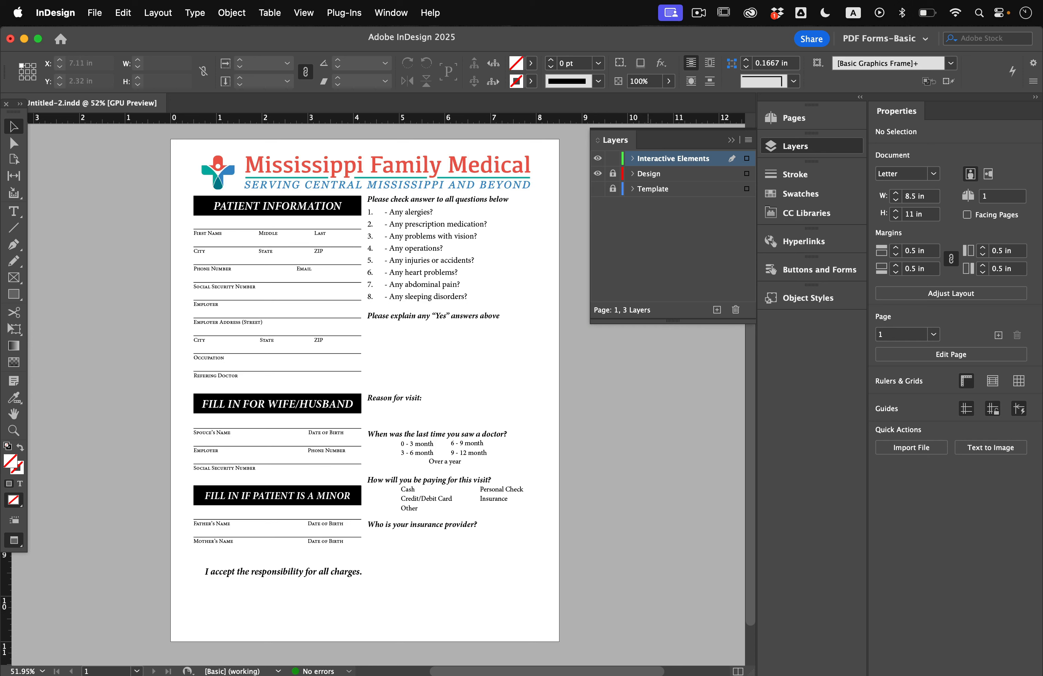
# - Float the Buttons and Forms panel beside the patient information lines, clear of the field area
pyautogui.click(819, 270)
pyautogui.moveTo(617, 264); pyautogui.dragTo(435, 259)
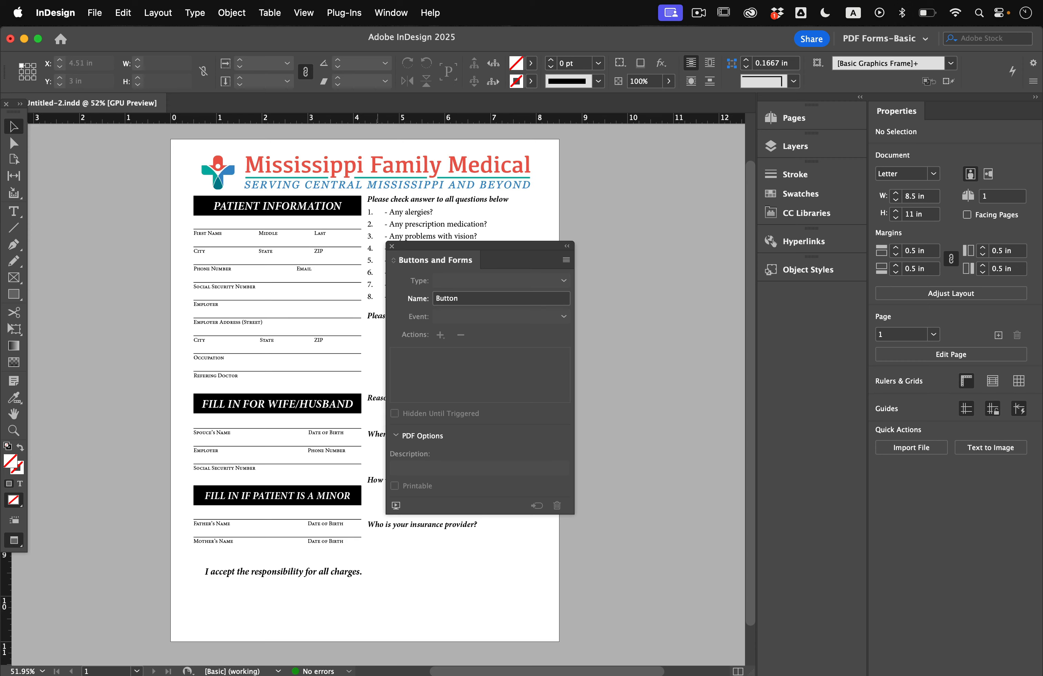
pyautogui.scroll(5, 150, 270)
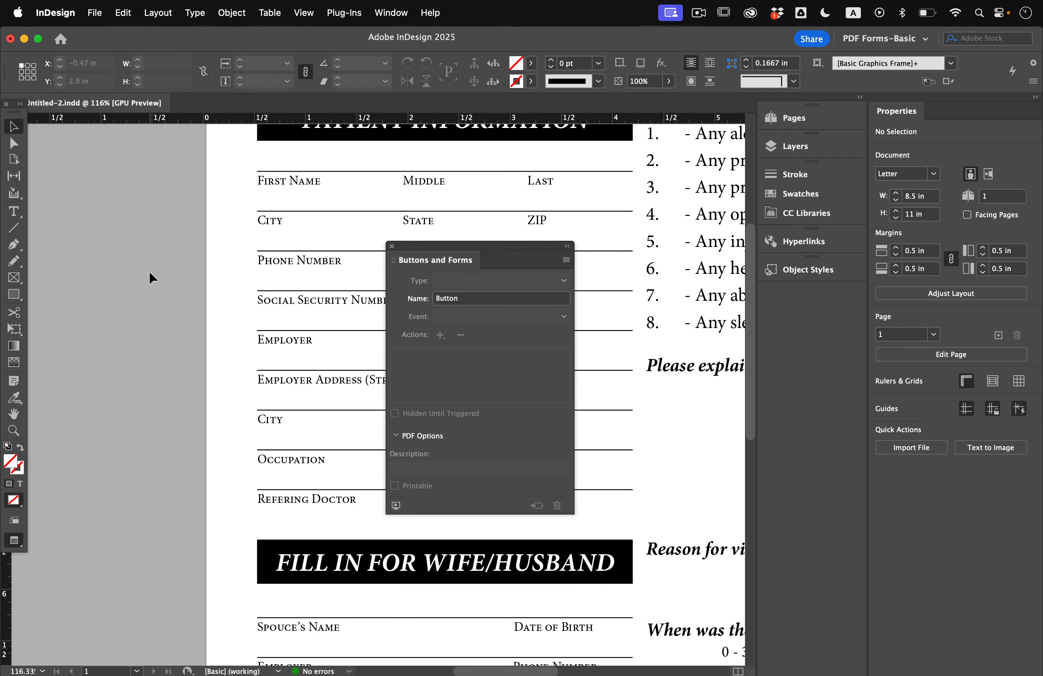
pyautogui.moveTo(474, 246); pyautogui.dragTo(674, 209)
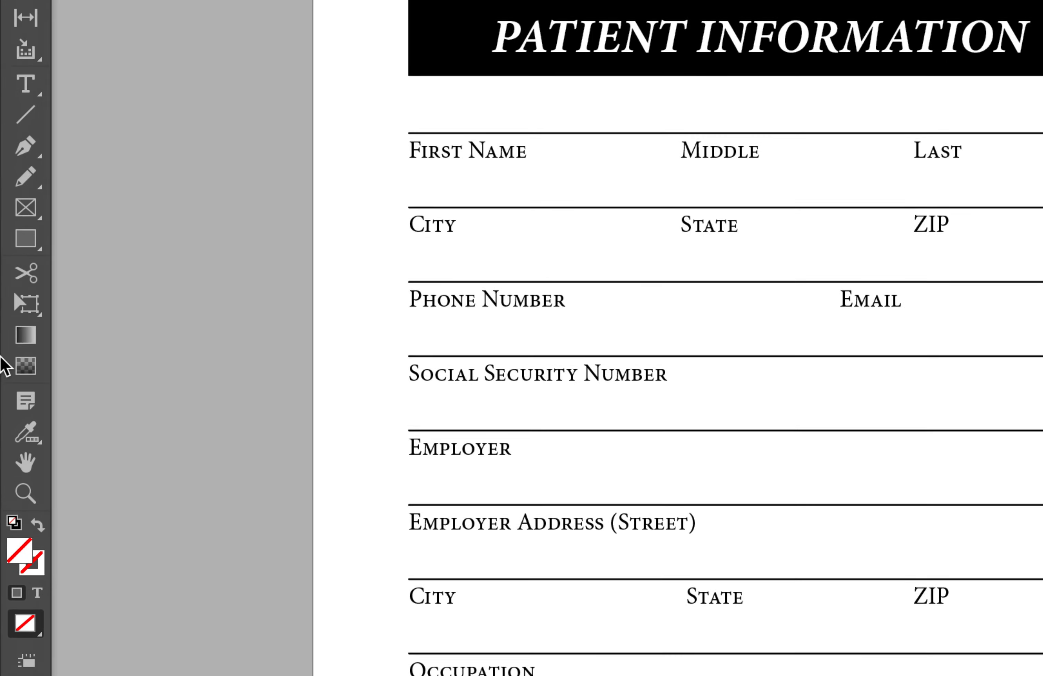
# - Draw an empty rectangle about 1.35 in wide and 0.2 in tall above First Name, sitting just clear of the line
pyautogui.click(19, 299)
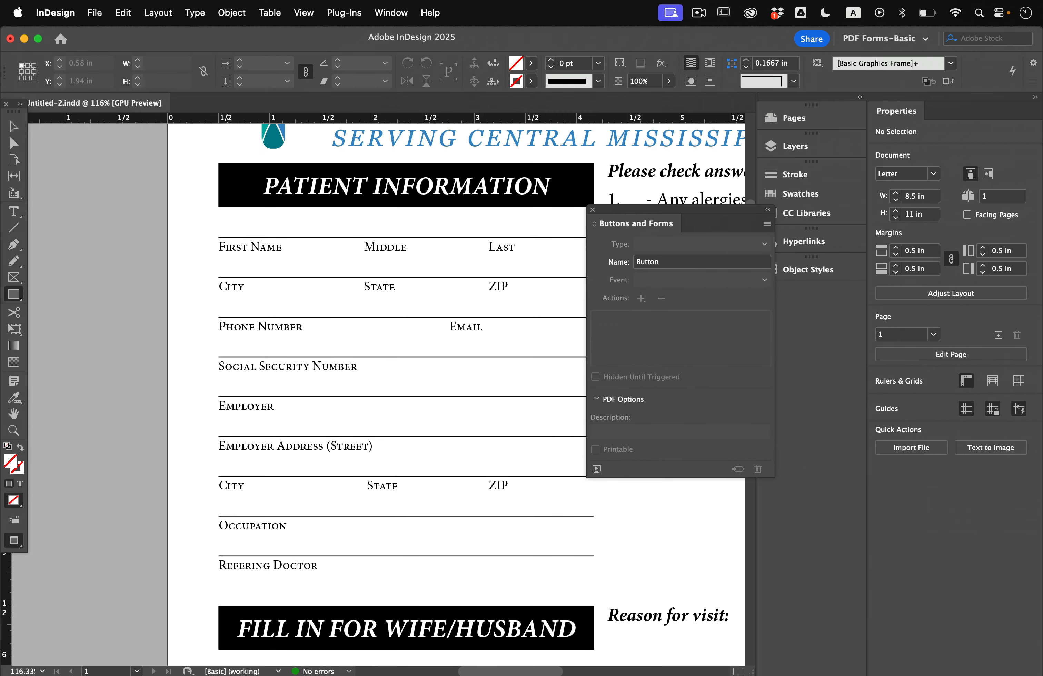
pyautogui.scroll(3, 228, 233)
pyautogui.moveTo(221, 206); pyautogui.dragTo(378, 233)
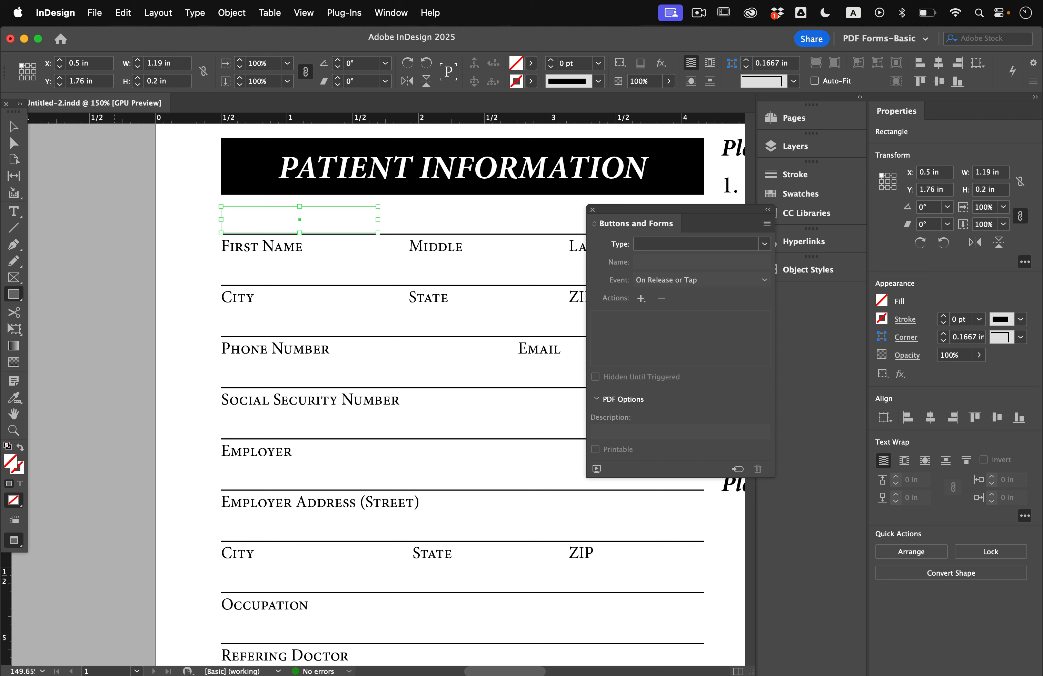
pyautogui.press('v')
pyautogui.moveTo(378, 215); pyautogui.dragTo(399, 214)
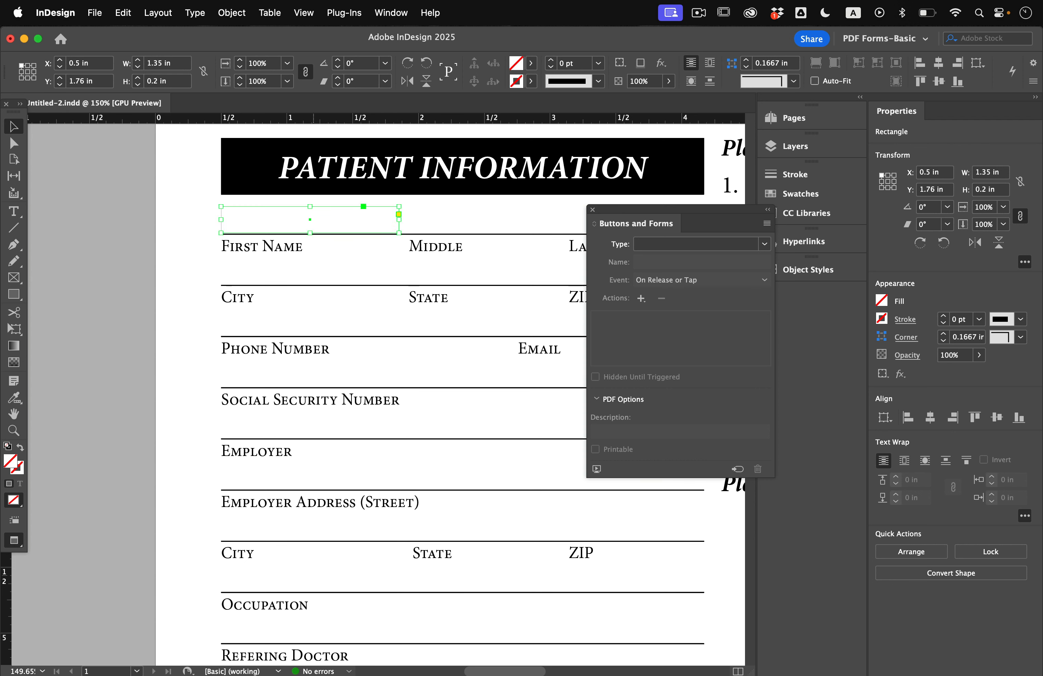
pyautogui.moveTo(311, 207); pyautogui.dragTo(310, 205)
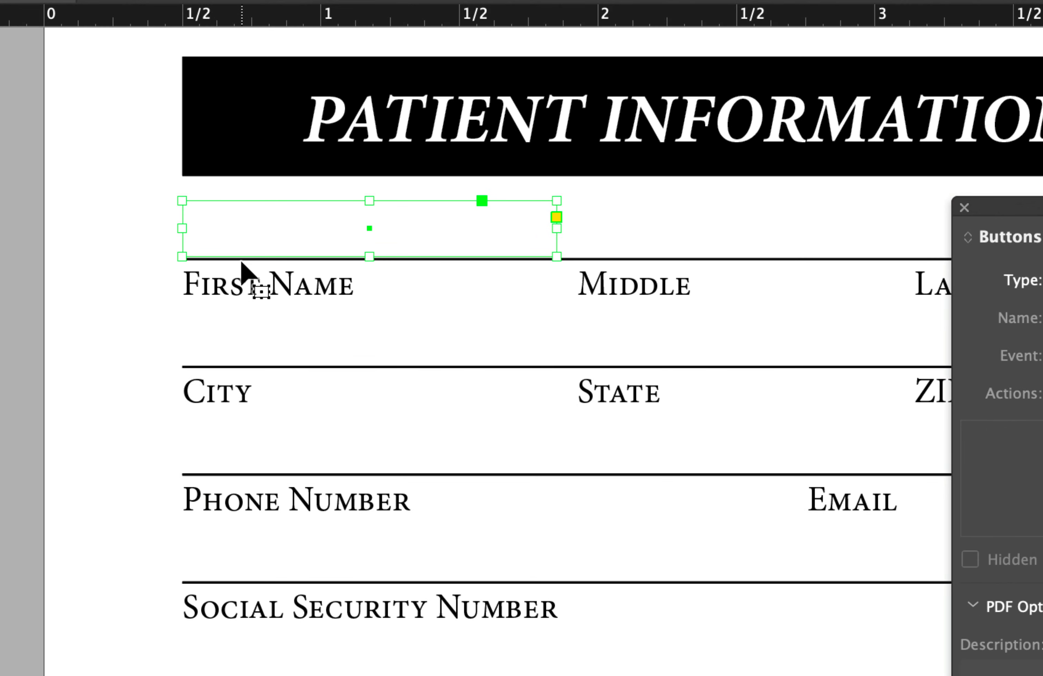
pyautogui.press('Up')
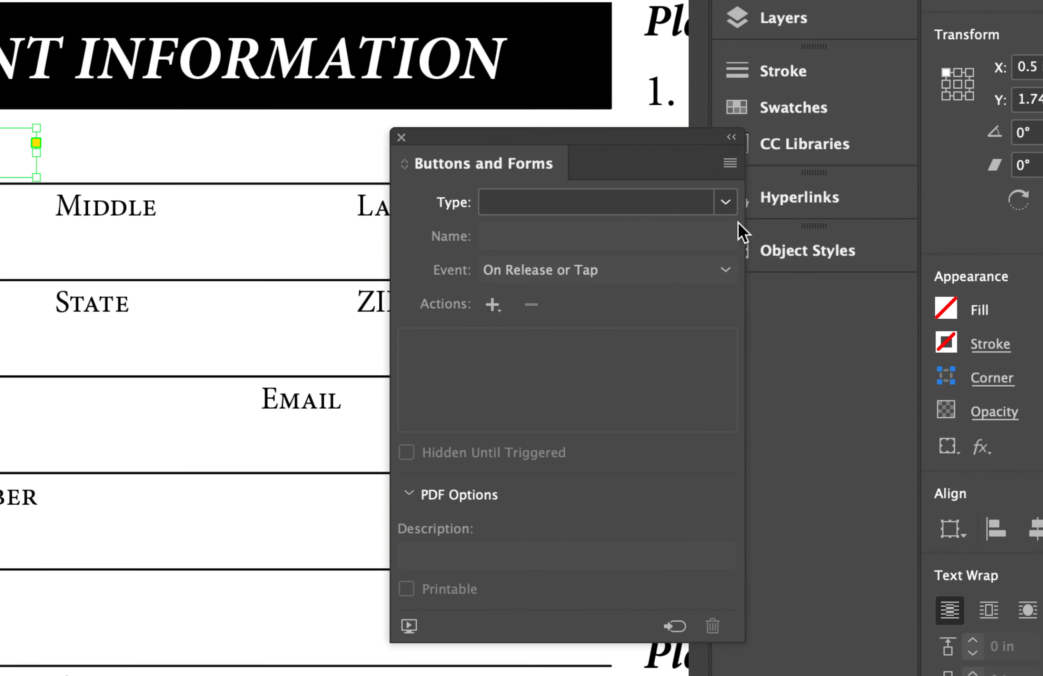
# - Convert the rectangle above First Name into a text field named First Name
pyautogui.click(726, 203)
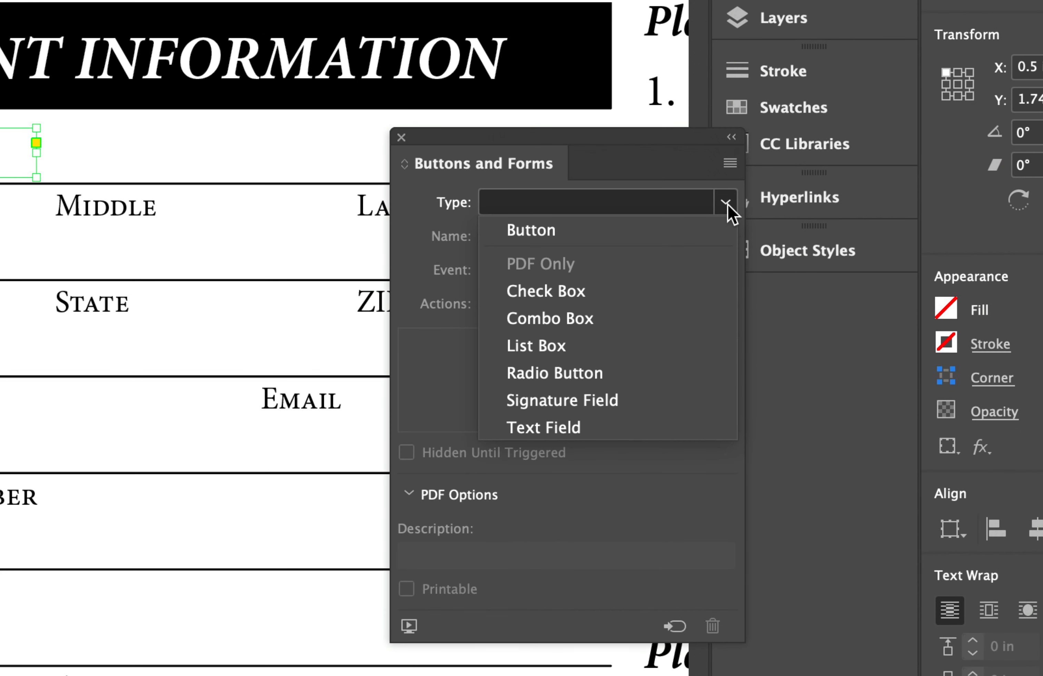
pyautogui.click(594, 427)
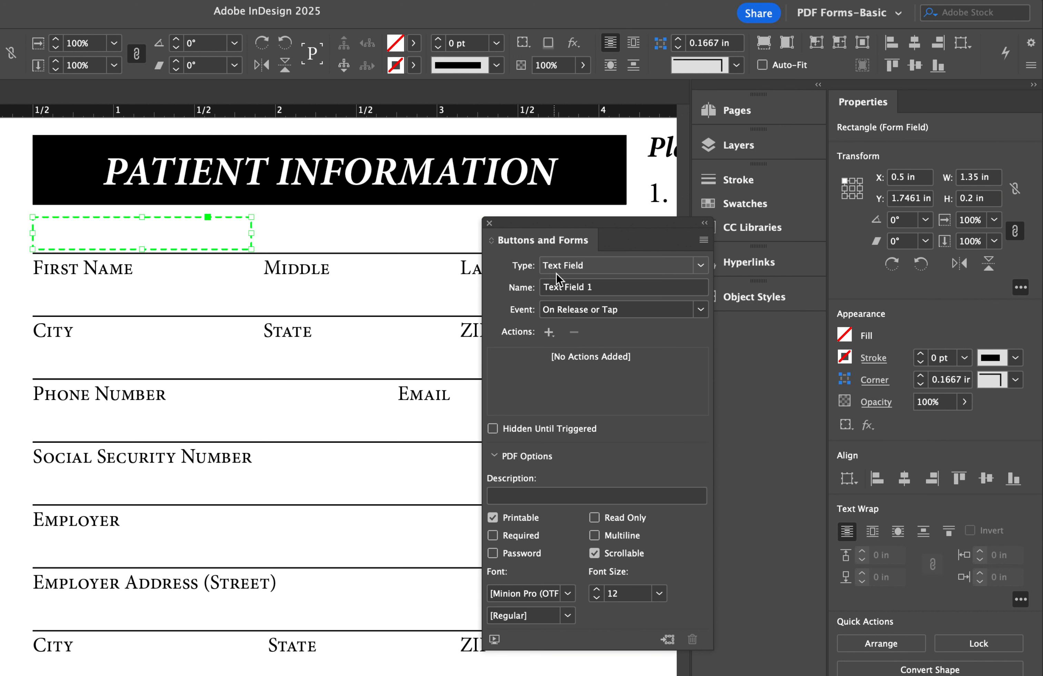
pyautogui.tripleClick(566, 288)
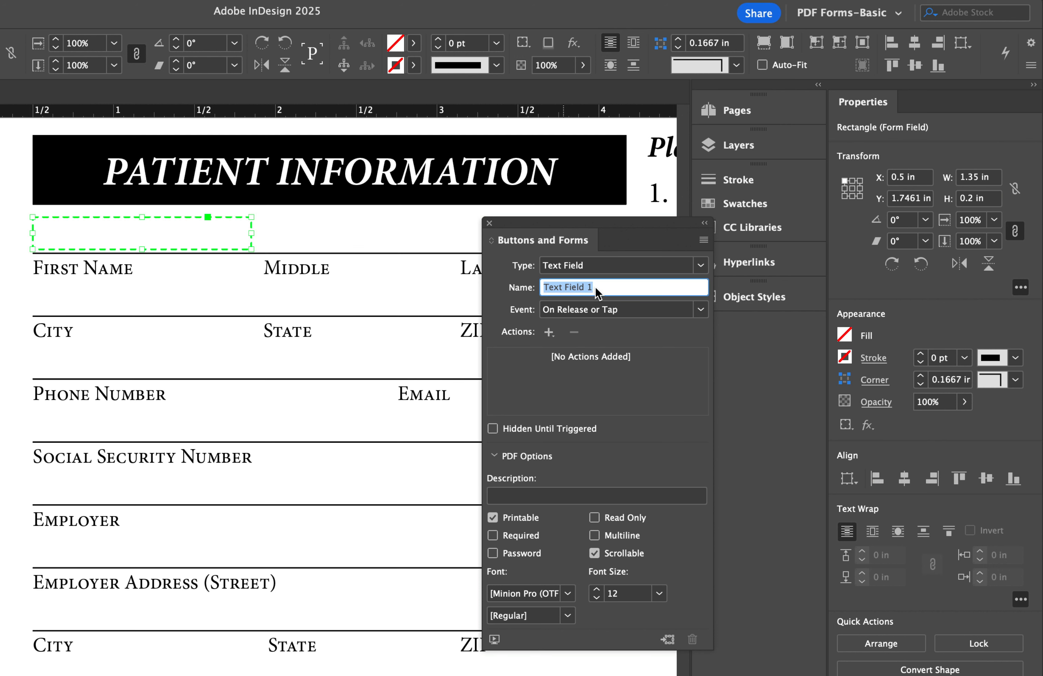
pyautogui.write('First Name')
# - Give the First Name field the description First Name and a font size of 10
pyautogui.click(521, 496)
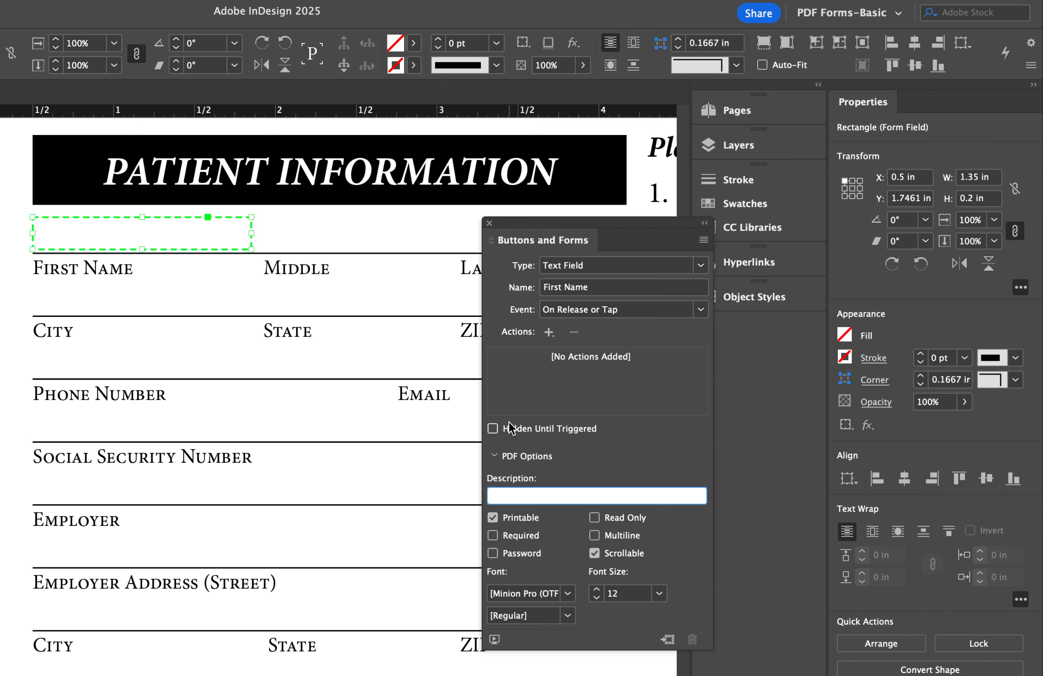
pyautogui.write('First Name')
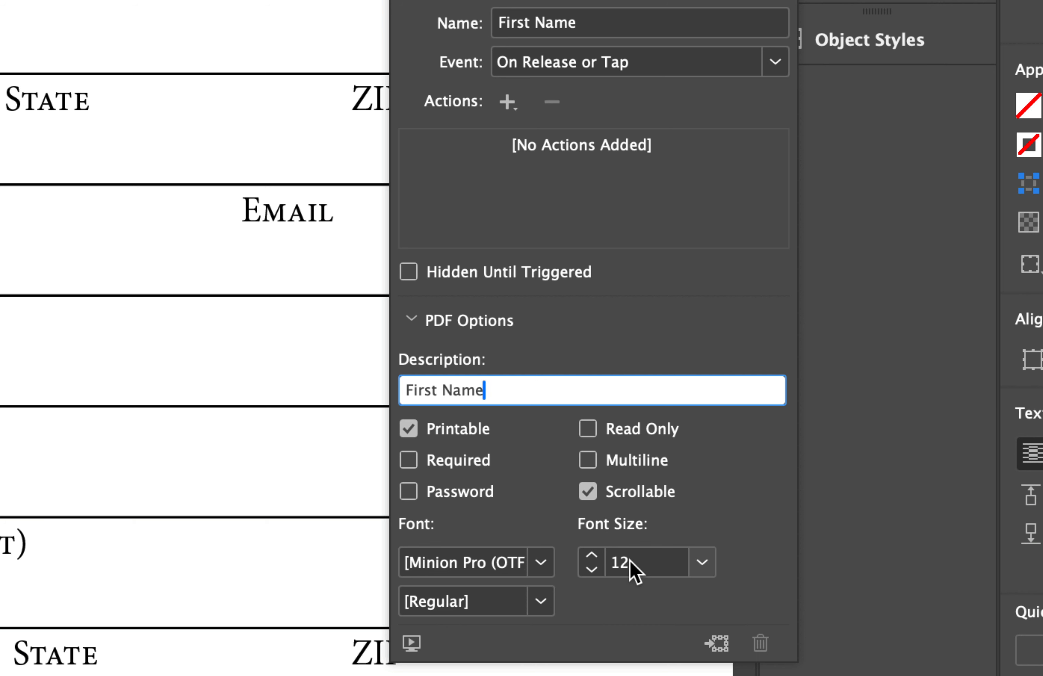
pyautogui.click(592, 568)
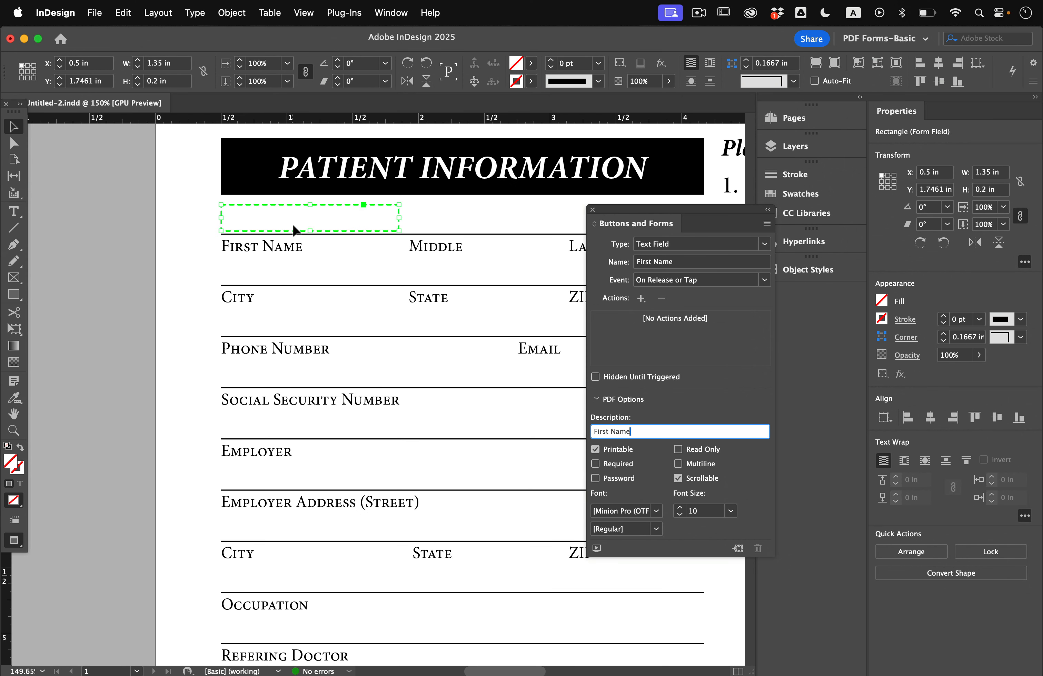
pyautogui.click(47, 168)
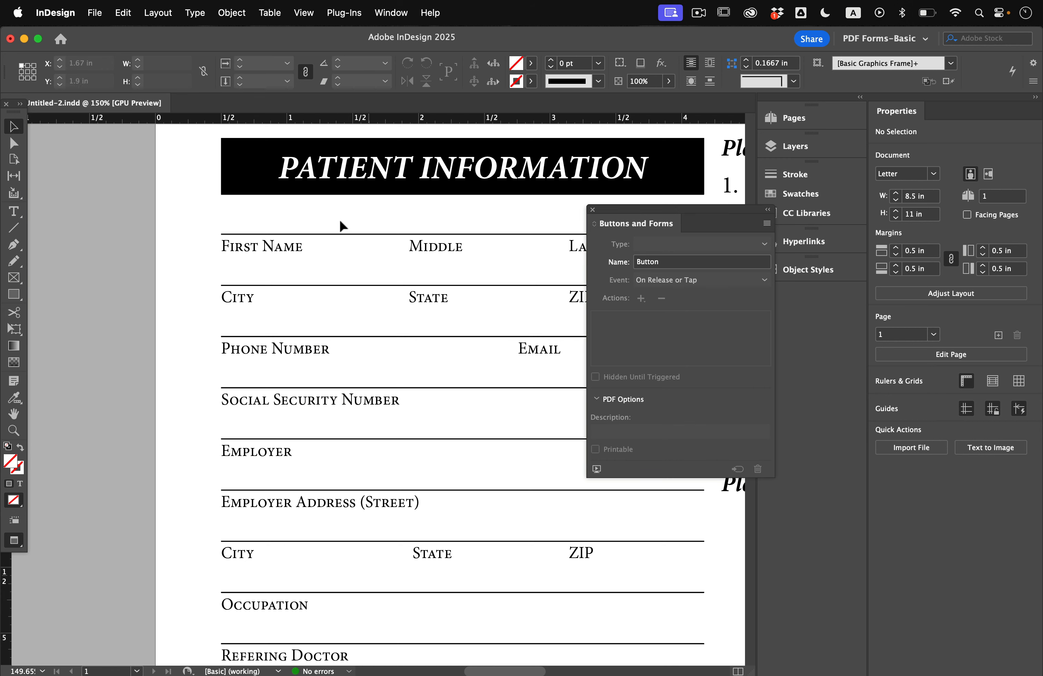
# - Duplicate the First Name field to the space above Middle and narrow the copy to about 1.13 in
pyautogui.moveTo(219, 193); pyautogui.dragTo(303, 248)
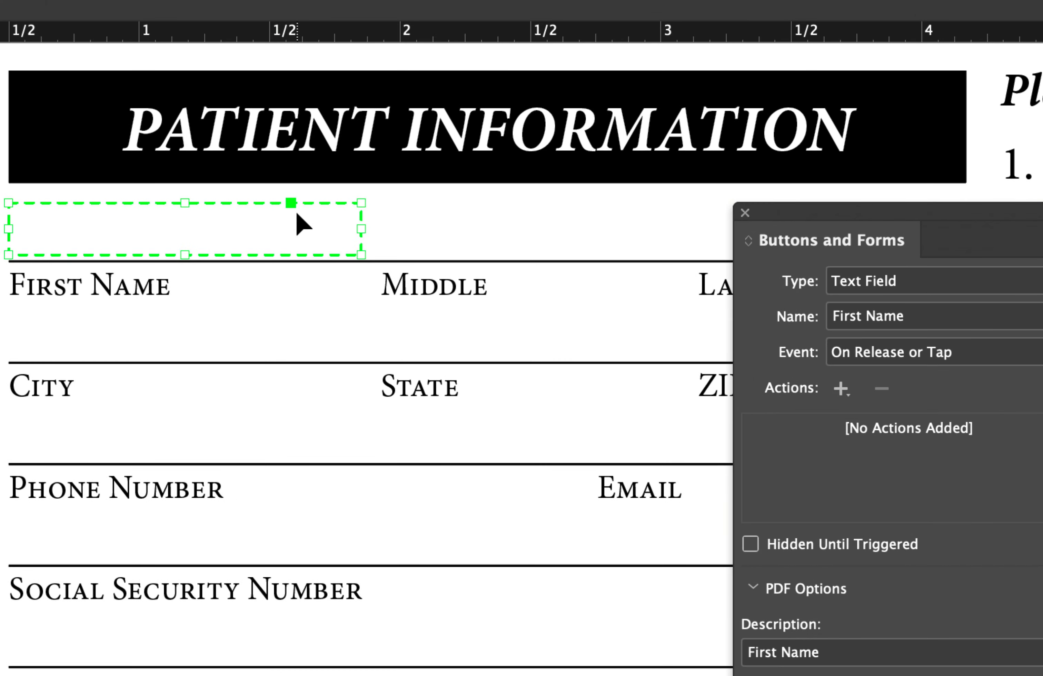
pyautogui.moveTo(309, 210); pyautogui.dragTo(675, 221)
pyautogui.moveTo(489, 214); pyautogui.dragTo(512, 204)
pyautogui.scroll(1, 437, 239)
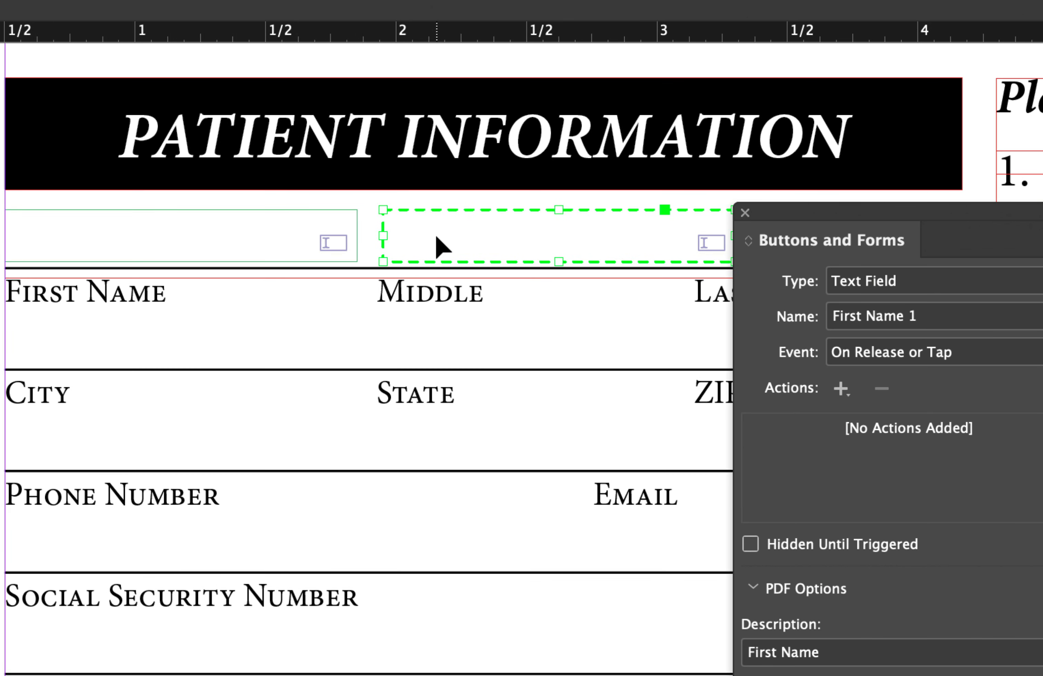
pyautogui.hscroll(5, 437, 239)
pyautogui.scroll(2, 437, 239)
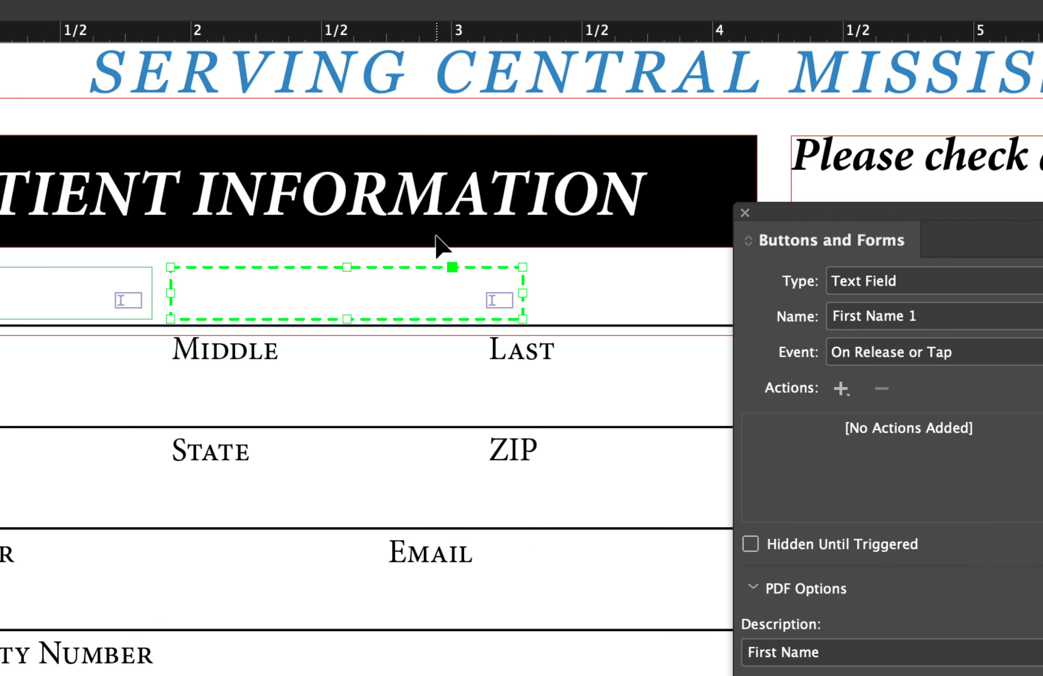
pyautogui.moveTo(524, 293); pyautogui.dragTo(465, 294)
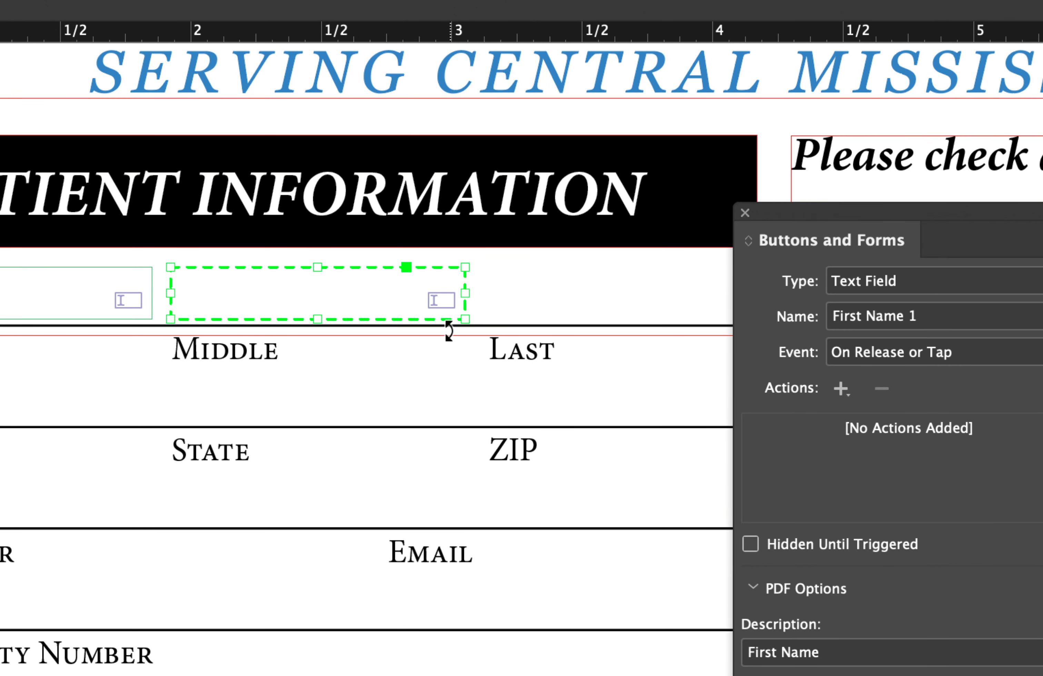
pyautogui.scroll(-1, 447, 326)
pyautogui.hscroll(2, 447, 325)
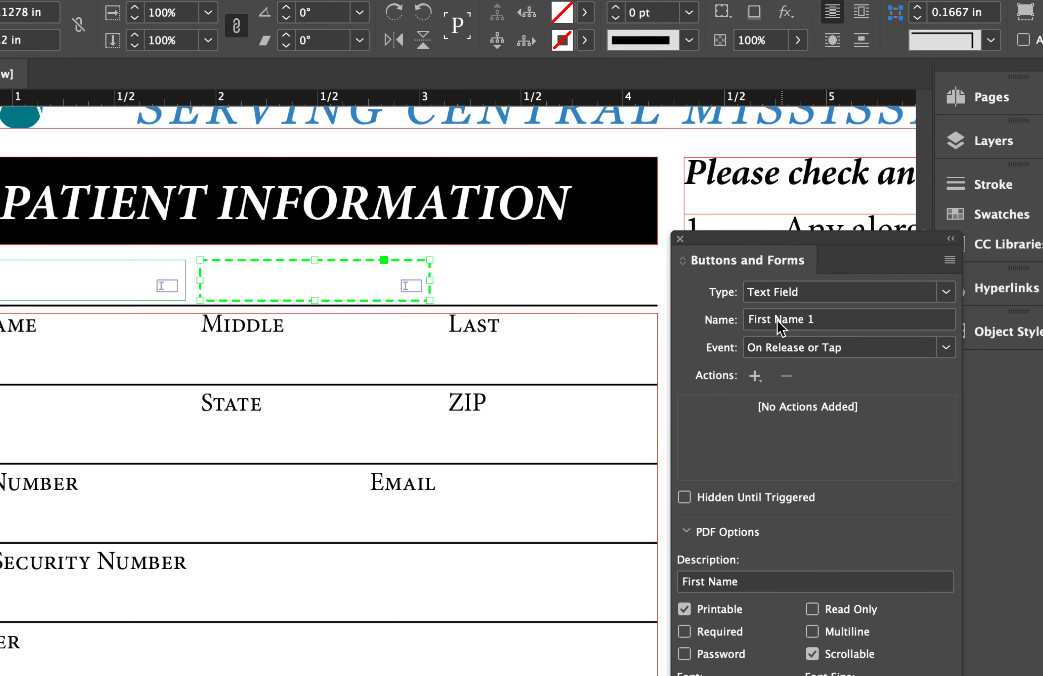
# - Set both the name and the description of the field above Middle to Middle Name
pyautogui.doubleClick(846, 318)
pyautogui.write('Middle')
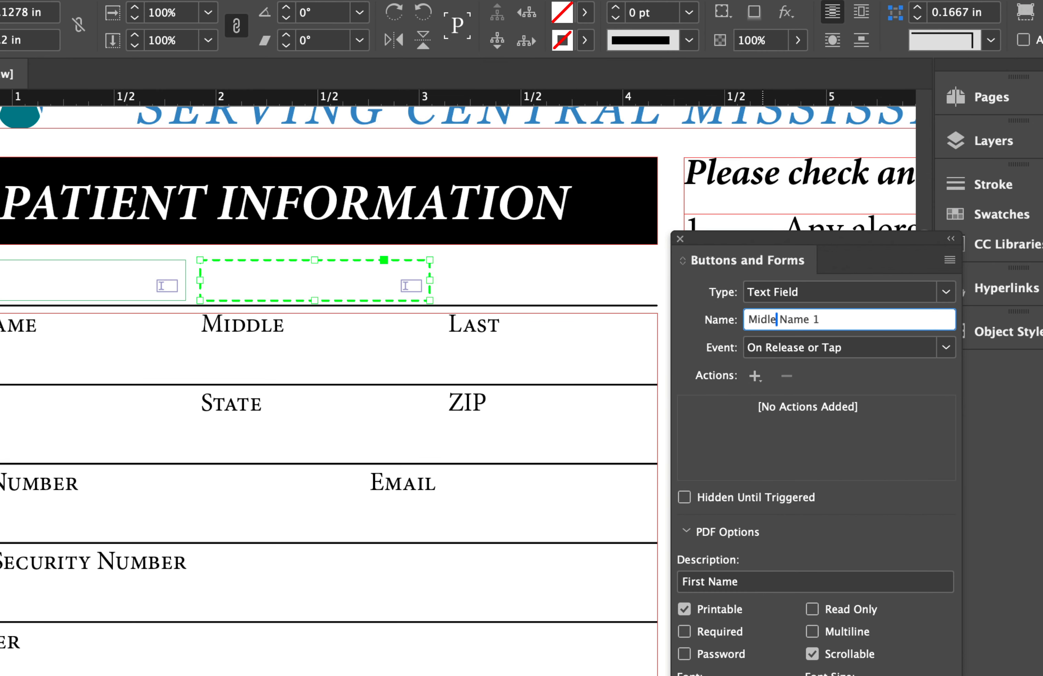
pyautogui.click(827, 319)
pyautogui.doubleClick(703, 583)
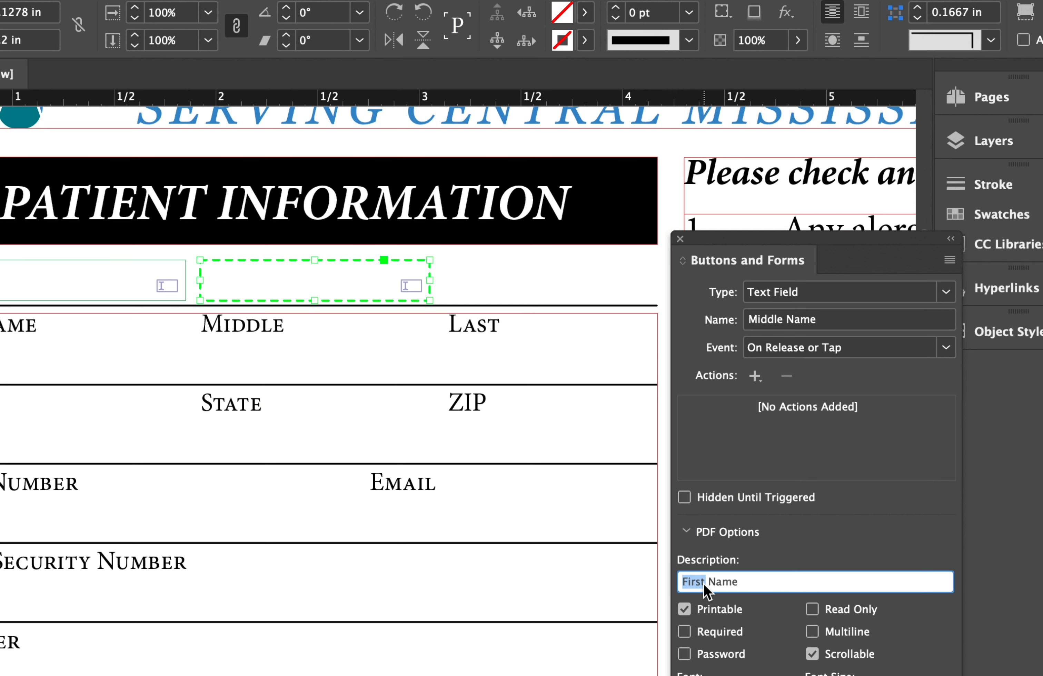
pyautogui.tripleClick(704, 584)
pyautogui.press('BackSpace')
pyautogui.write('Middle Name')
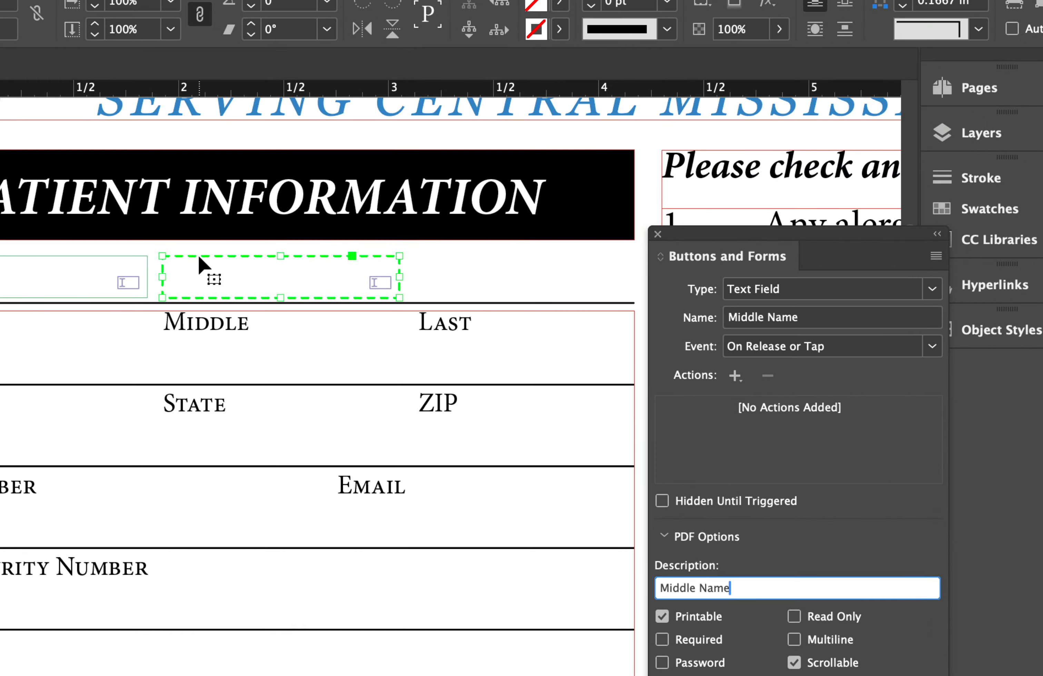
pyautogui.rightClick(268, 259)
pyautogui.click(247, 259)
pyautogui.rightClick(227, 252)
pyautogui.click(356, 266)
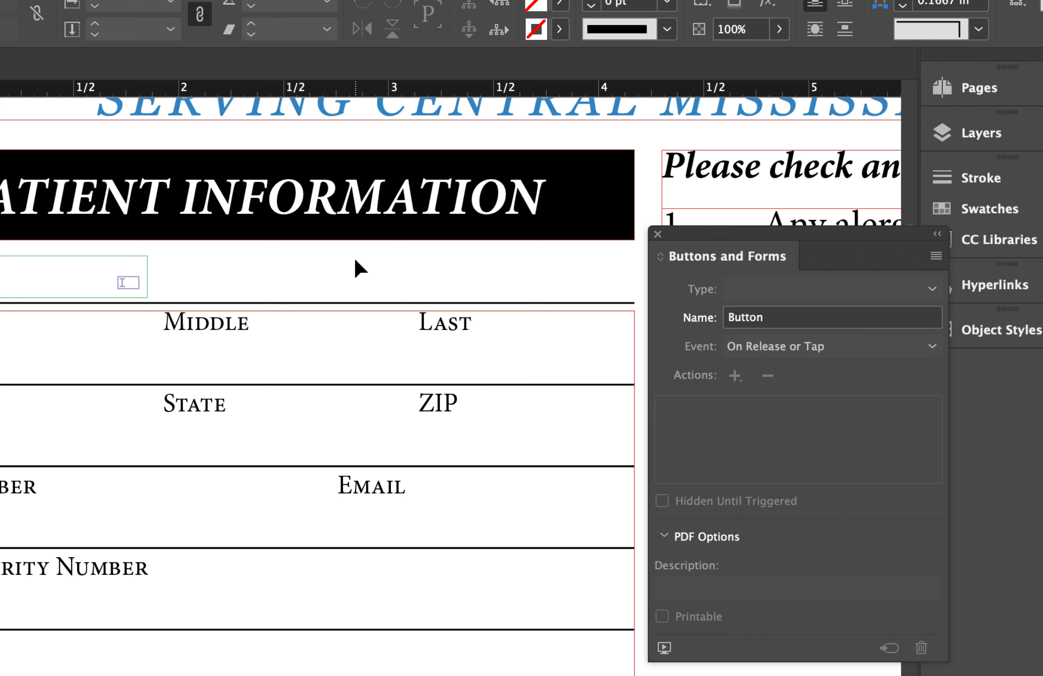
pyautogui.press('super+z')
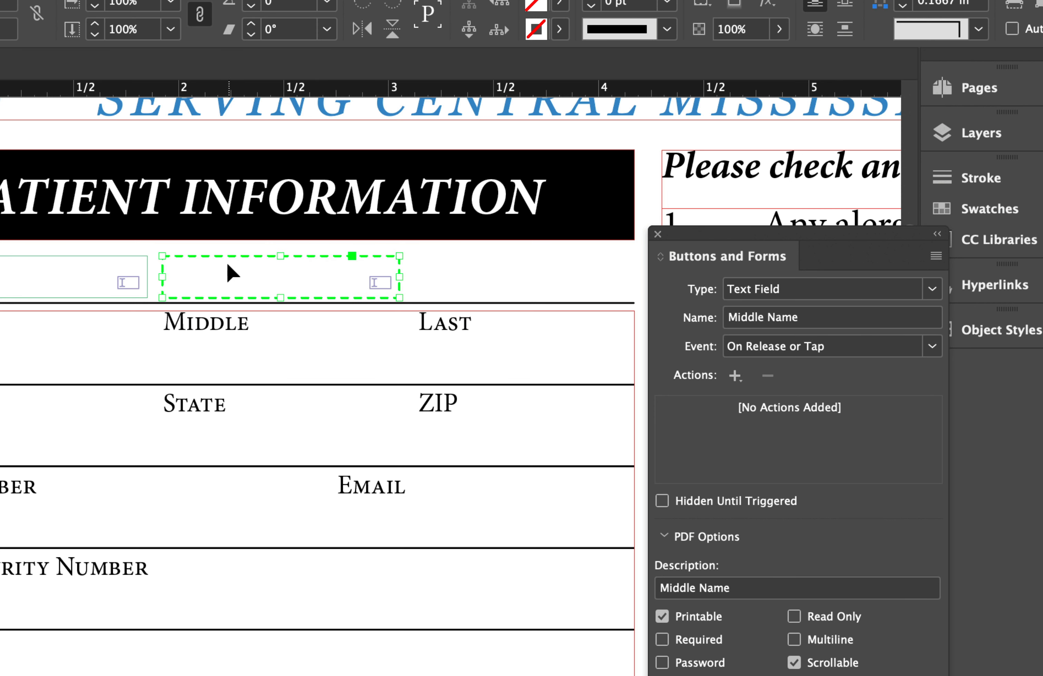
# - Duplicate the Middle Name field above Last and narrow the copy to about 1.06 in, ending at the line's end
pyautogui.moveTo(206, 263); pyautogui.dragTo(416, 269)
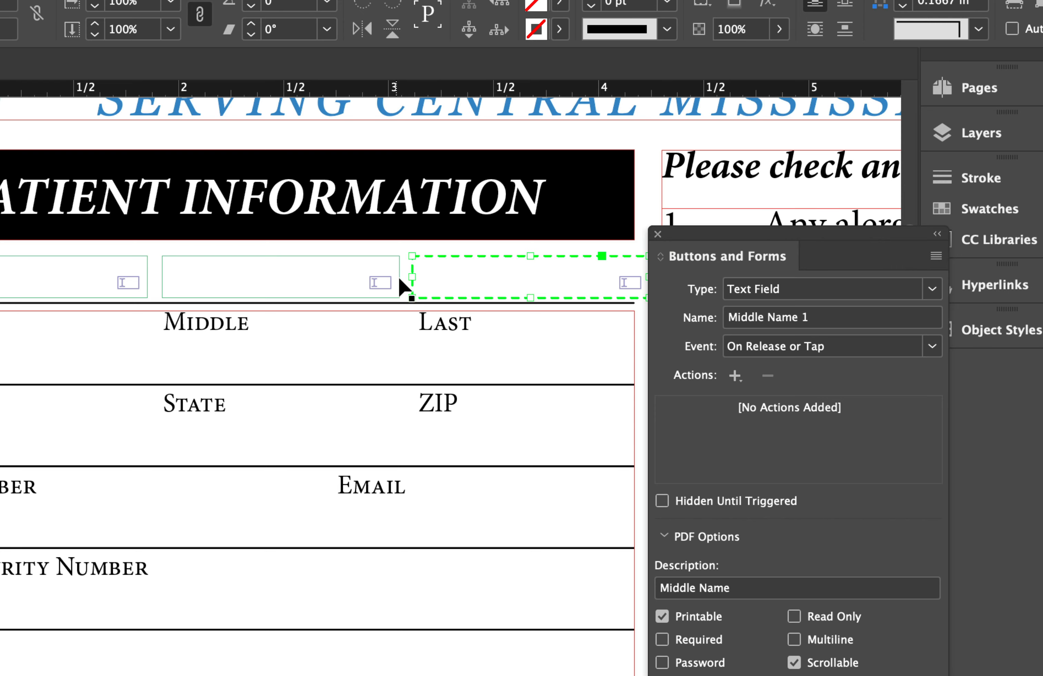
pyautogui.hscroll(10, 404, 286)
pyautogui.scroll(2, 404, 286)
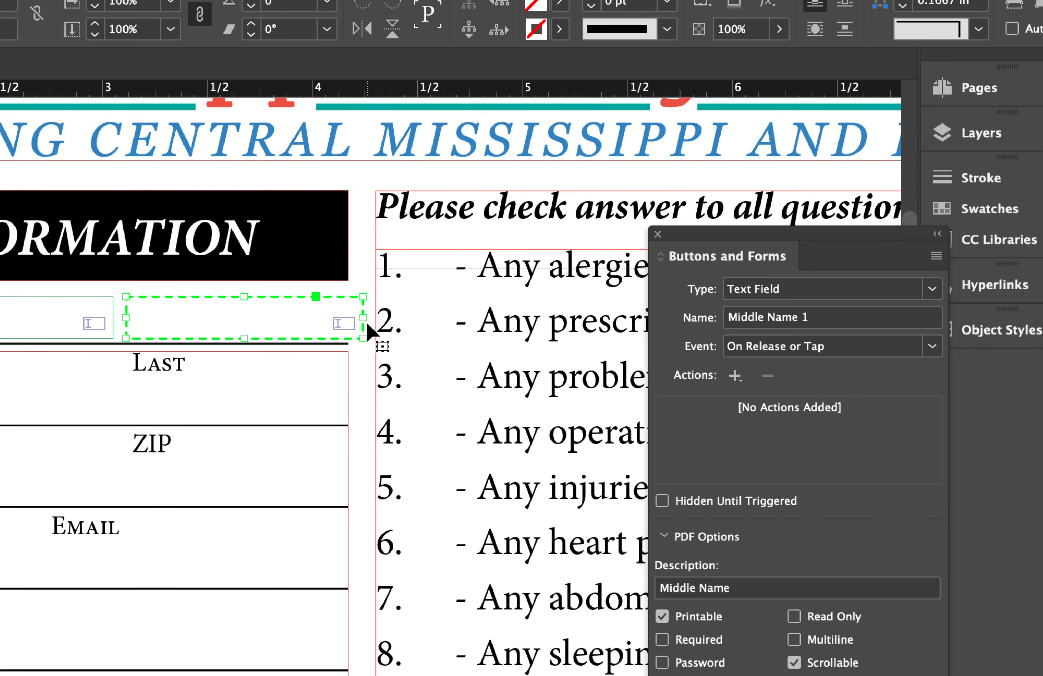
pyautogui.moveTo(368, 324); pyautogui.dragTo(349, 323)
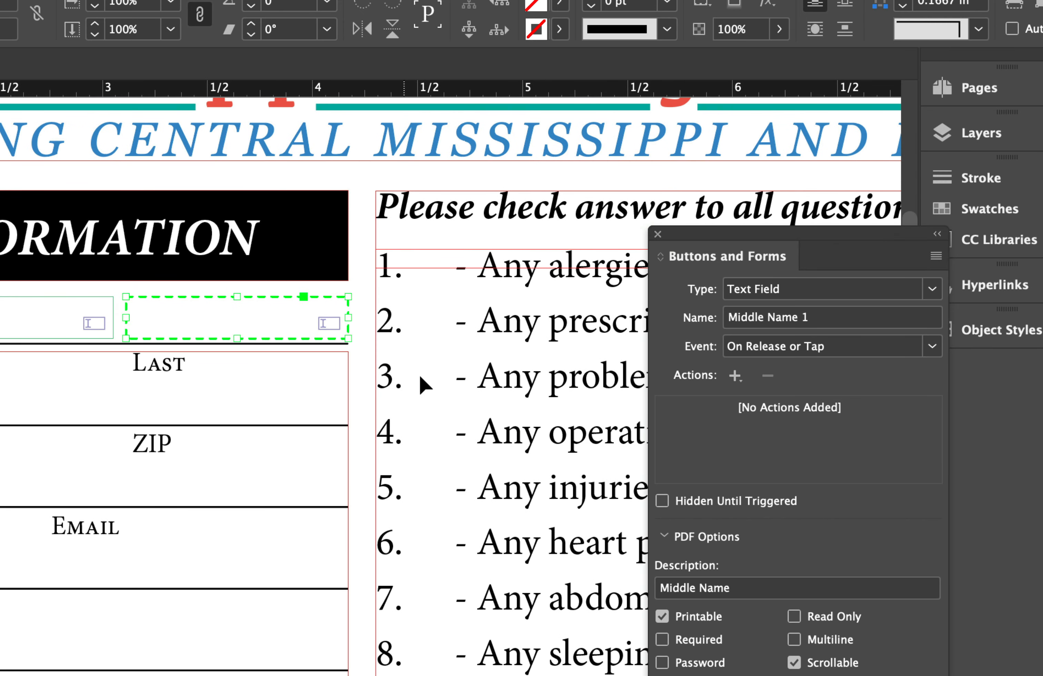
# - Name the field above Last as Last Name and enter Last Namde as its description
pyautogui.moveTo(744, 237); pyautogui.dragTo(534, 229)
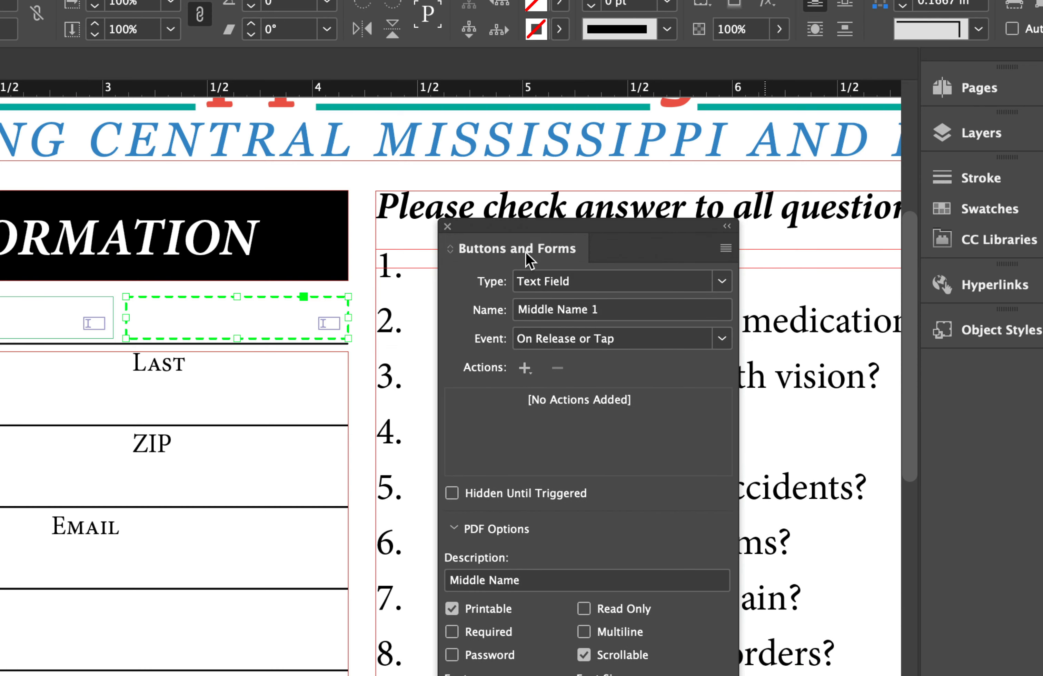
pyautogui.tripleClick(531, 307)
pyautogui.write('Last Name')
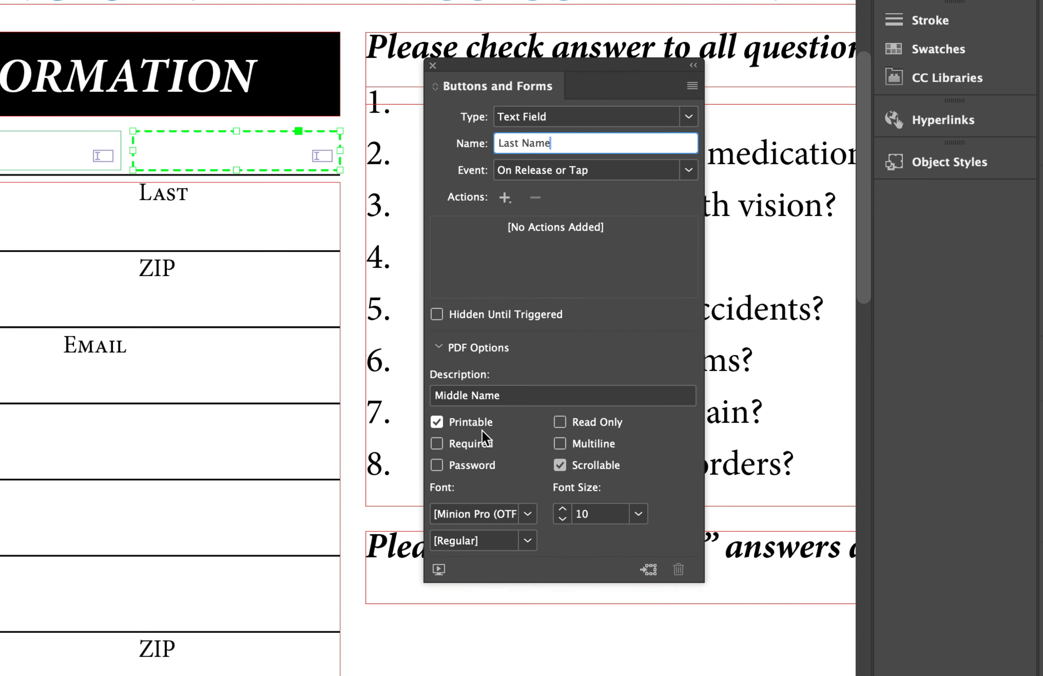
pyautogui.tripleClick(490, 429)
pyautogui.write('Last Name')
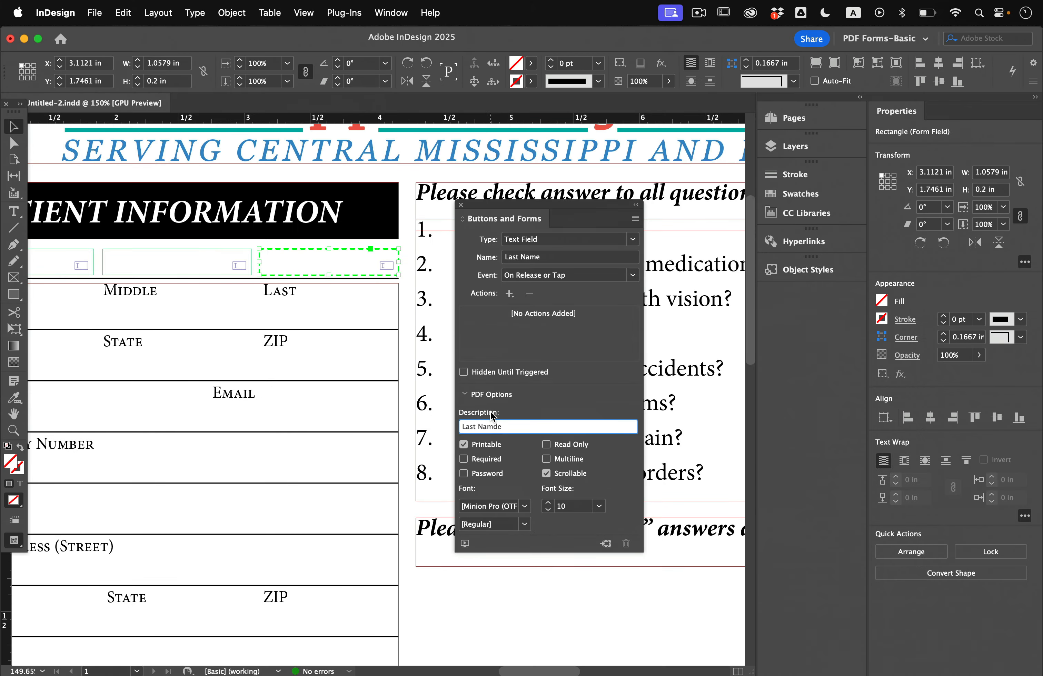
# - Duplicate the Last Name field above City and State, naming the copies City and State and entering city as the description
pyautogui.scroll(-3, 250, 267)
pyautogui.hscroll(-5, 250, 267)
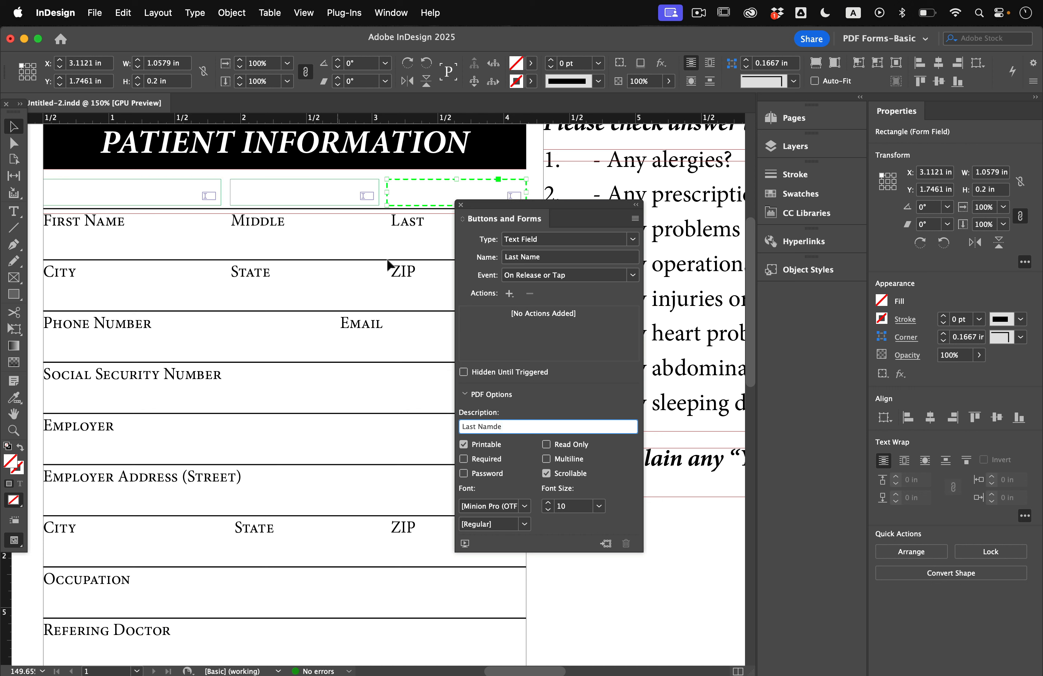
pyautogui.rightClick(414, 207)
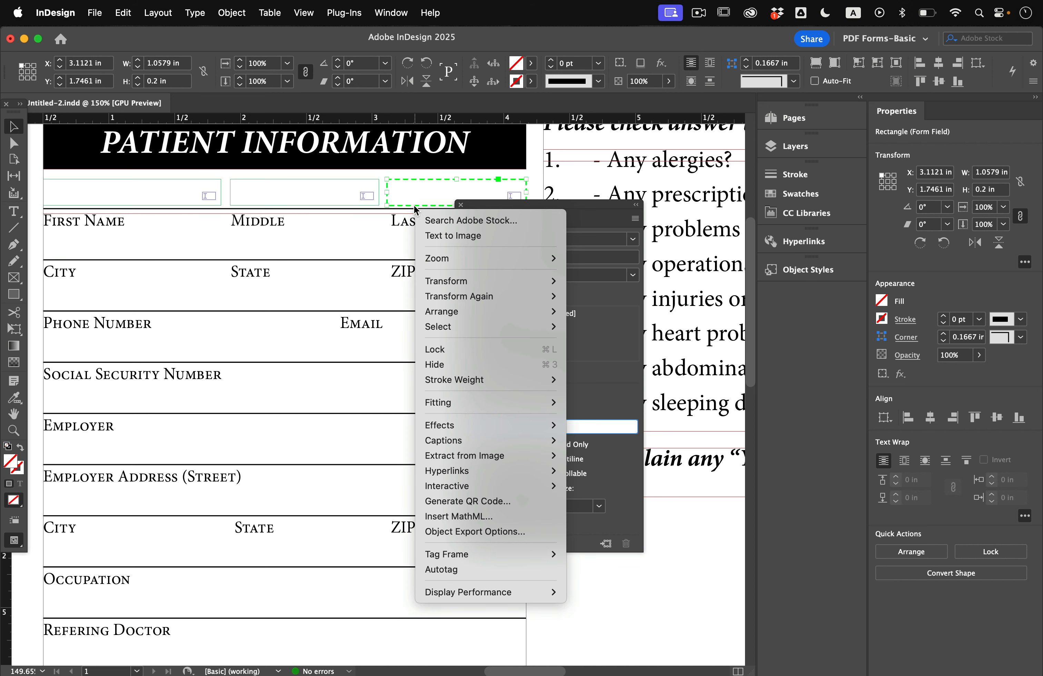
pyautogui.click(175, 244)
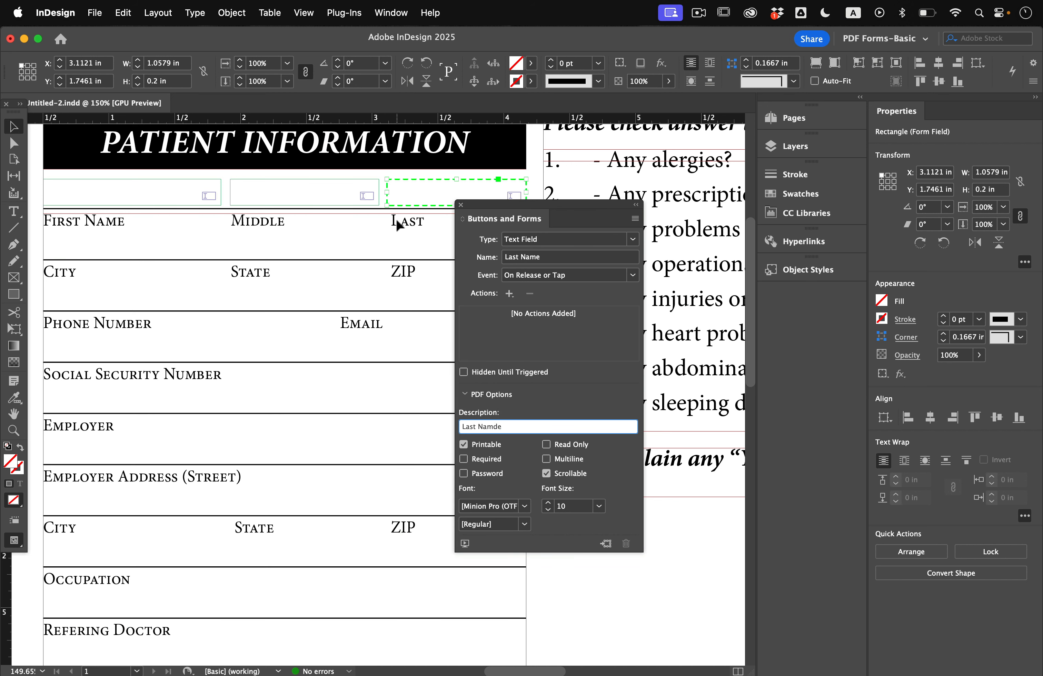
pyautogui.tripleClick(522, 257)
pyautogui.write('City')
pyautogui.moveTo(433, 204); pyautogui.dragTo(279, 250)
pyautogui.tripleClick(466, 427)
pyautogui.write('city')
pyautogui.tripleClick(523, 257)
pyautogui.write('State')
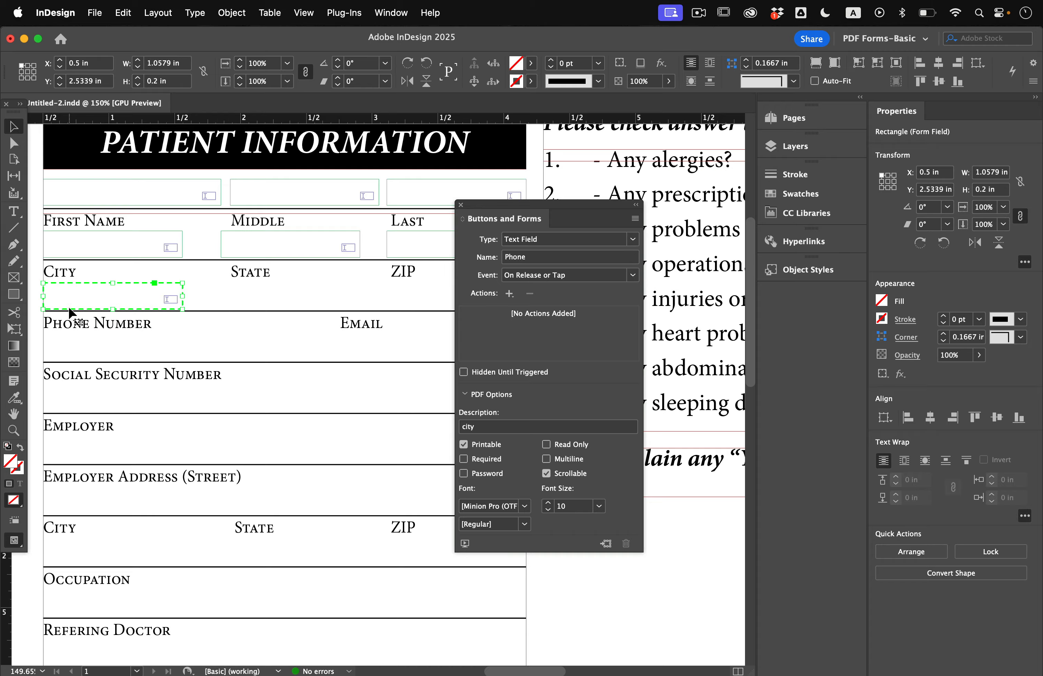
# - Duplicate the Phone field above Email and Social Security Number, naming the copies Email and Social Security
pyautogui.moveTo(69, 309); pyautogui.dragTo(322, 309)
pyautogui.tripleClick(523, 257)
pyautogui.write('Email')
pyautogui.moveTo(182, 246); pyautogui.dragTo(182, 298)
pyautogui.write('Social Security')
# - Duplicate the field above Employer and Employer Address (Street), naming the copies Emplyer and Employer Address, and place another copy above the employer City
pyautogui.moveTo(101, 198); pyautogui.dragTo(101, 251)
pyautogui.tripleClick(523, 257)
pyautogui.write('Emplyer')
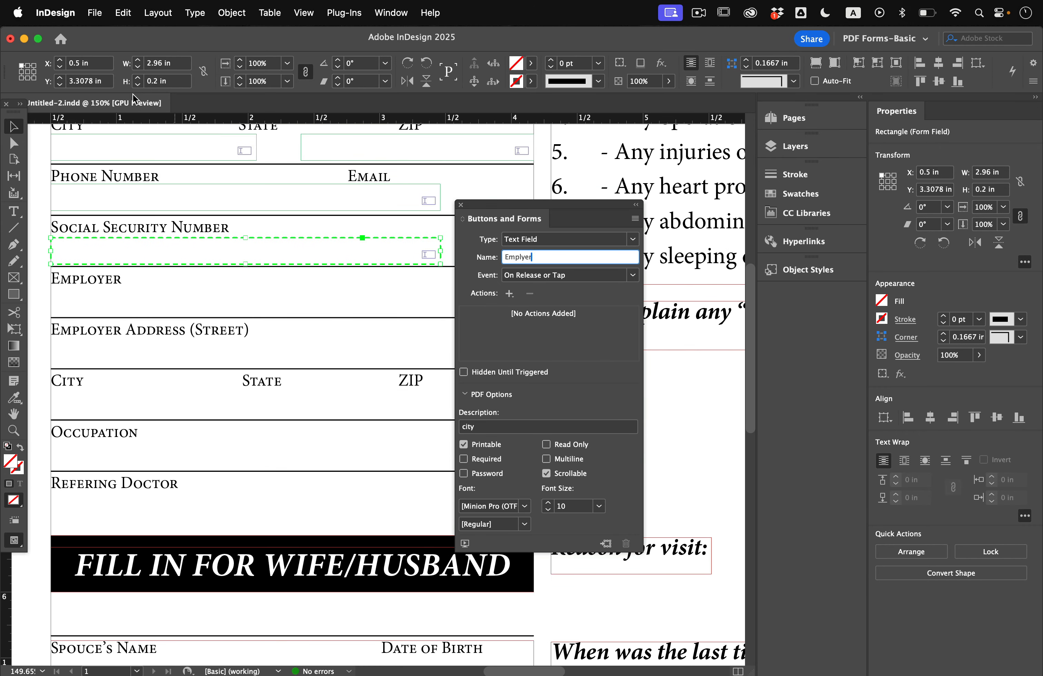
pyautogui.tripleClick(522, 257)
pyautogui.write('Employer Address')
pyautogui.keyDown('alt'); pyautogui.moveTo(200, 251); pyautogui.dragTo(200, 364); pyautogui.keyUp('alt')
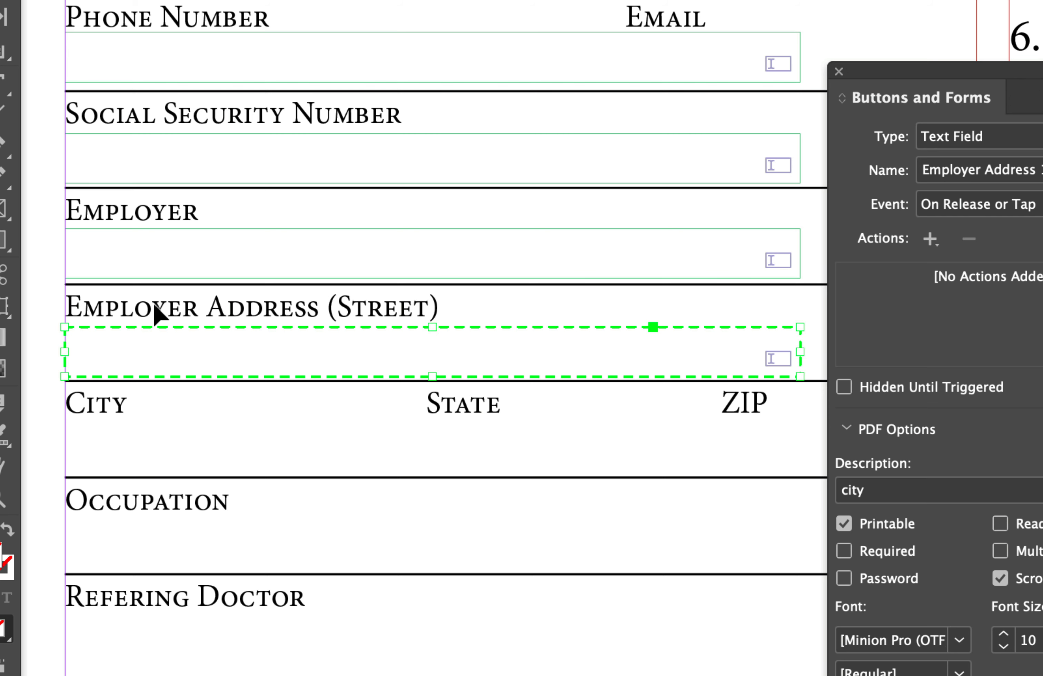
pyautogui.scroll(5, 153, 307)
pyautogui.click(92, 163)
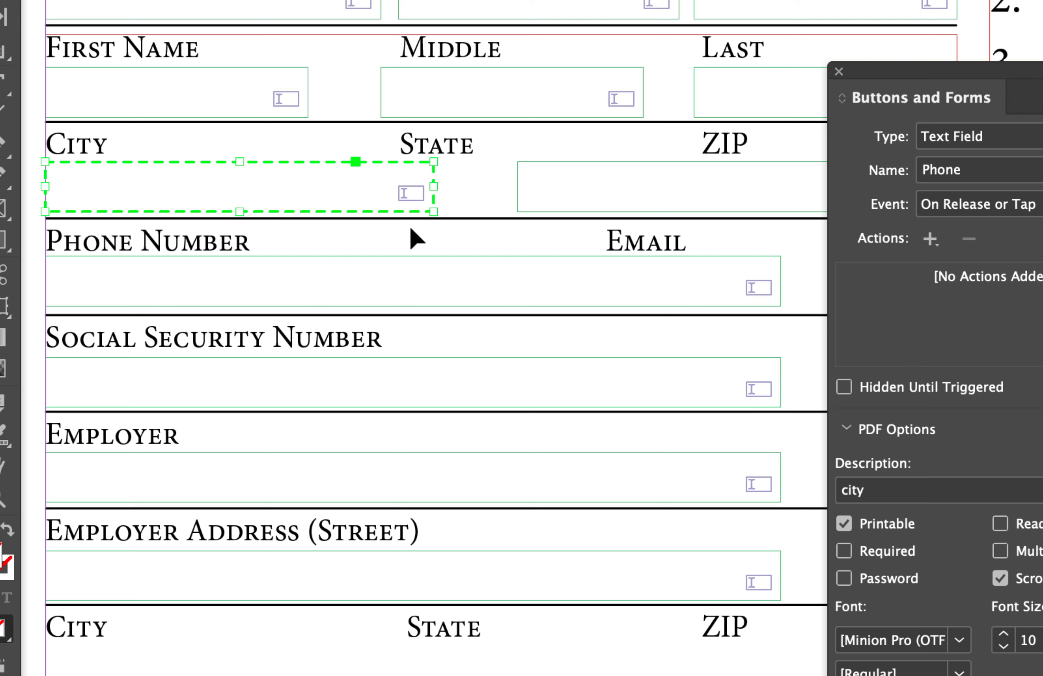
pyautogui.scroll(-6, 357, 303)
pyautogui.hscroll(-2, 357, 302)
pyautogui.click(324, 285)
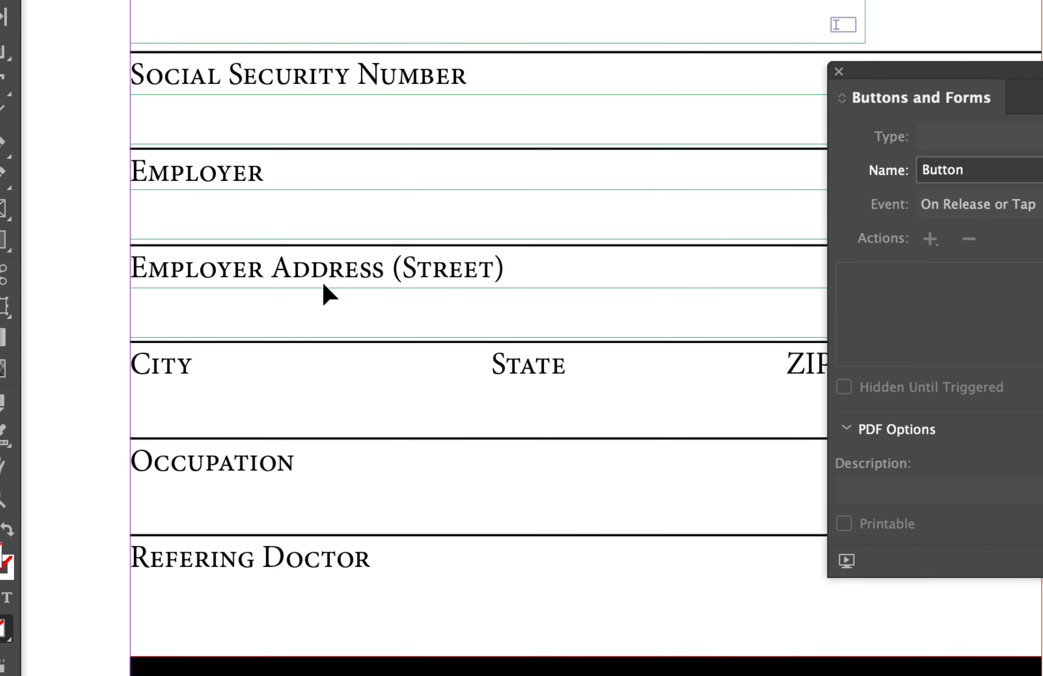
# - Narrow the field above the employer City to about 1.38 in and name it Employer City
pyautogui.click(322, 288)
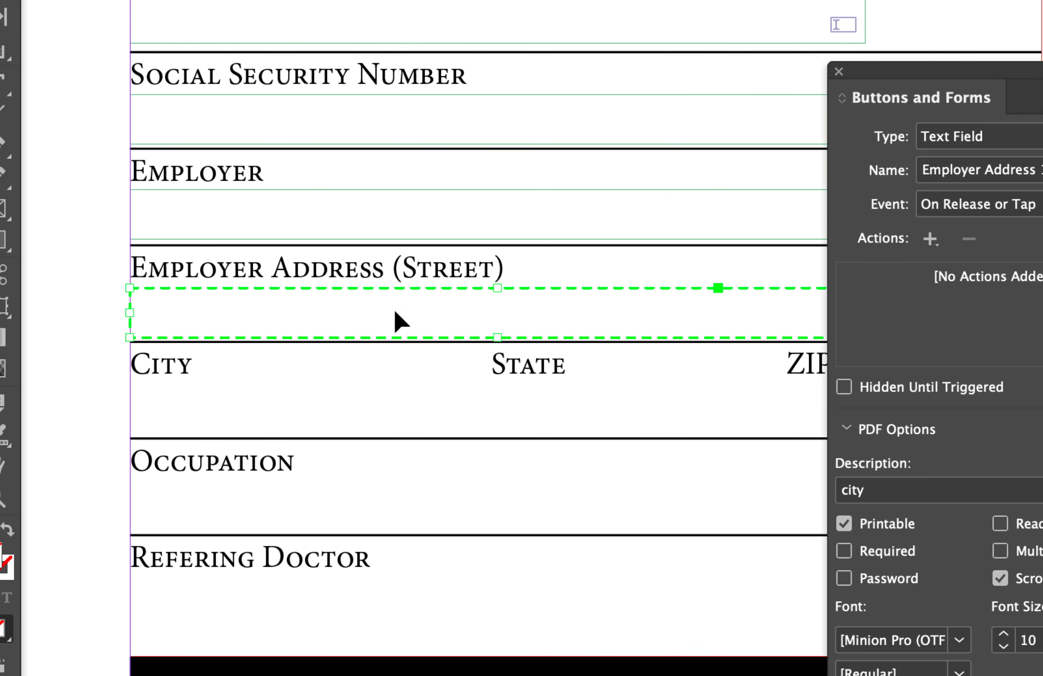
pyautogui.scroll(1, 400, 322)
pyautogui.hscroll(1, 400, 322)
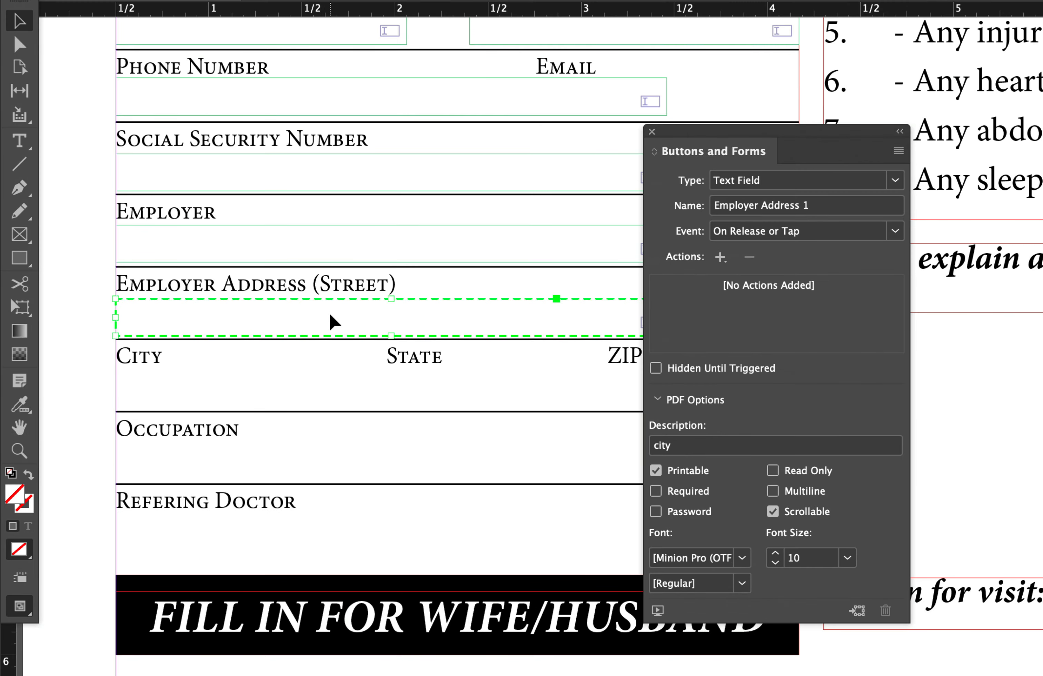
pyautogui.scroll(1, 409, 316)
pyautogui.hscroll(2, 409, 316)
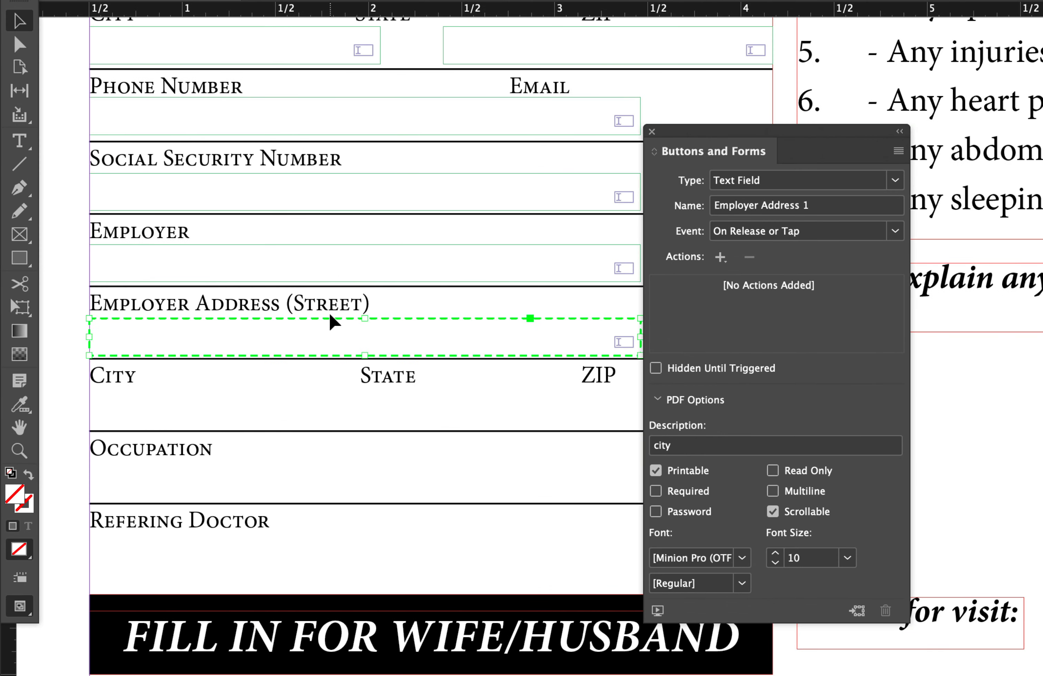
pyautogui.scroll(-1, 410, 316)
pyautogui.moveTo(614, 318); pyautogui.dragTo(322, 318)
pyautogui.click(770, 206)
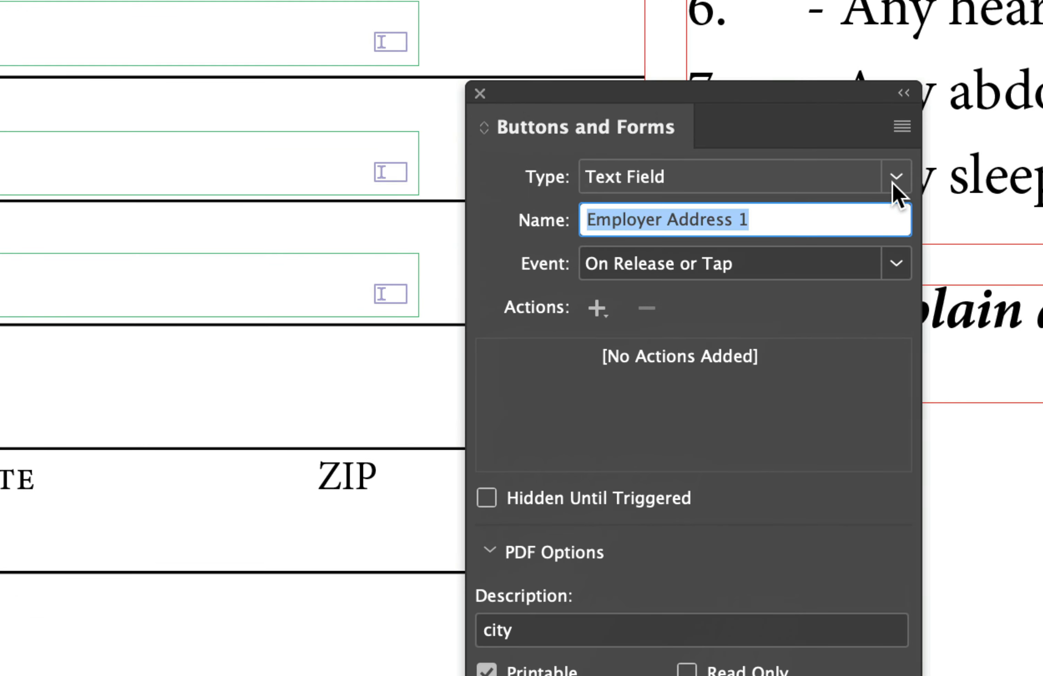
pyautogui.write('Emp')
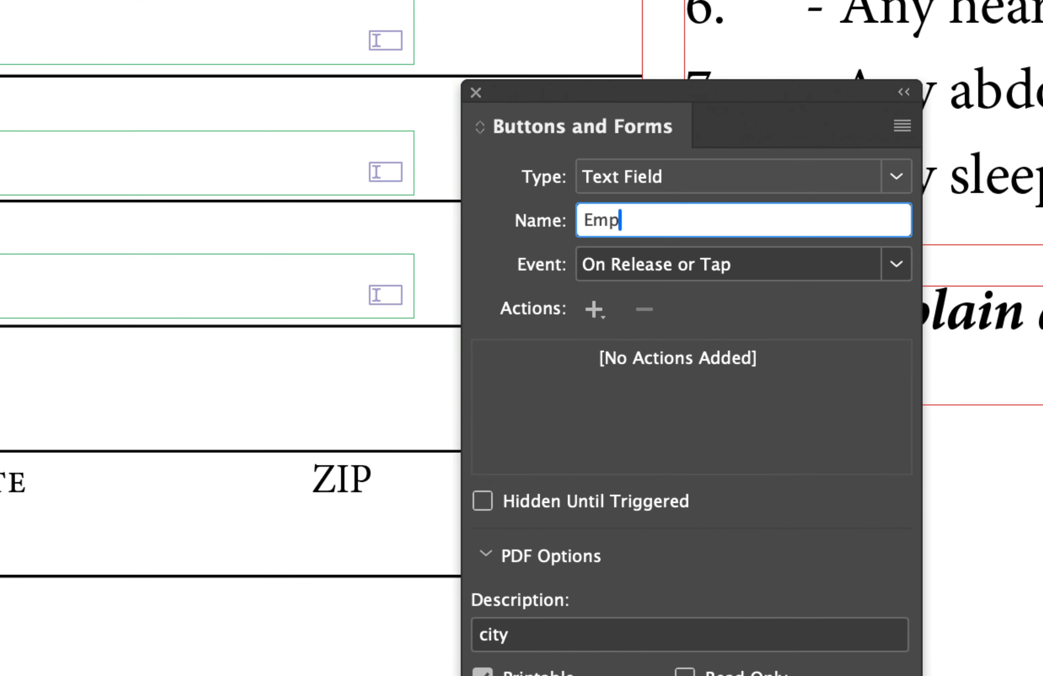
pyautogui.write('loyer City')
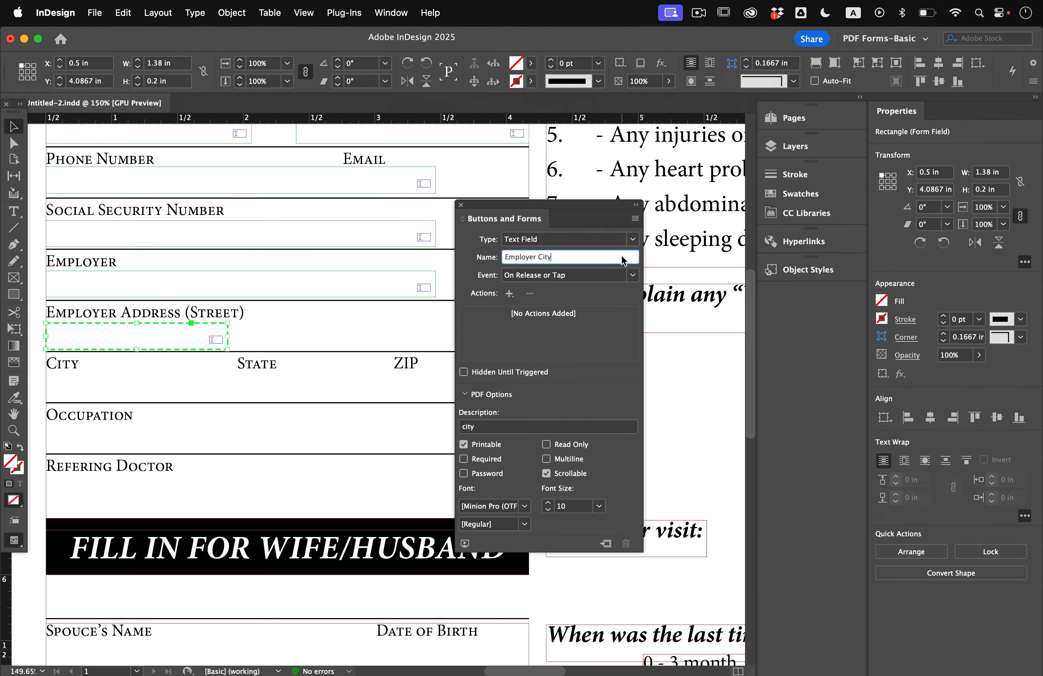
pyautogui.press('Return')
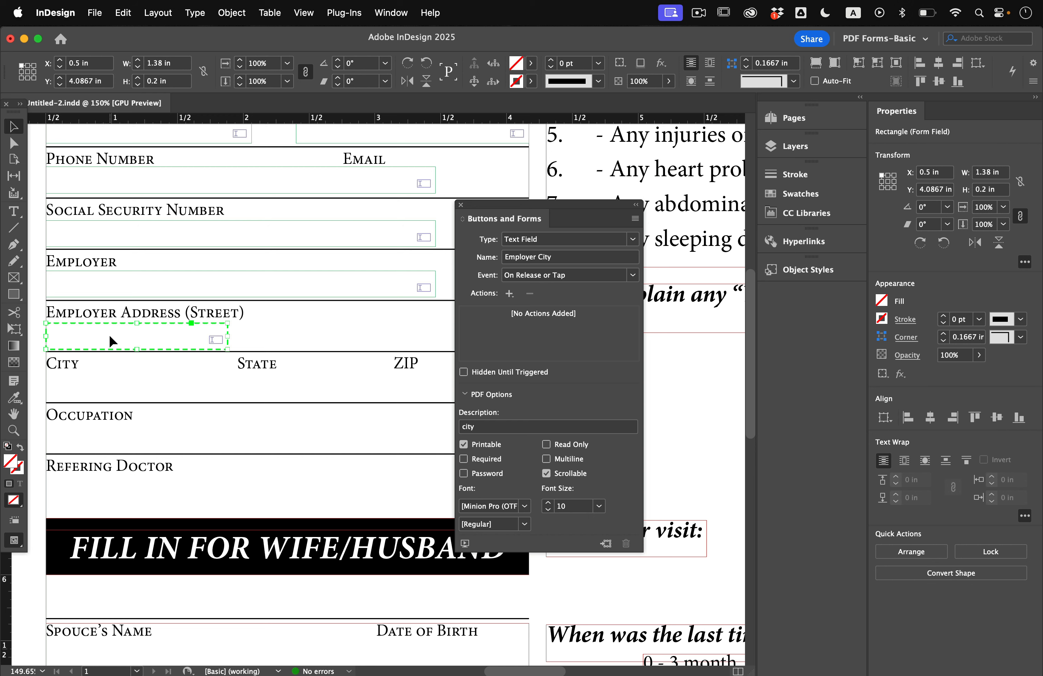
# - Move the Employer City field above State, narrow it to about 0.74 in and name it Employer State
pyautogui.moveTo(109, 329); pyautogui.dragTo(297, 330)
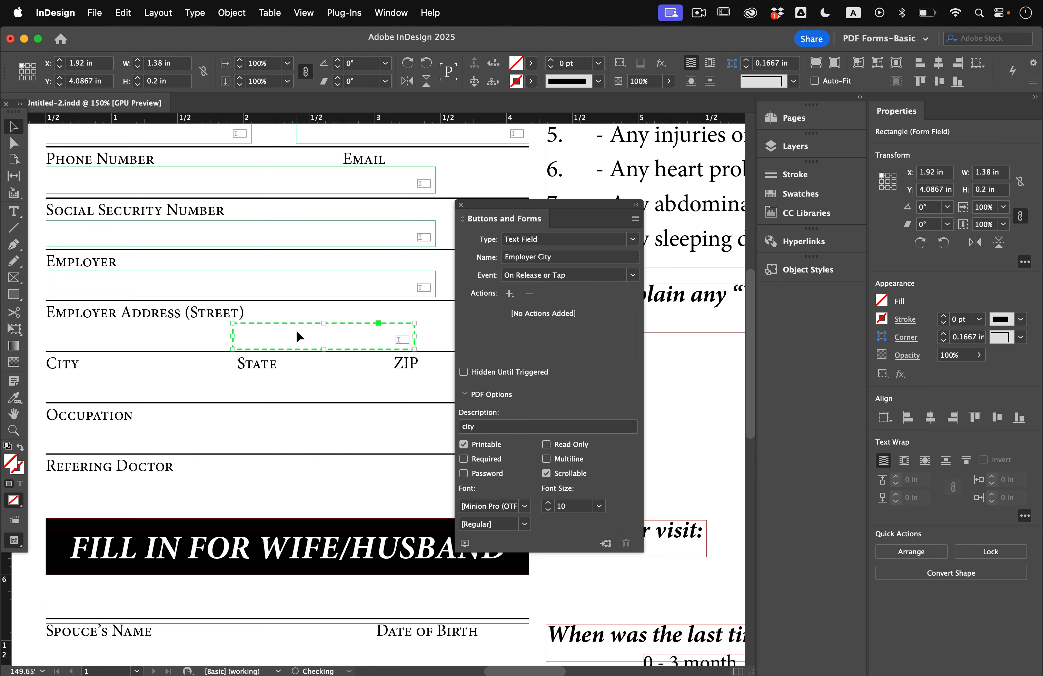
pyautogui.moveTo(416, 338); pyautogui.dragTo(330, 338)
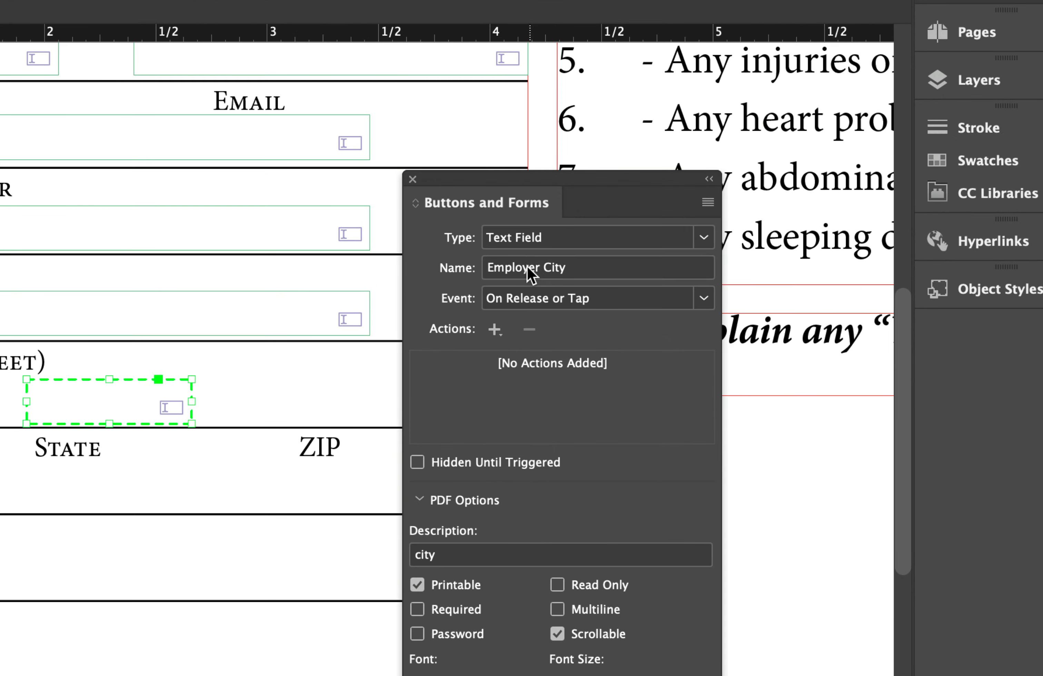
pyautogui.click(531, 259)
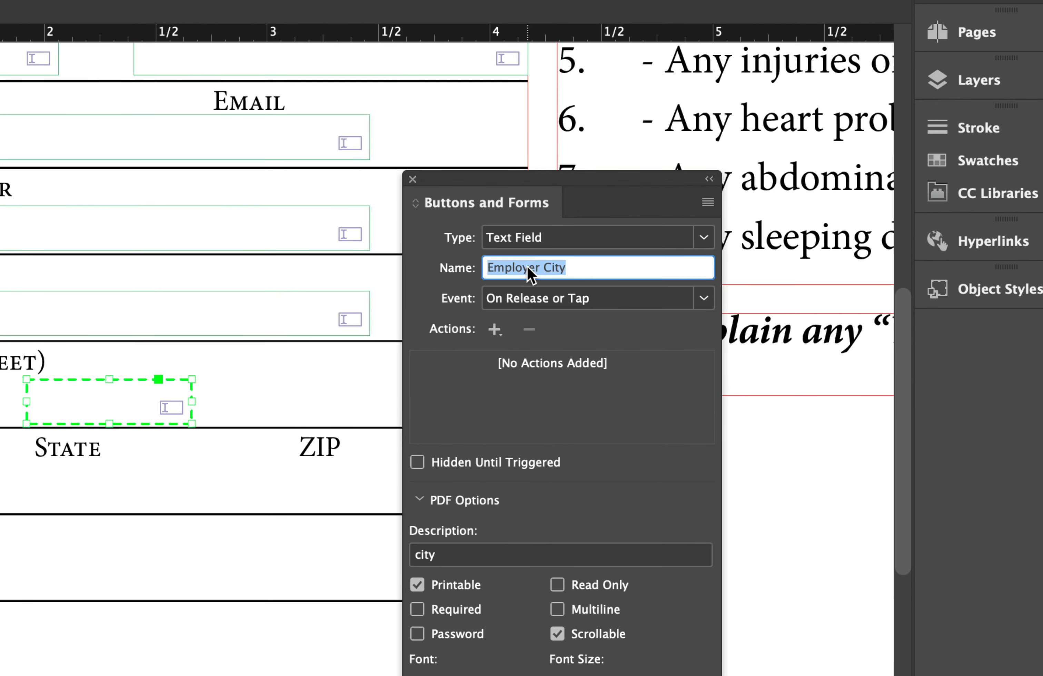
pyautogui.write('Employer S')
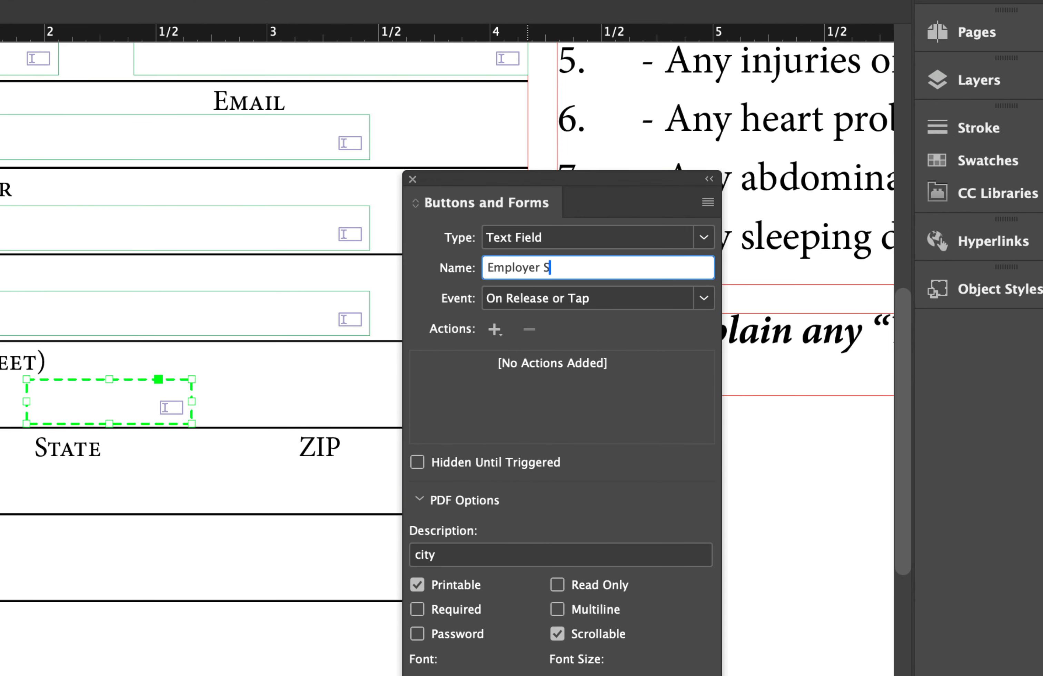
pyautogui.write('tate')
pyautogui.press('Return')
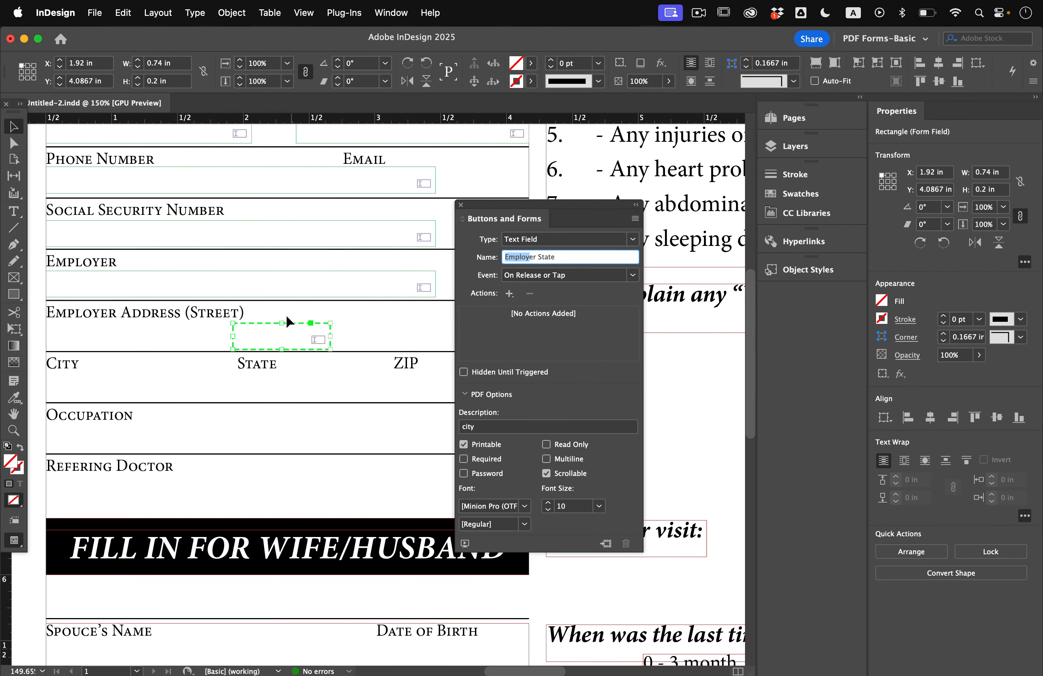
# - Move the Employer State field above ZIP, widen it to about 1.31 in up to the line's end, and rename it
pyautogui.moveTo(274, 324); pyautogui.dragTo(397, 328)
pyautogui.hscroll(5, 397, 324)
pyautogui.moveTo(313, 354); pyautogui.dragTo(385, 355)
pyautogui.tripleClick(564, 257)
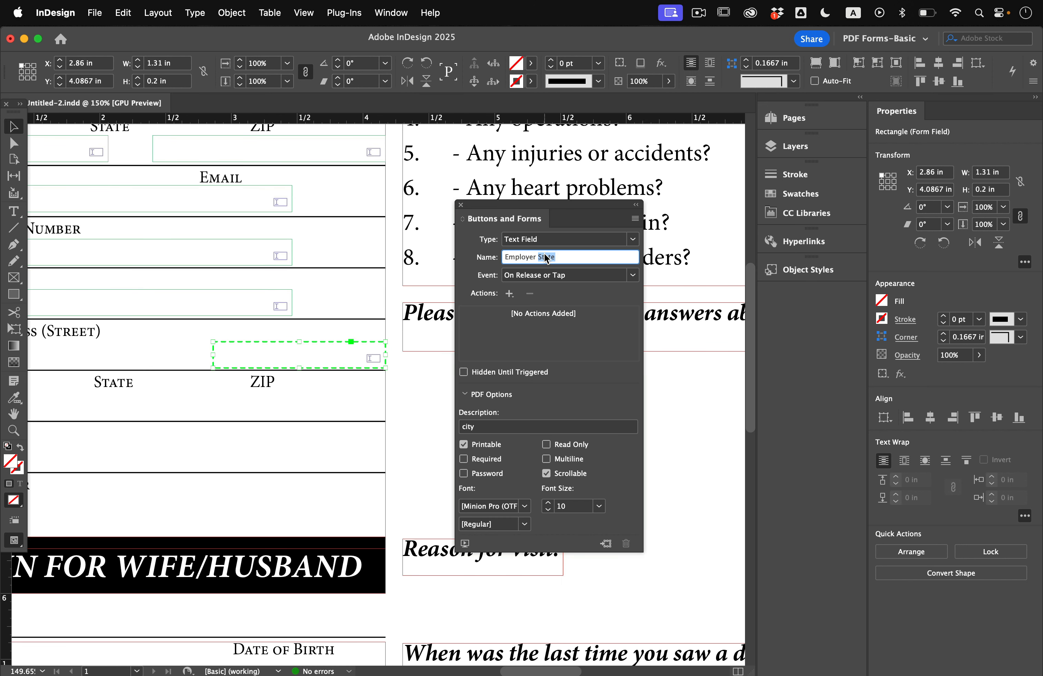
pyautogui.write('Em')
# - Duplicate the employer ZIP field above Occupation, widen the copy to about 2.92 in, and add a matching field above Refering Doctor
pyautogui.hscroll(-5, 500, 308)
pyautogui.moveTo(369, 303); pyautogui.dragTo(132, 358)
pyautogui.moveTo(227, 356); pyautogui.dragTo(439, 357)
pyautogui.write('Ref')
# - Add text fields above the spouse's name, employer and Social Security Number, named Spouce Name, Spouce Employer and Spouce SSN
pyautogui.scroll(-6, 264, 351)
pyautogui.write('Spouce NameSpouce Employer')
pyautogui.moveTo(173, 397); pyautogui.dragTo(172, 446)
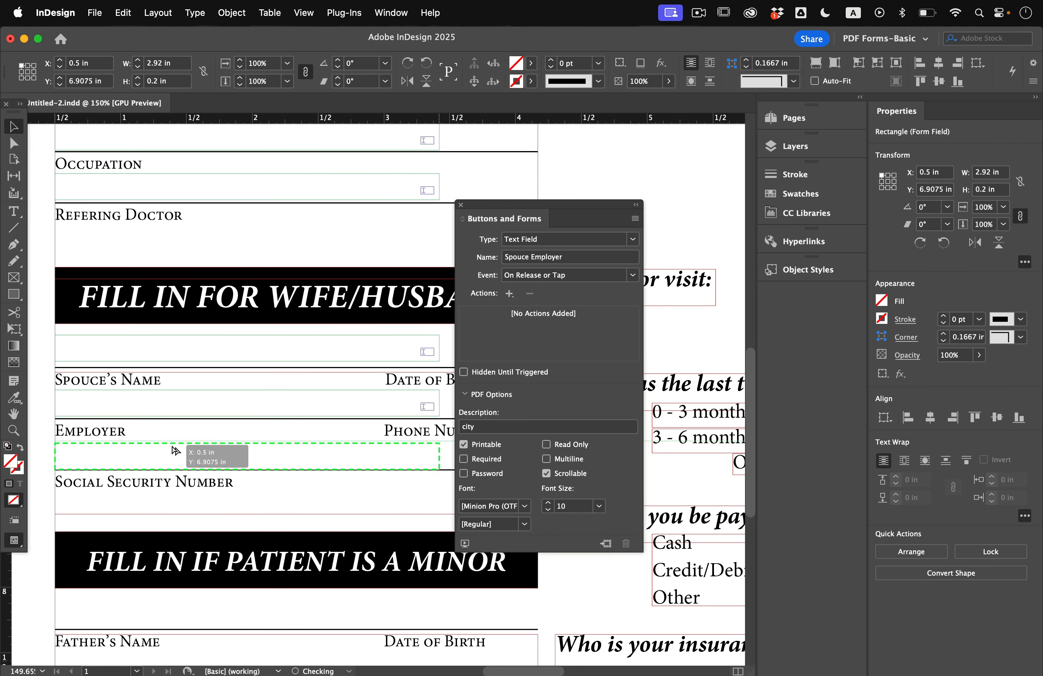
pyautogui.write('Spouce SSN')
# - Duplicate the text field above Father's Name and Mother's Name in the section for minors
pyautogui.scroll(-6, 172, 446)
pyautogui.moveTo(121, 182); pyautogui.dragTo(121, 381)
pyautogui.write('Mother’s Name Date of Birth')
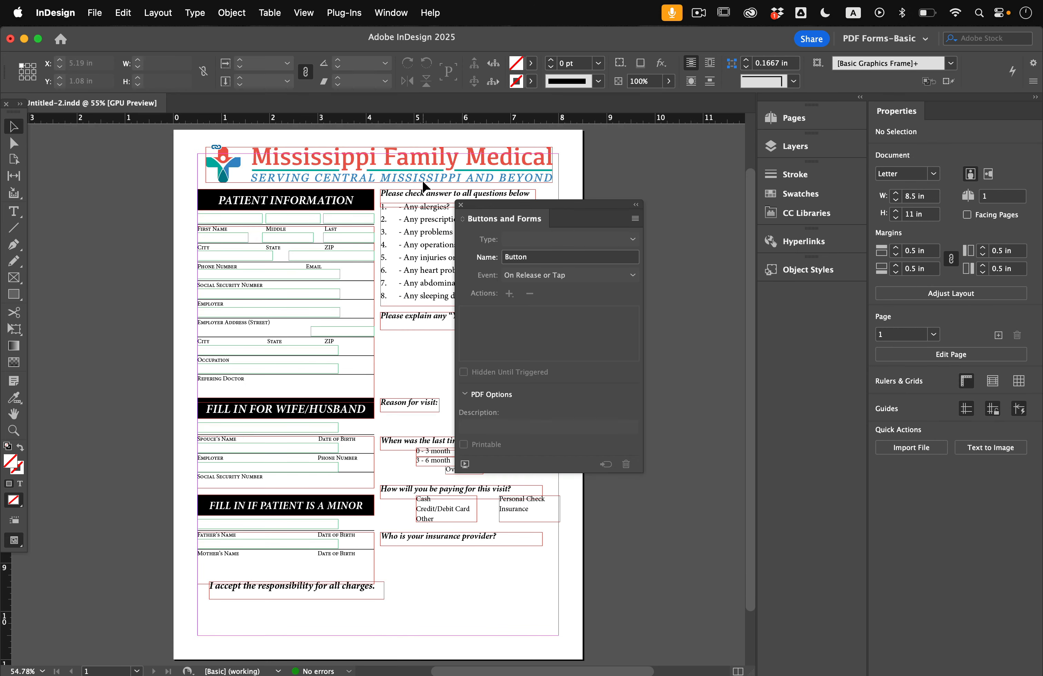
# - Place check box 004 from the Sample Buttons And Forms library beside the end of the header logo, and close the library
pyautogui.scroll(5, 422, 185)
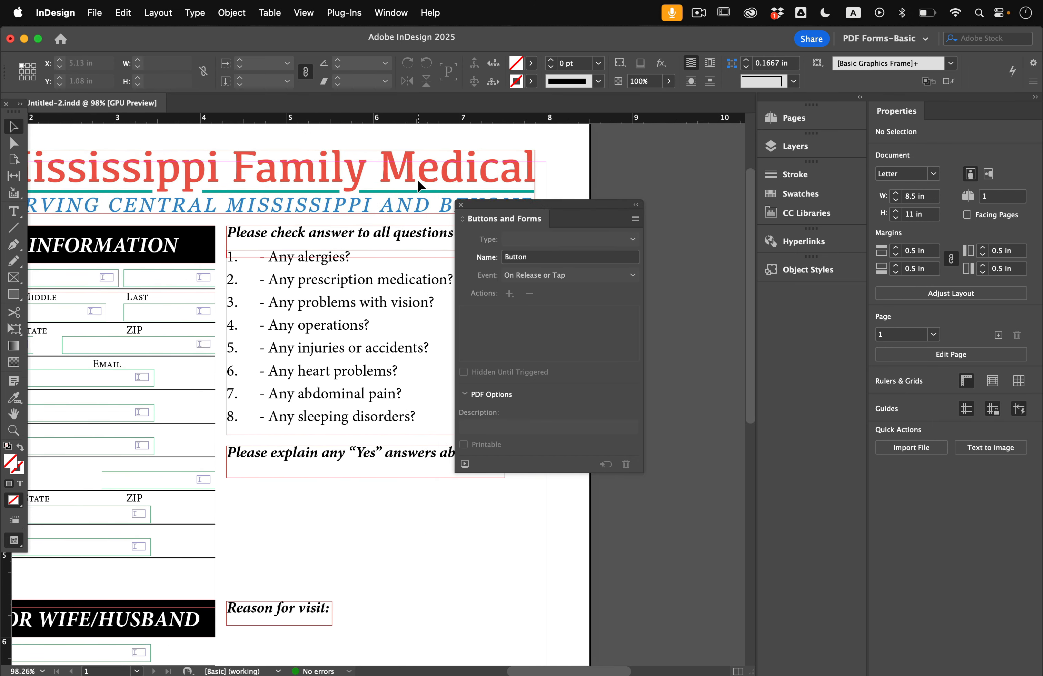
pyautogui.moveTo(485, 198); pyautogui.dragTo(593, 193)
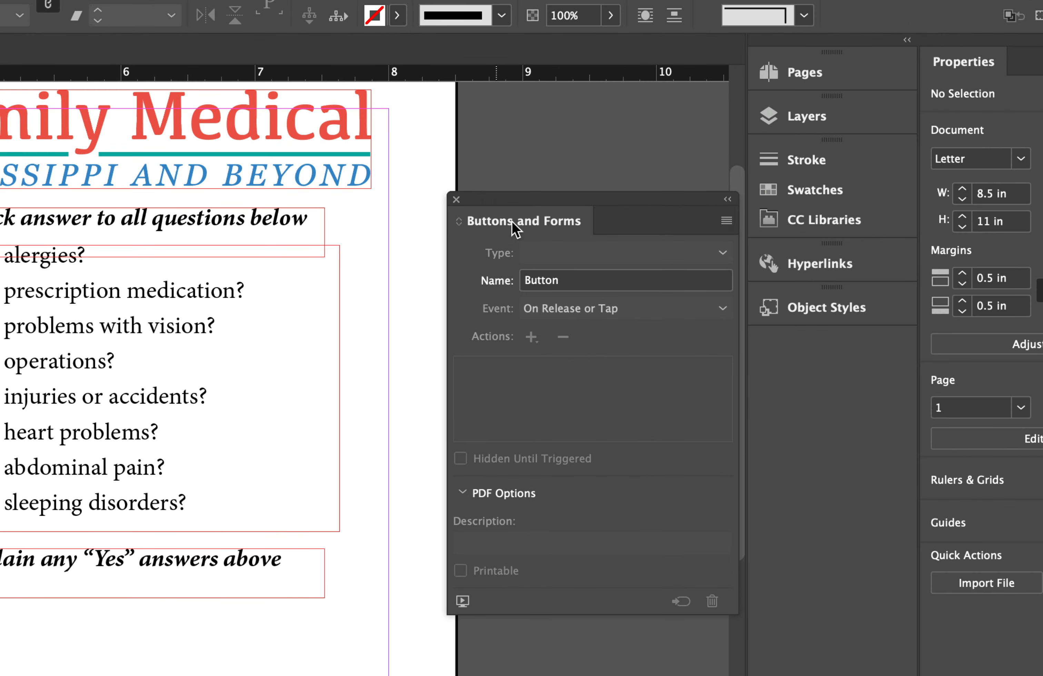
pyautogui.click(726, 220)
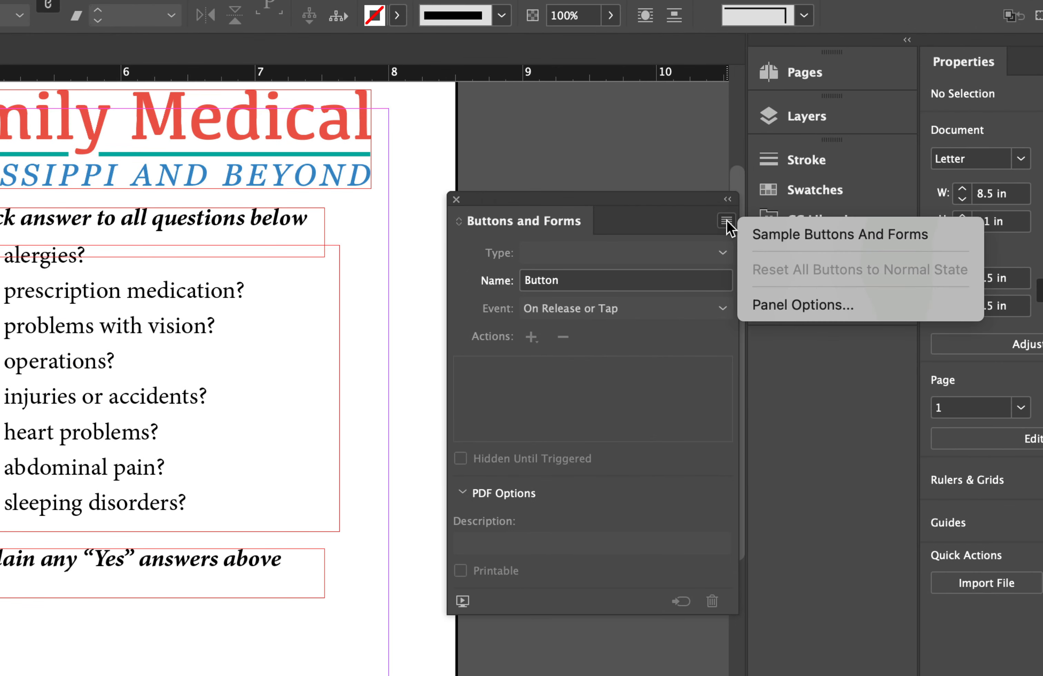
pyautogui.click(805, 236)
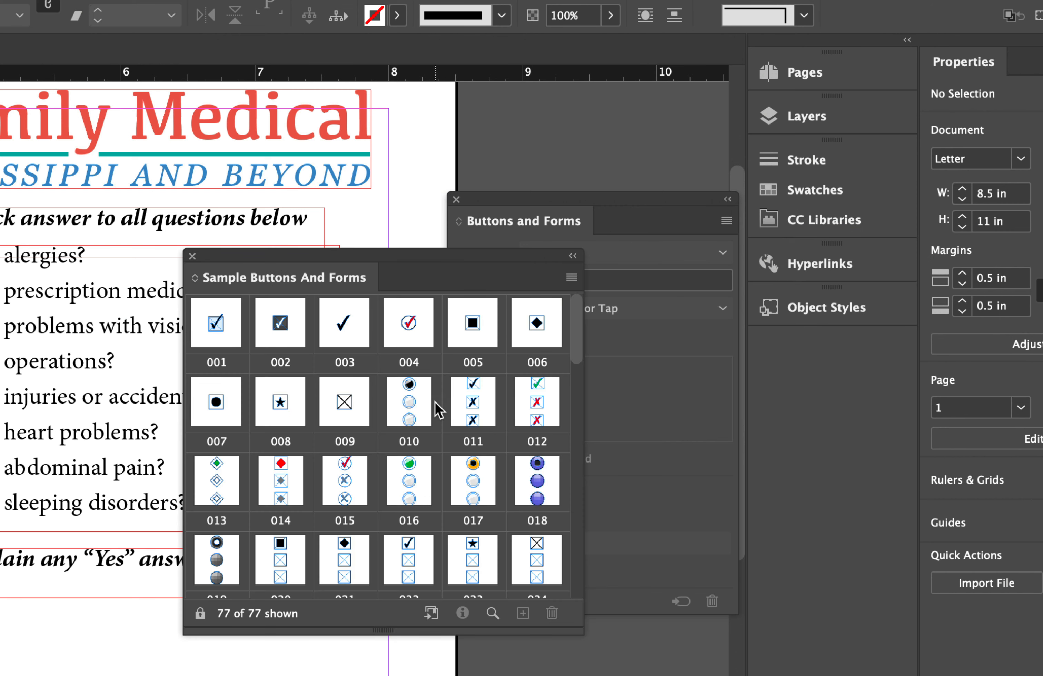
pyautogui.scroll(-2, 436, 411)
pyautogui.scroll(-8, 437, 410)
pyautogui.scroll(10, 436, 411)
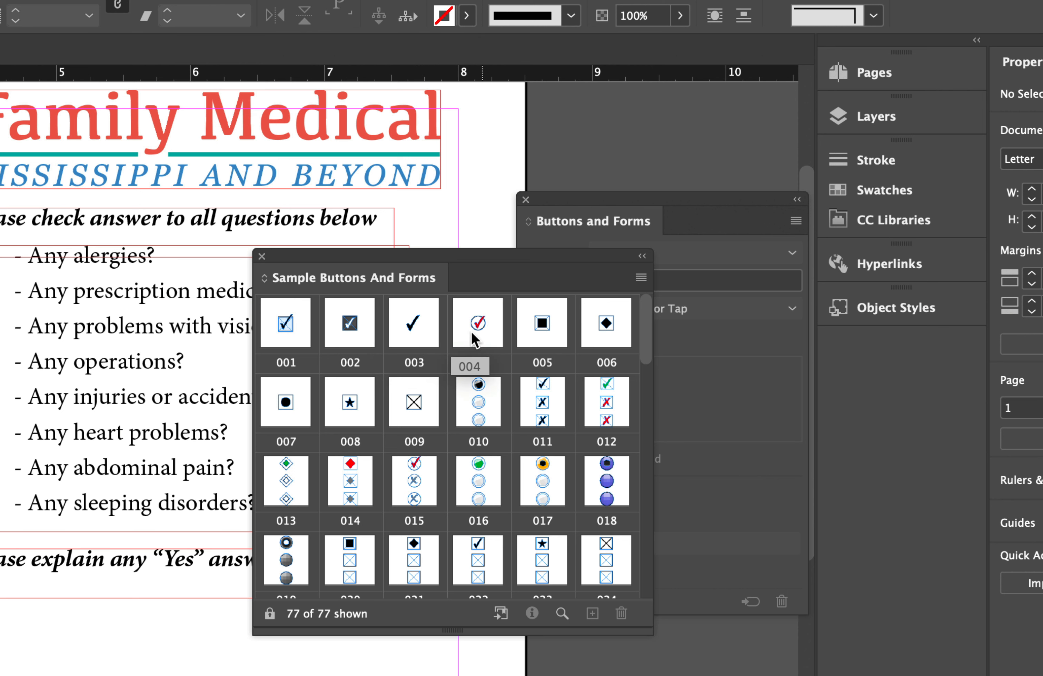
pyautogui.moveTo(481, 327); pyautogui.dragTo(481, 185)
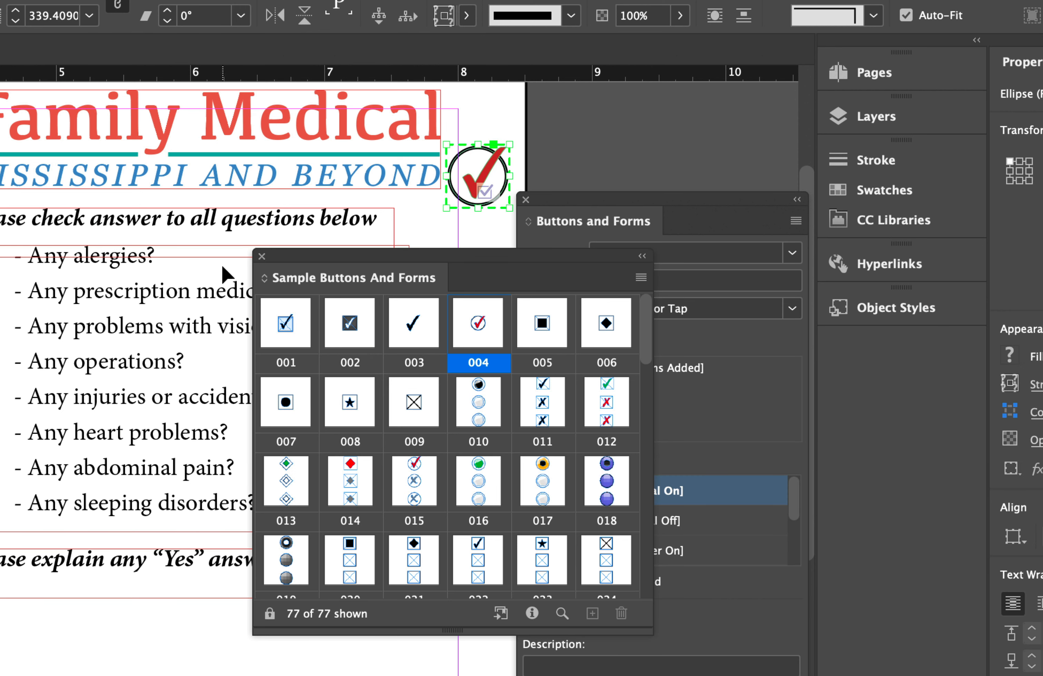
pyautogui.click(261, 257)
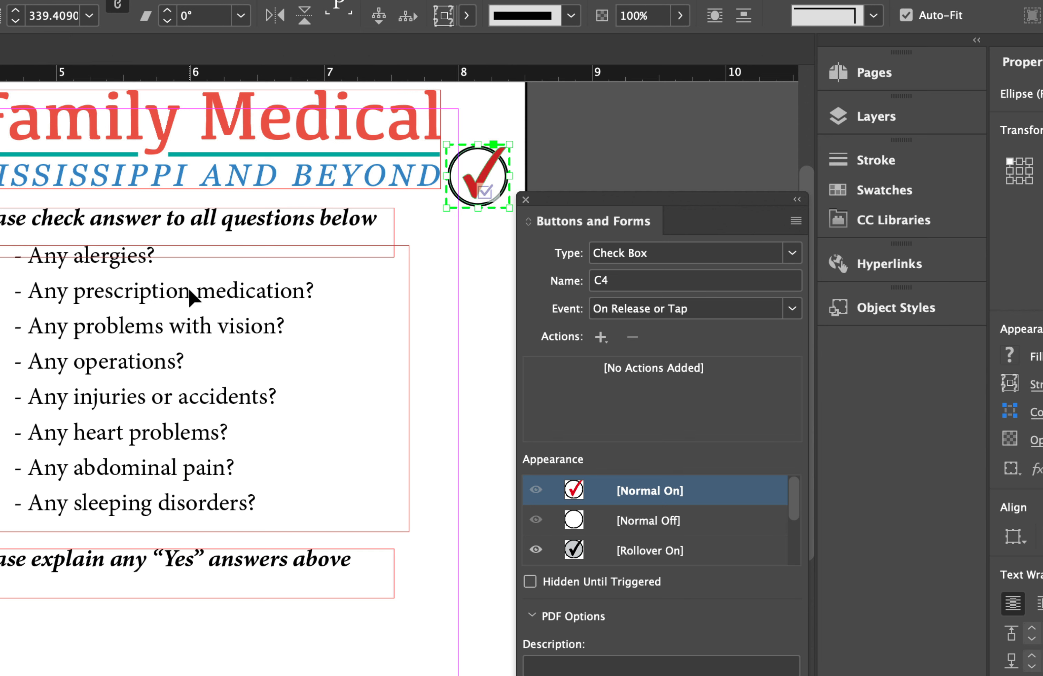
# - Move the check box in front of "Any alergies?" and scale it to about 146.5% so it fits between the number and the dash
pyautogui.click(468, 262)
pyautogui.moveTo(508, 187); pyautogui.dragTo(111, 284)
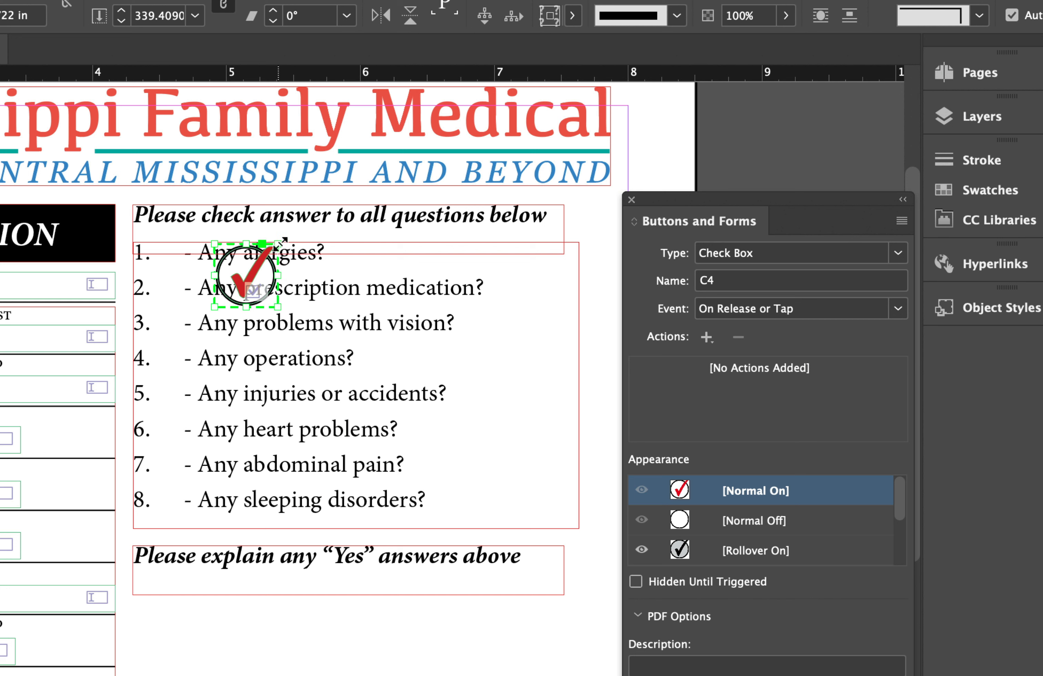
pyautogui.moveTo(276, 241); pyautogui.dragTo(177, 269)
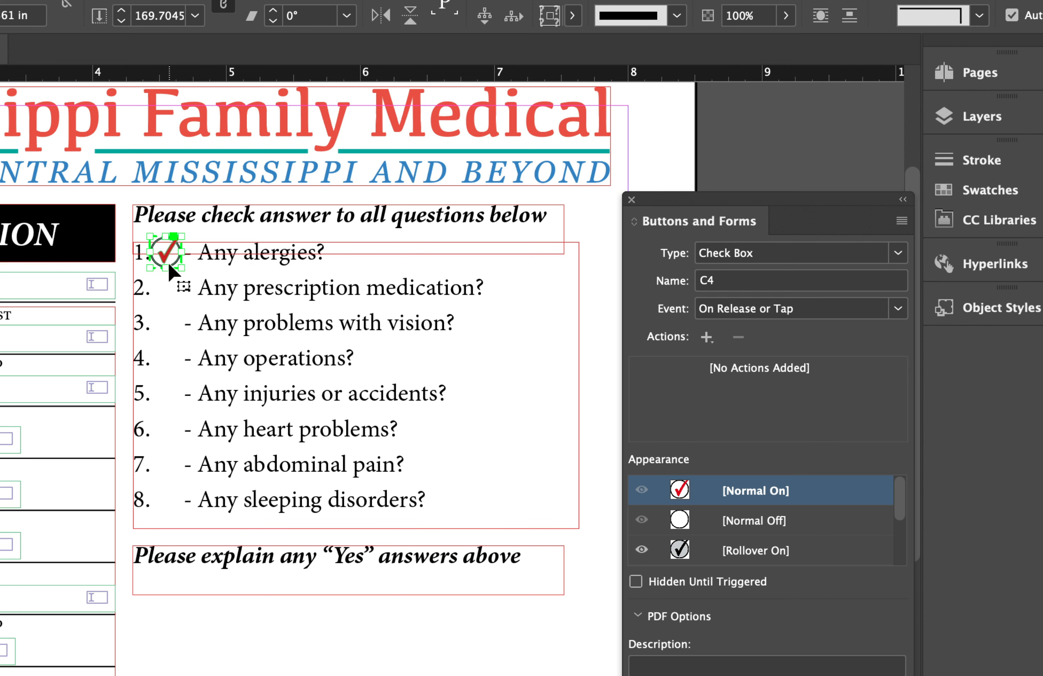
pyautogui.scroll(3, 178, 250)
pyautogui.moveTo(192, 223); pyautogui.dragTo(182, 233)
# - Nudge the check box until it sits centred between the number 1 and the dash of the first question
pyautogui.press('Right')
pyautogui.press('Right')
pyautogui.press('Right')
pyautogui.press('Right')
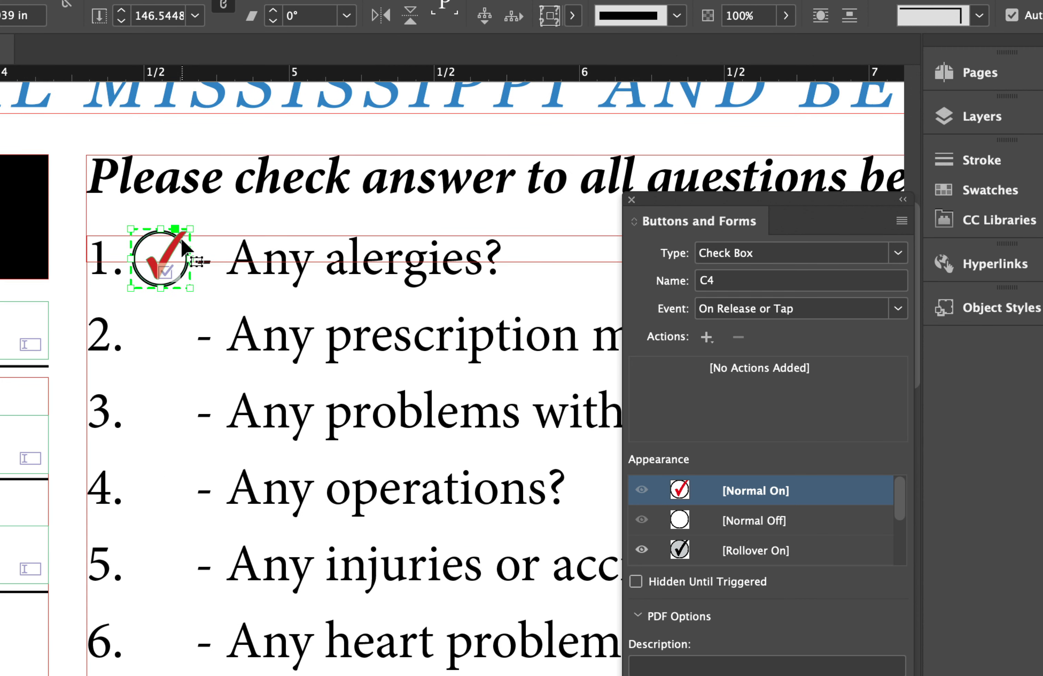
pyautogui.press('Left')
pyautogui.press('Left')
pyautogui.press('Up')
pyautogui.press('Up')
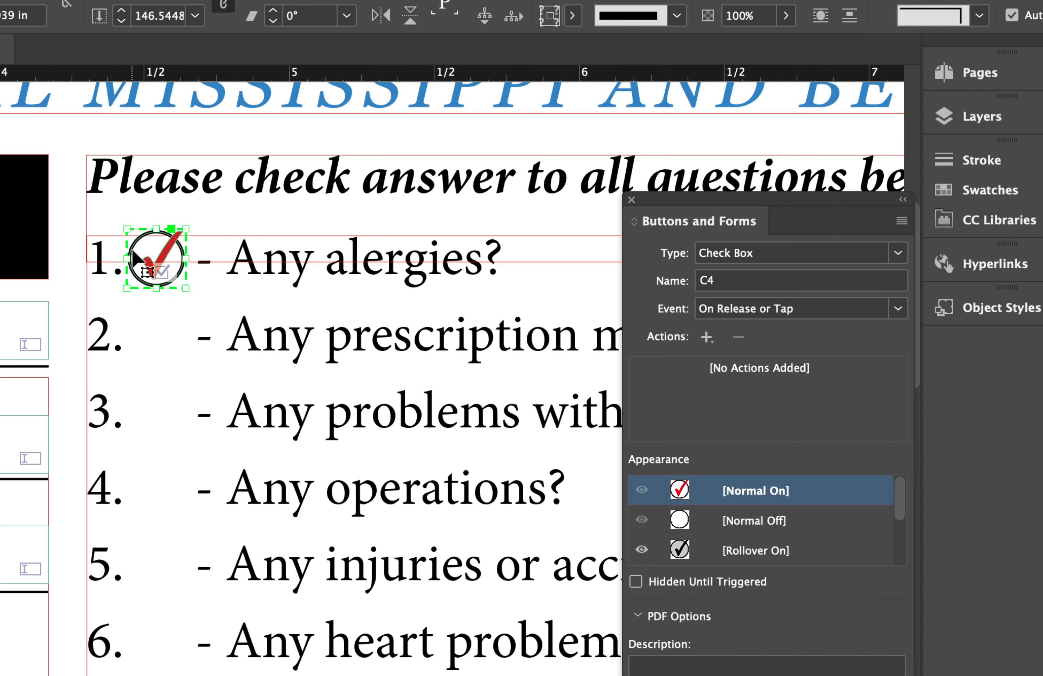
# - Name the check box Alergies and switch its displayed appearance to Normal Off
pyautogui.moveTo(707, 206); pyautogui.dragTo(460, 178)
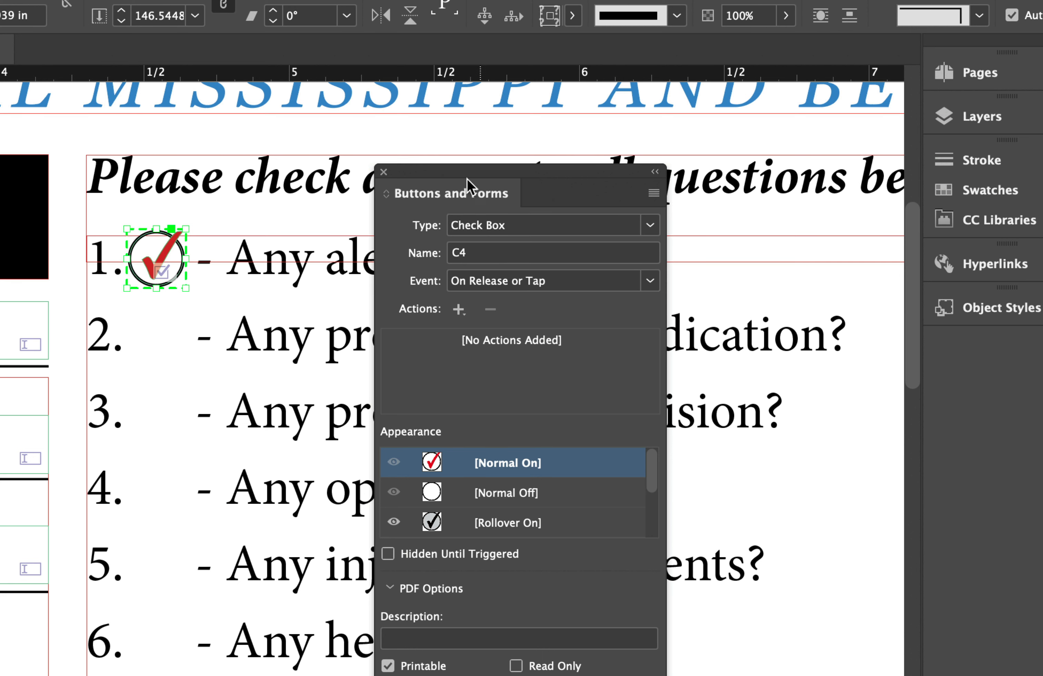
pyautogui.moveTo(454, 179); pyautogui.dragTo(661, 169)
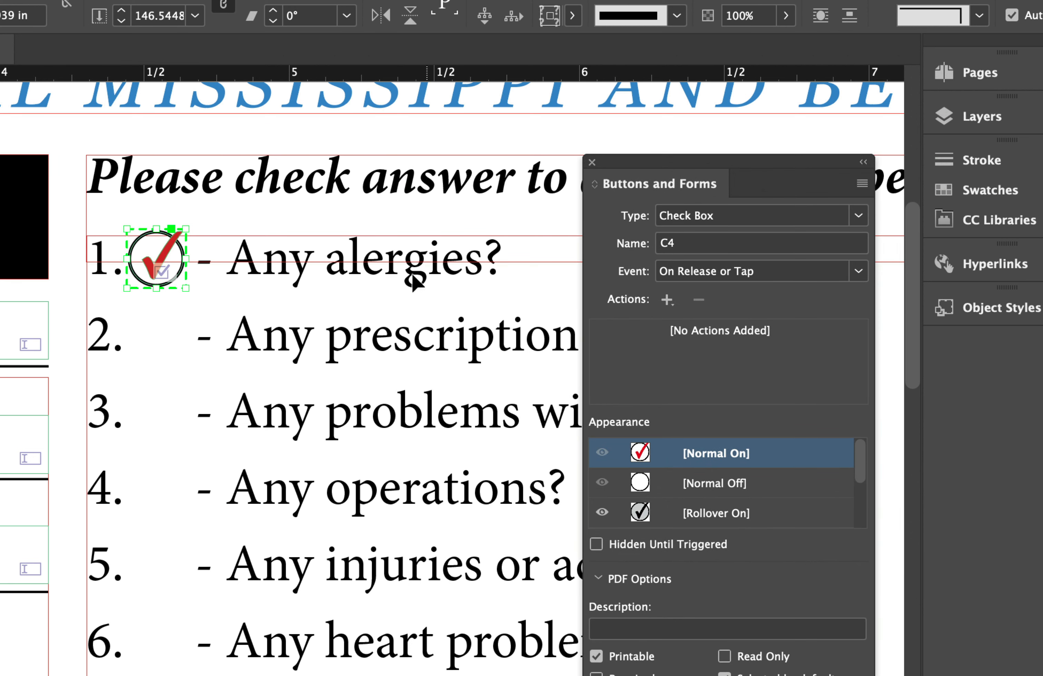
pyautogui.click(685, 241)
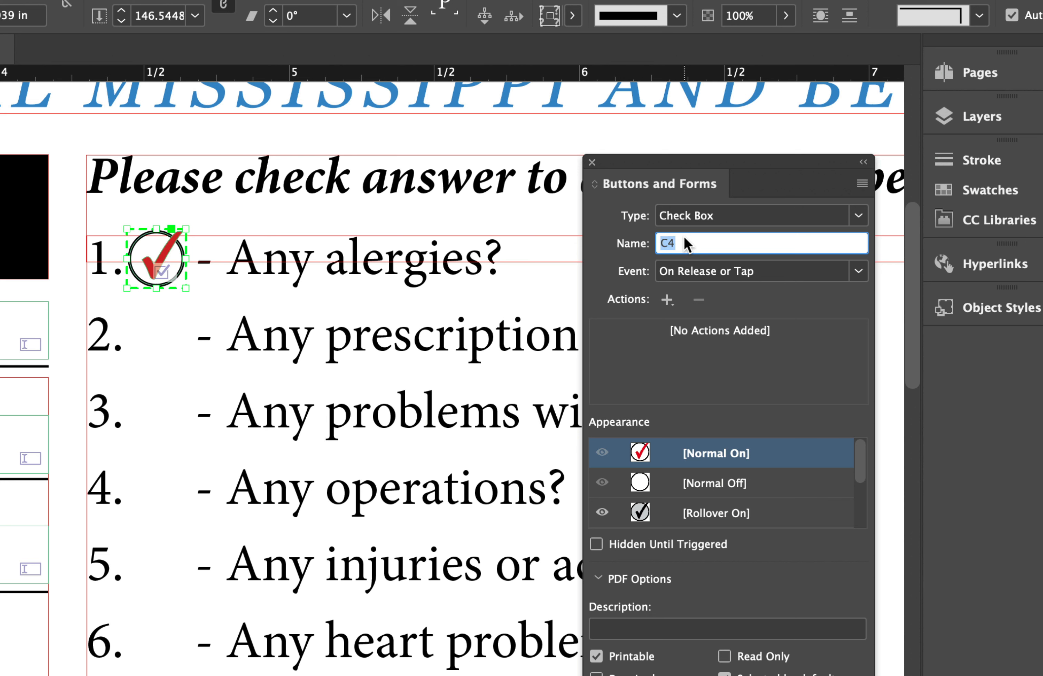
pyautogui.write('Any A')
pyautogui.press('super+a')
pyautogui.write('Al')
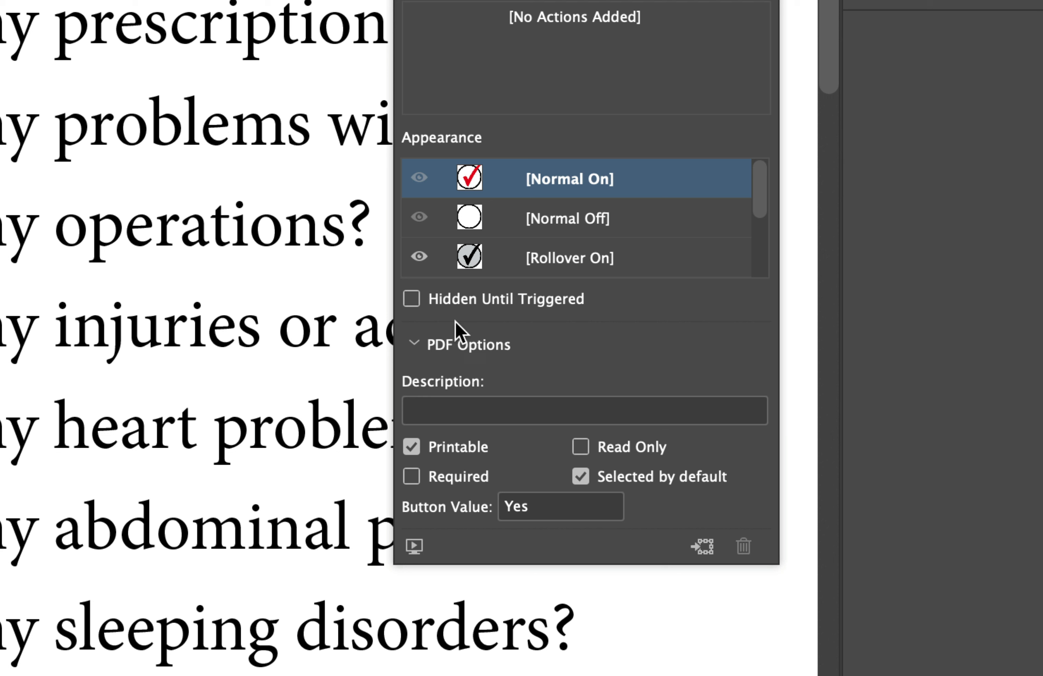
pyautogui.click(546, 218)
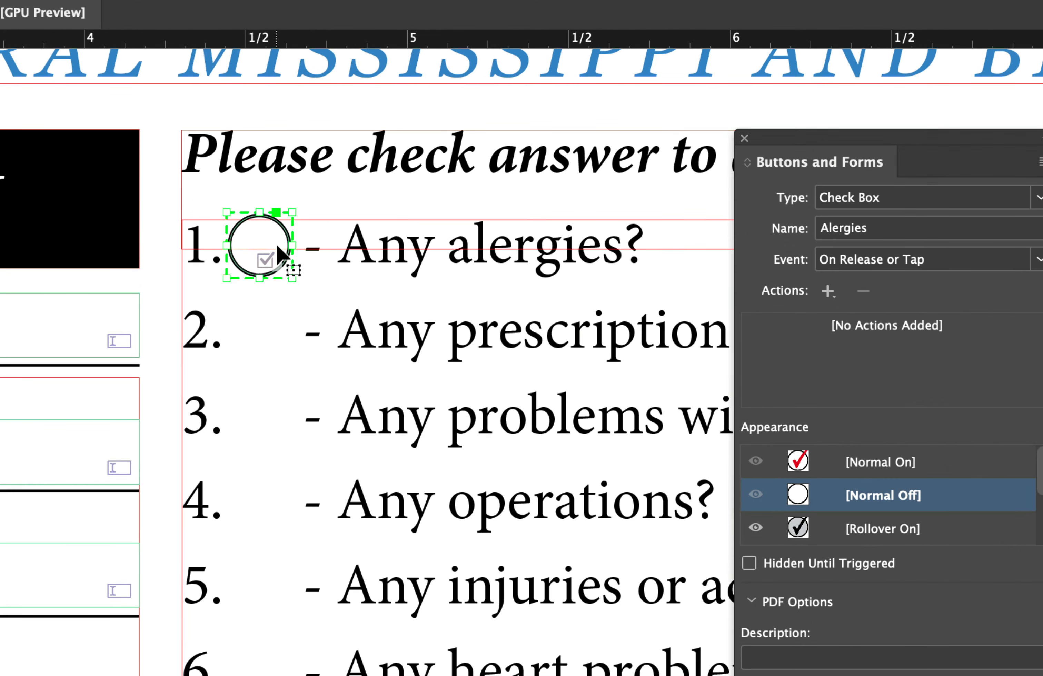
# - Copy the Alergies check box down to question 2 and name the copy Prescriptions
pyautogui.moveTo(278, 227); pyautogui.dragTo(277, 320)
pyautogui.press('Up')
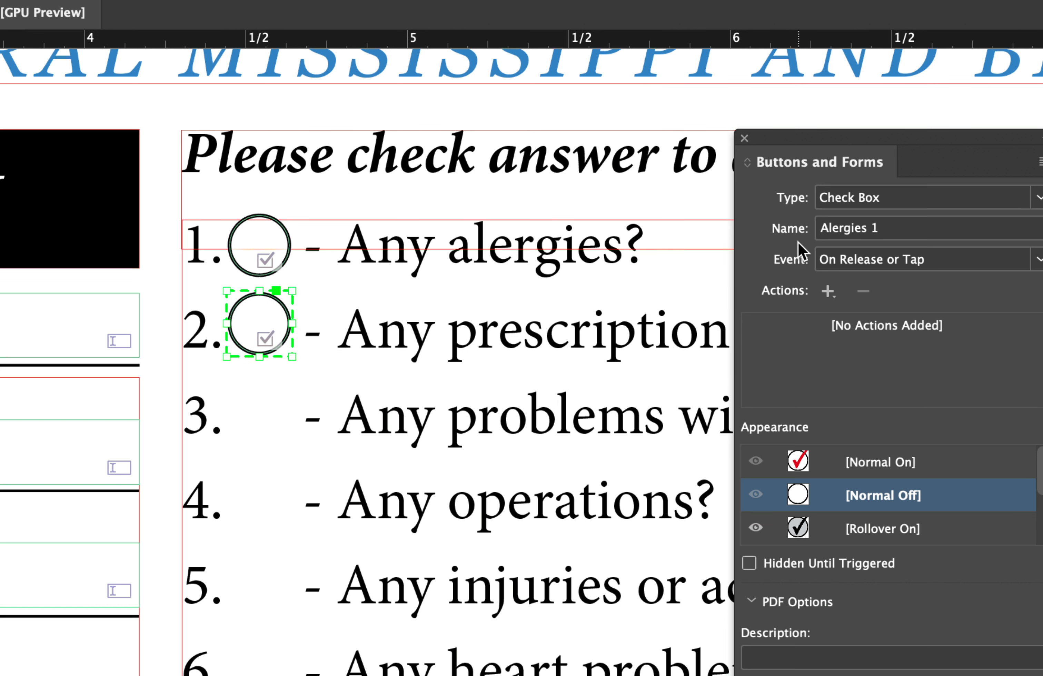
pyautogui.moveTo(796, 130)
pyautogui.mouseDown()
pyautogui.moveTo(833, 127)
pyautogui.moveTo(781, 121)
pyautogui.mouseUp()
pyautogui.click(853, 218)
pyautogui.press('super+a')
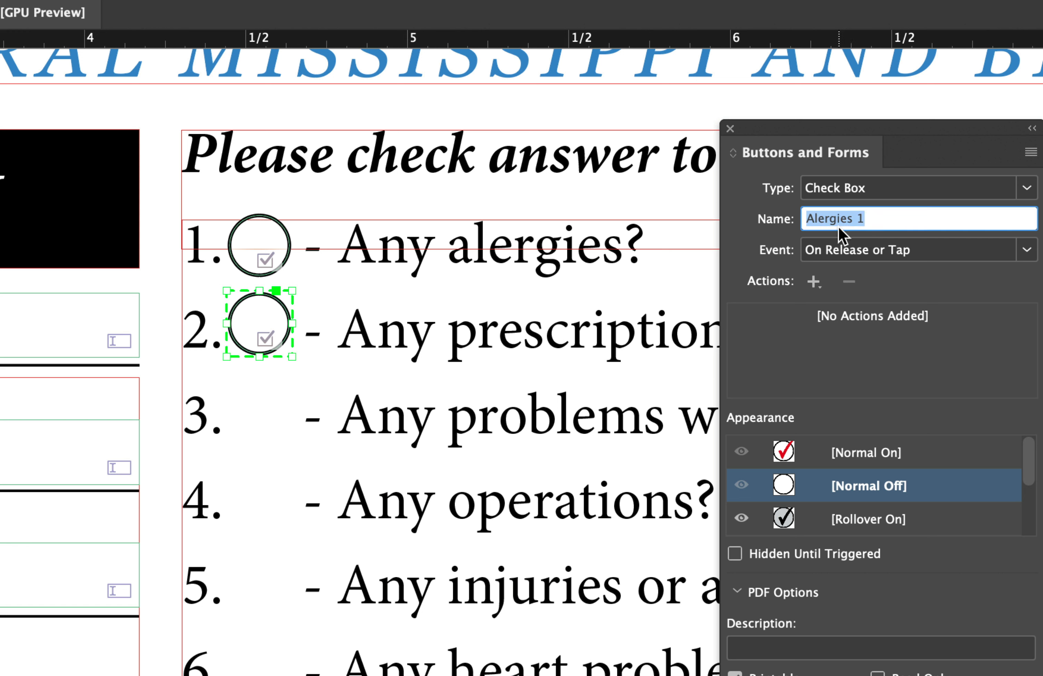
pyautogui.write('Pe')
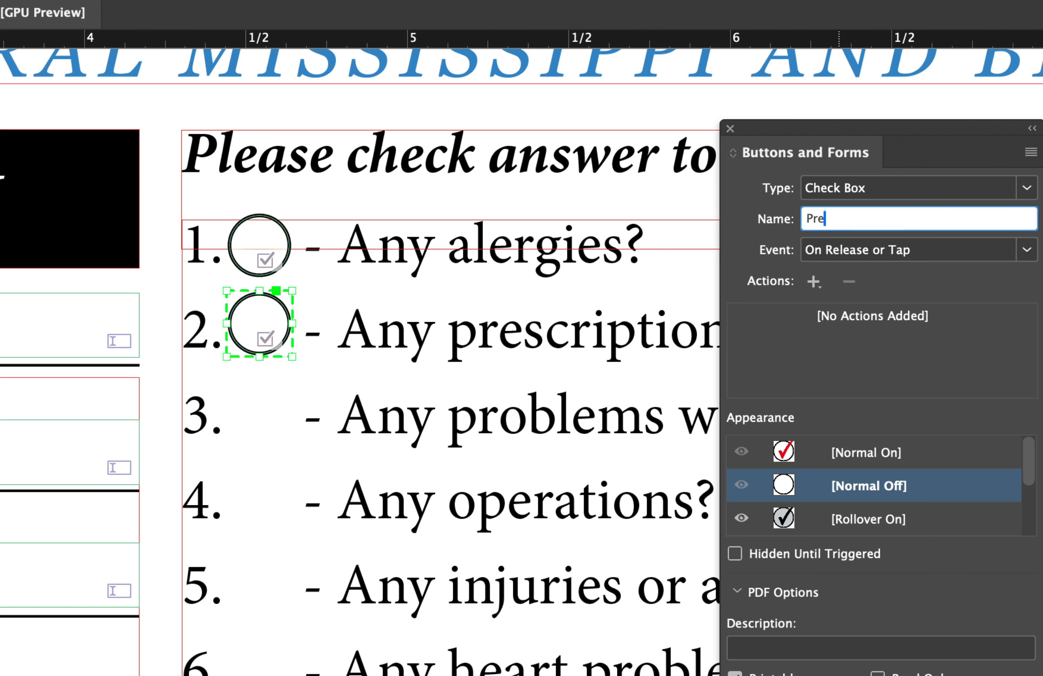
pyautogui.write('escriptions')
# - Copy the Prescriptions check box down to question 3 and name the copy Vision
pyautogui.moveTo(287, 325); pyautogui.dragTo(290, 398)
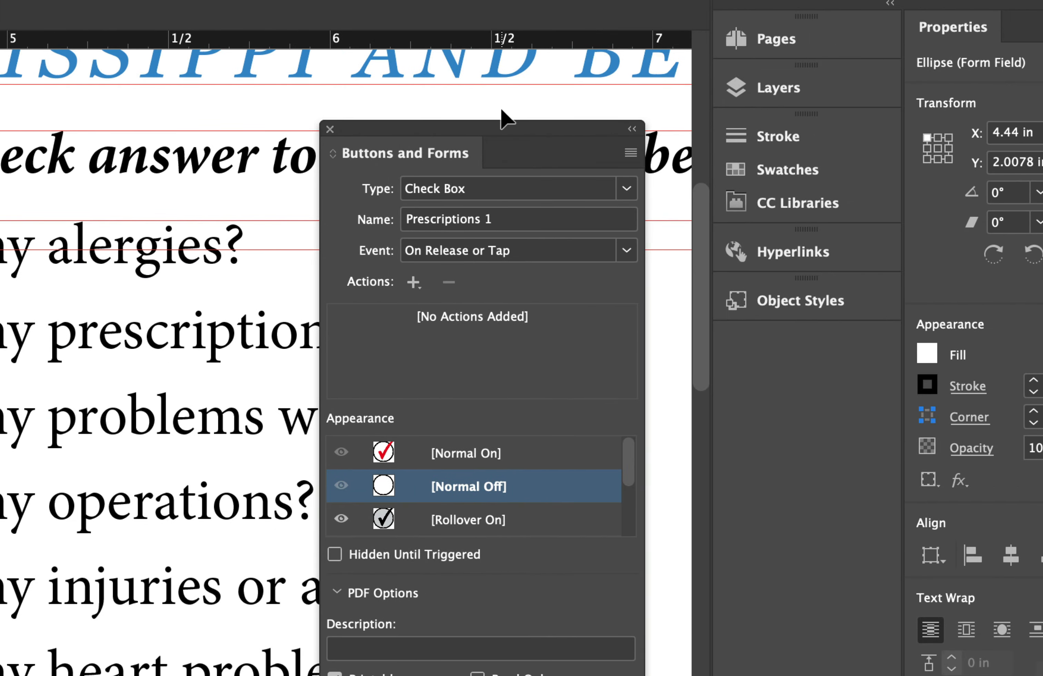
pyautogui.moveTo(501, 118); pyautogui.dragTo(366, 138)
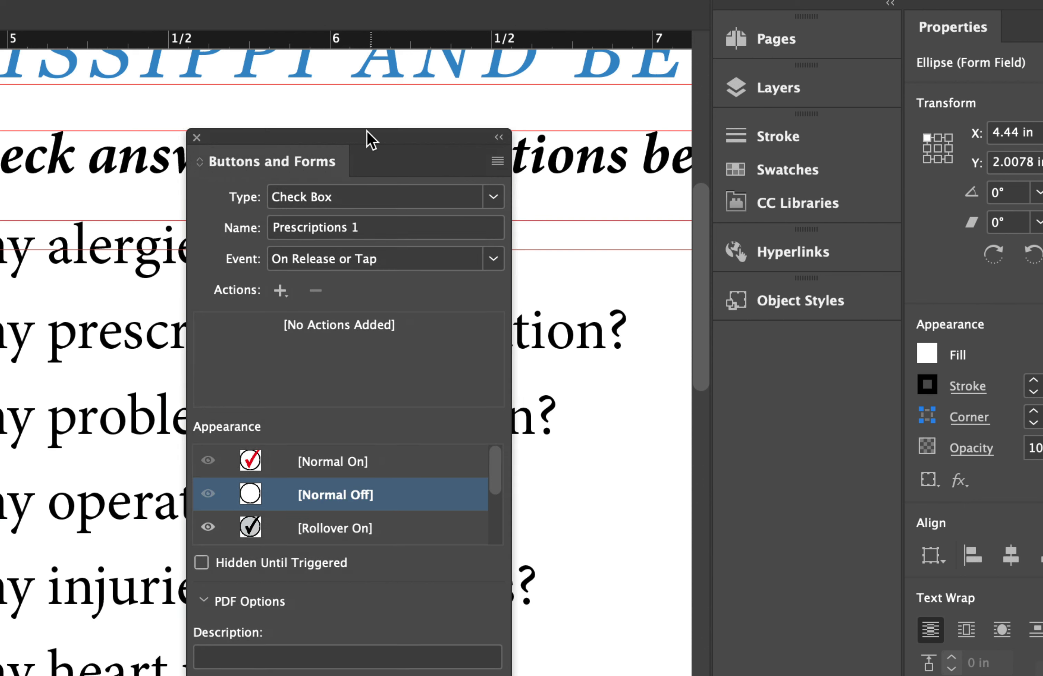
pyautogui.tripleClick(353, 227)
pyautogui.write('Vision')
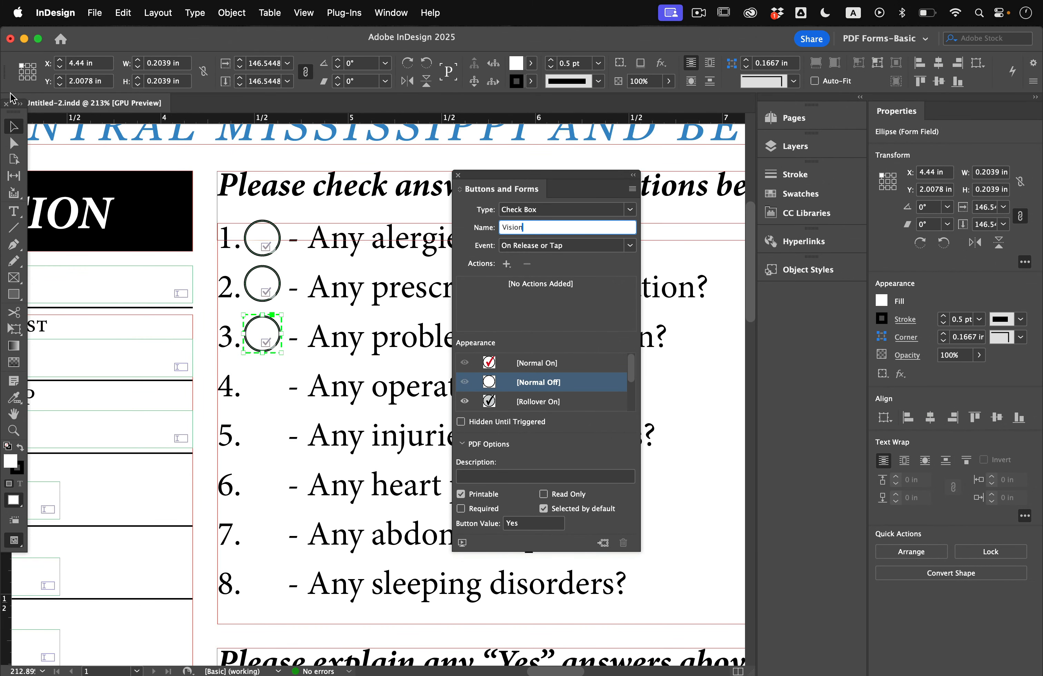
pyautogui.rightClick(276, 368)
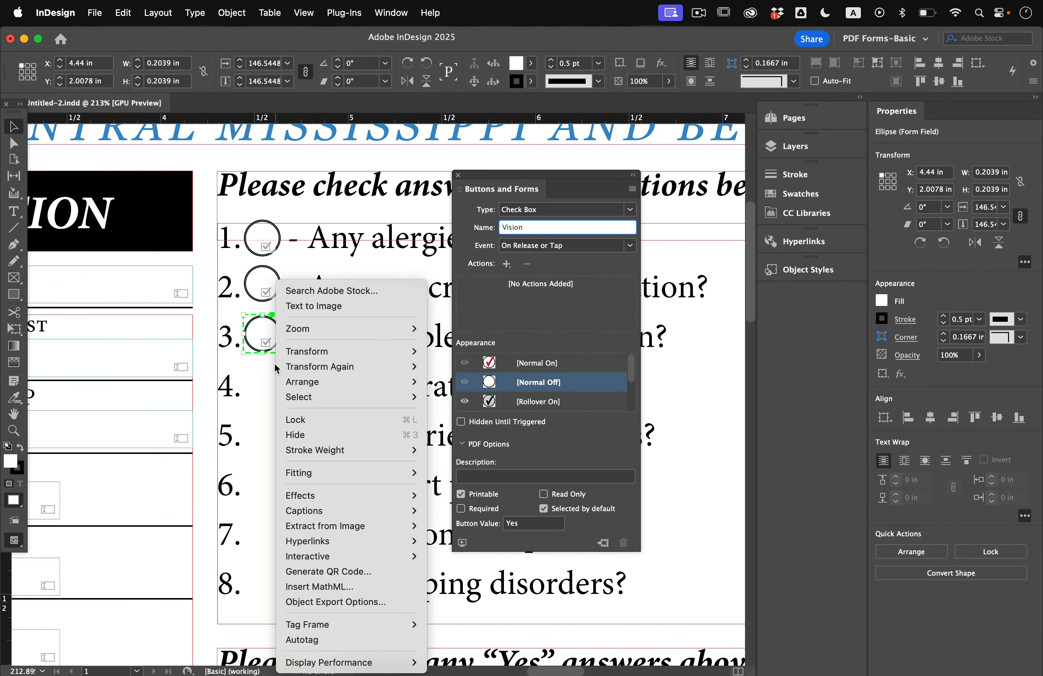
pyautogui.click(275, 378)
pyautogui.moveTo(275, 344); pyautogui.dragTo(275, 395)
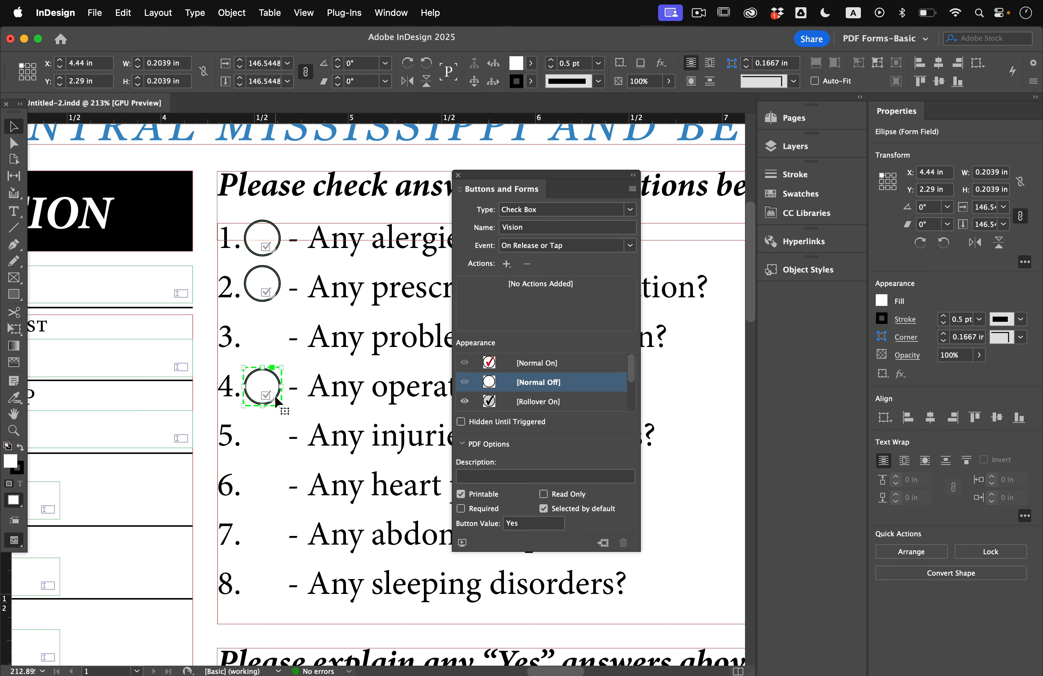
pyautogui.press('cmd+z')
# - Copy the Vision check box down to question 4 and name the copy Operations
pyautogui.moveTo(278, 349); pyautogui.dragTo(278, 402)
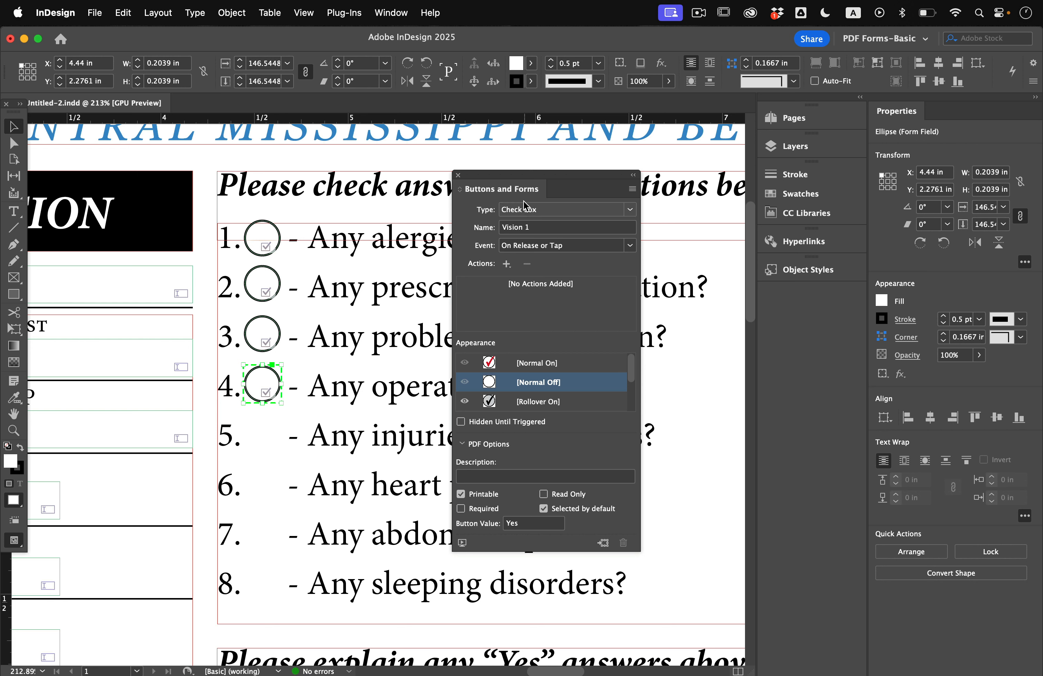
pyautogui.moveTo(561, 185); pyautogui.dragTo(662, 175)
pyautogui.click(636, 226)
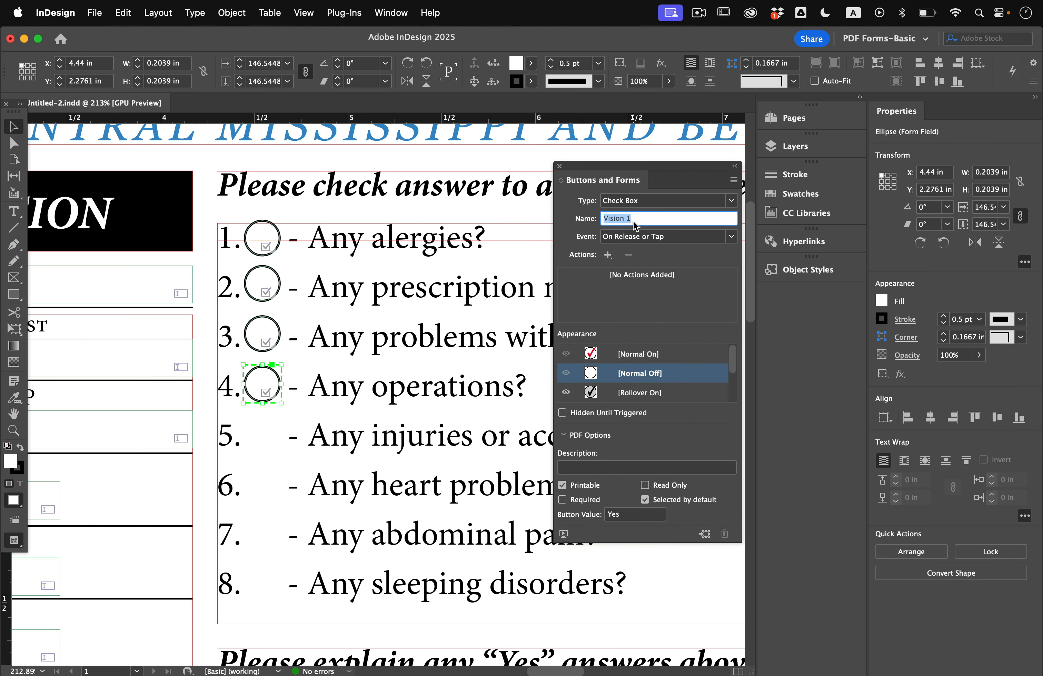
pyautogui.write('Operations')
# - Copy the check box down to questions 5 and 6, naming the copies Injuries and Heart Problems
pyautogui.moveTo(272, 382); pyautogui.dragTo(276, 428)
pyautogui.tripleClick(636, 219)
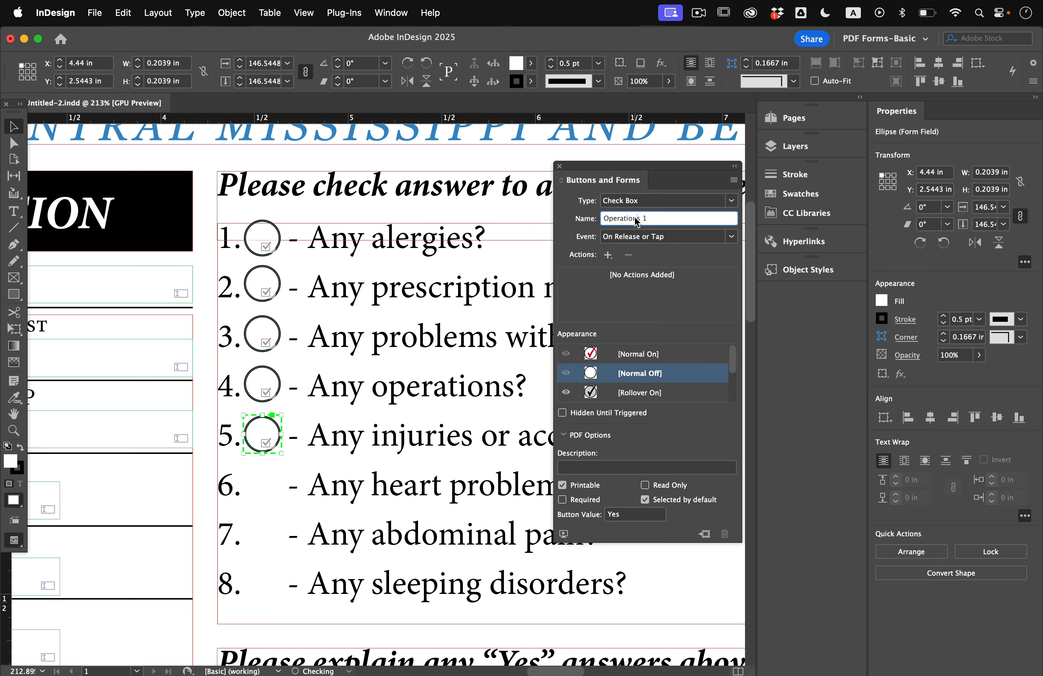
pyautogui.write('Injuries')
pyautogui.moveTo(278, 428); pyautogui.dragTo(277, 479)
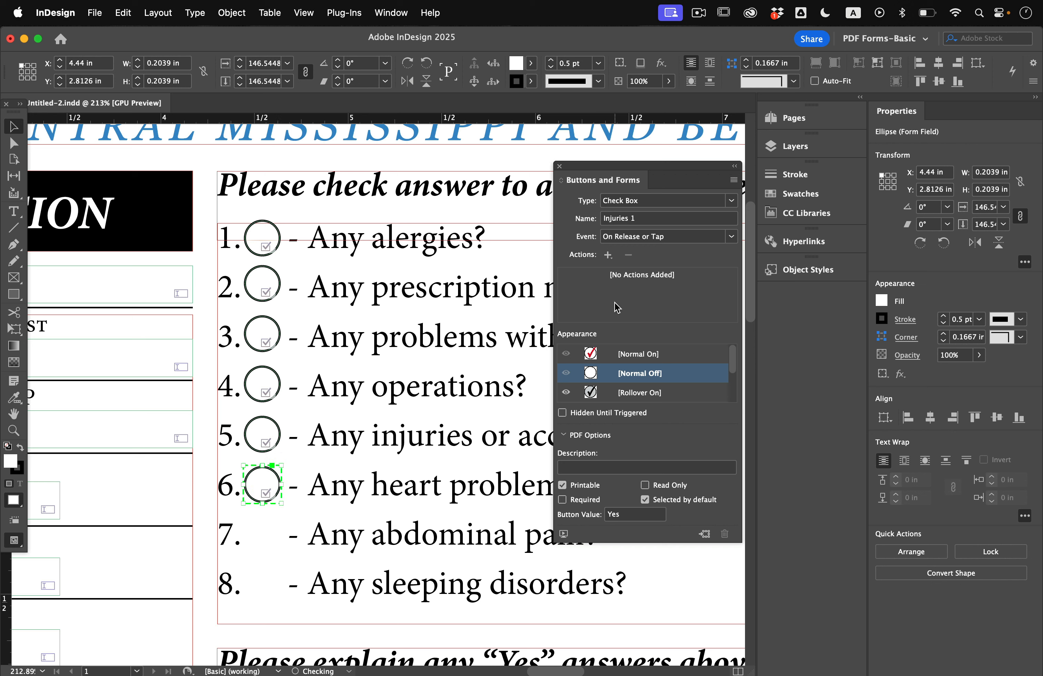
pyautogui.click(630, 218)
pyautogui.write('Heart Problems')
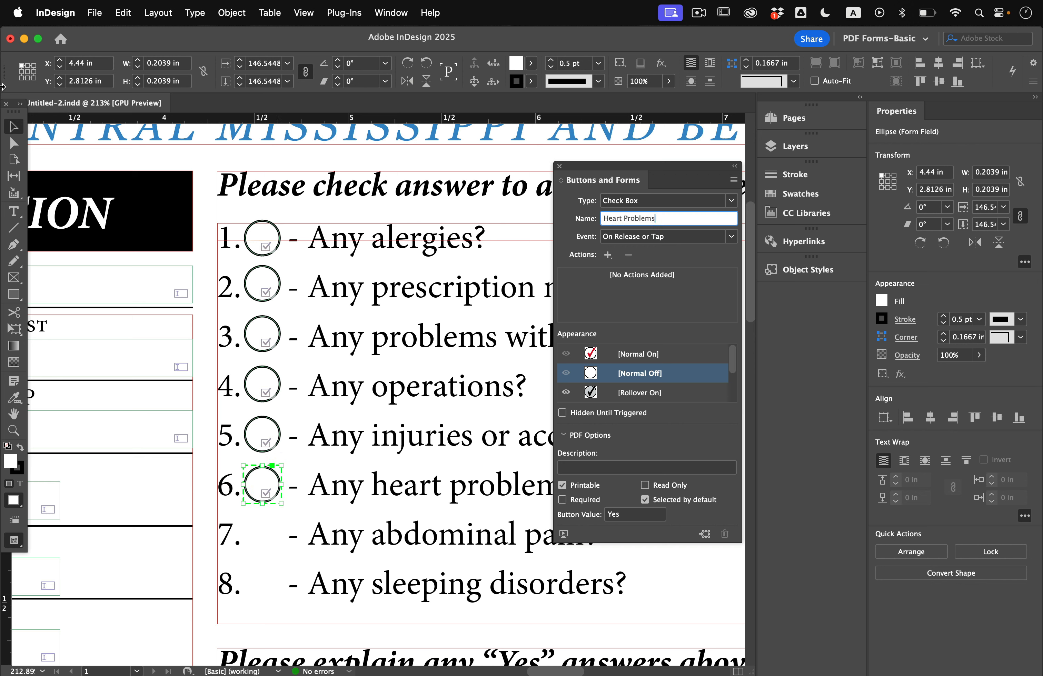
# - Copy the check box down to questions 7 and 8, naming the copies Abdominal Pains and Sleep Disorders
pyautogui.click(277, 494)
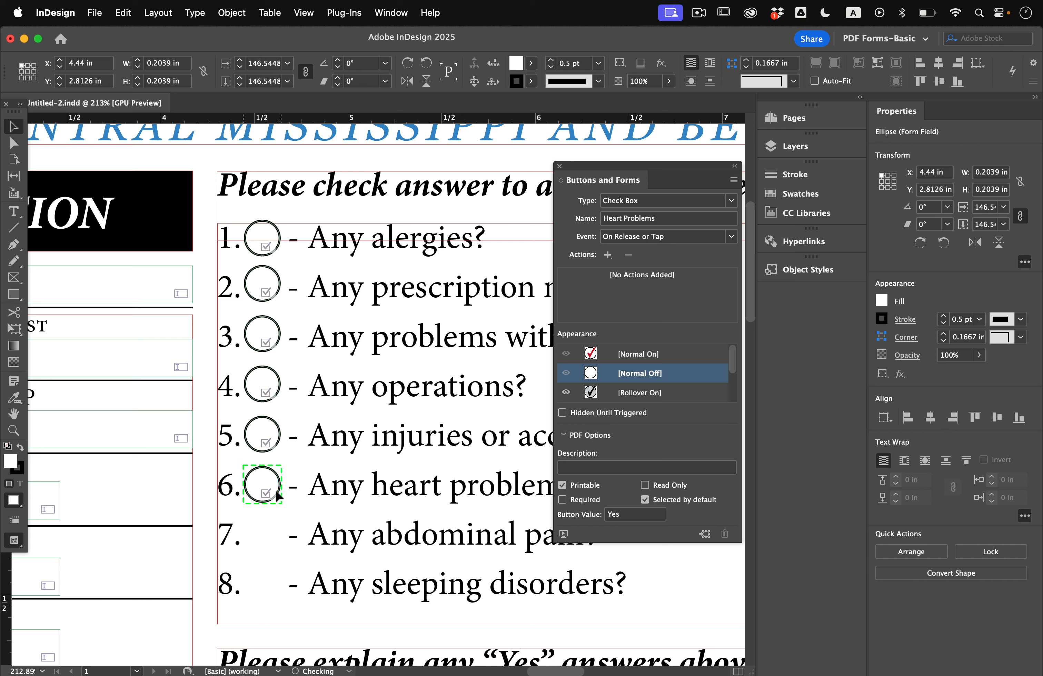
pyautogui.moveTo(277, 496); pyautogui.dragTo(277, 544)
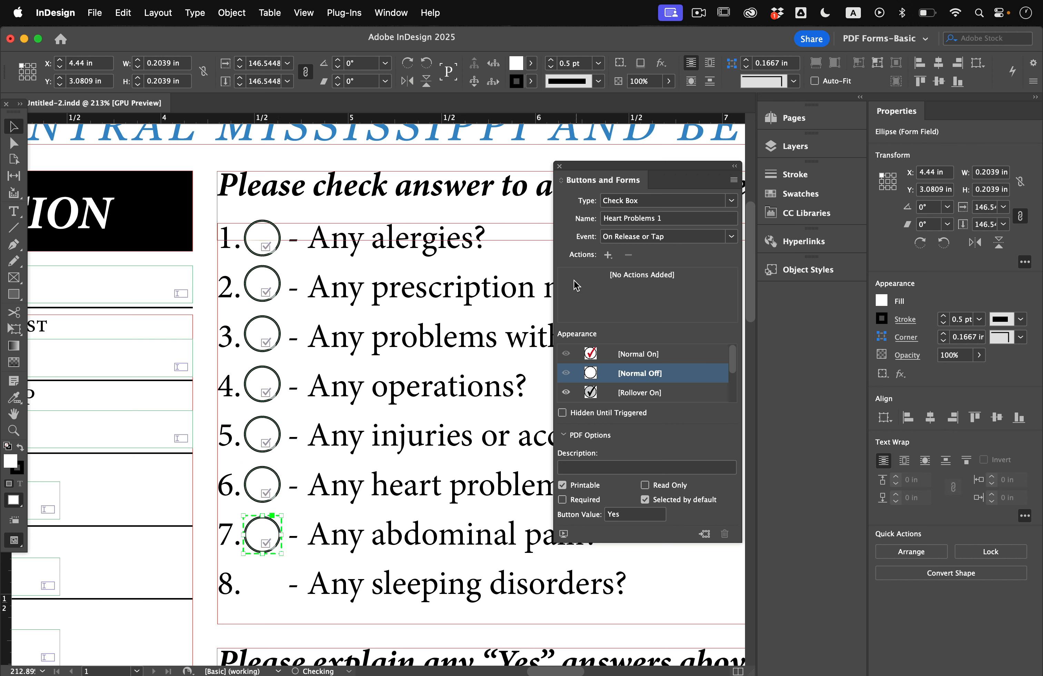
pyautogui.click(633, 219)
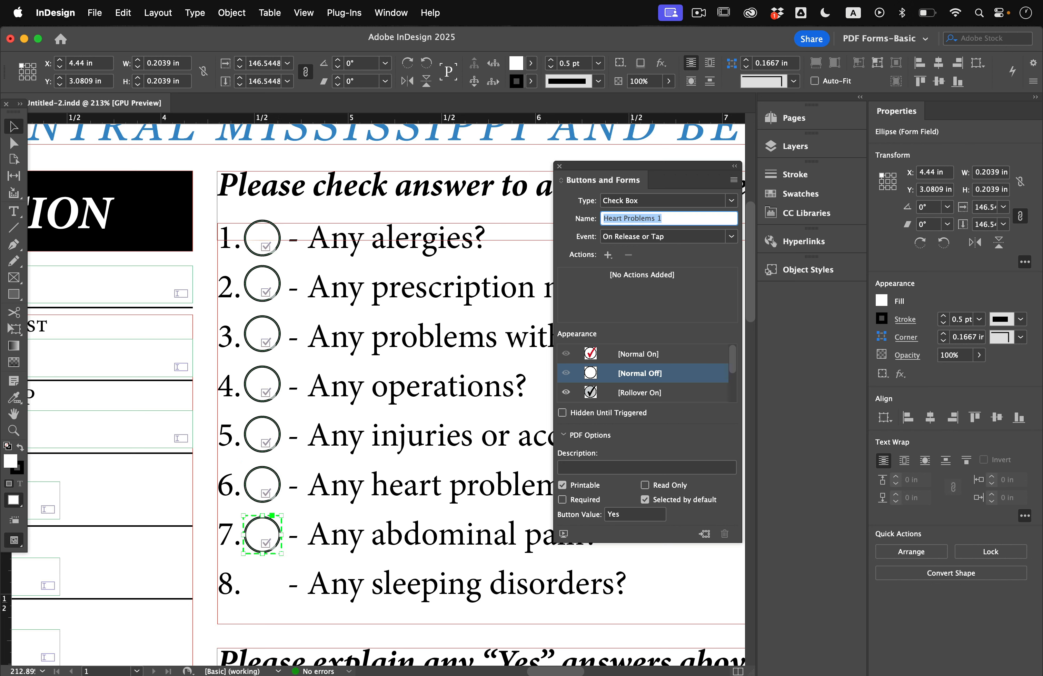
pyautogui.write('Abdominal Pains')
pyautogui.moveTo(275, 528); pyautogui.dragTo(279, 578)
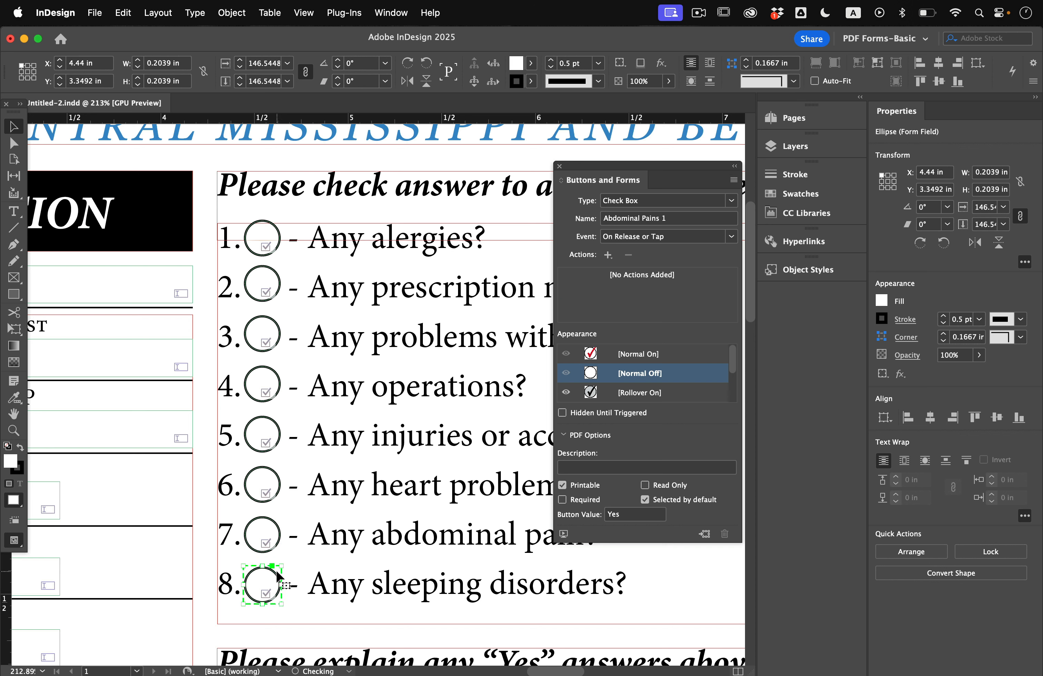
pyautogui.click(650, 218)
pyautogui.write('Sleep Disorders')
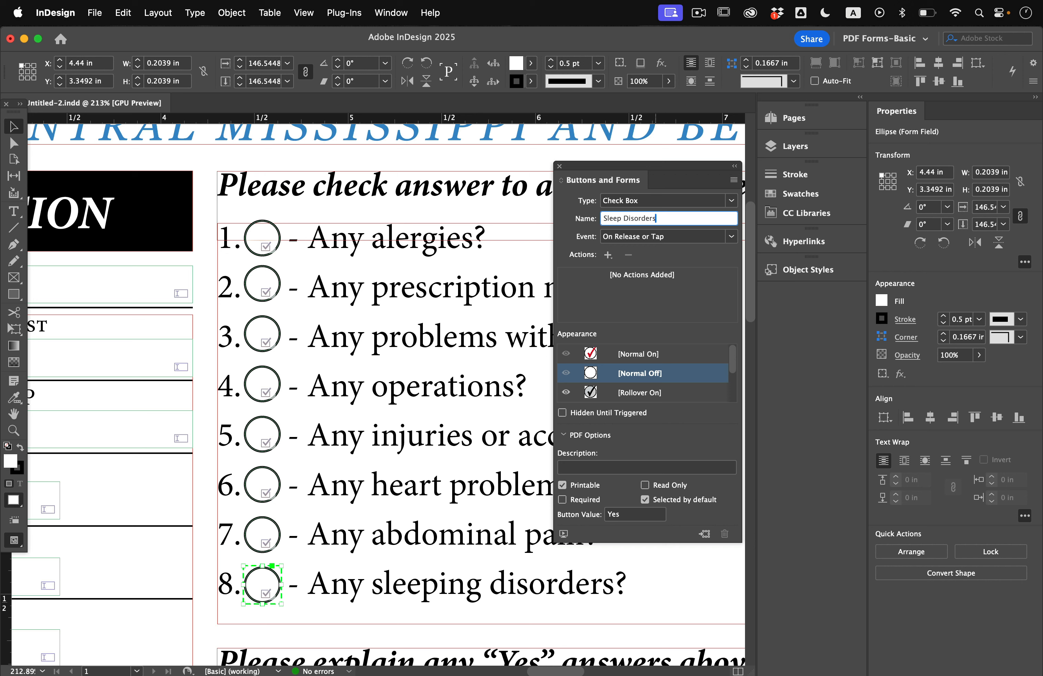
pyautogui.press('Return')
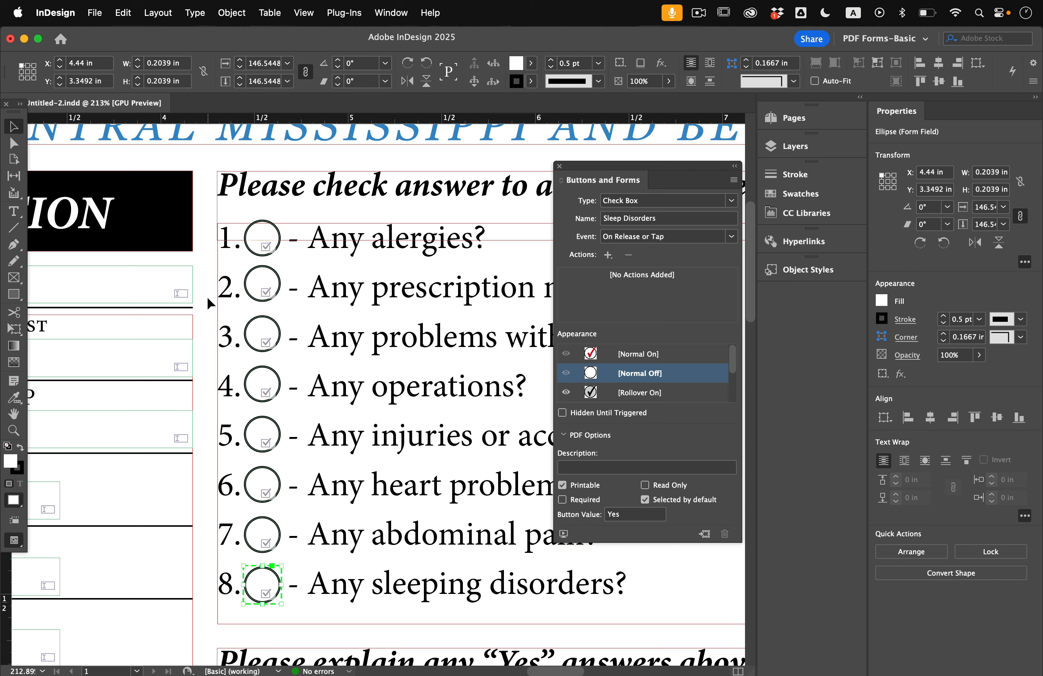
# - Distribute the eight question check boxes evenly by their vertical centers, and deselect them
pyautogui.click(278, 236)
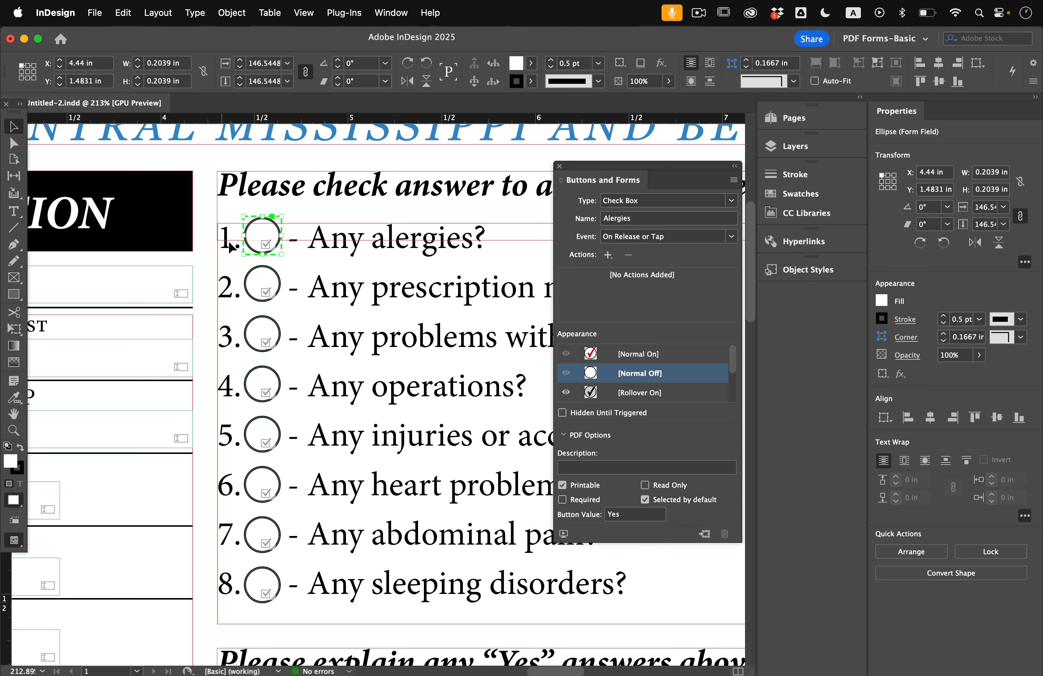
pyautogui.moveTo(230, 210); pyautogui.dragTo(285, 598)
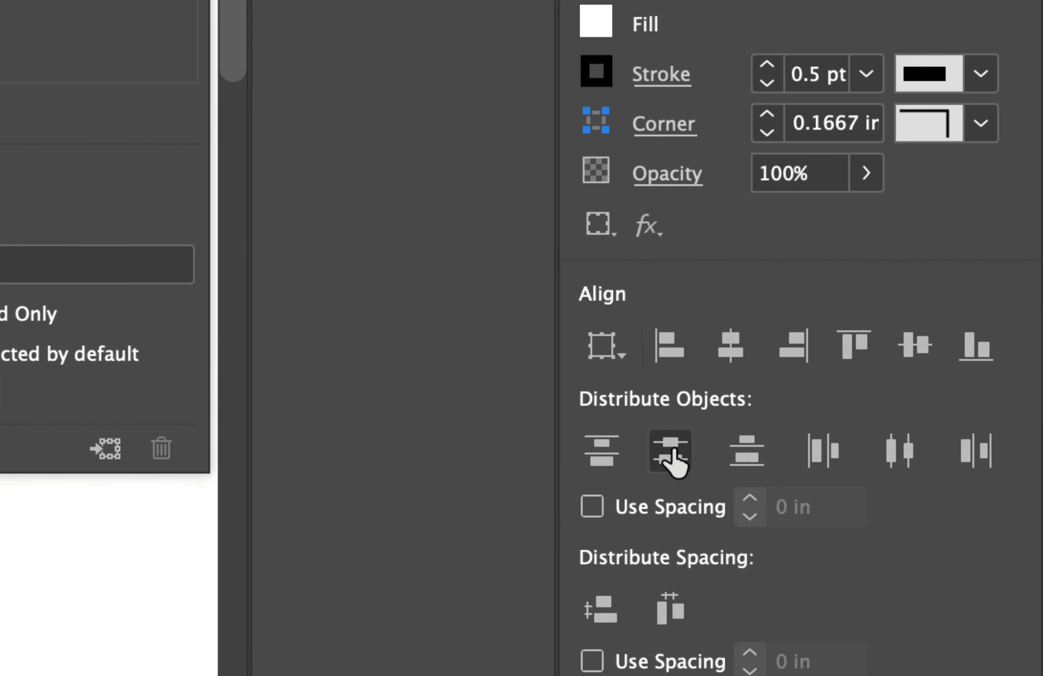
pyautogui.click(671, 451)
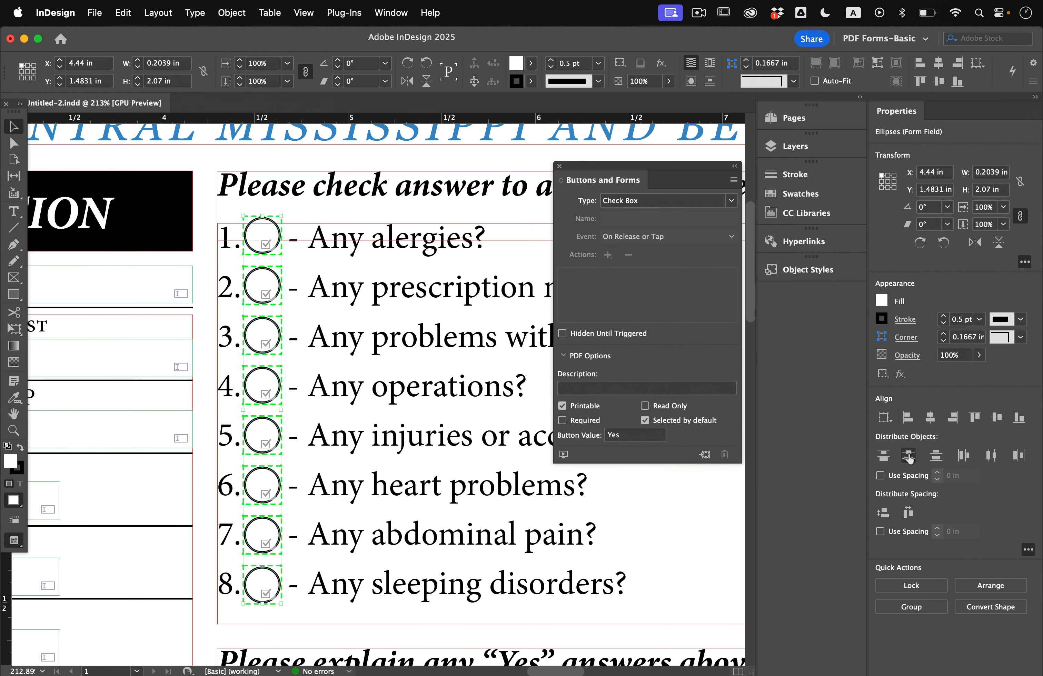
pyautogui.click(353, 327)
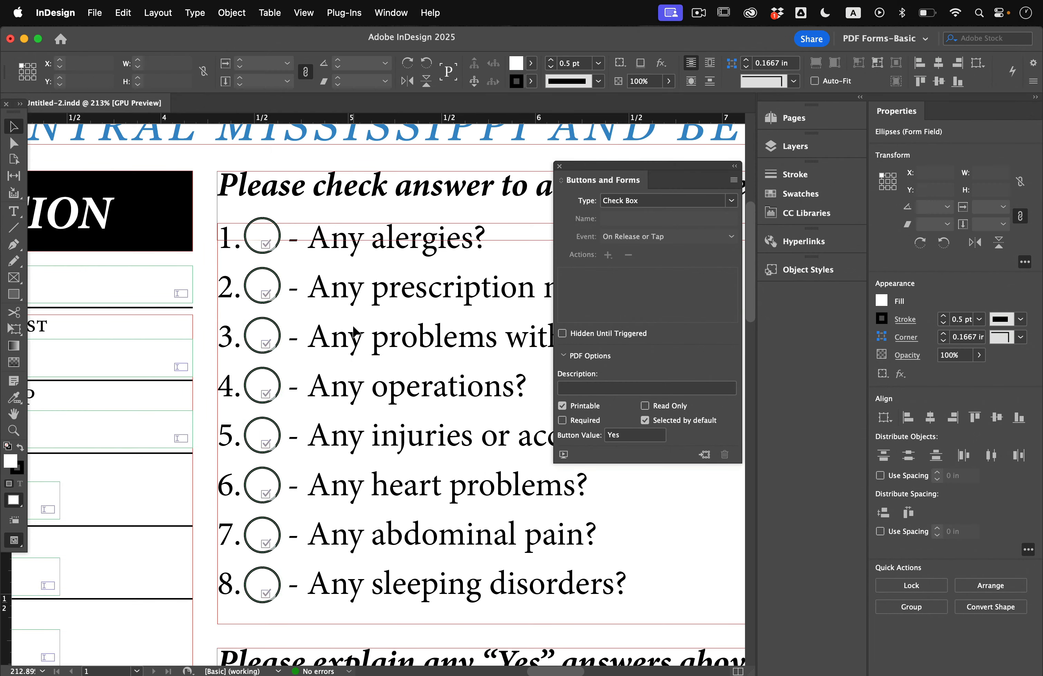
# - Draw a rectangle about 3.2 by 1.5 in under "Please explain any “Yes” answers above" and give it a 0.5 pt black stroke
pyautogui.scroll(-10, 284, 559)
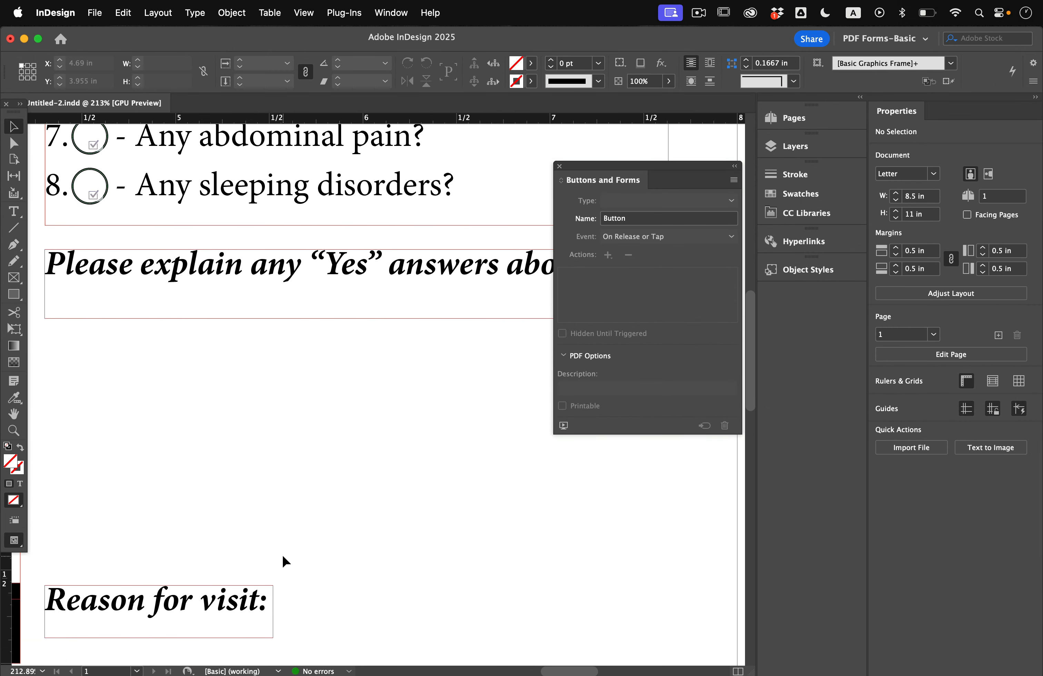
pyautogui.scroll(-3, 284, 559)
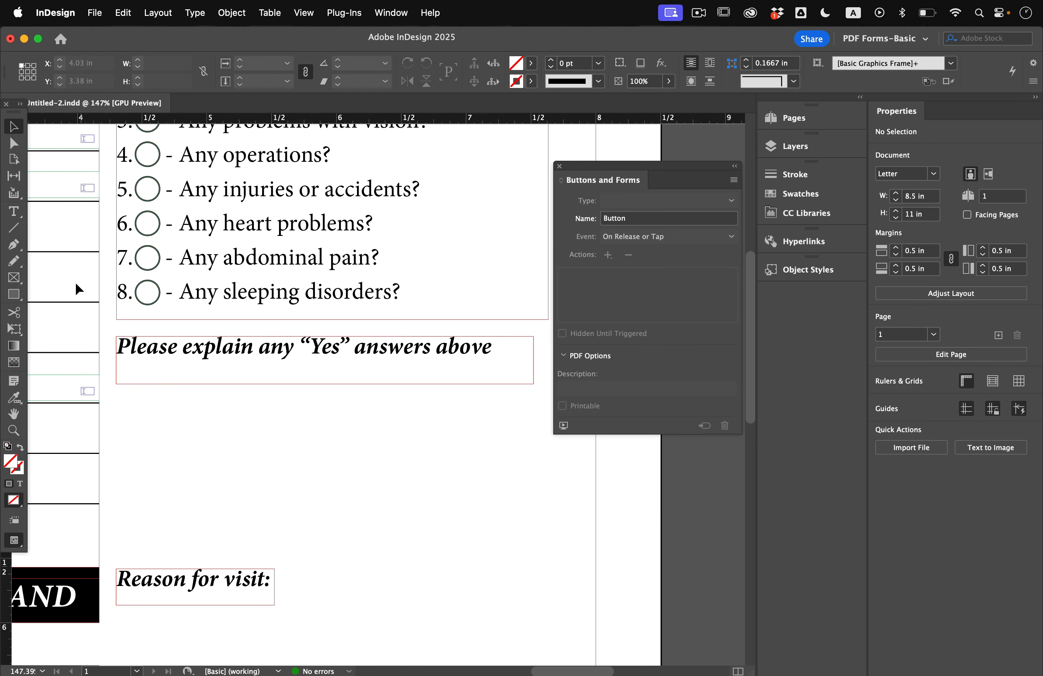
pyautogui.click(13, 294)
pyautogui.moveTo(120, 361)
pyautogui.mouseDown()
pyautogui.moveTo(374, 540)
pyautogui.moveTo(530, 536)
pyautogui.moveTo(534, 553)
pyautogui.mouseUp()
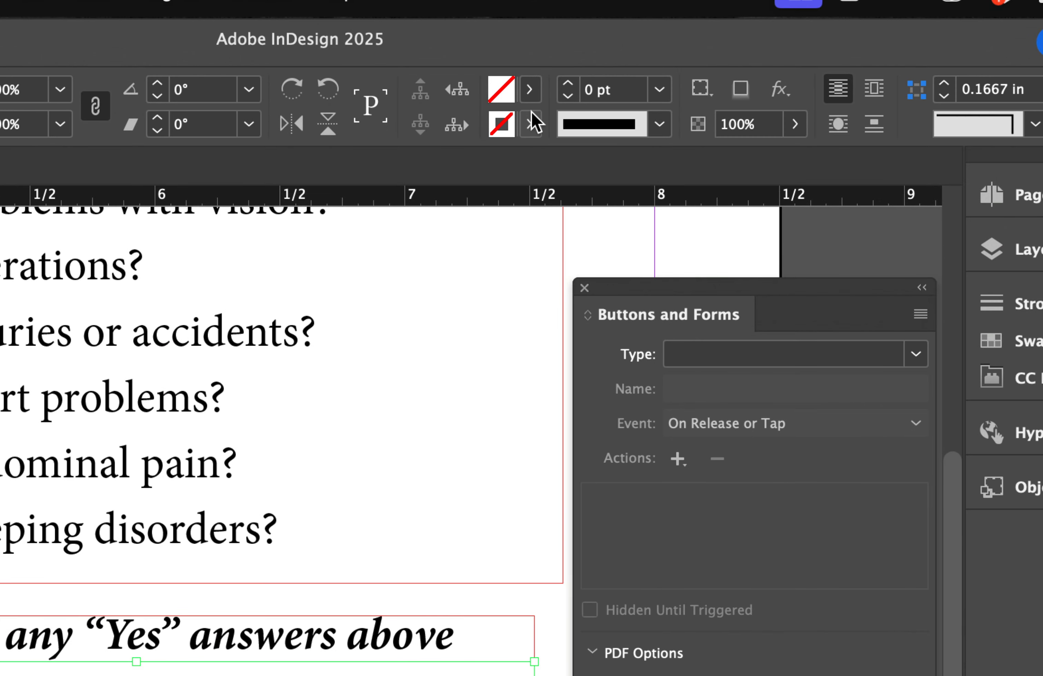
pyautogui.click(531, 80)
pyautogui.click(315, 294)
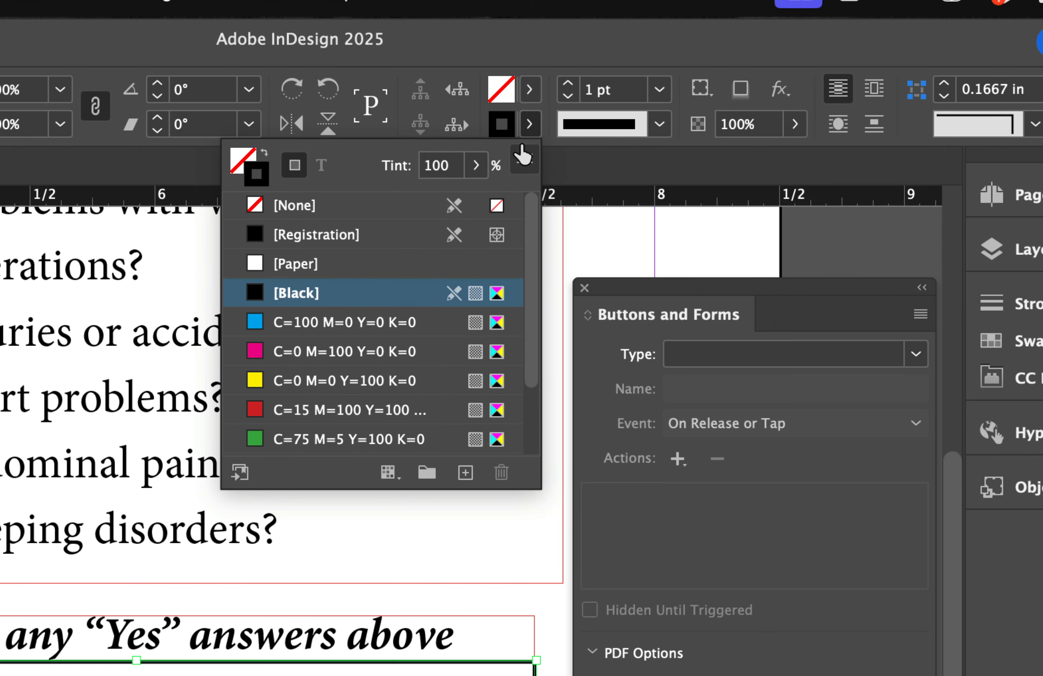
pyautogui.click(661, 92)
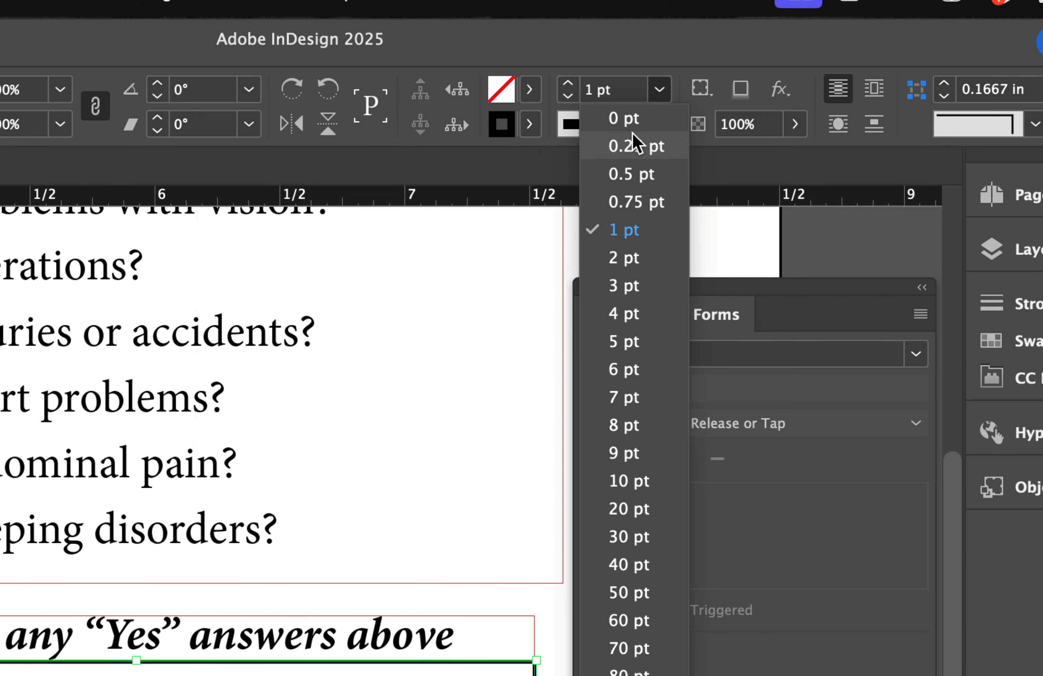
pyautogui.click(639, 174)
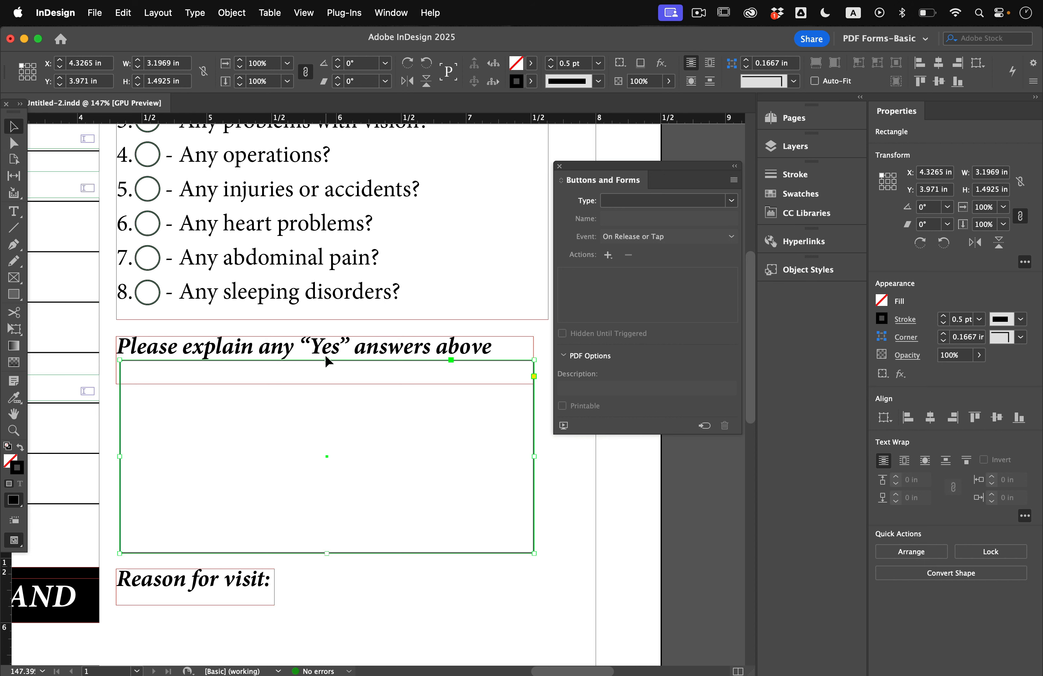
# - Lower the rectangle's top edge to a height of about 1.4 in and check the page in Preview mode
pyautogui.moveTo(326, 360); pyautogui.dragTo(327, 372)
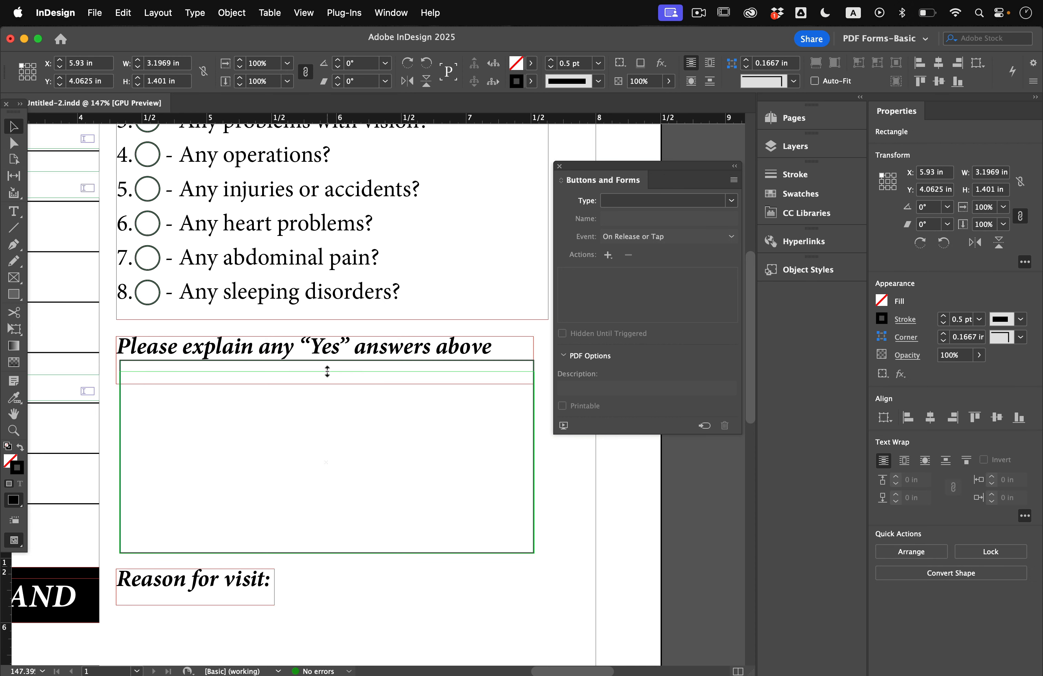
pyautogui.click(637, 493)
pyautogui.press('w')
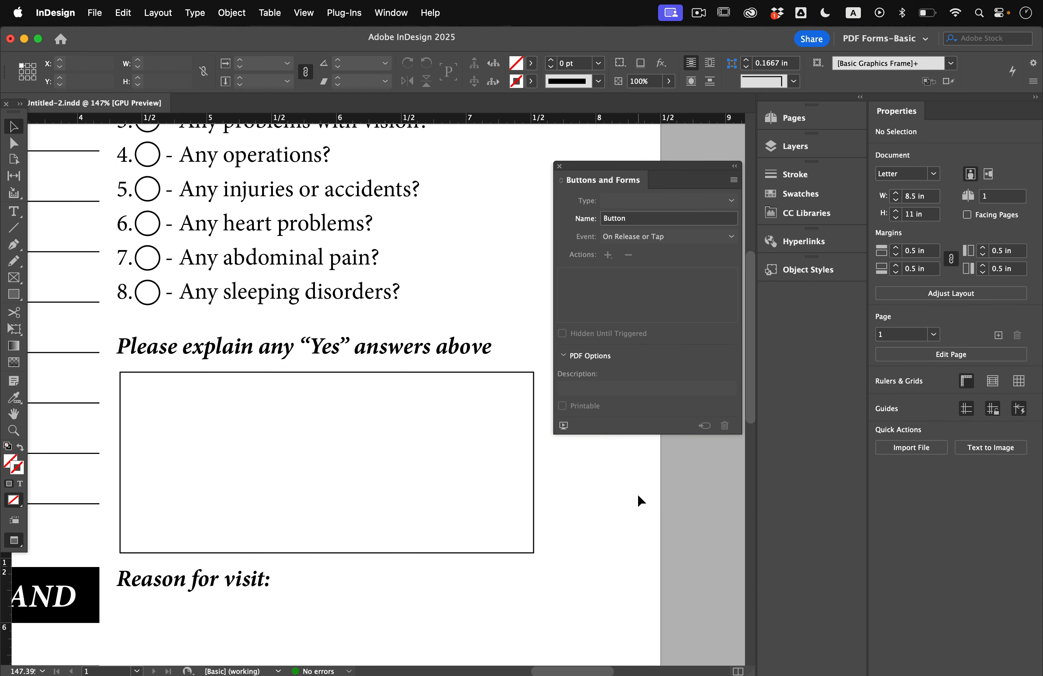
pyautogui.press('w')
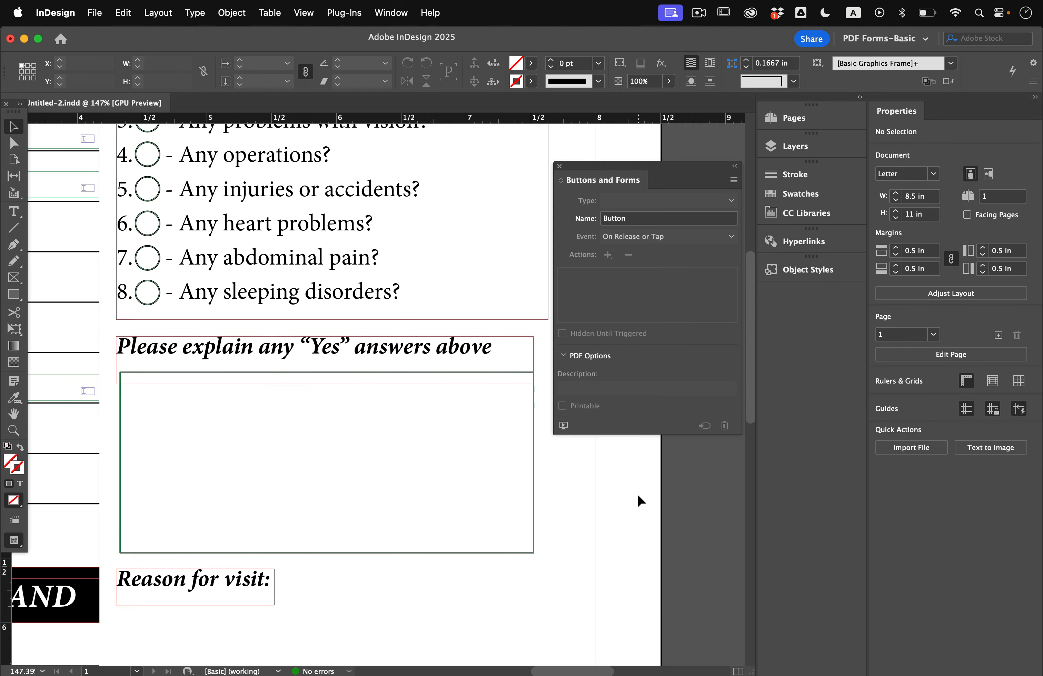
# - Convert the rectangle under the "Please explain" heading into a text field
pyautogui.click(534, 444)
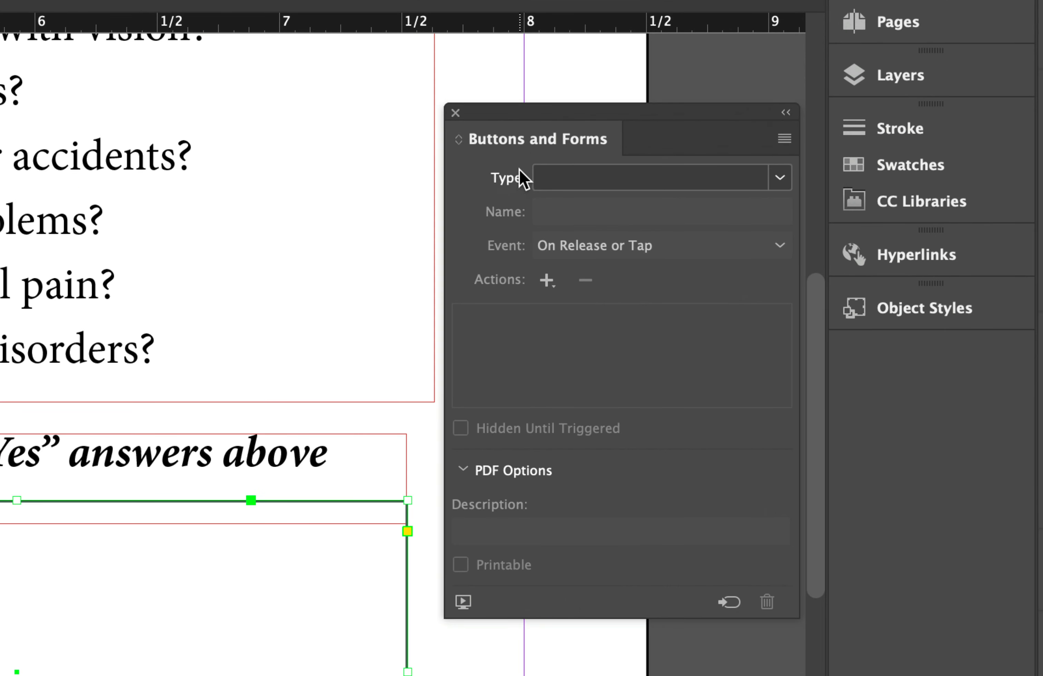
pyautogui.click(779, 177)
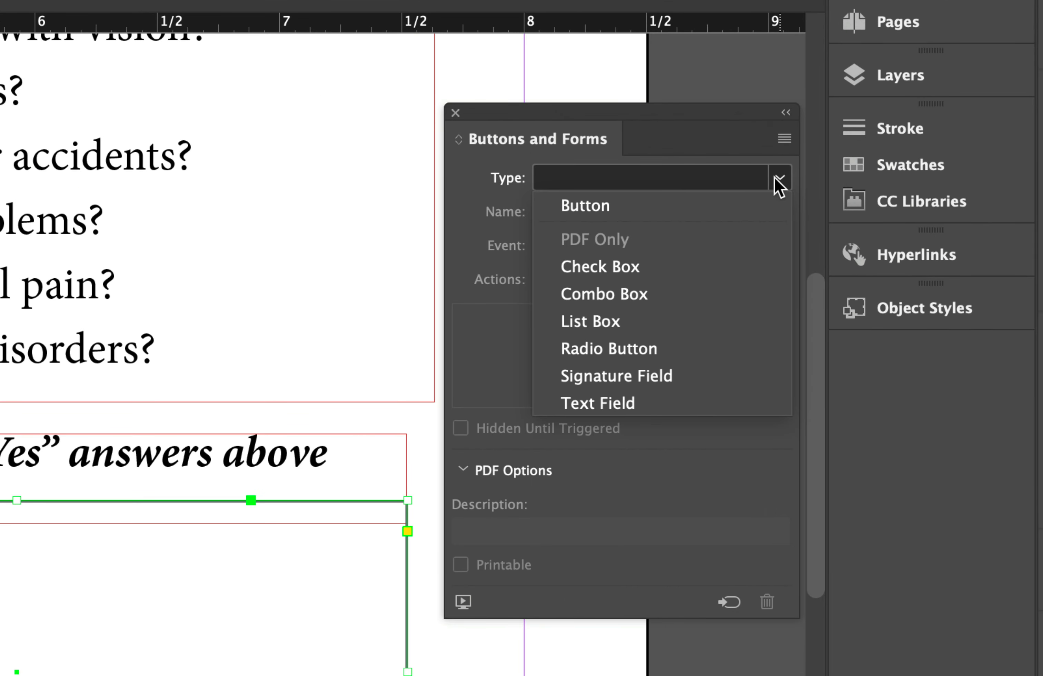
pyautogui.click(651, 404)
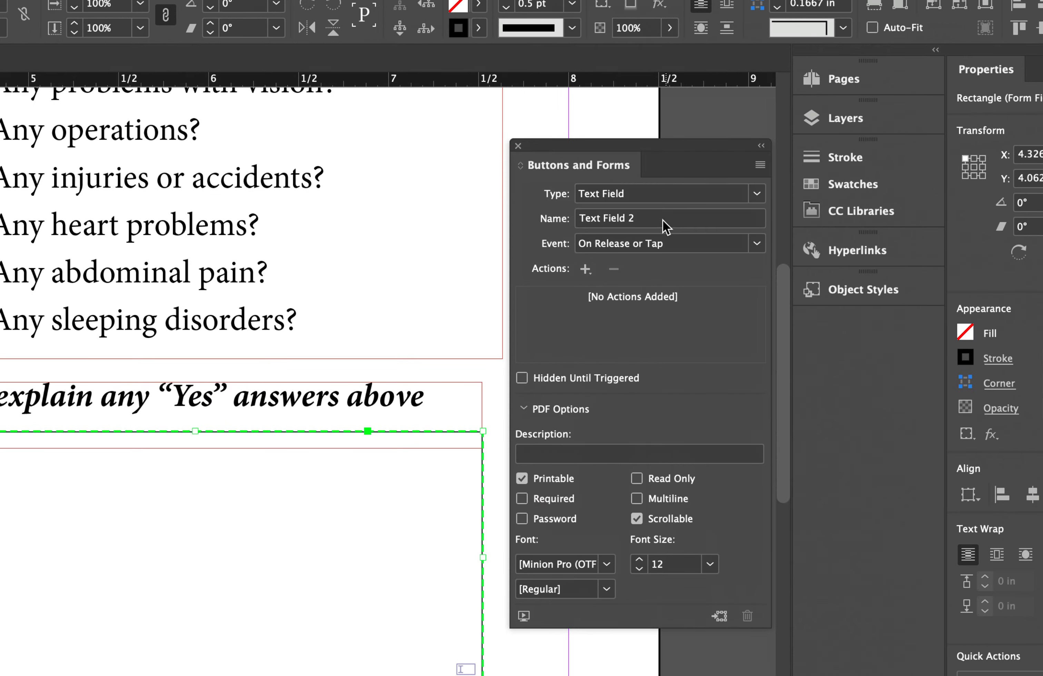
# - Name the text field under "Please explain any “Yes” answers above" "Explain if Yes" and make it Multiline
pyautogui.click(661, 222)
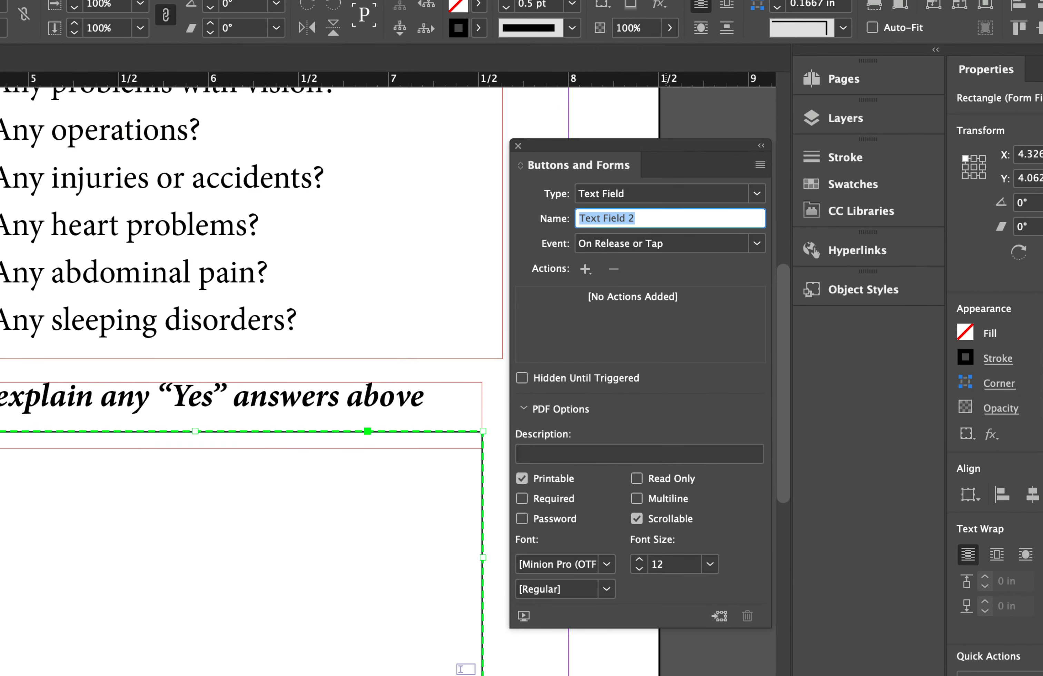
pyautogui.write('Expl')
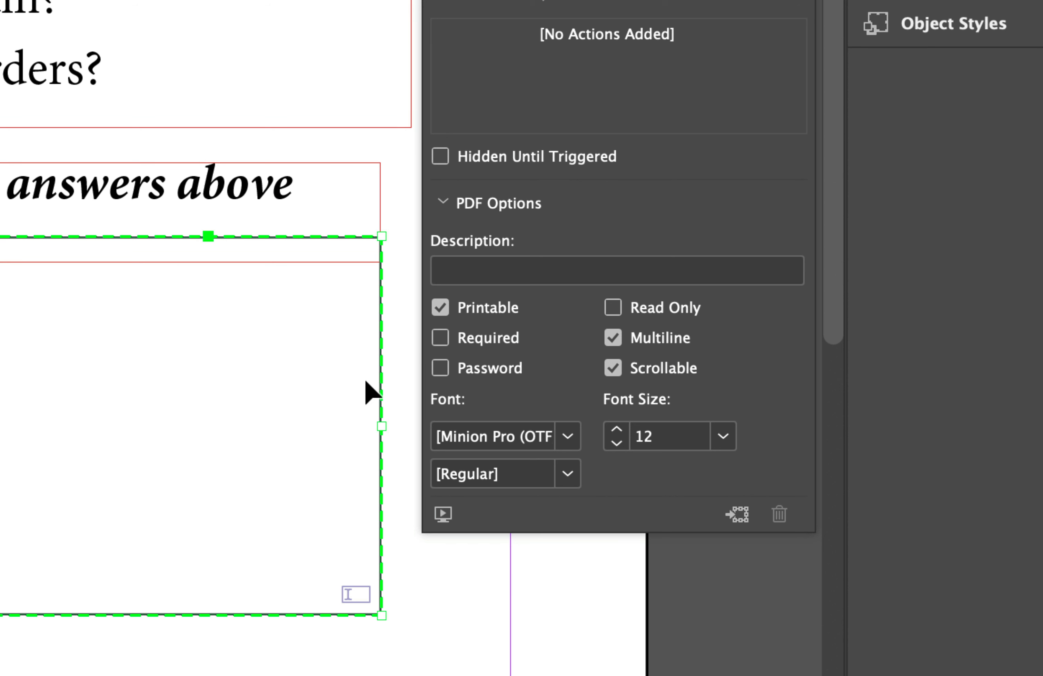
# - Try the explanation field with Scrollable off and an Auto font size, and turn Scrollable back on
pyautogui.click(614, 368)
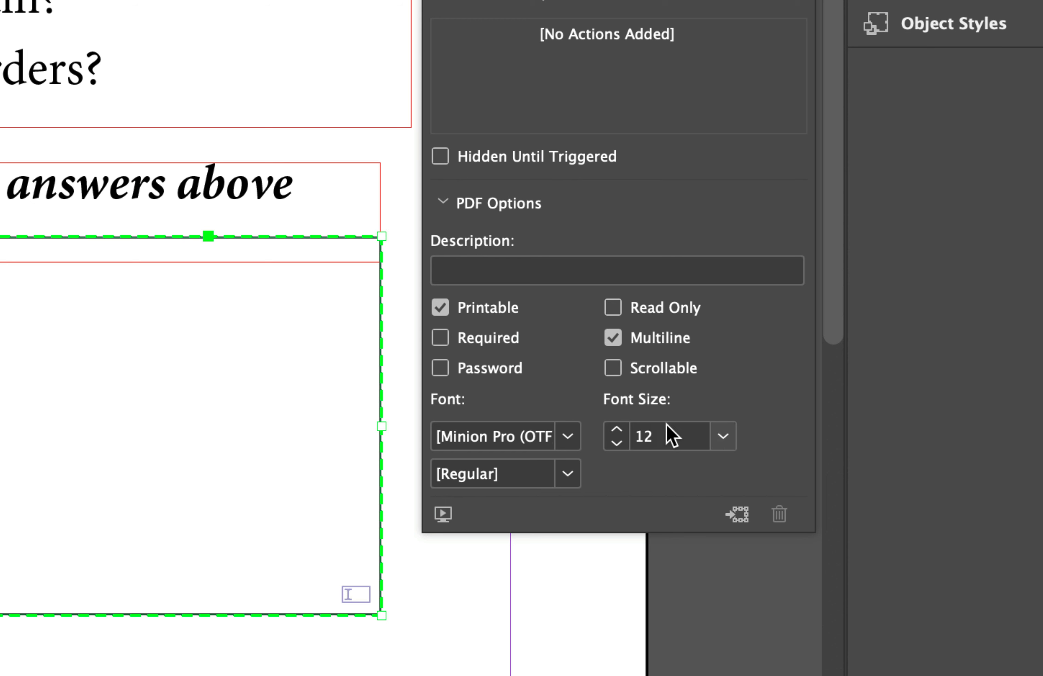
pyautogui.click(724, 438)
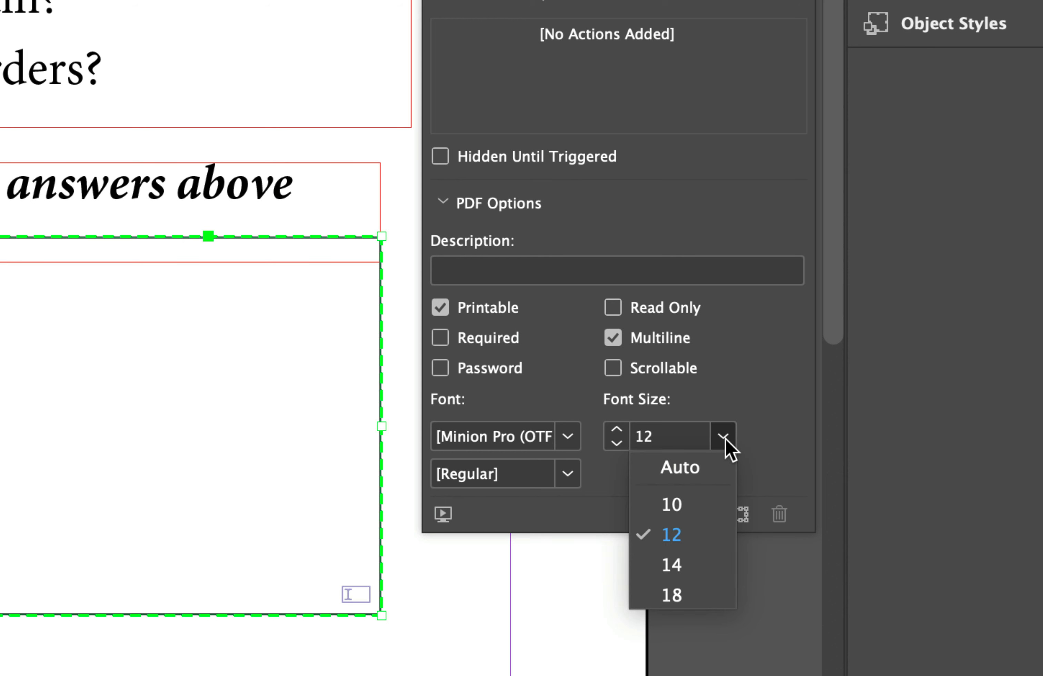
pyautogui.click(687, 470)
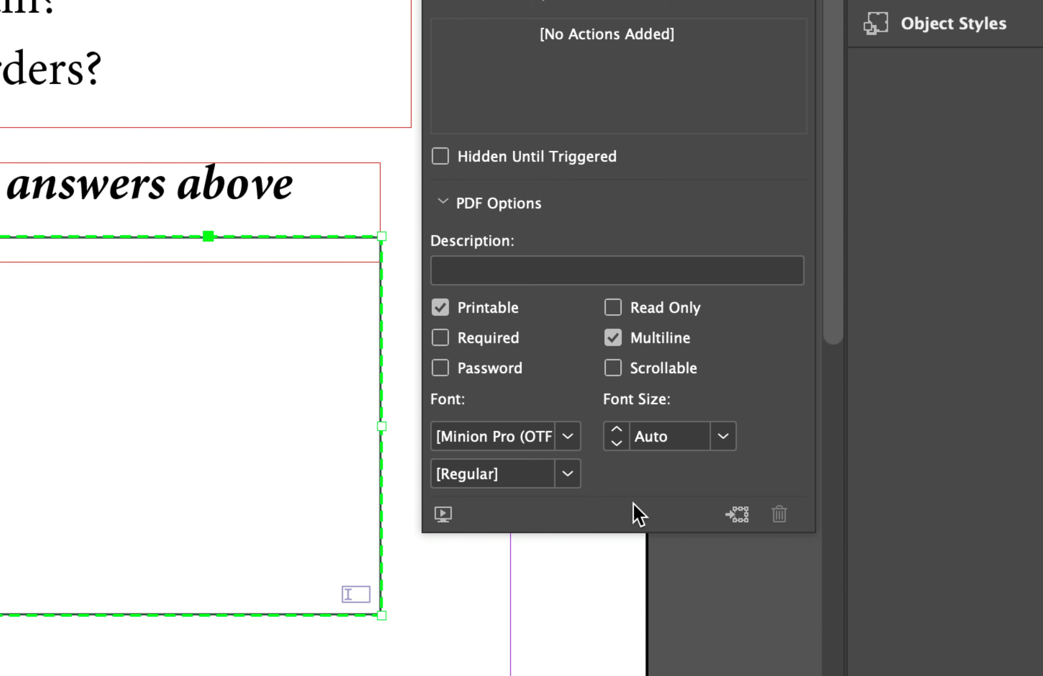
pyautogui.click(723, 437)
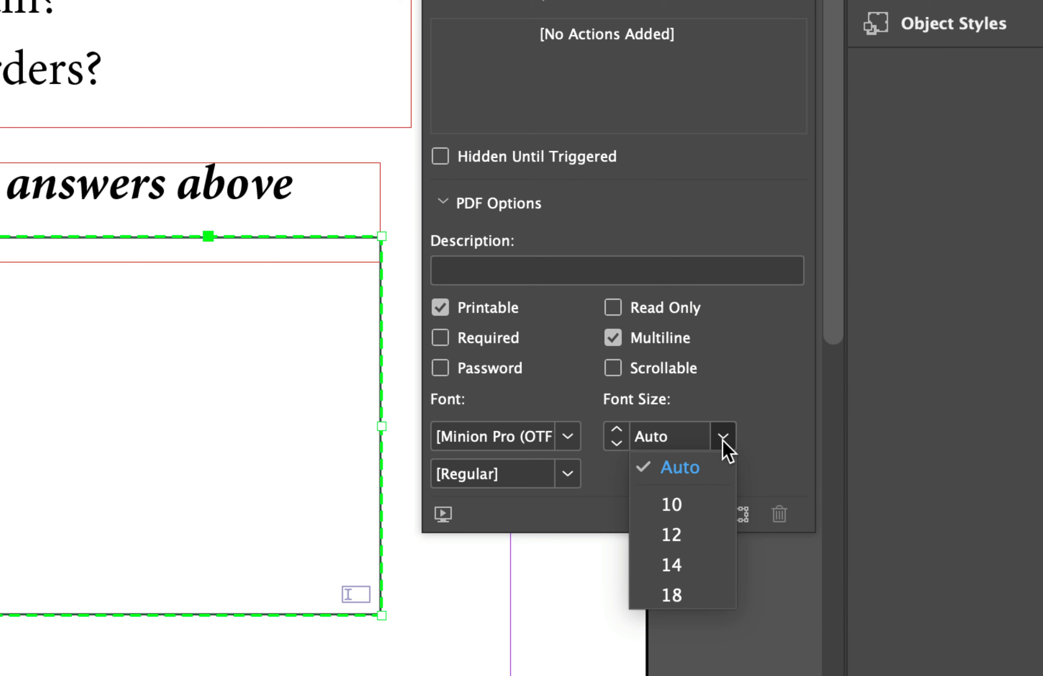
pyautogui.click(723, 439)
pyautogui.click(683, 370)
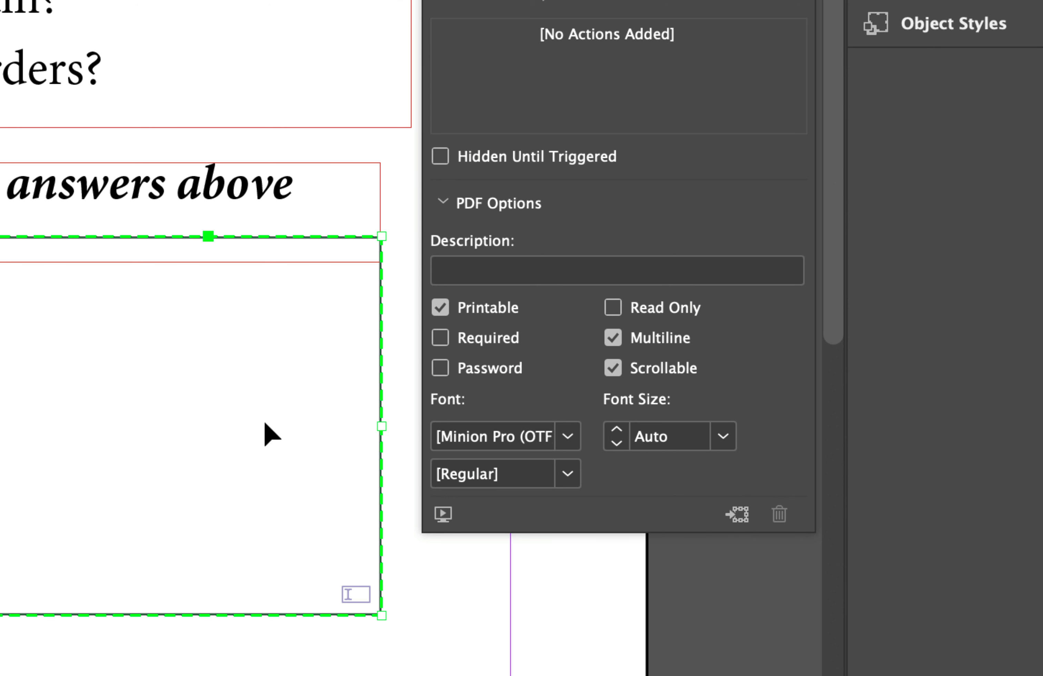
# - Set the explanation field's font size to 10 and deselect the field
pyautogui.click(724, 438)
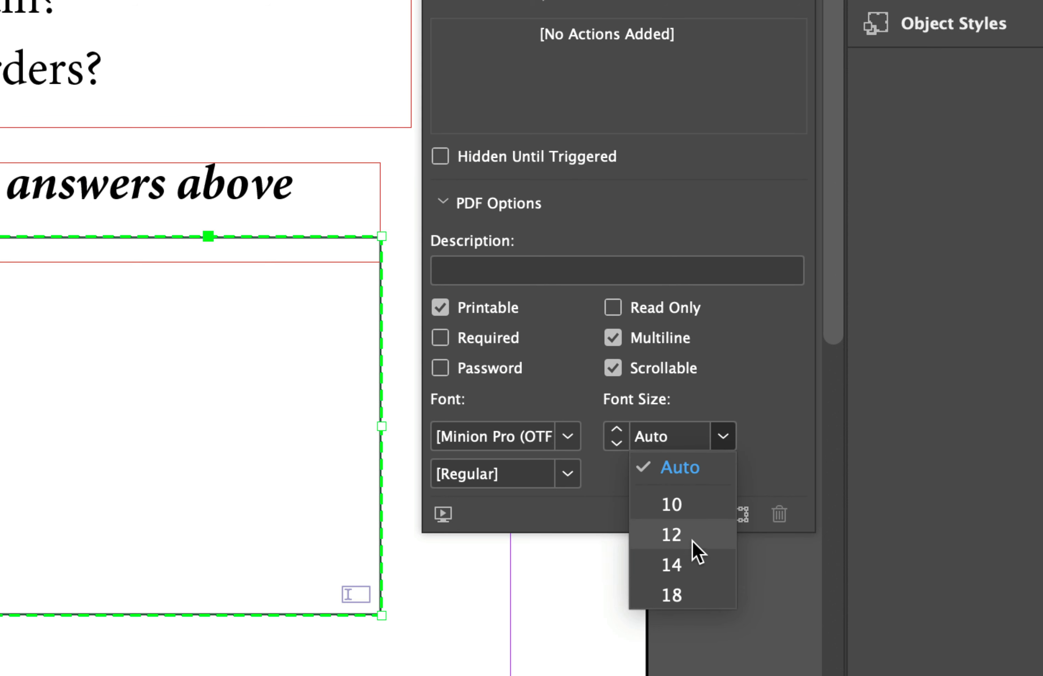
pyautogui.click(697, 505)
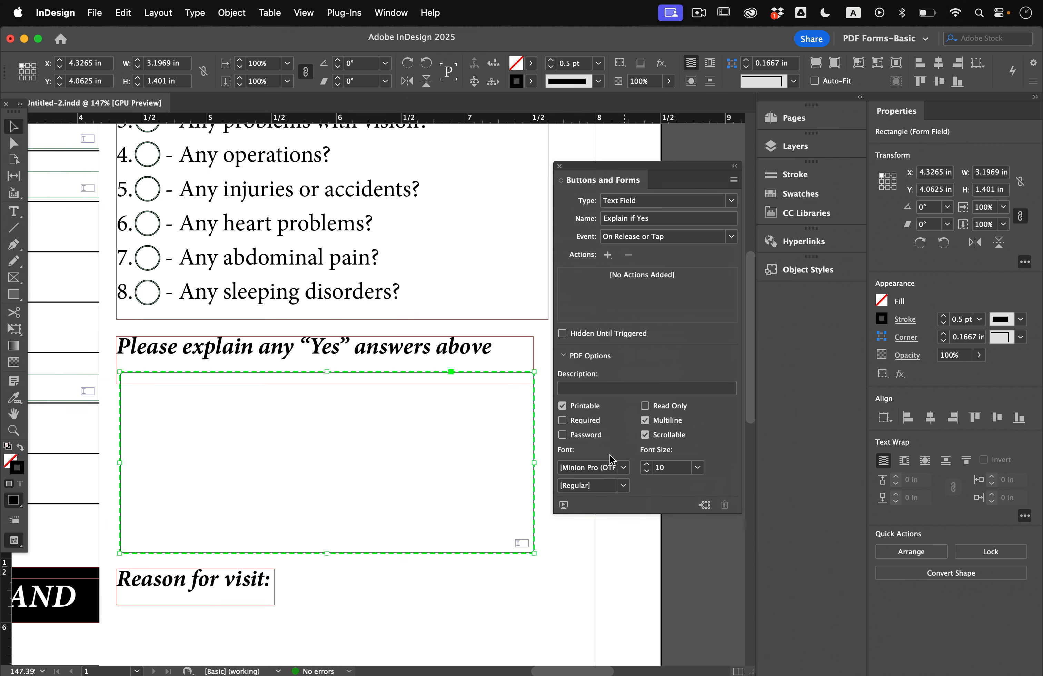
pyautogui.click(560, 565)
# - Draw a rectangle about 1.96 by 0.38 in beside the "Reason for visit:" heading
pyautogui.scroll(-5, 367, 574)
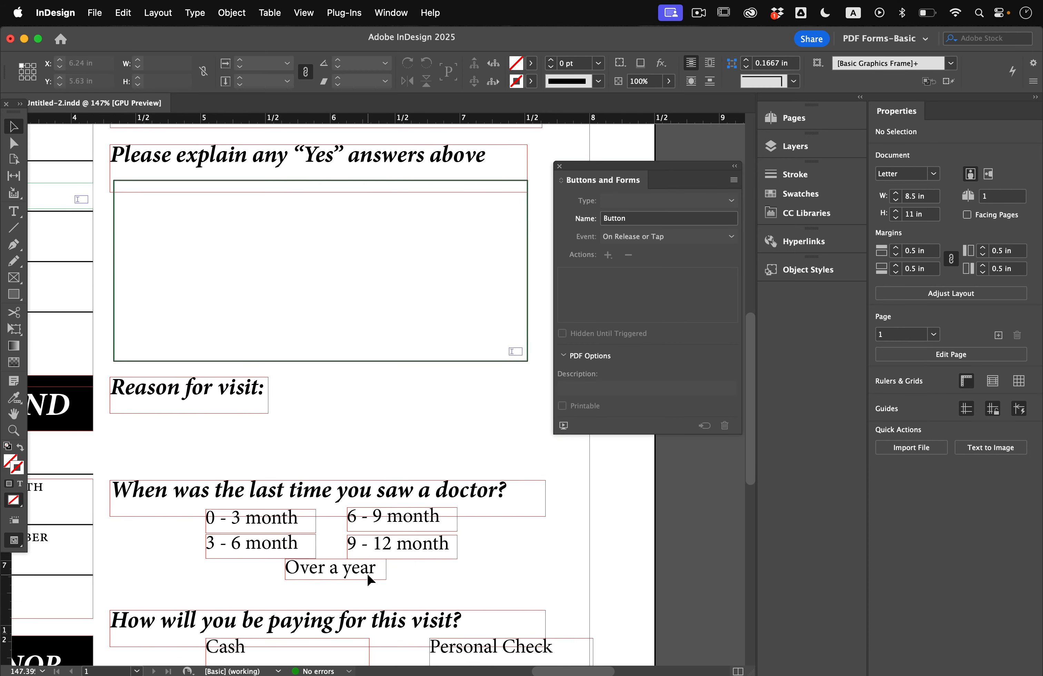
pyautogui.scroll(-2, 368, 575)
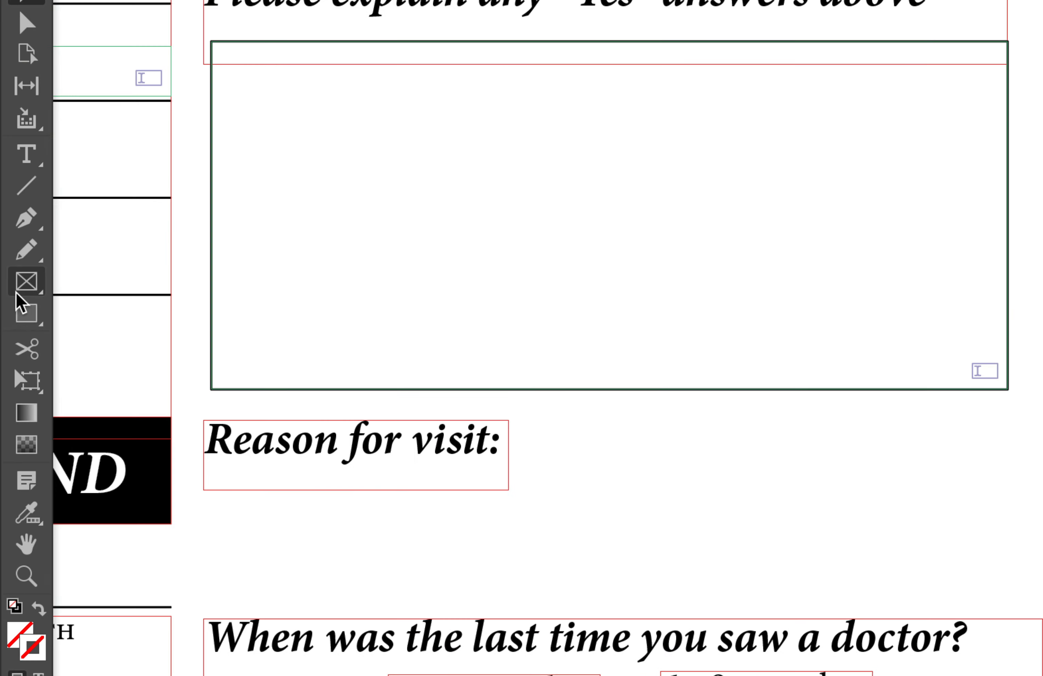
pyautogui.click(14, 295)
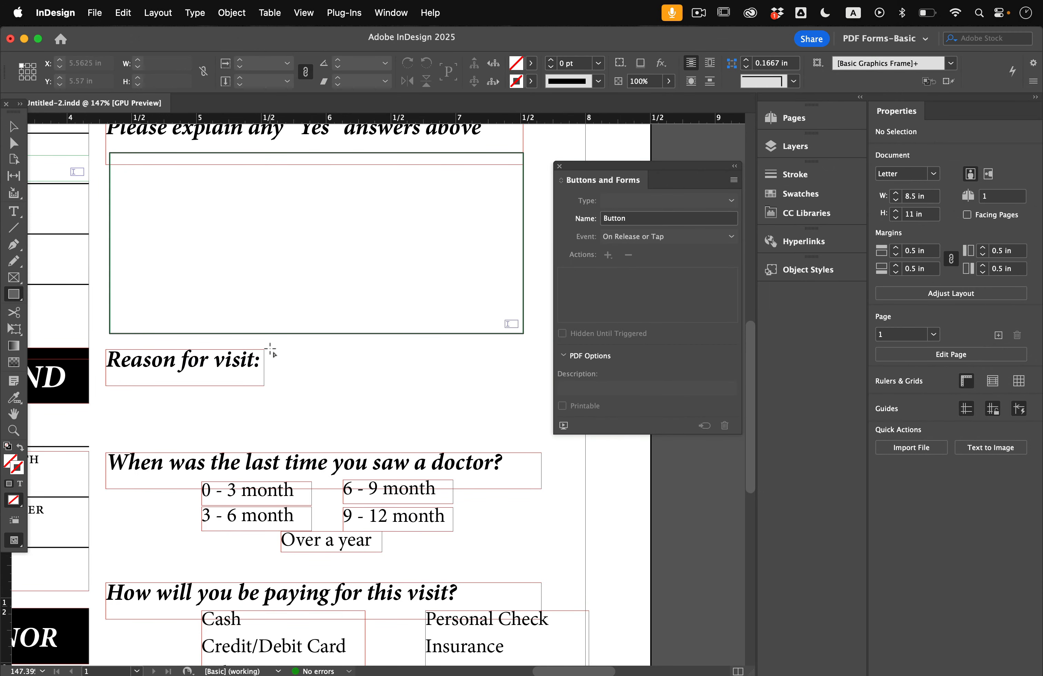
pyautogui.moveTo(269, 350); pyautogui.dragTo(524, 398)
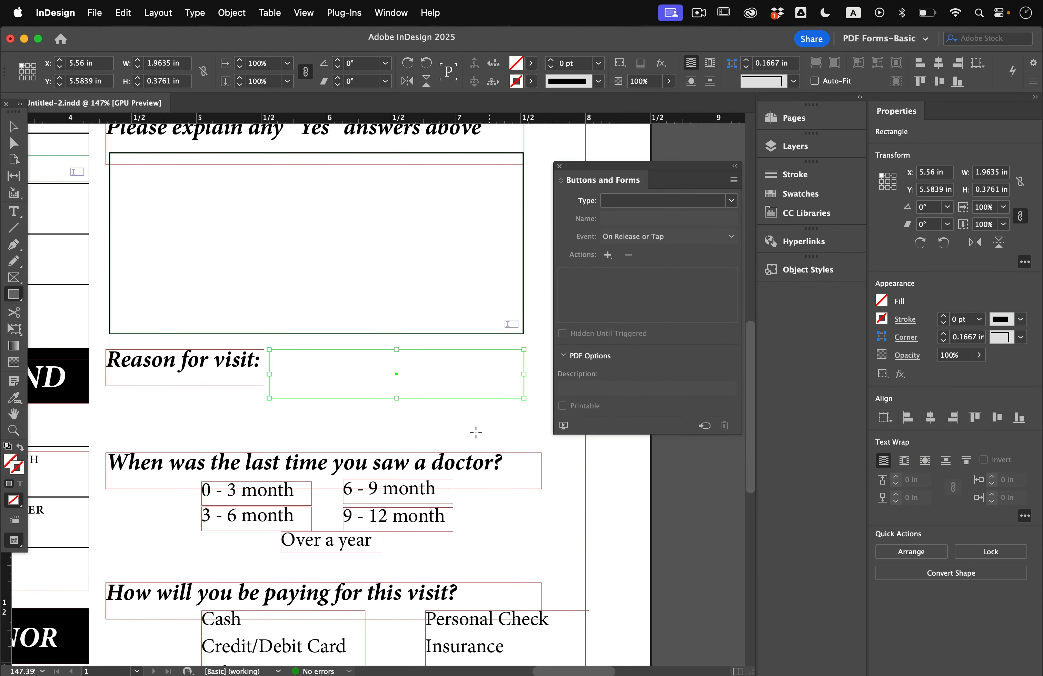
# - Convert the rectangle beside "Reason for visit:" into a combo box with "Reason for Visit" as its name and description
pyautogui.click(731, 200)
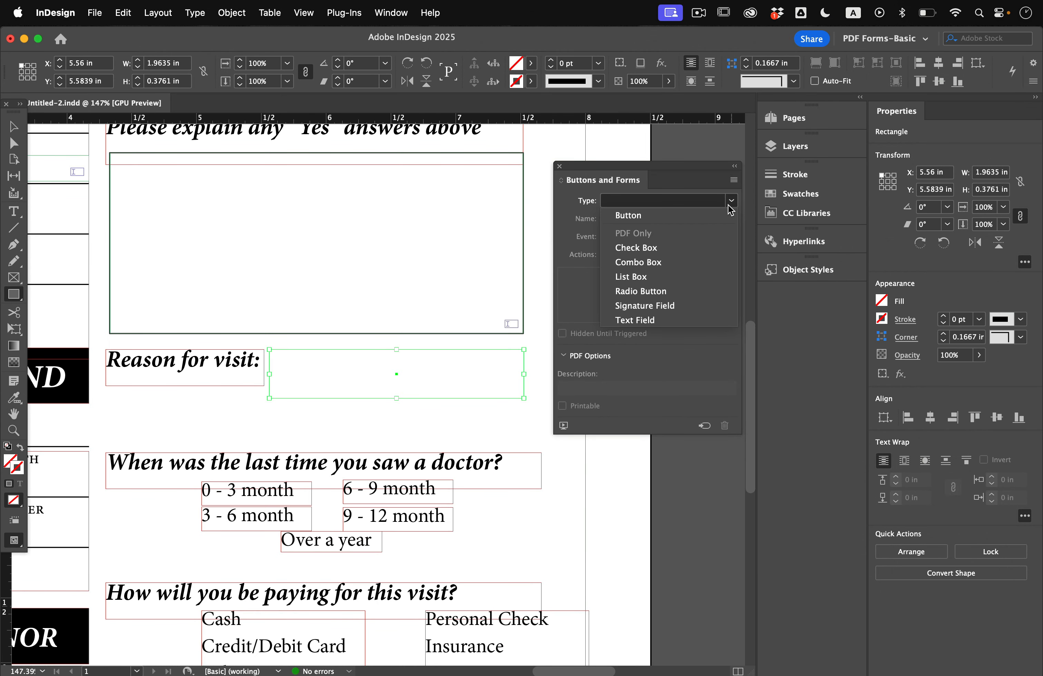
pyautogui.click(693, 263)
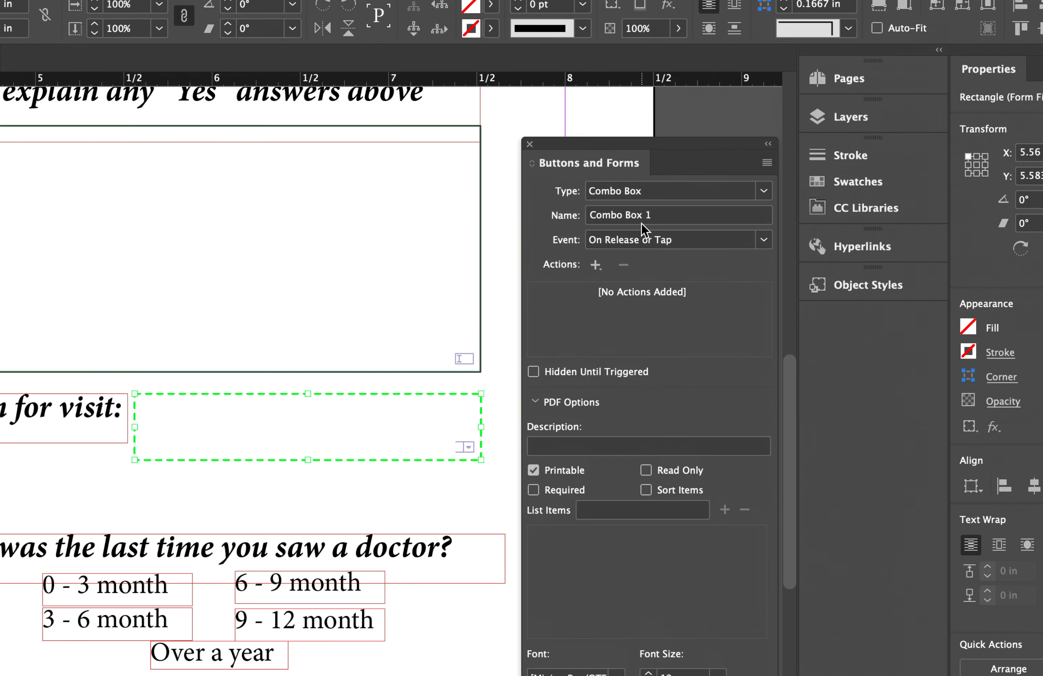
pyautogui.tripleClick(645, 220)
pyautogui.write('Reason for Visit')
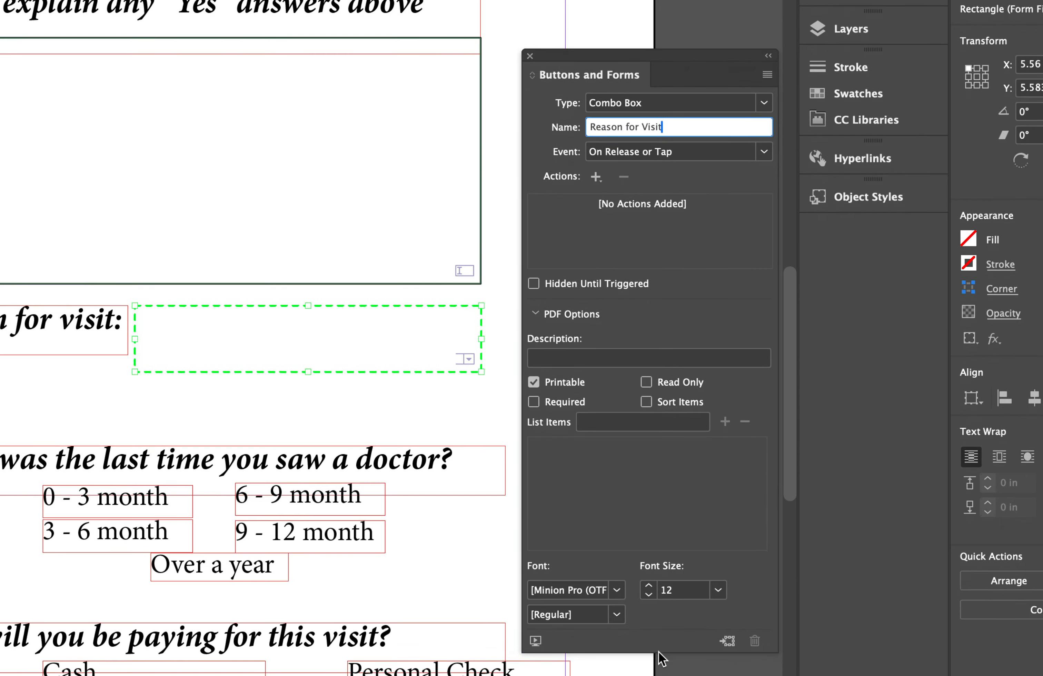
pyautogui.click(605, 285)
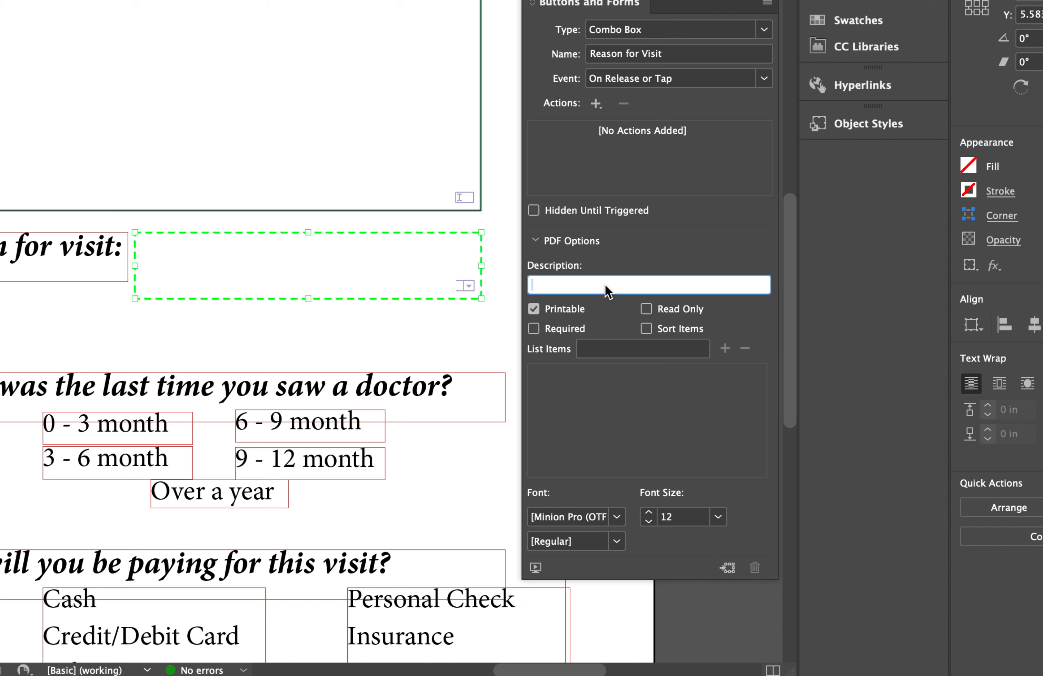
pyautogui.write('Res')
# - Switch to the Doctors Office Form Text.rtf preview and copy "Follow up" from the Reason for visit choices
pyautogui.hotkey('ctrl', 'Up')
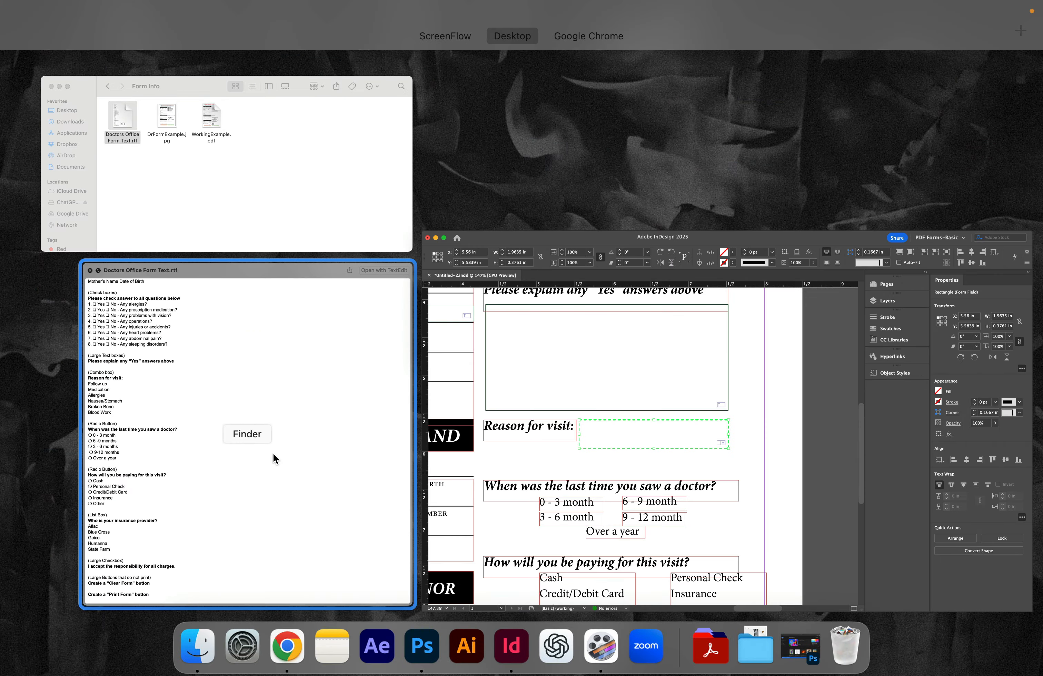
pyautogui.click(273, 453)
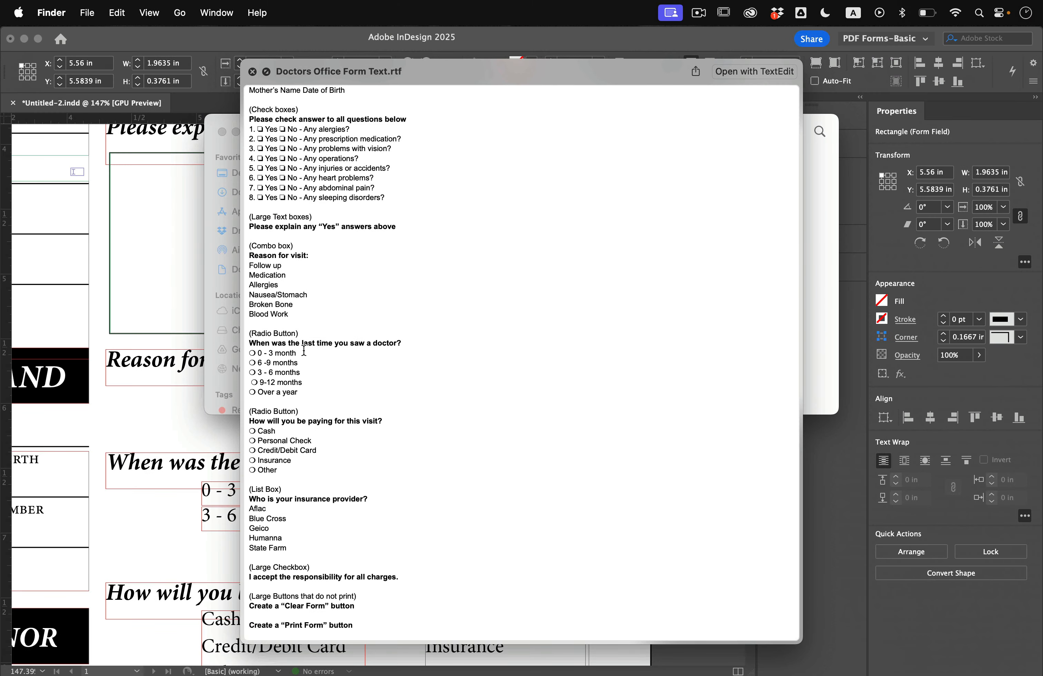
pyautogui.moveTo(291, 314); pyautogui.dragTo(233, 258)
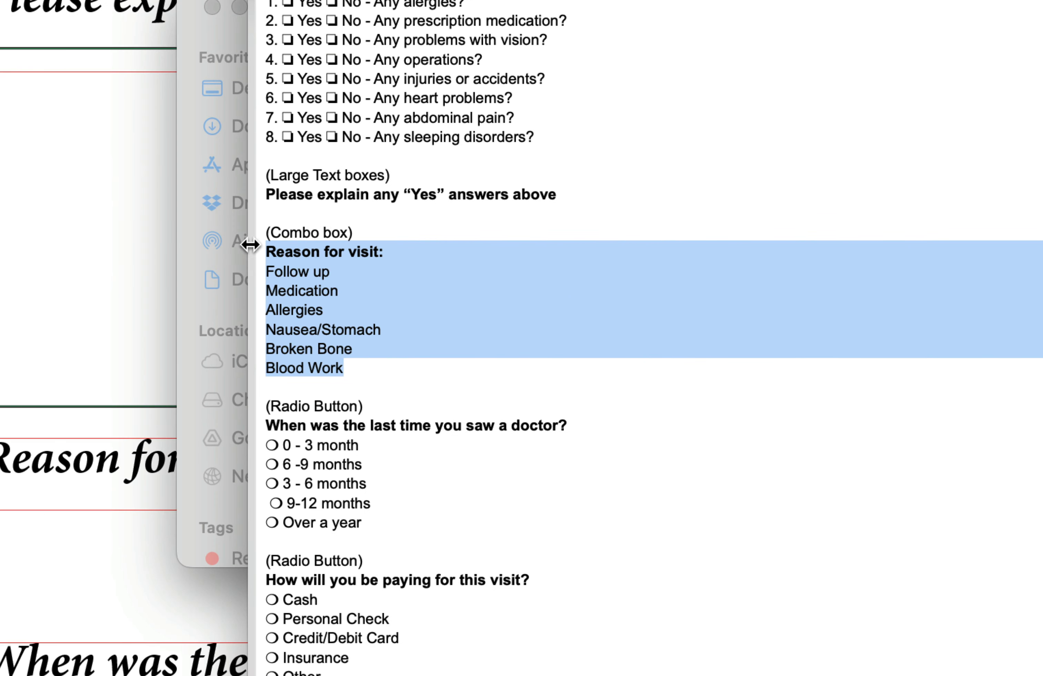
pyautogui.click(314, 290)
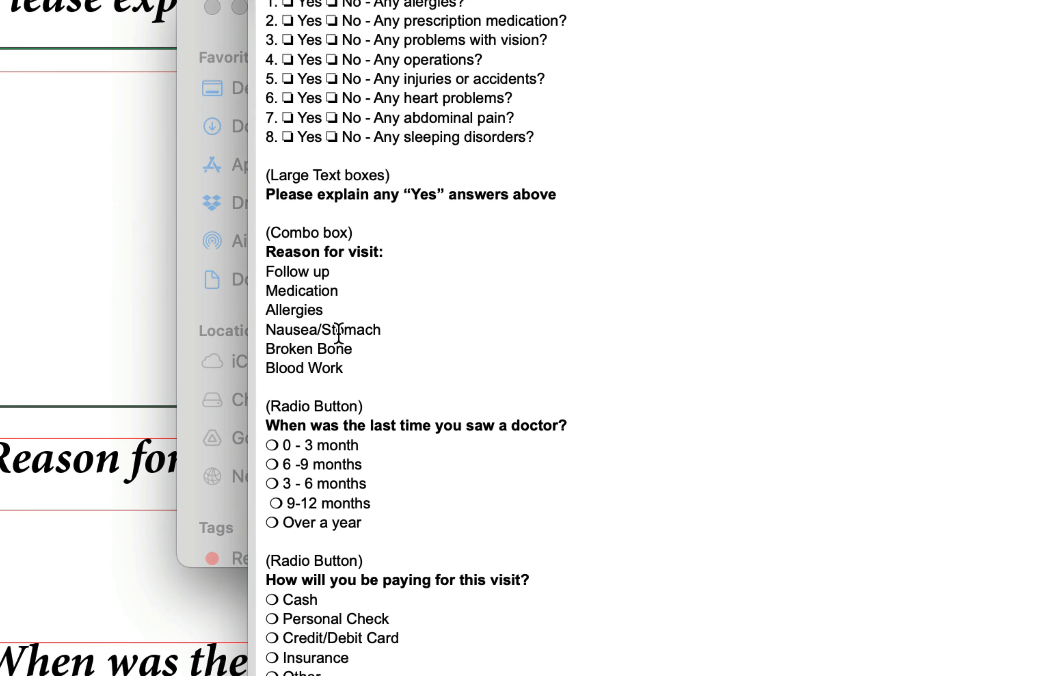
pyautogui.moveTo(329, 272); pyautogui.dragTo(263, 272)
pyautogui.press('super+c')
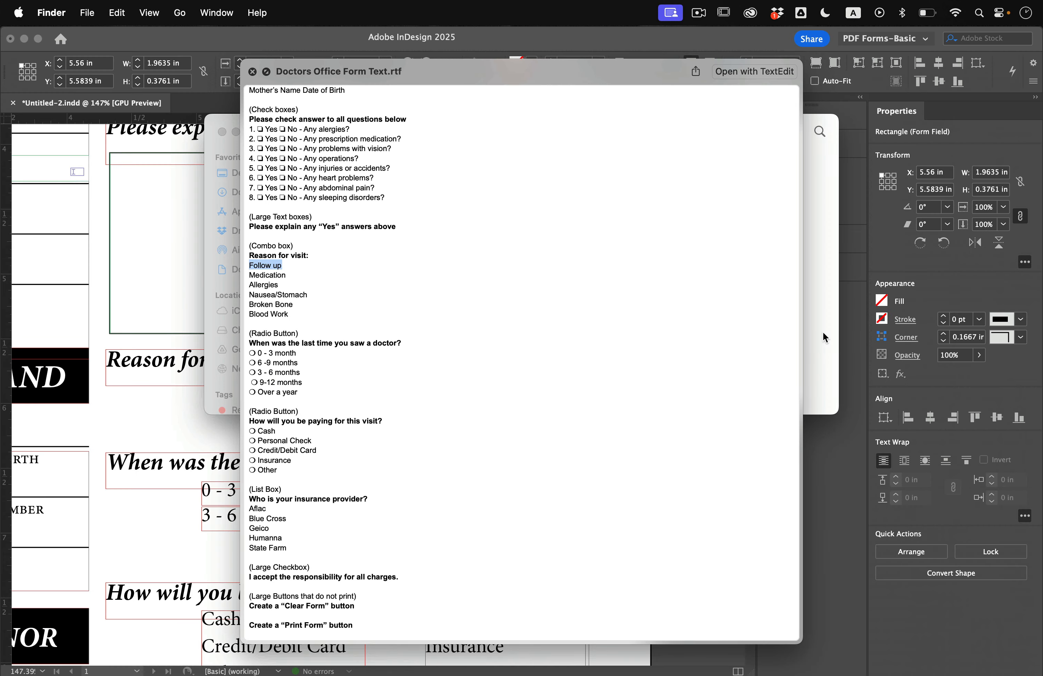
# - Return to InDesign and add Follow up, Medication, Allergies, Nausea/Stomach, Broken Bone and Blood Work as the combo box's list items, with Sort Items enabled
pyautogui.hotkey('ctrl', 'Up')
pyautogui.click(615, 351)
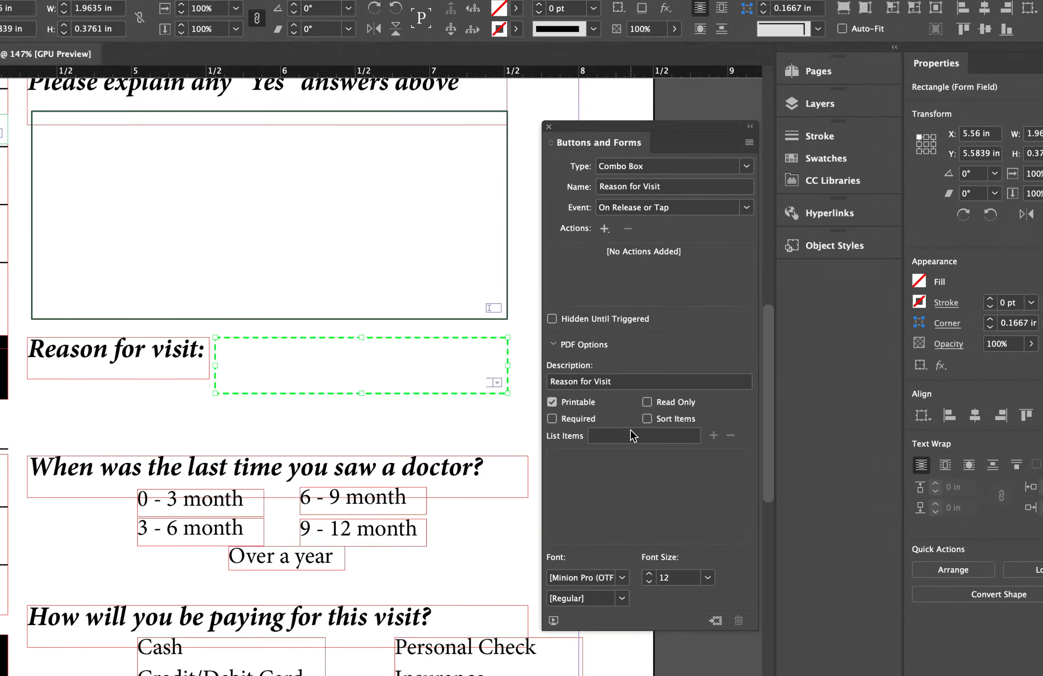
pyautogui.click(624, 435)
pyautogui.press('super+v')
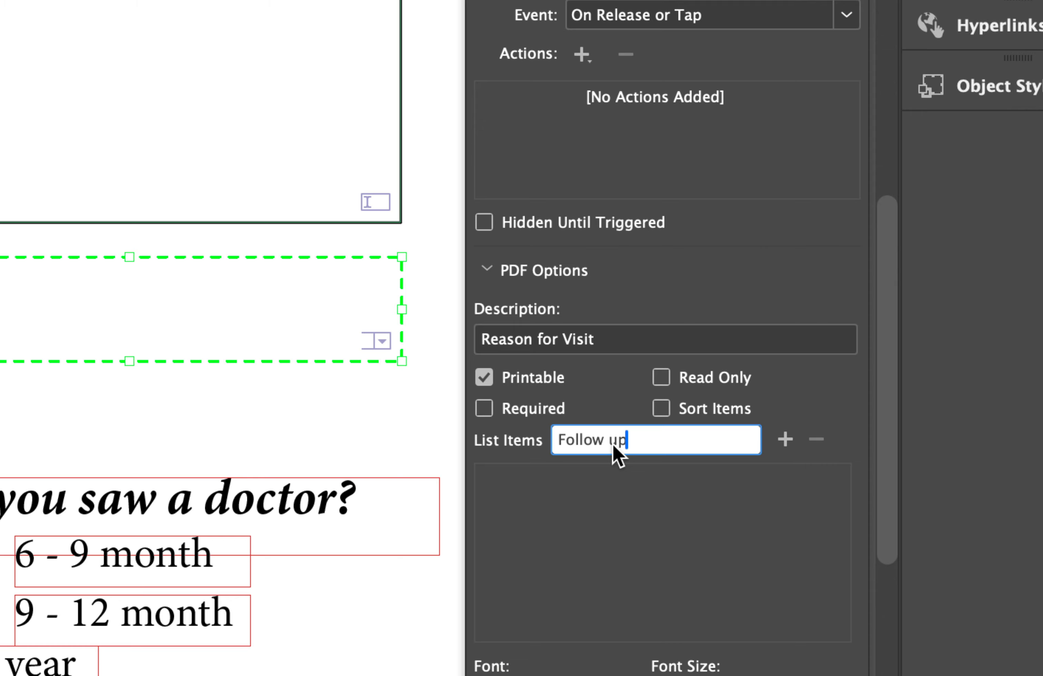
pyautogui.click(786, 440)
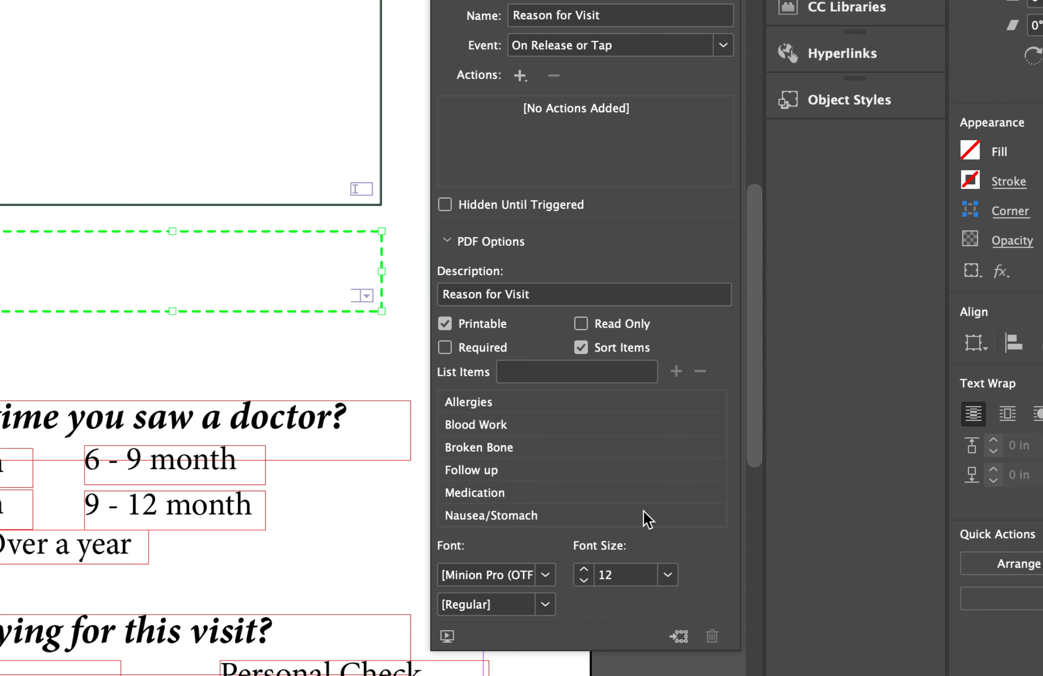
# - Set the Reason for Visit combo box's font size to Auto and deselect it
pyautogui.click(668, 574)
pyautogui.click(647, 597)
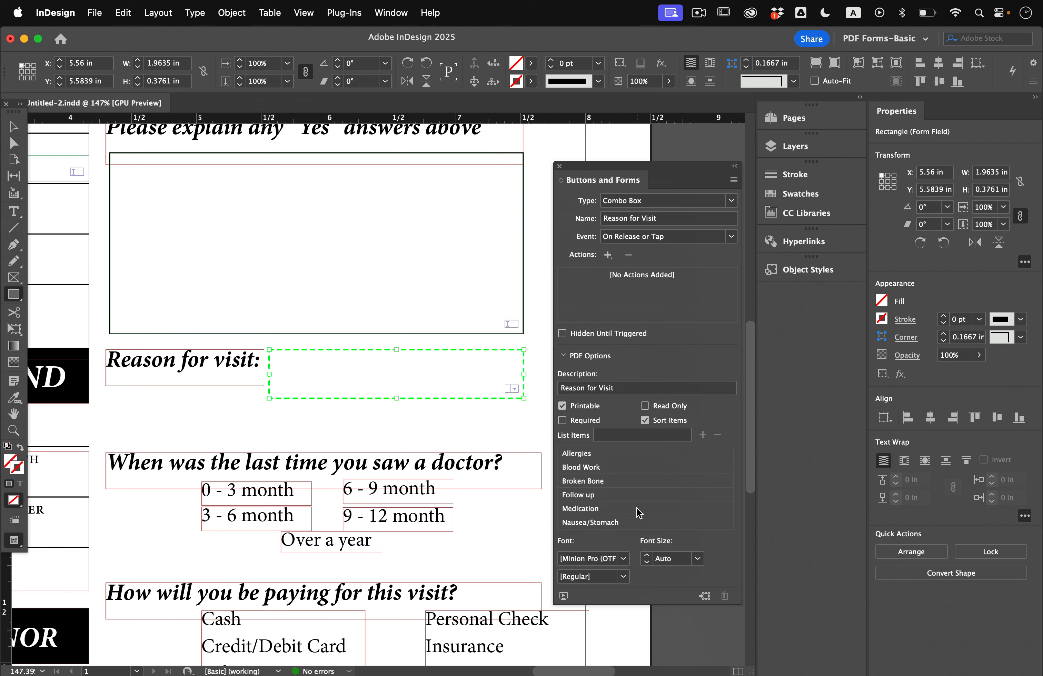
pyautogui.scroll(-5, 444, 465)
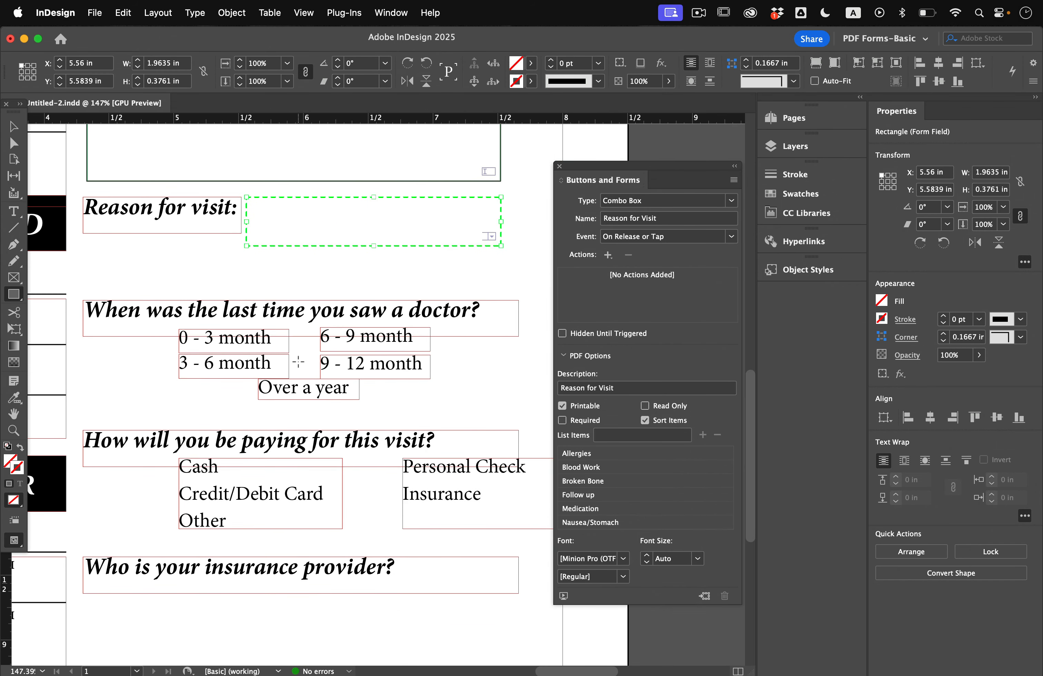
pyautogui.click(13, 128)
pyautogui.click(172, 397)
# - Place radio button set 016 from the Sample Buttons And Forms library near the "When was the last time you saw a doctor?" question and close the library
pyautogui.scroll(3, 172, 397)
pyautogui.scroll(-1, 173, 397)
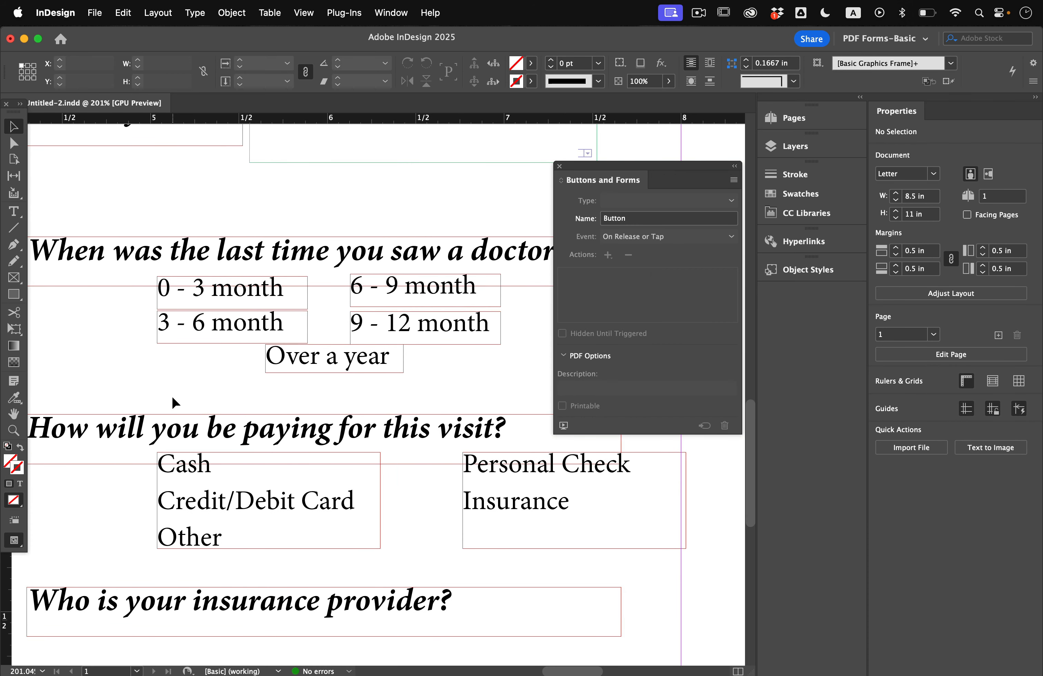
pyautogui.click(731, 183)
pyautogui.click(774, 186)
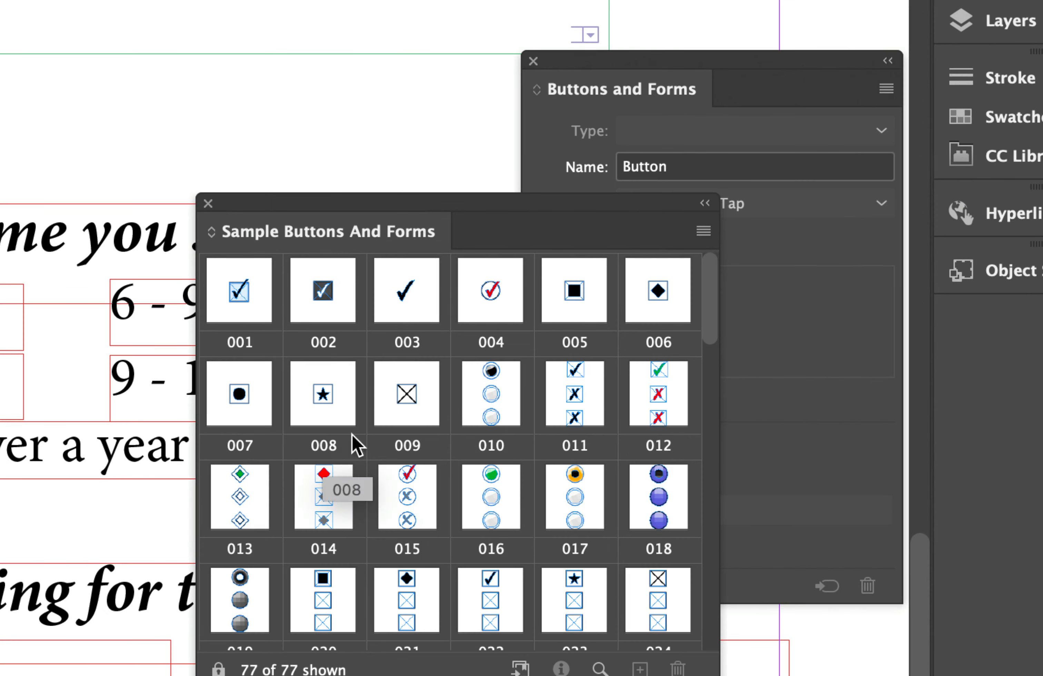
pyautogui.scroll(-4, 496, 360)
pyautogui.scroll(4, 505, 347)
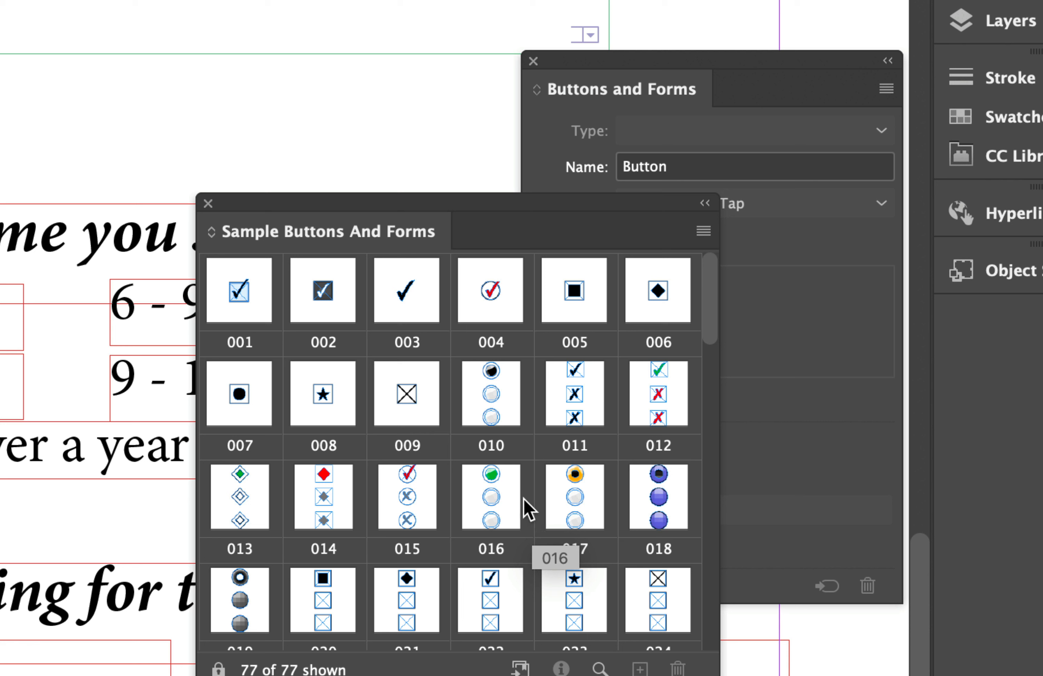
pyautogui.click(647, 497)
pyautogui.moveTo(505, 520); pyautogui.dragTo(252, 235)
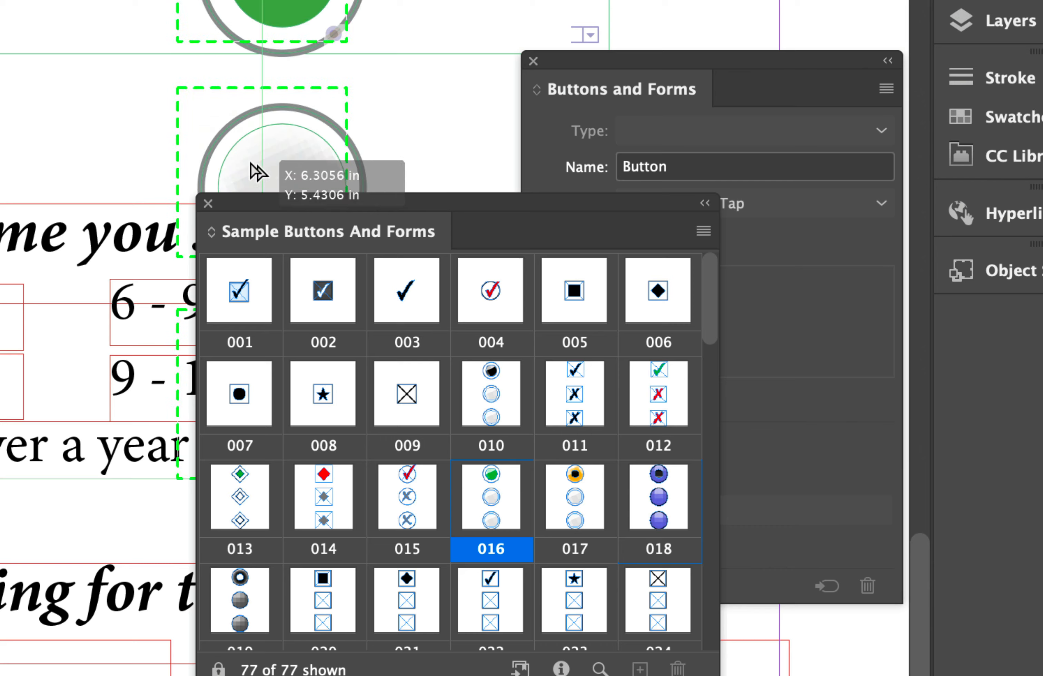
pyautogui.click(208, 203)
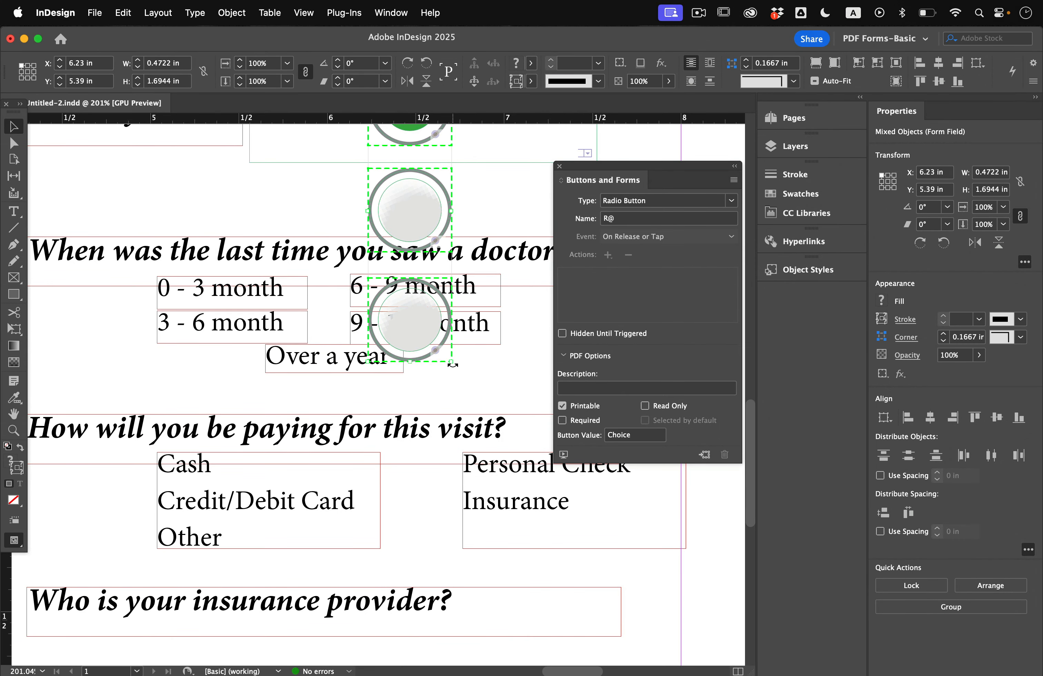
# - Scale the three radio buttons to about 0.15 by 0.55 in overall and move them to the left of the "0 - 3 month" and "3 - 6 month" labels
pyautogui.moveTo(451, 363); pyautogui.dragTo(346, 340)
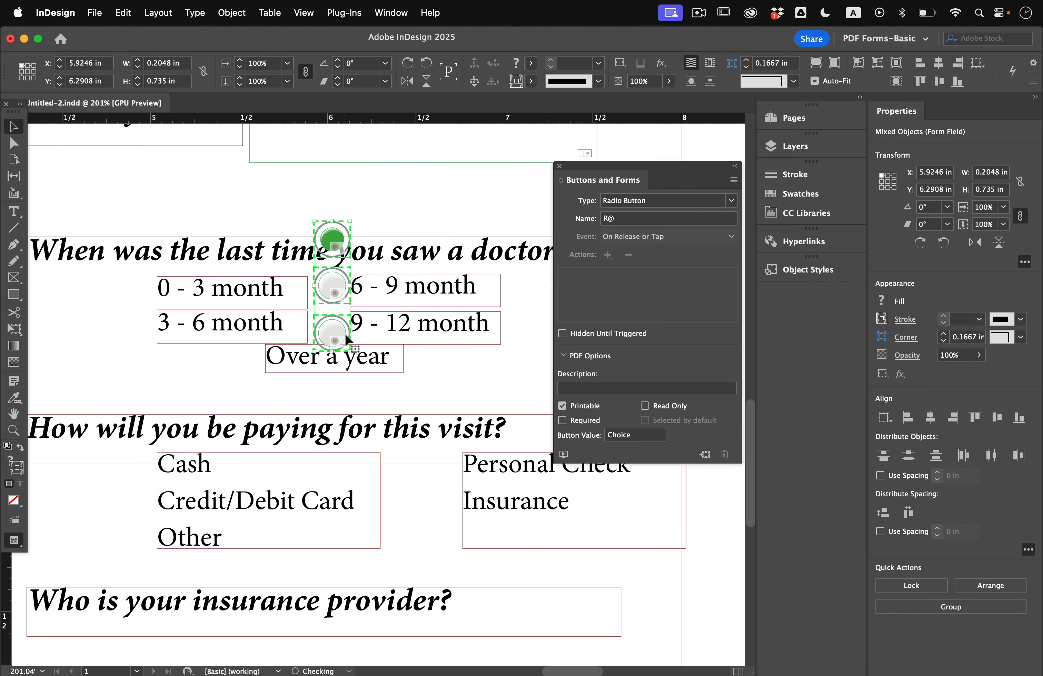
pyautogui.moveTo(352, 222); pyautogui.dragTo(130, 295)
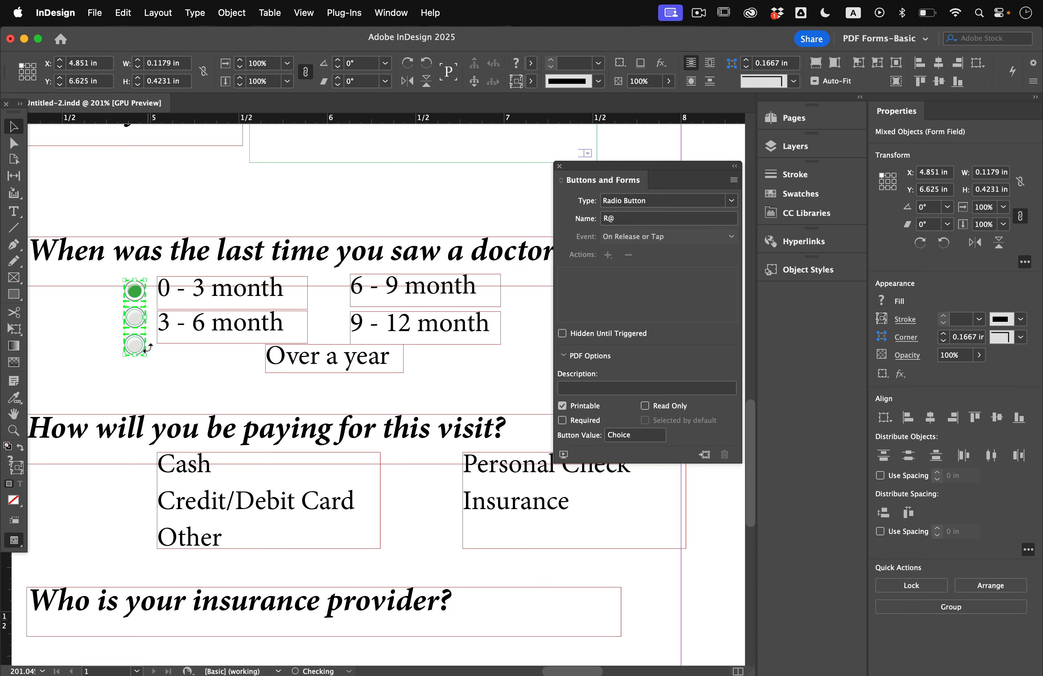
pyautogui.moveTo(147, 358)
pyautogui.mouseDown()
pyautogui.moveTo(158, 393)
pyautogui.moveTo(152, 370)
pyautogui.mouseUp()
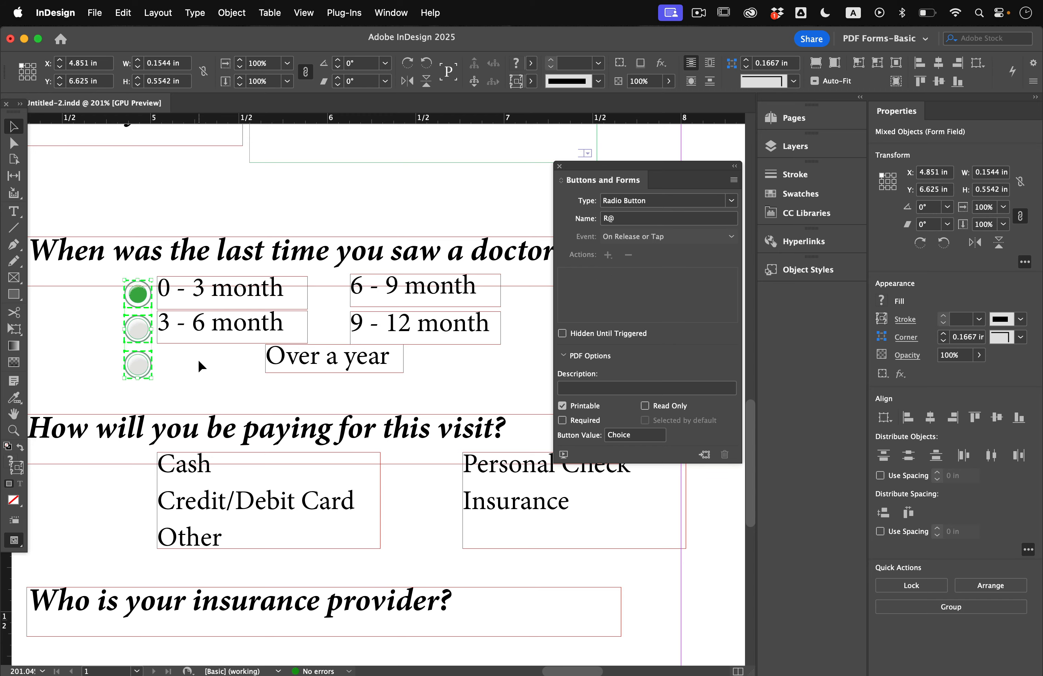
# - Position the second radio button beside "3 - 6 month" and place matching ones beside "6 - 9 month", "9 - 12 month" and "Over a year"
pyautogui.click(198, 358)
pyautogui.scroll(3, 101, 286)
pyautogui.click(174, 296)
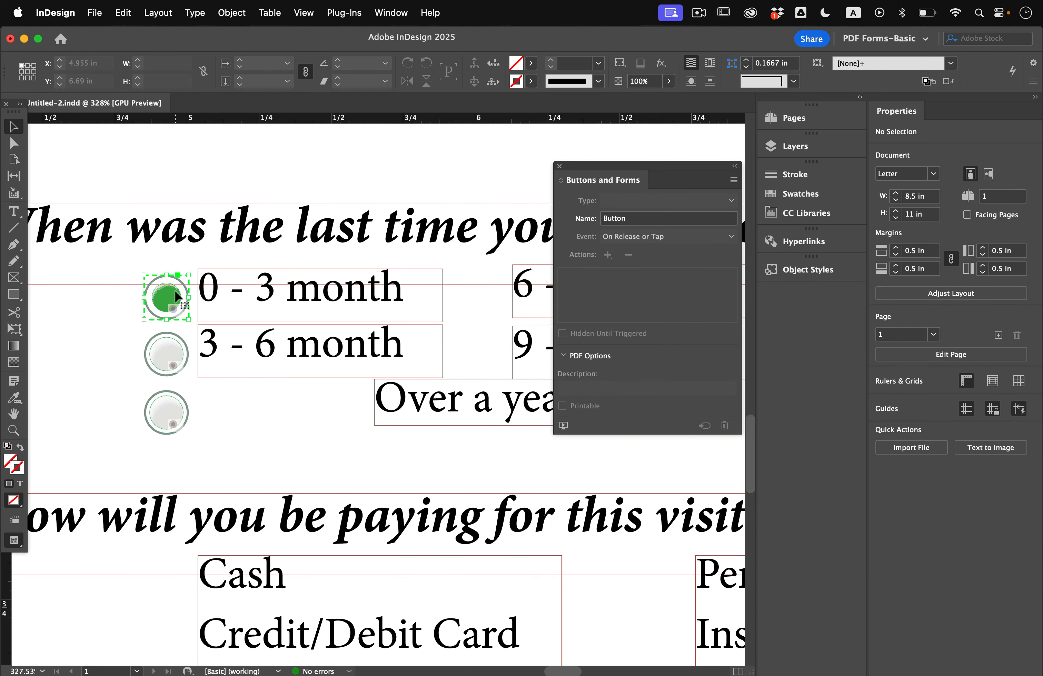
pyautogui.click(178, 341)
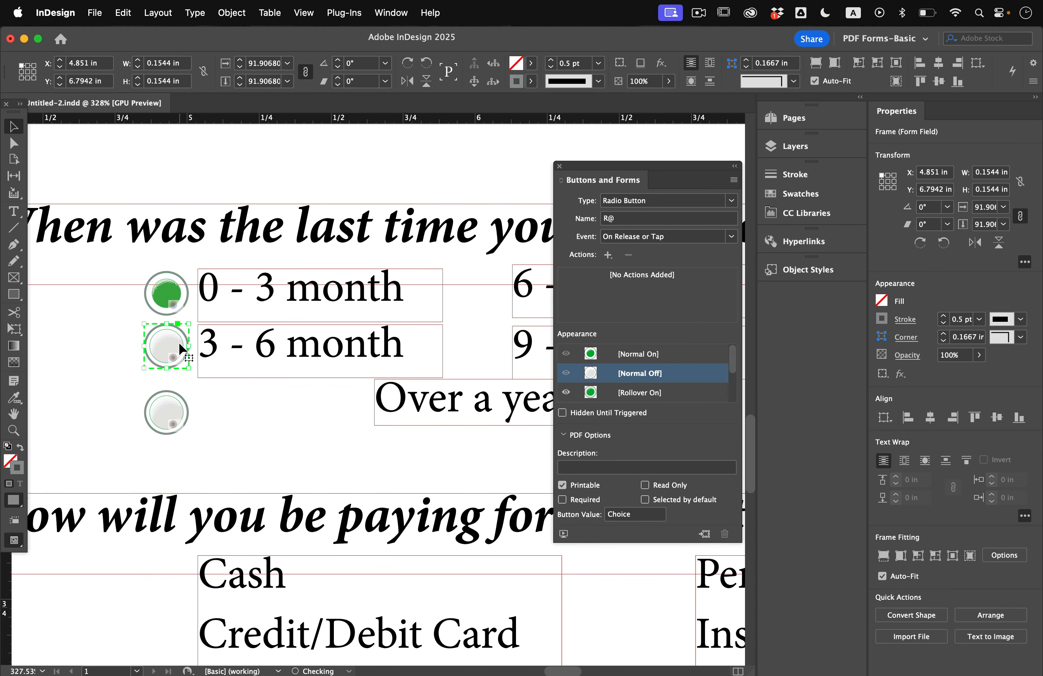
pyautogui.moveTo(175, 346); pyautogui.dragTo(351, 404)
pyautogui.hscroll(3, 386, 413)
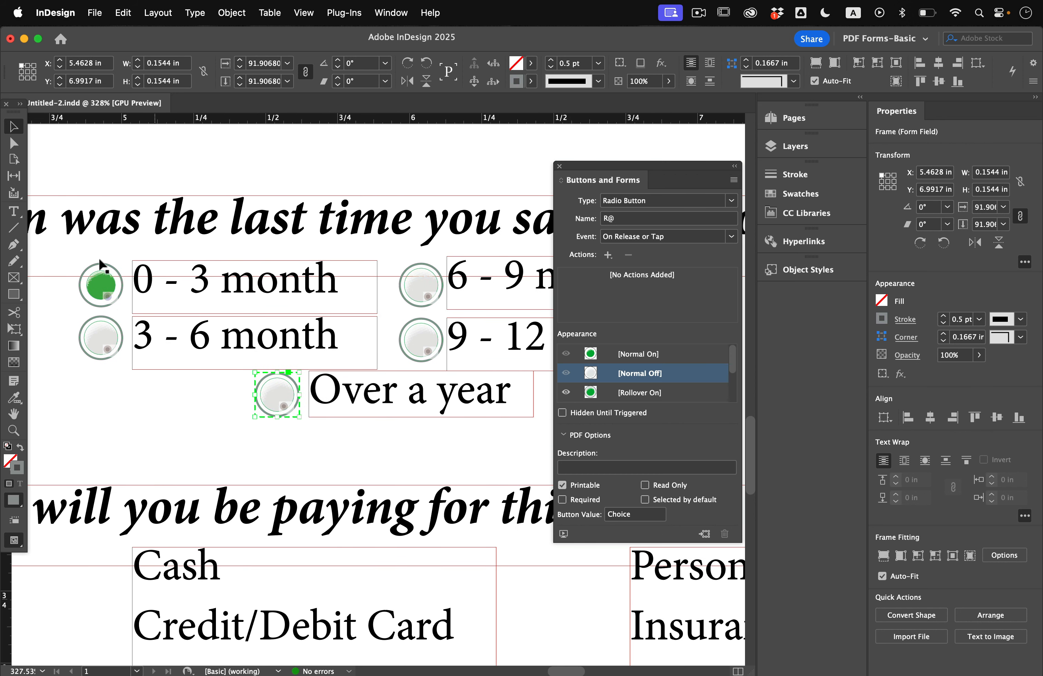
# - Give all five radio buttons under the doctor-visit question the shared name "Last VIsit" and deselect them
pyautogui.moveTo(65, 239); pyautogui.dragTo(412, 417)
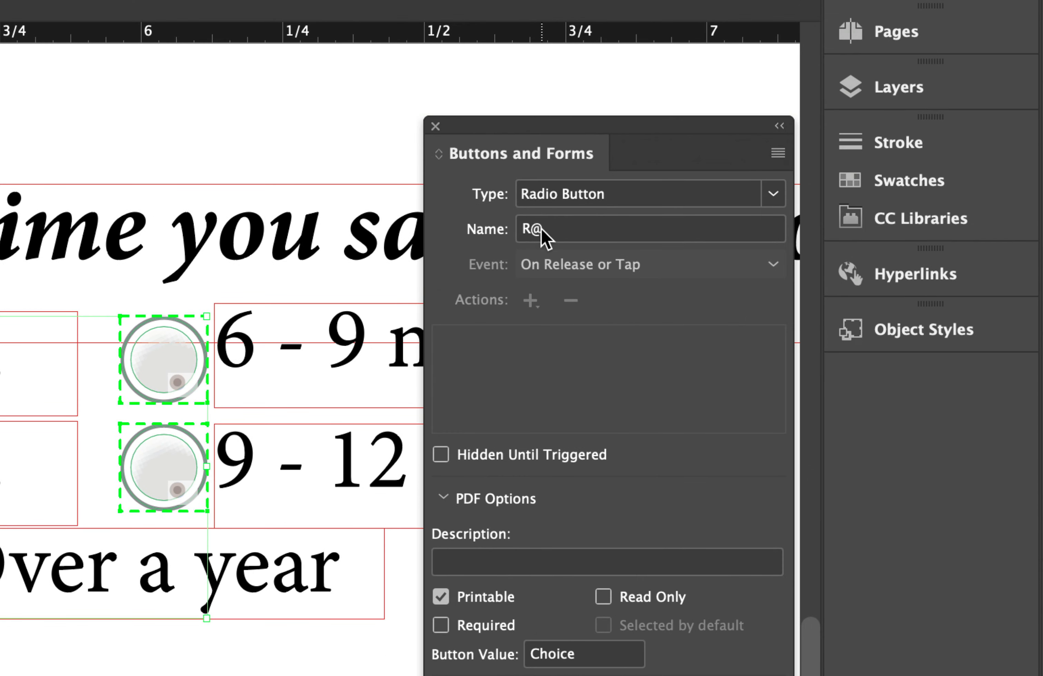
pyautogui.click(541, 228)
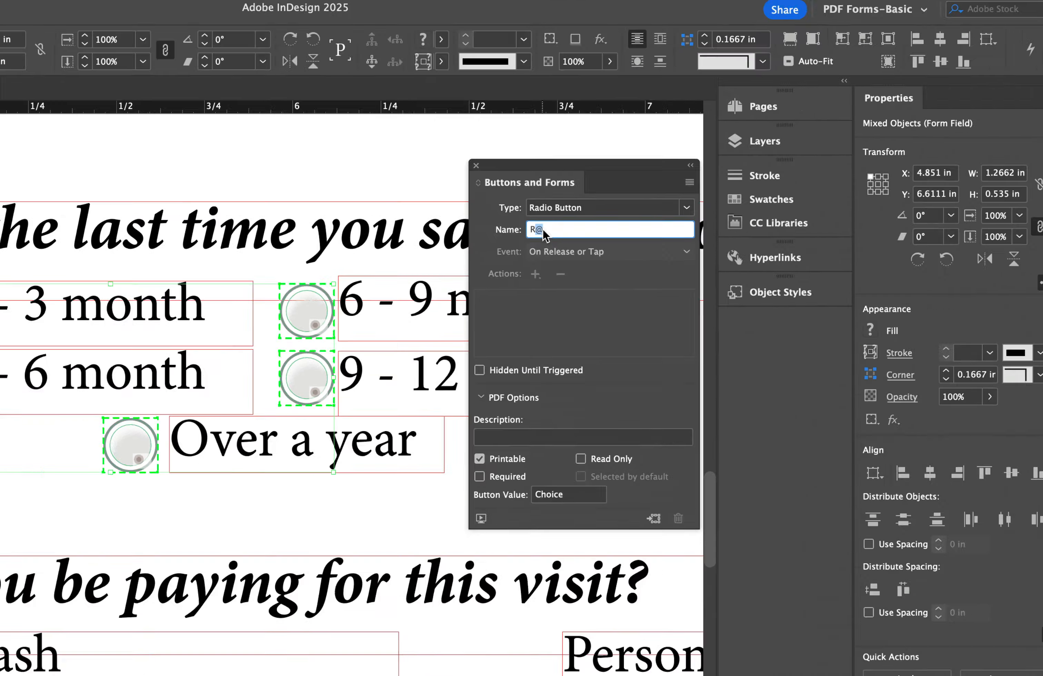
pyautogui.tripleClick(543, 228)
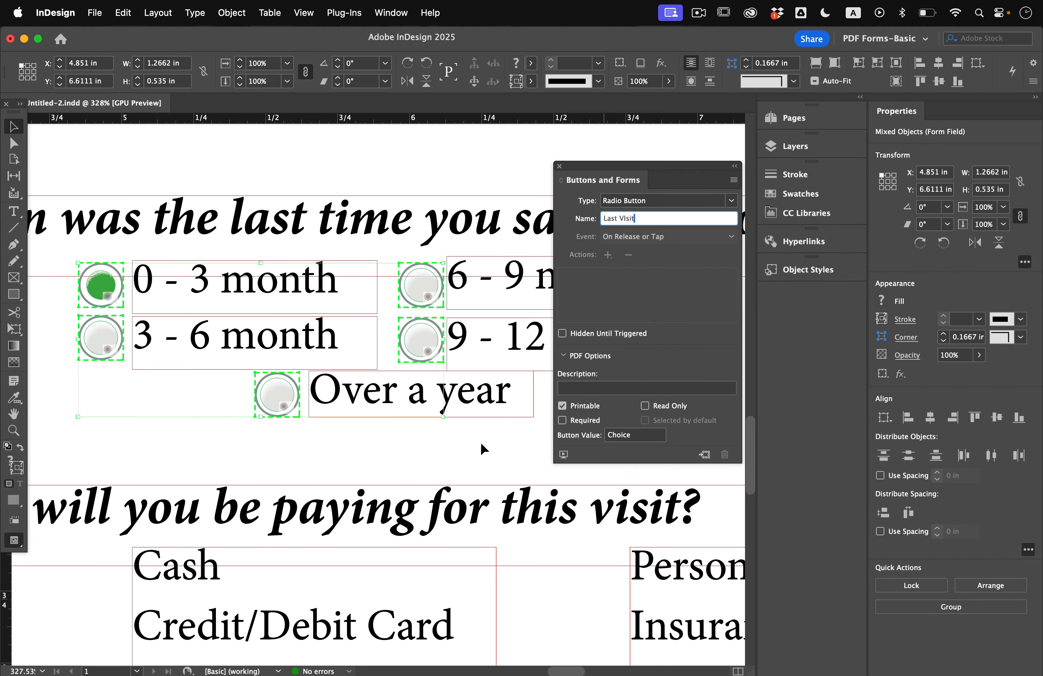
pyautogui.press('Return')
pyautogui.click(197, 406)
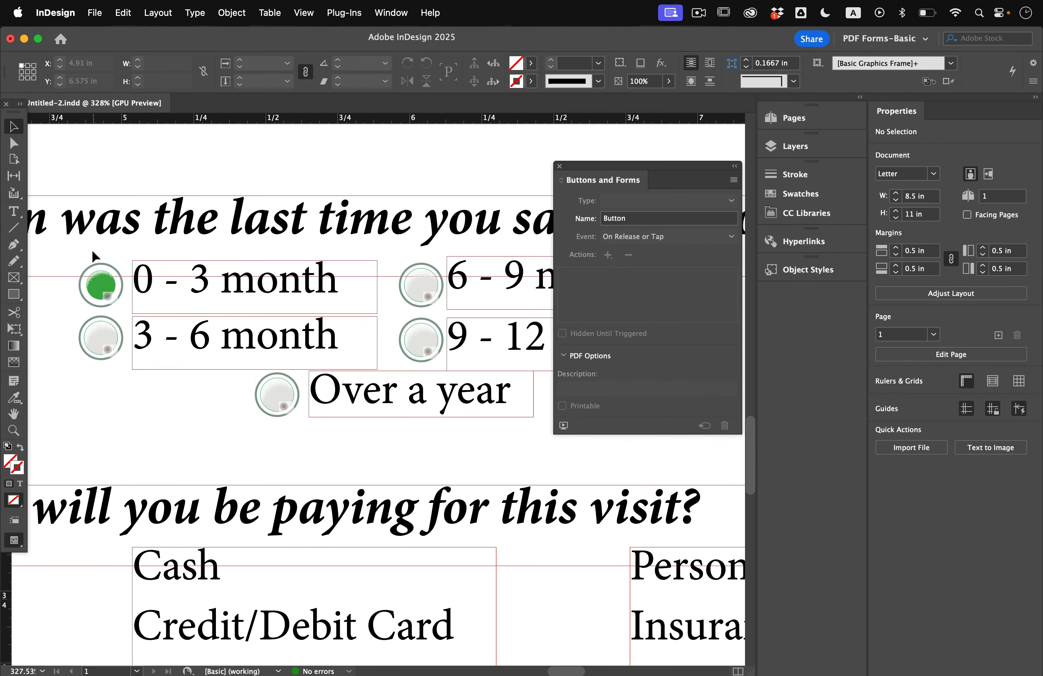
# - Set the button values of the "0 - 3 month" and "3 - 6 month" radio buttons to 0-3 and 3-6
pyautogui.click(97, 274)
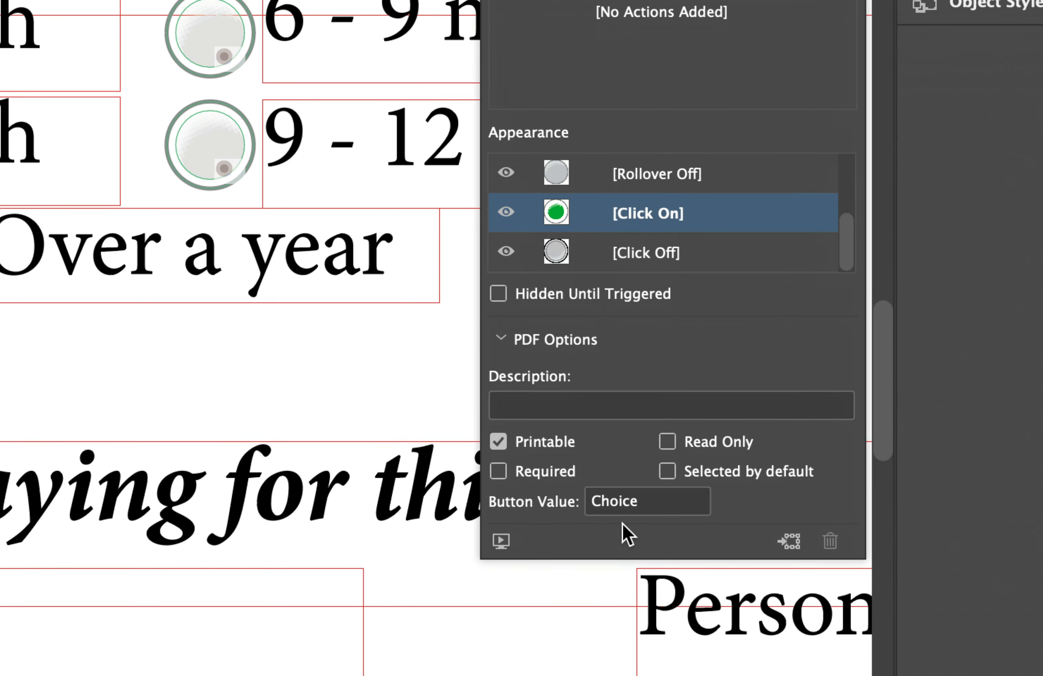
pyautogui.click(632, 518)
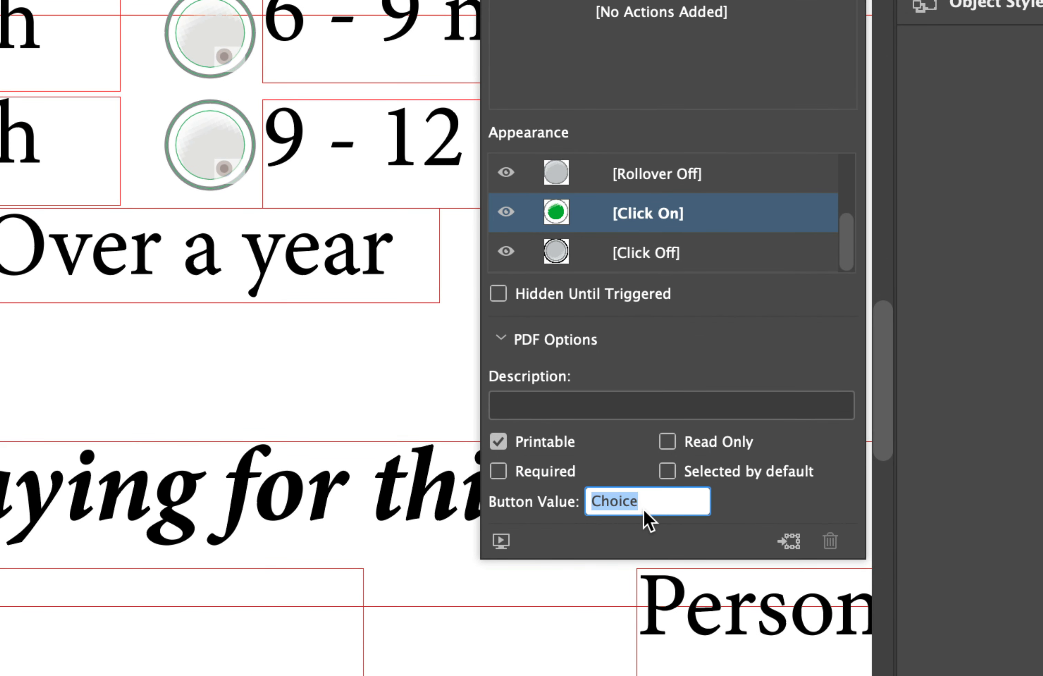
pyautogui.write('0-3')
pyautogui.press('Return')
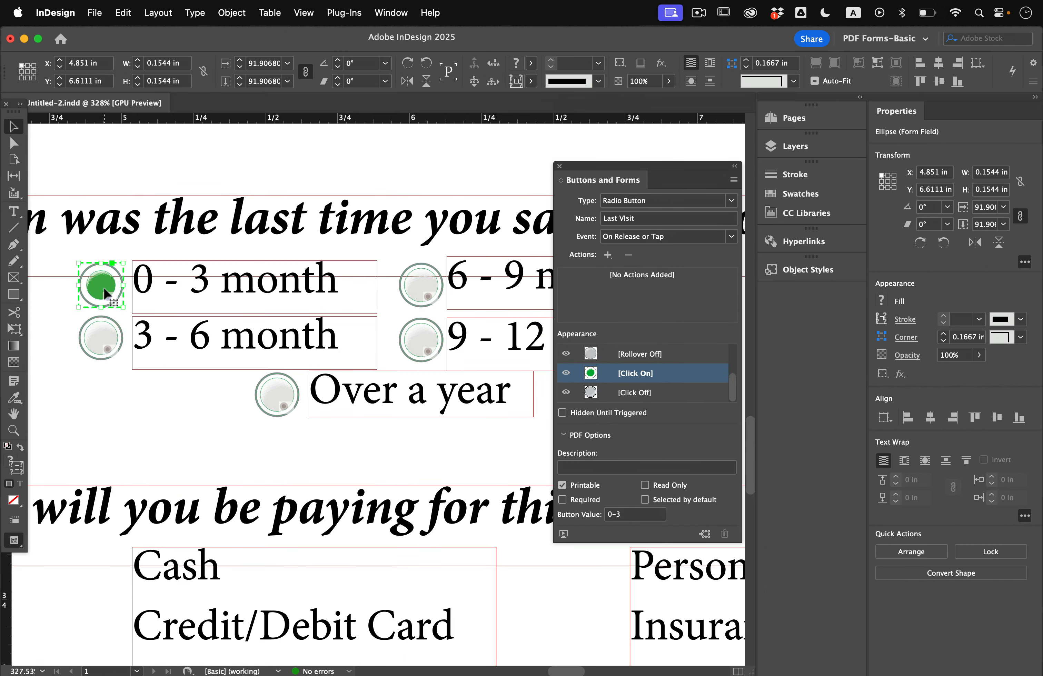
pyautogui.click(17, 295)
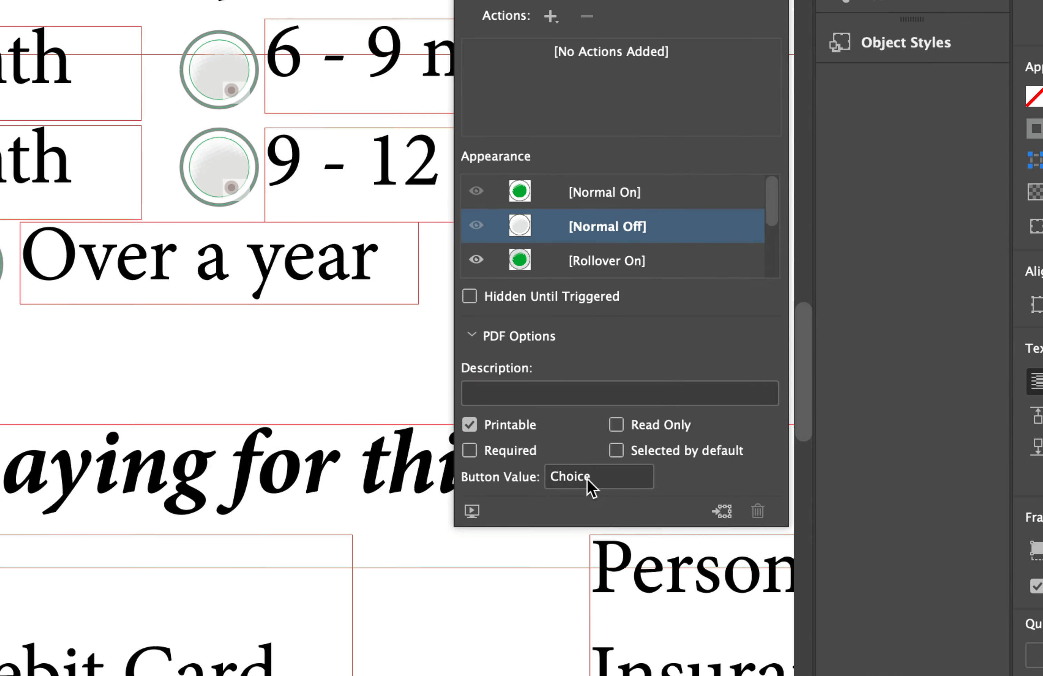
pyautogui.click(633, 514)
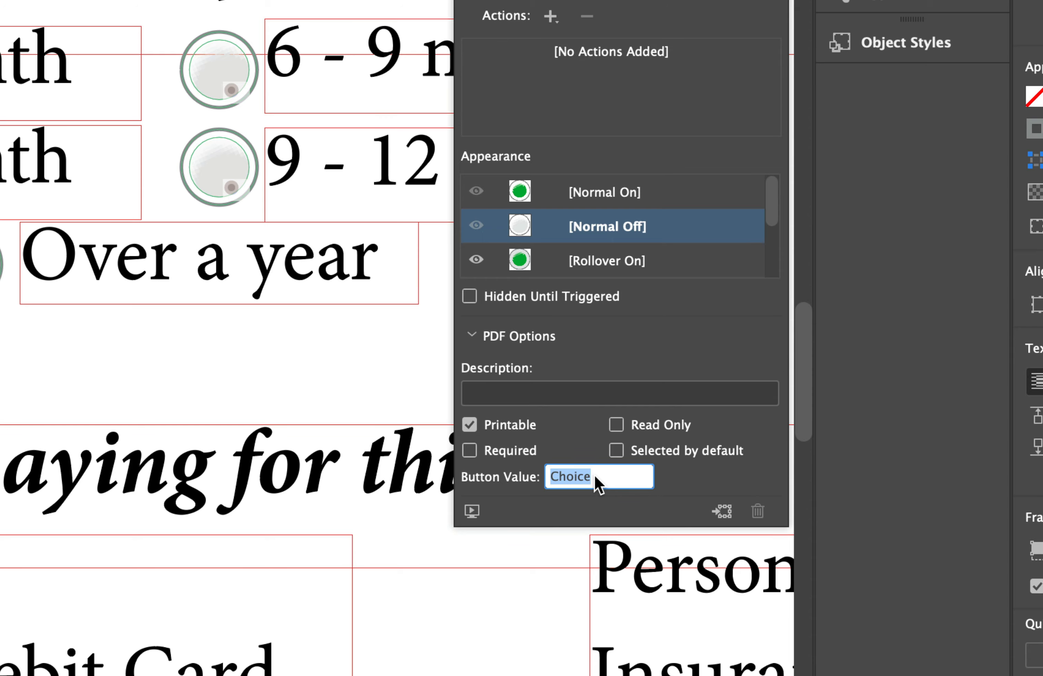
pyautogui.write('3-6')
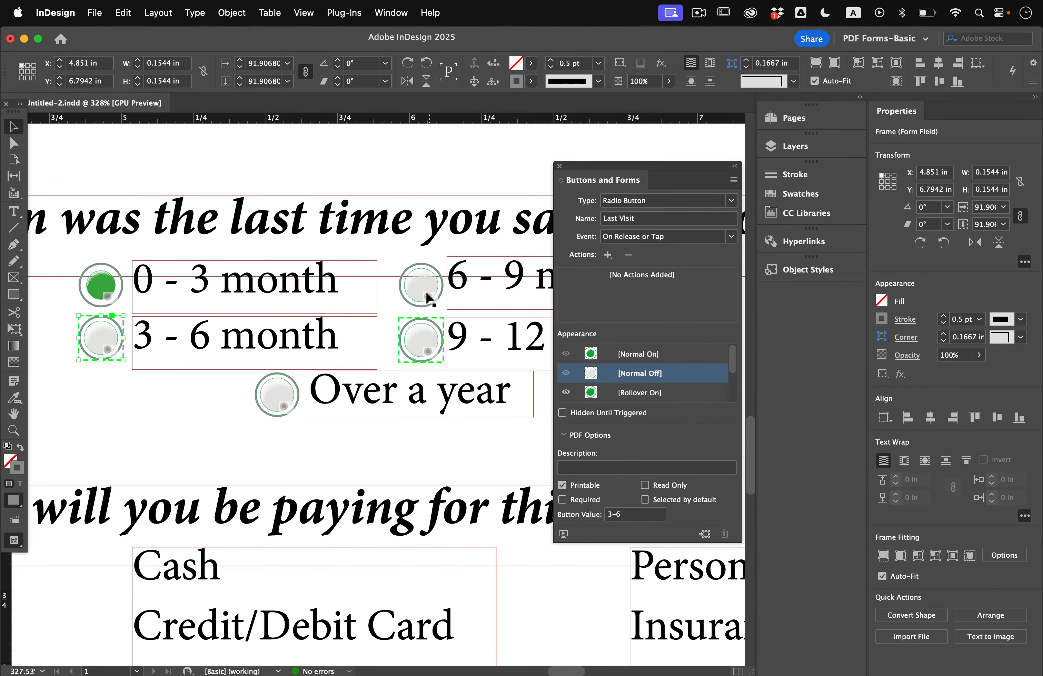
# - Set the button values of the "6 - 9 month" and "9 - 12 month" radio buttons to 6-9 and 9-12
pyautogui.click(226, 74)
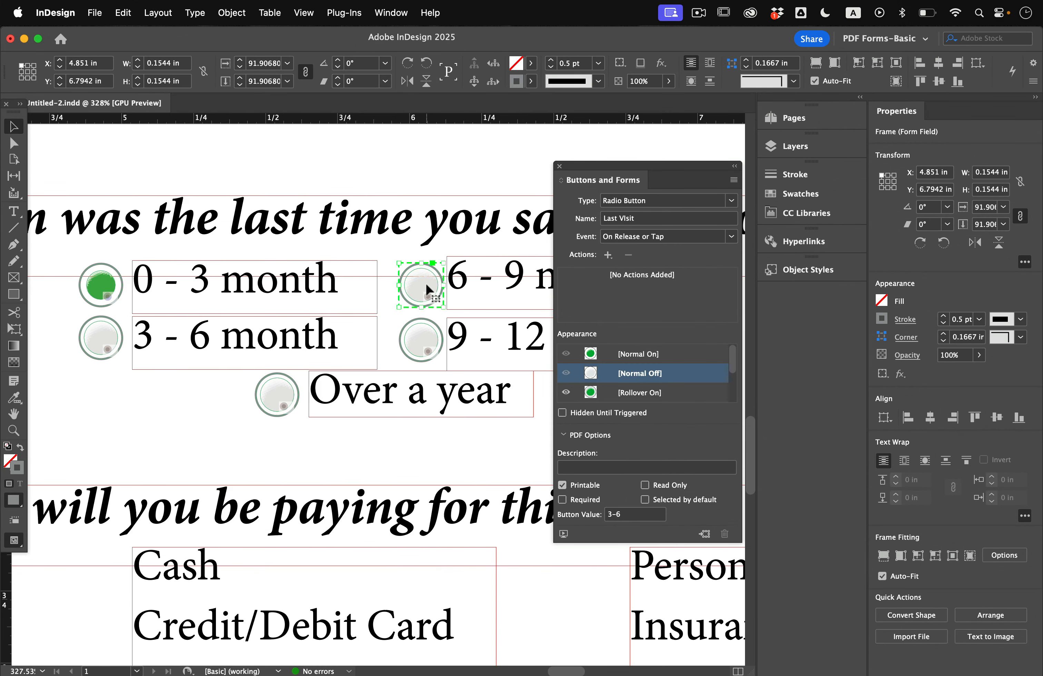
pyautogui.hscroll(5, 426, 289)
pyautogui.scroll(1, 426, 290)
pyautogui.click(623, 514)
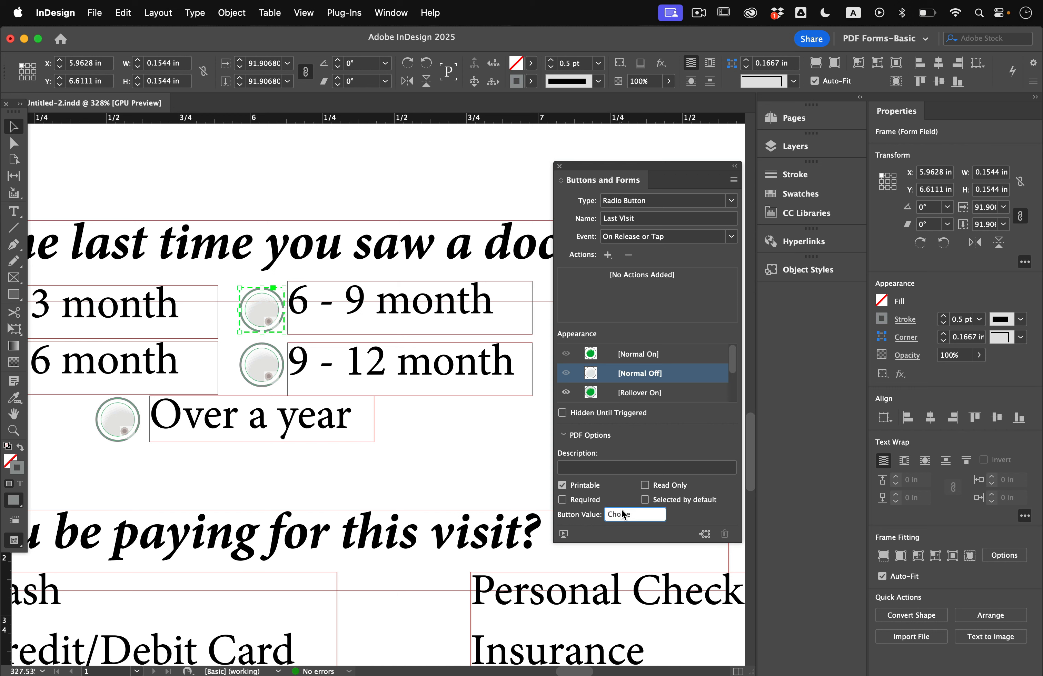
pyautogui.write('6 - 9')
pyautogui.press('Return')
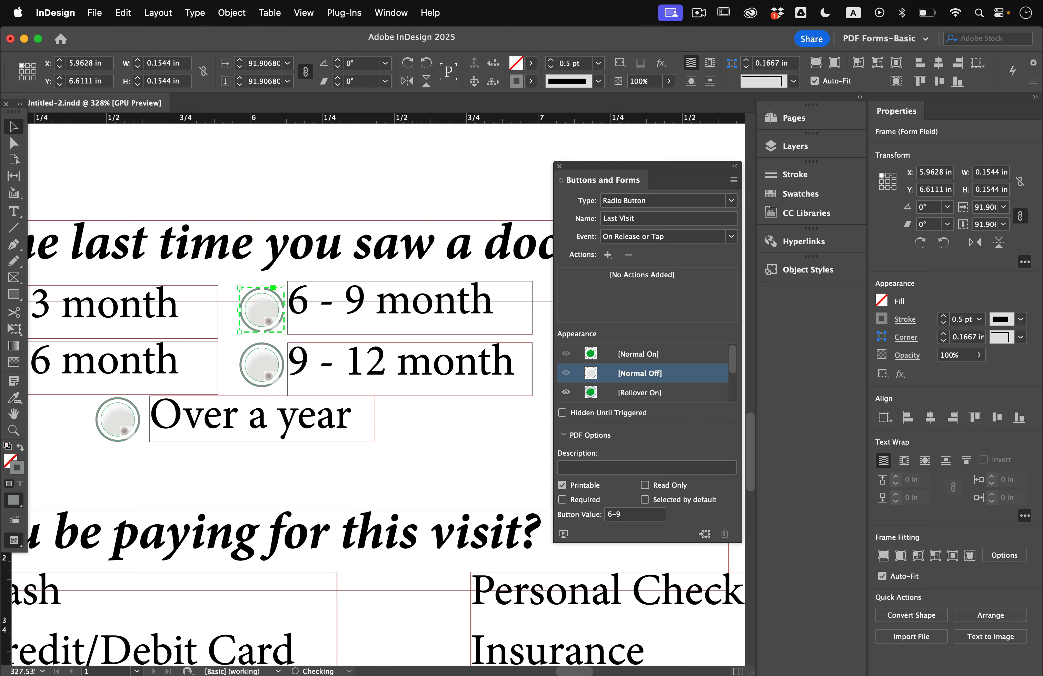
pyautogui.click(275, 358)
pyautogui.doubleClick(639, 518)
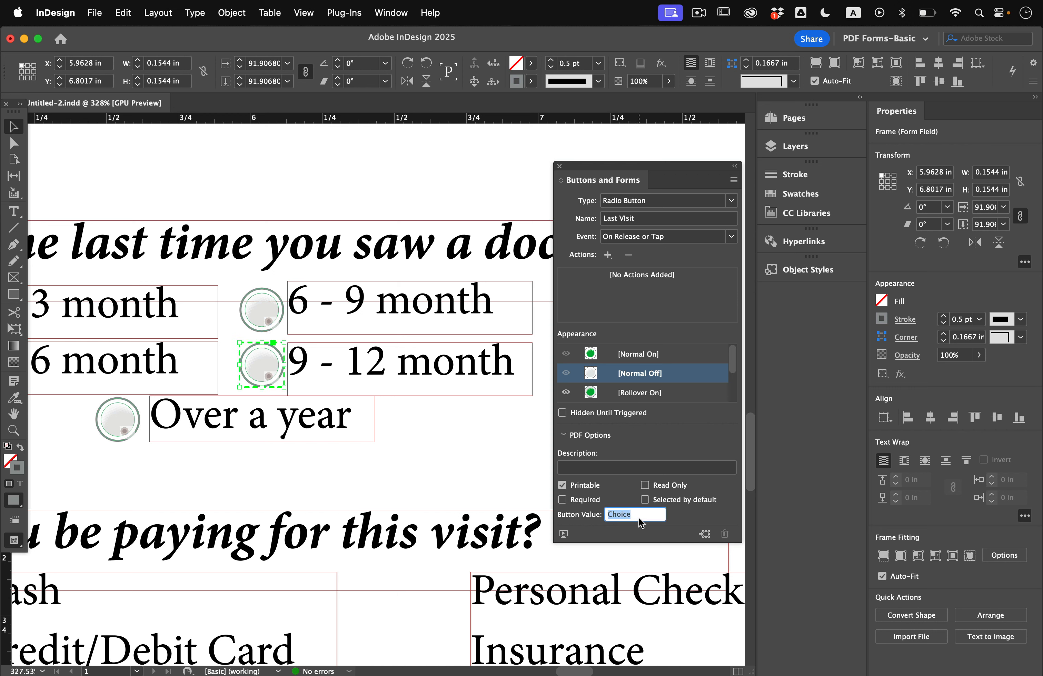
pyautogui.write('9-12')
pyautogui.press('Return')
# - Set the button value of the radio button beside "Over a year" to "Over a year" and deselect it
pyautogui.click(131, 419)
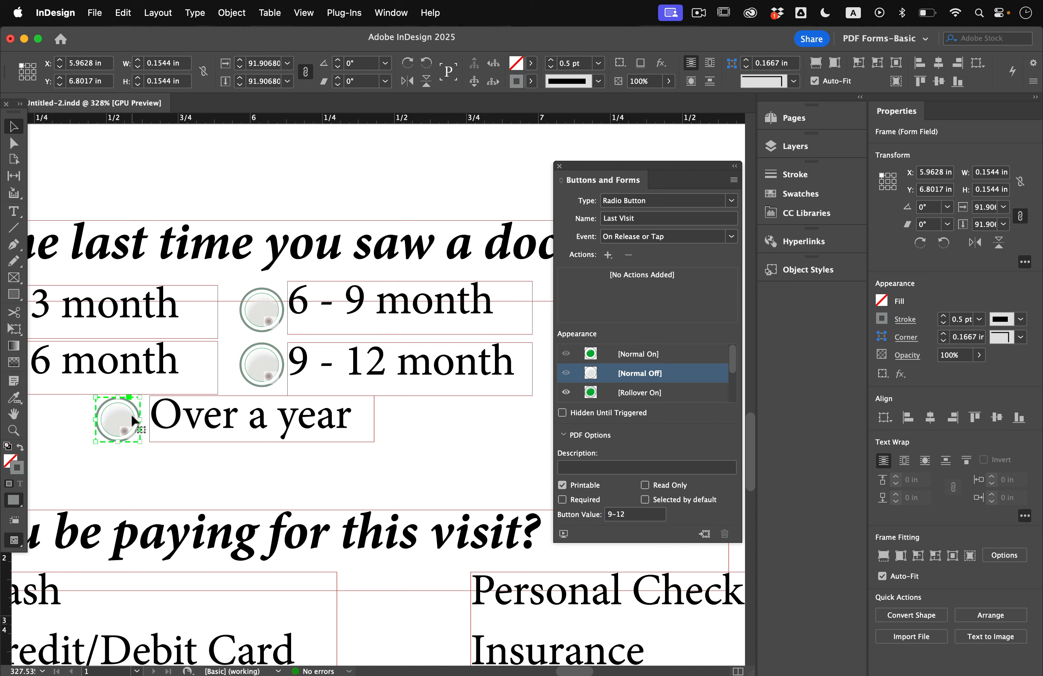
pyautogui.doubleClick(622, 516)
pyautogui.write('Over a')
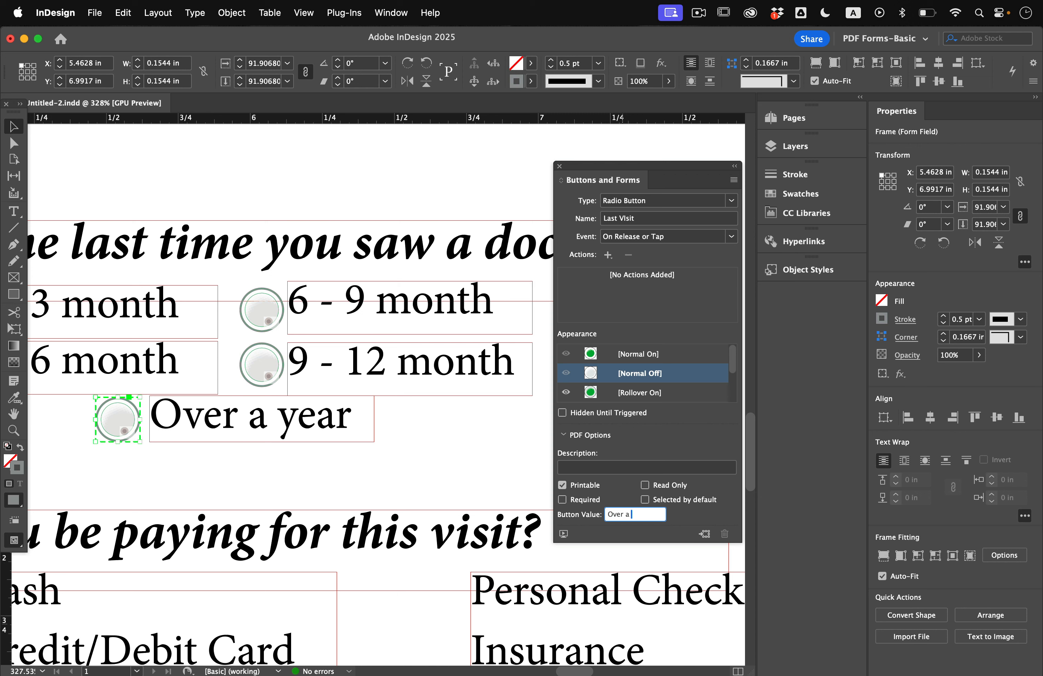
pyautogui.write(' year')
pyautogui.press('Return')
pyautogui.click(432, 467)
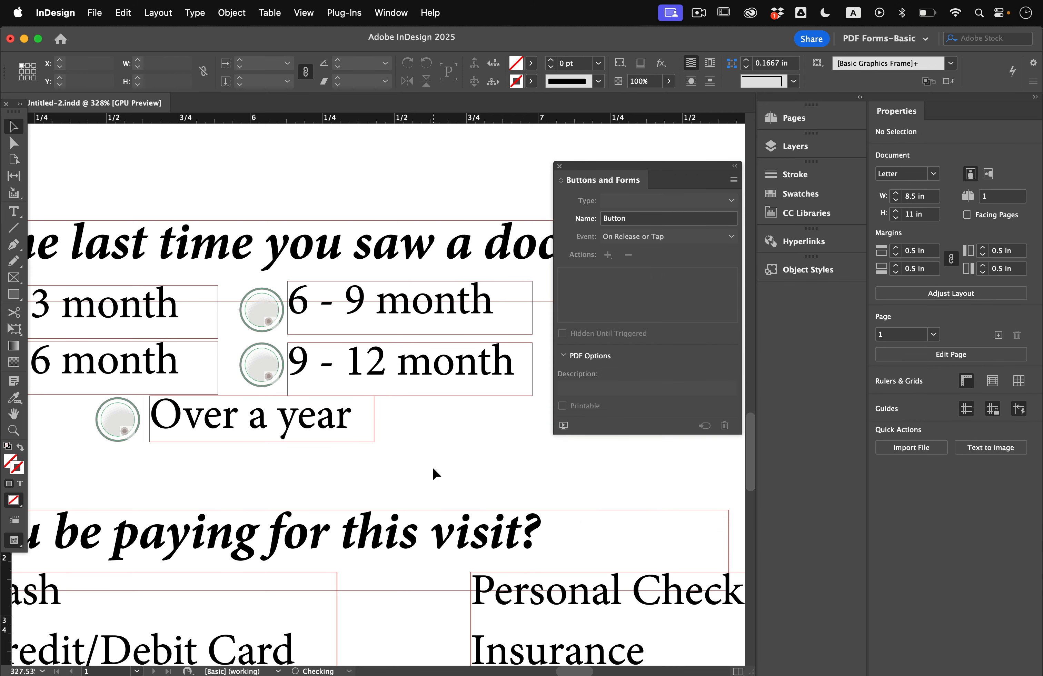
# - Place radio button set 014 from the Sample Buttons And Forms library near the payment question and close the library
pyautogui.hscroll(-5, 325, 330)
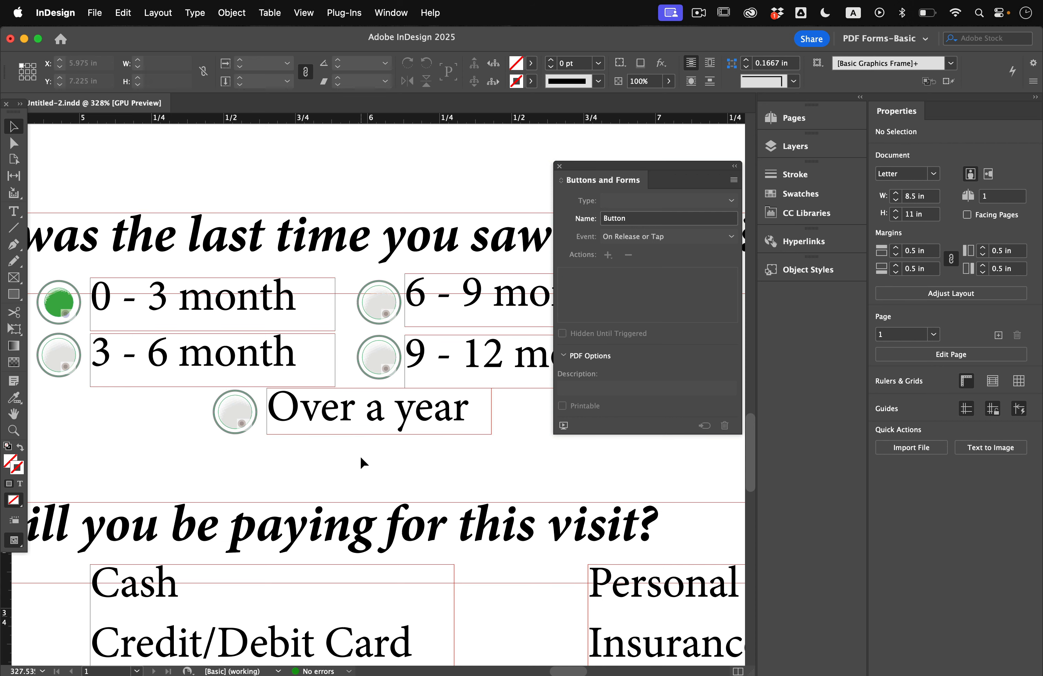
pyautogui.scroll(-4, 360, 457)
pyautogui.scroll(-3, 360, 461)
pyautogui.scroll(-2, 355, 469)
pyautogui.hscroll(1, 356, 468)
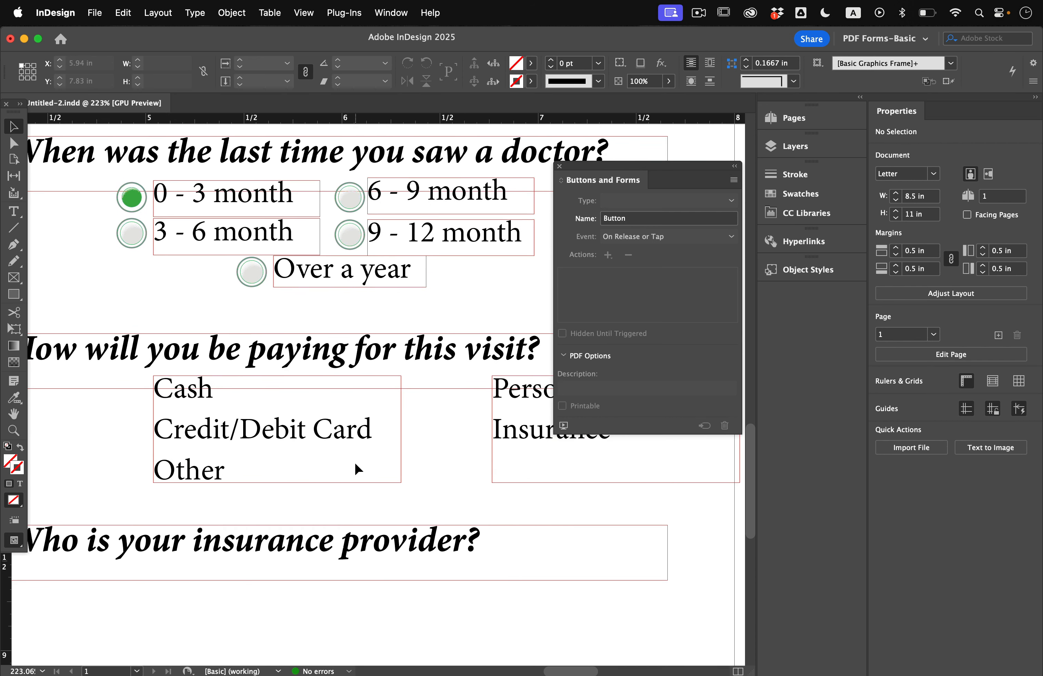
pyautogui.click(733, 180)
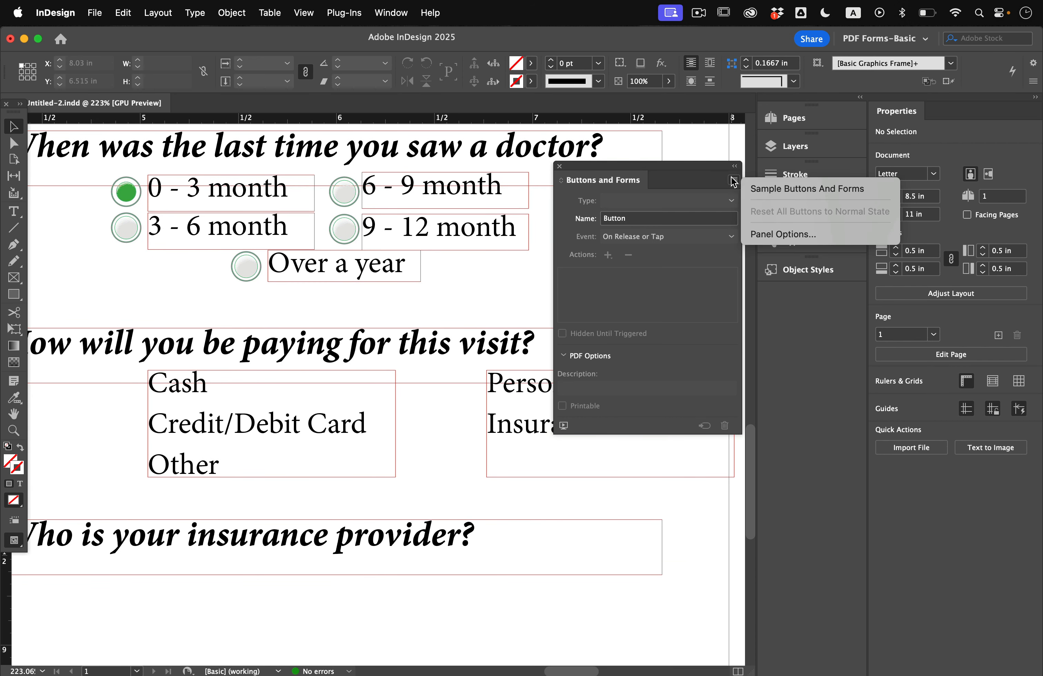
pyautogui.click(781, 192)
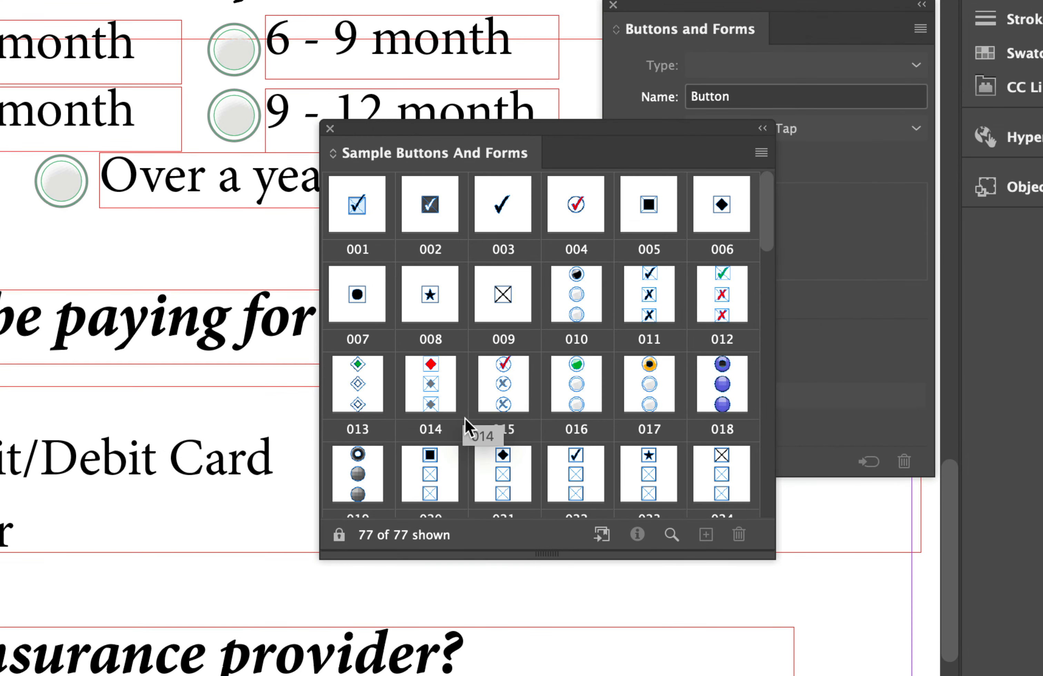
pyautogui.moveTo(441, 397); pyautogui.dragTo(214, 483)
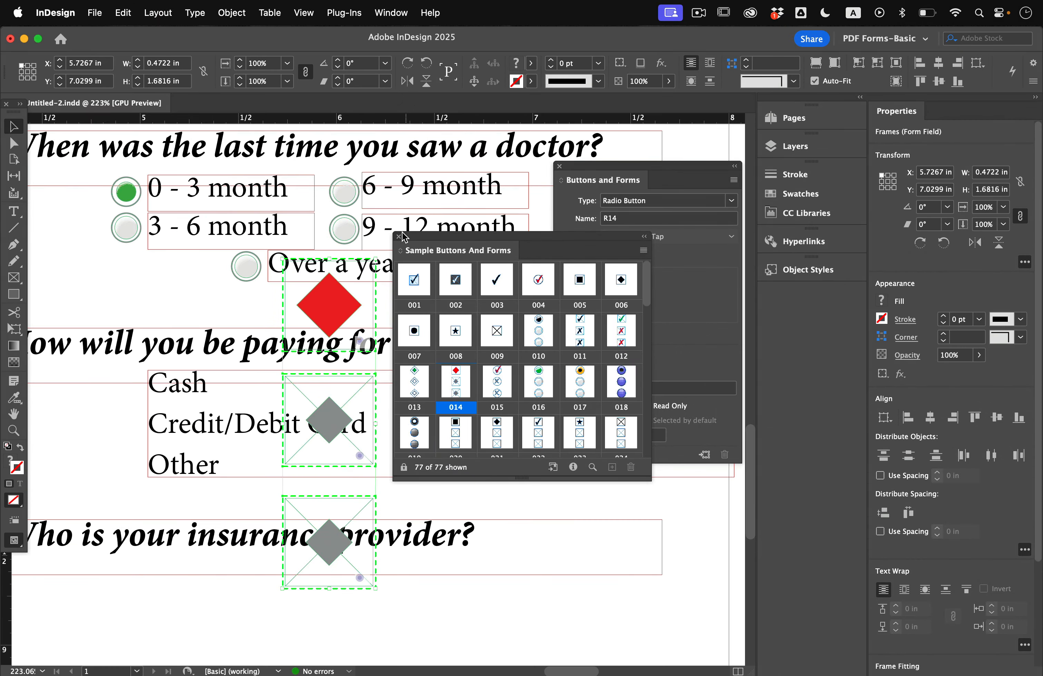
pyautogui.click(399, 237)
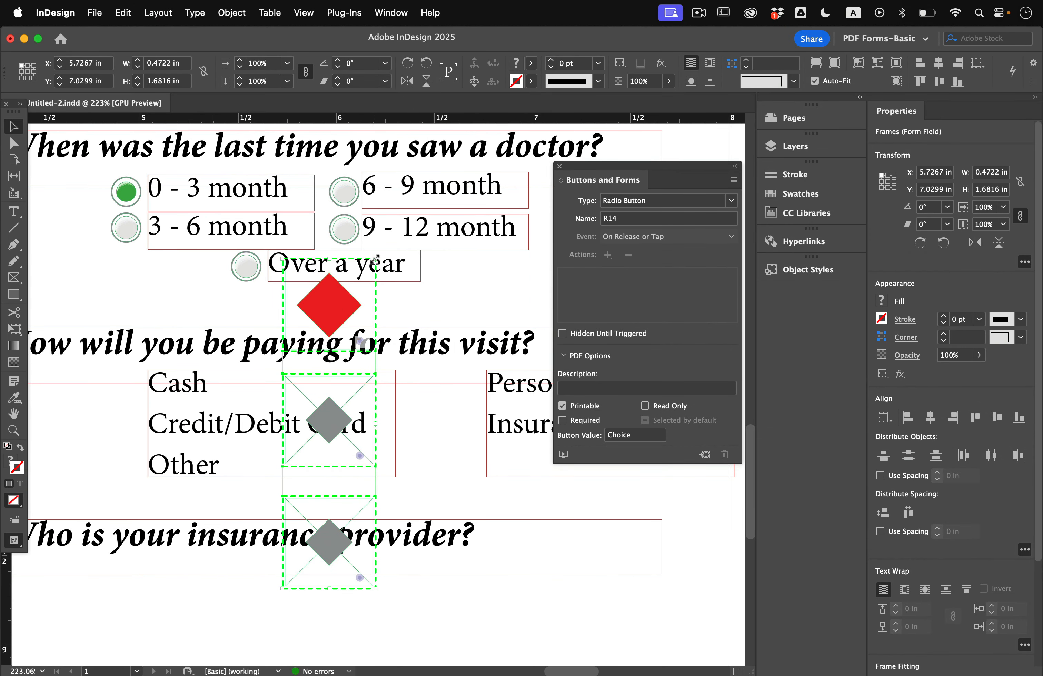
# - Scale the three diamond radio buttons to about 0.19 in square each and align them beside Cash, Credit/Debit Card and Other
pyautogui.moveTo(376, 259); pyautogui.dragTo(135, 382)
pyautogui.click(88, 427)
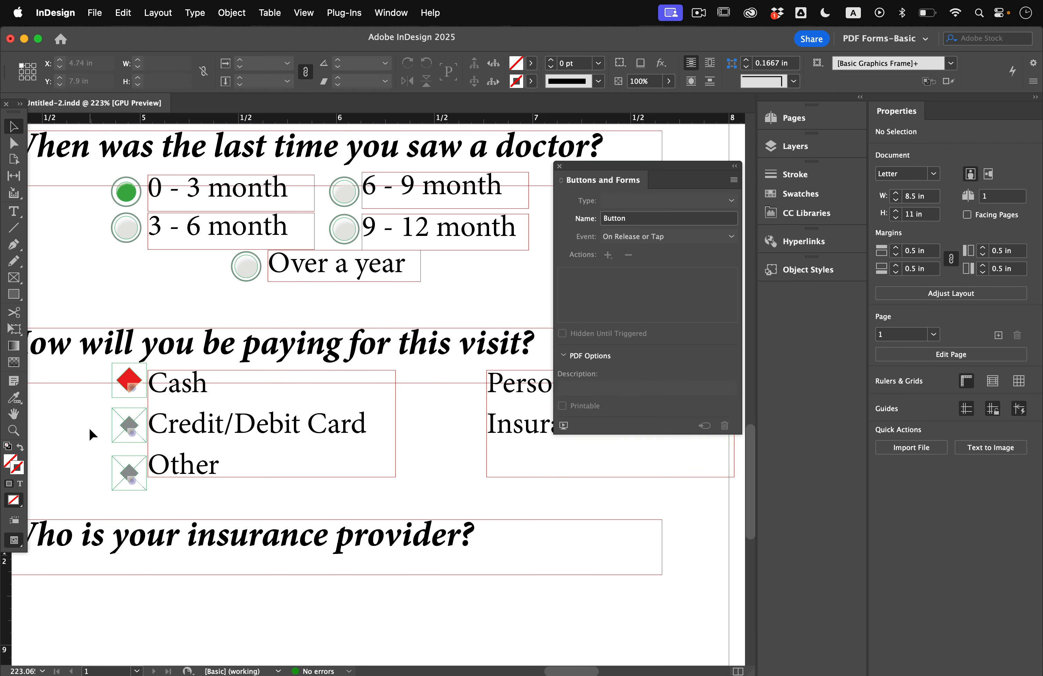
pyautogui.scroll(3, 88, 427)
pyautogui.click(147, 427)
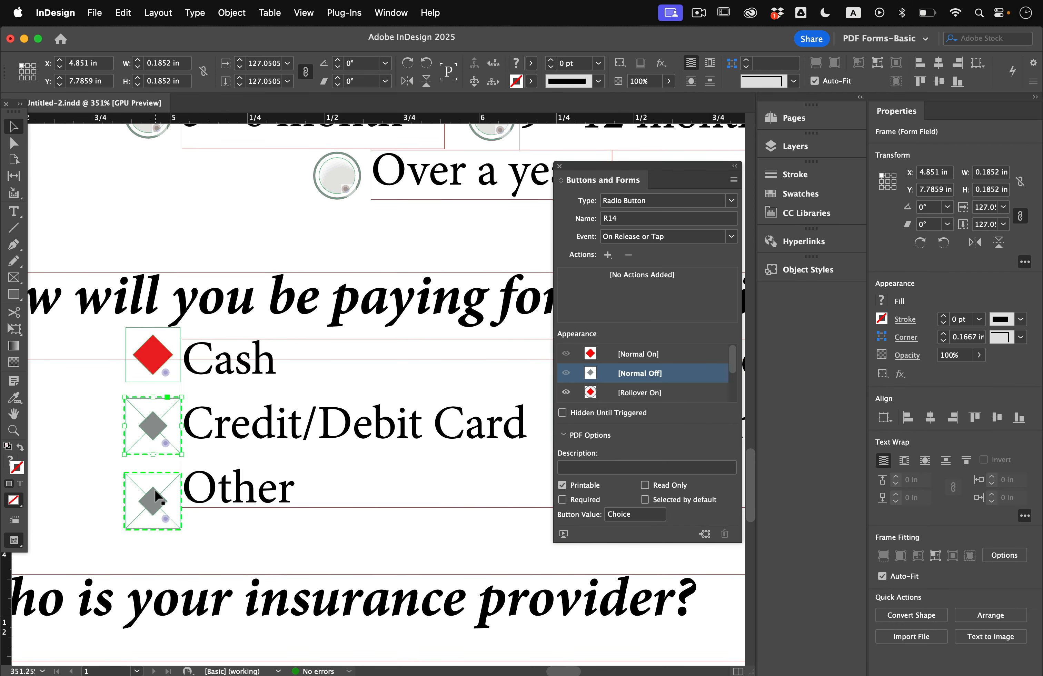
pyautogui.moveTo(157, 498); pyautogui.dragTo(157, 481)
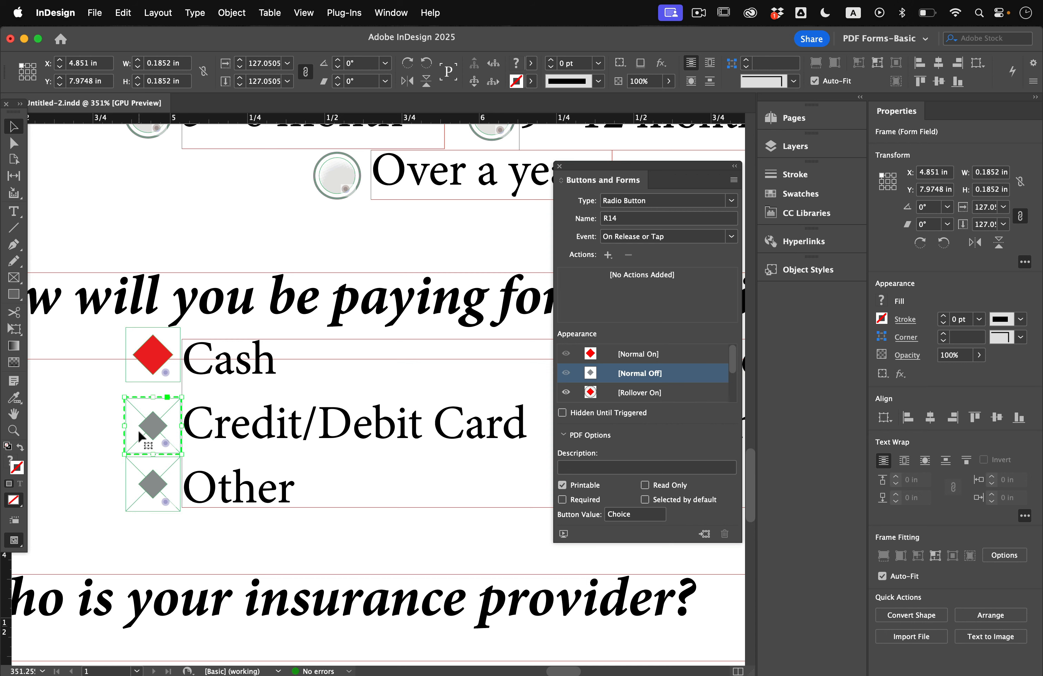
pyautogui.click(162, 354)
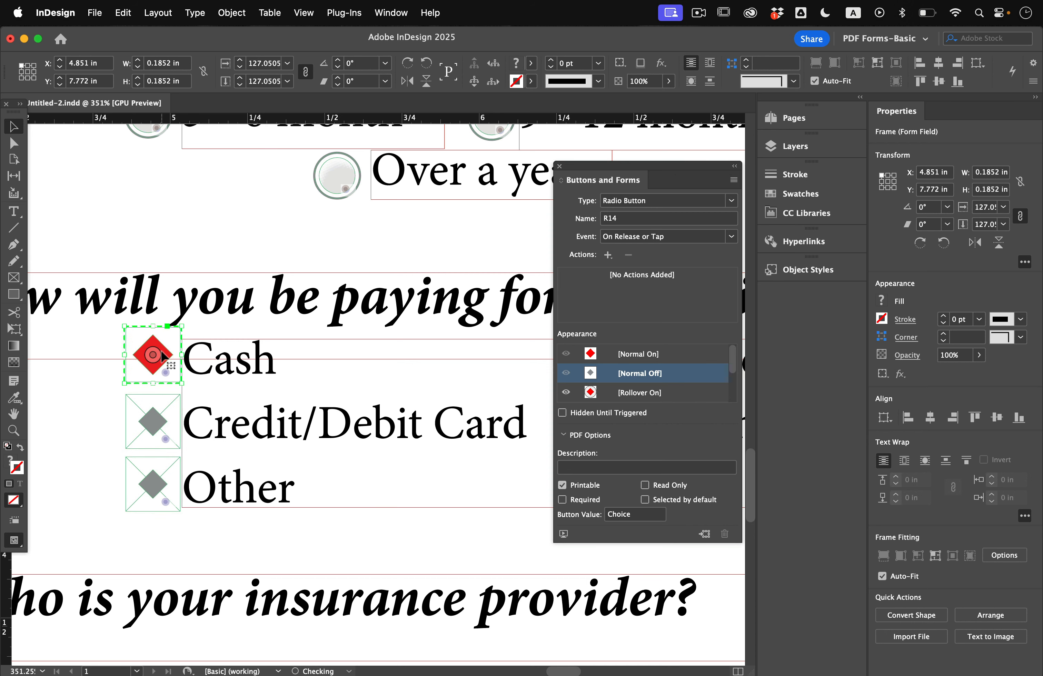
pyautogui.moveTo(161, 351); pyautogui.dragTo(157, 356)
pyautogui.press('super+shift+a')
# - Copy the unselected diamond radio button to the left of Personal Check and Insurance, and deselect the copies
pyautogui.scroll(-3, 140, 395)
pyautogui.hscroll(2, 139, 394)
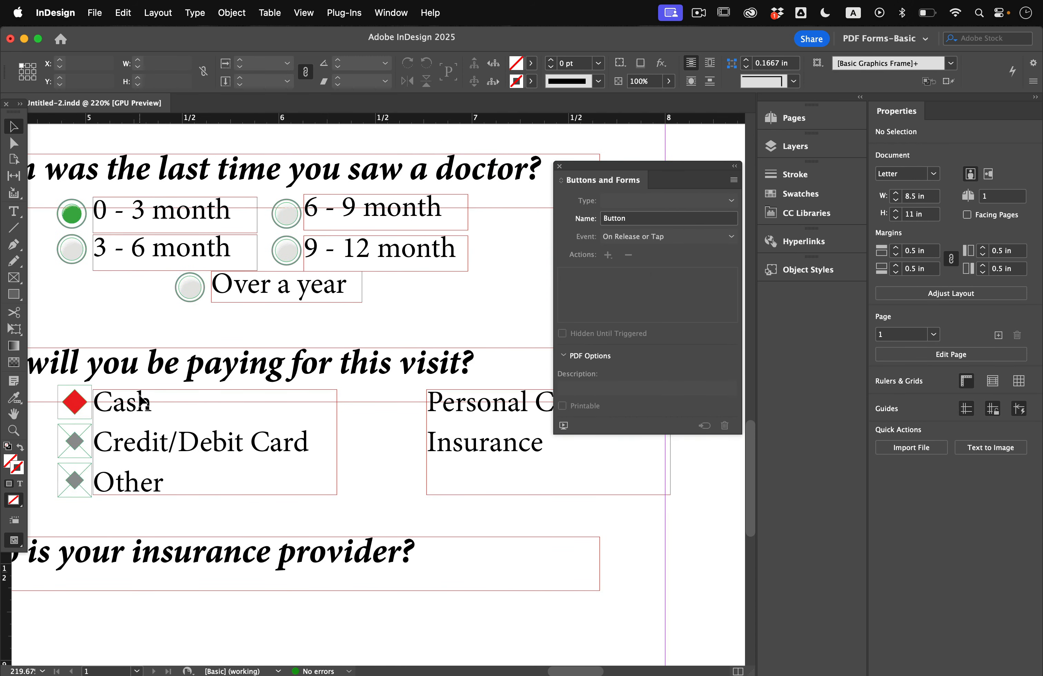
pyautogui.rightClick(76, 435)
pyautogui.click(396, 406)
pyautogui.moveTo(91, 440); pyautogui.dragTo(419, 452)
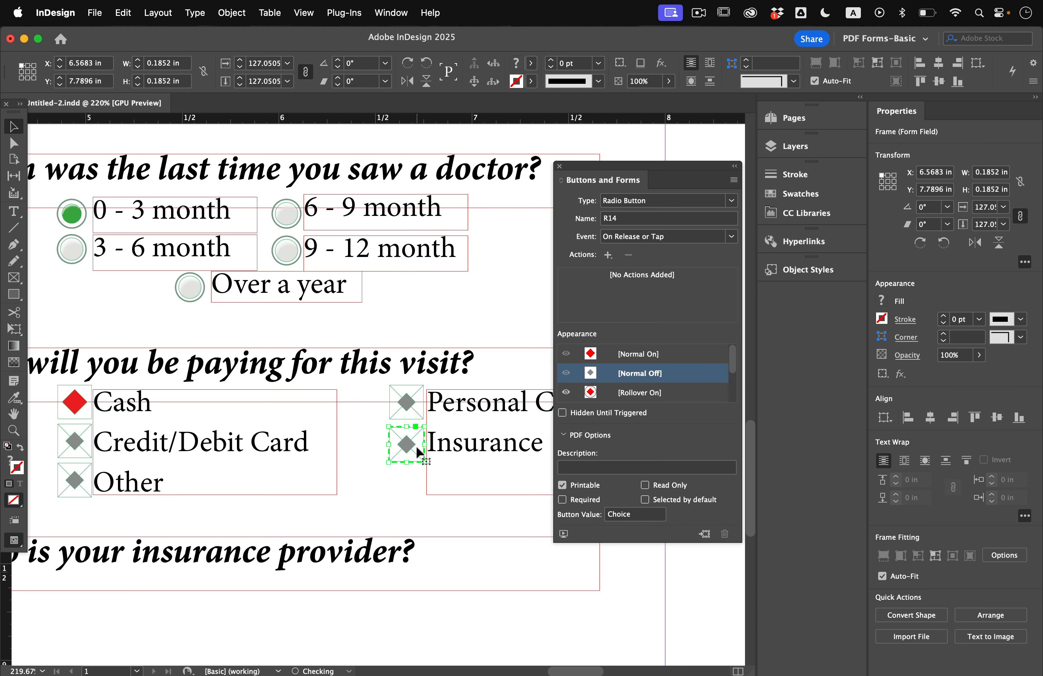
pyautogui.click(373, 480)
# - Select all five payment radio buttons and name them "How to Pay"
pyautogui.moveTo(41, 388); pyautogui.dragTo(428, 525)
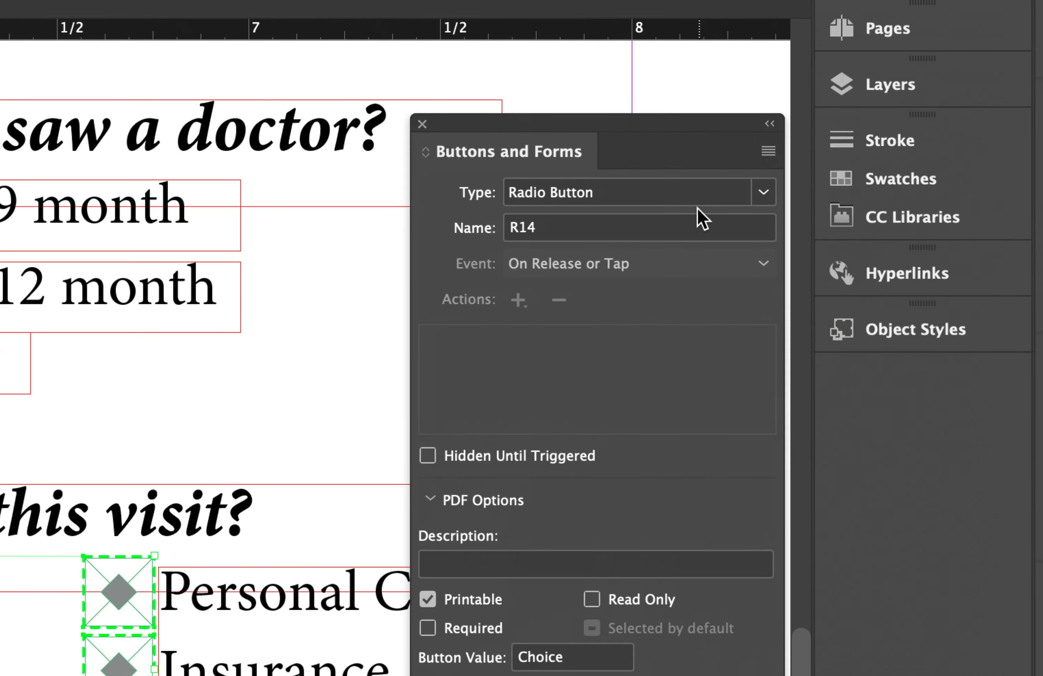
pyautogui.click(643, 222)
pyautogui.write('How')
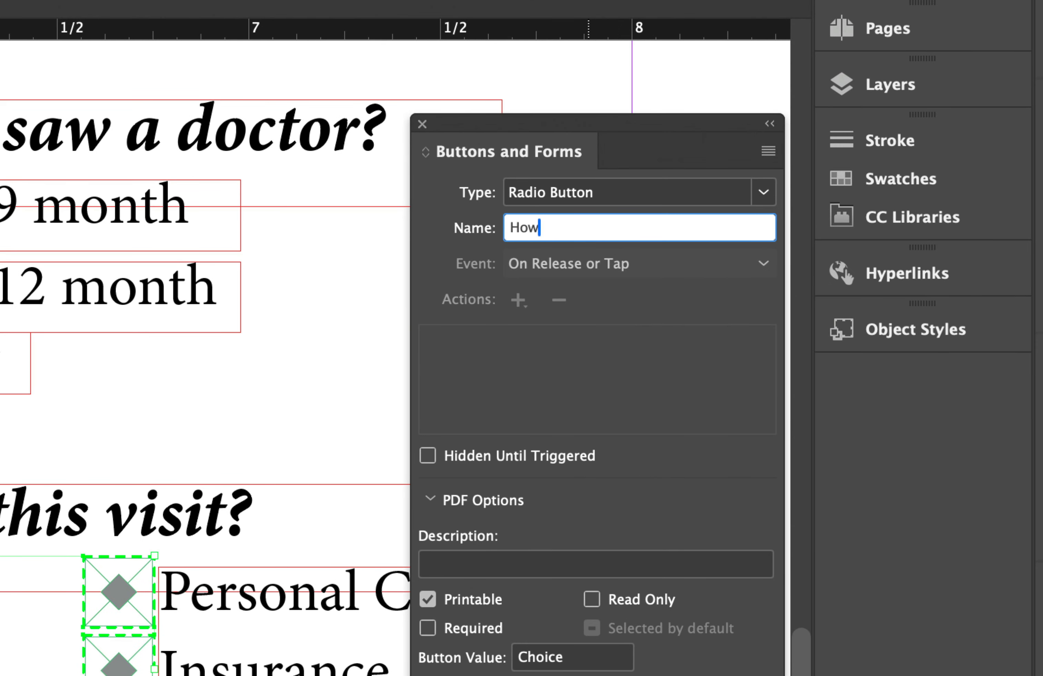
pyautogui.write(' to Pay')
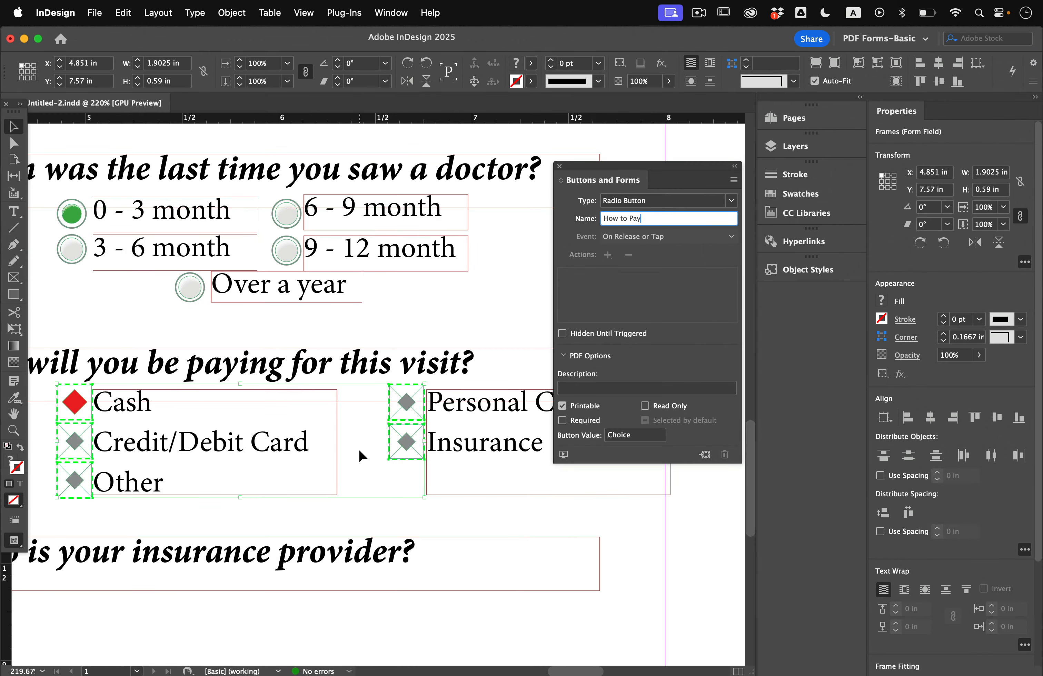
# - Set the Cash radio button to its Normal Off appearance and give it the button value Cash
pyautogui.click(450, 497)
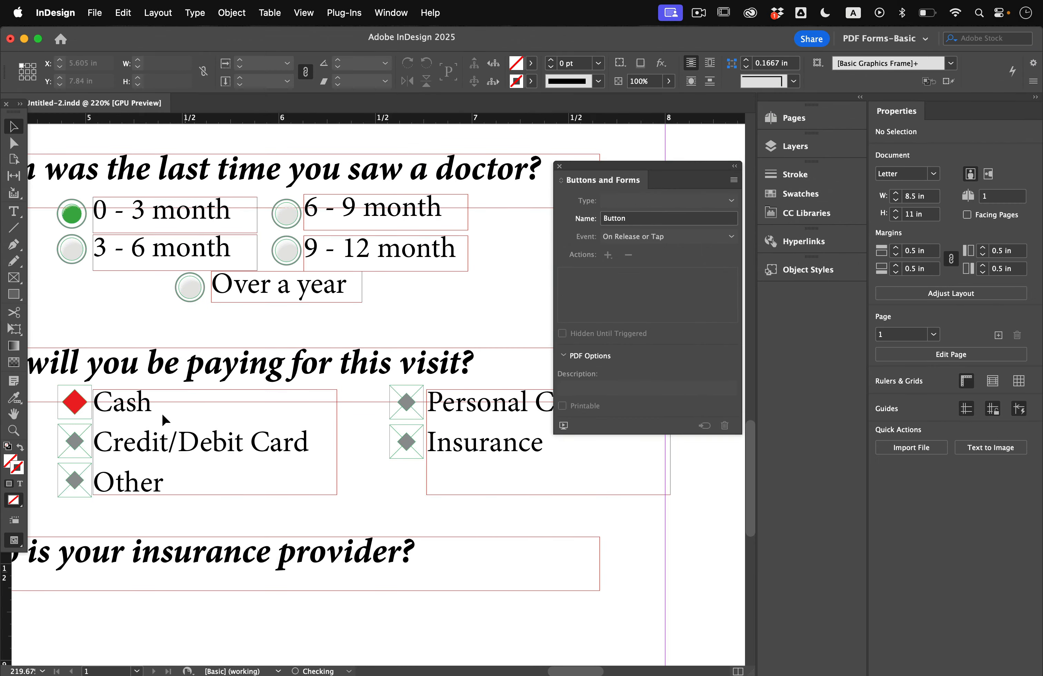
pyautogui.click(75, 402)
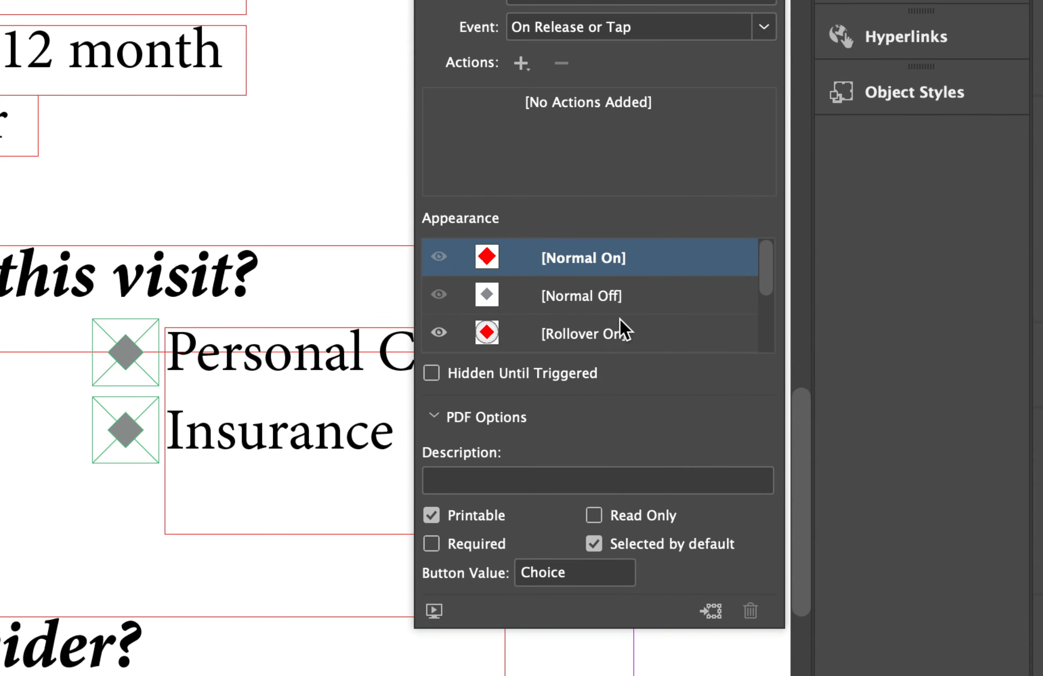
pyautogui.click(615, 299)
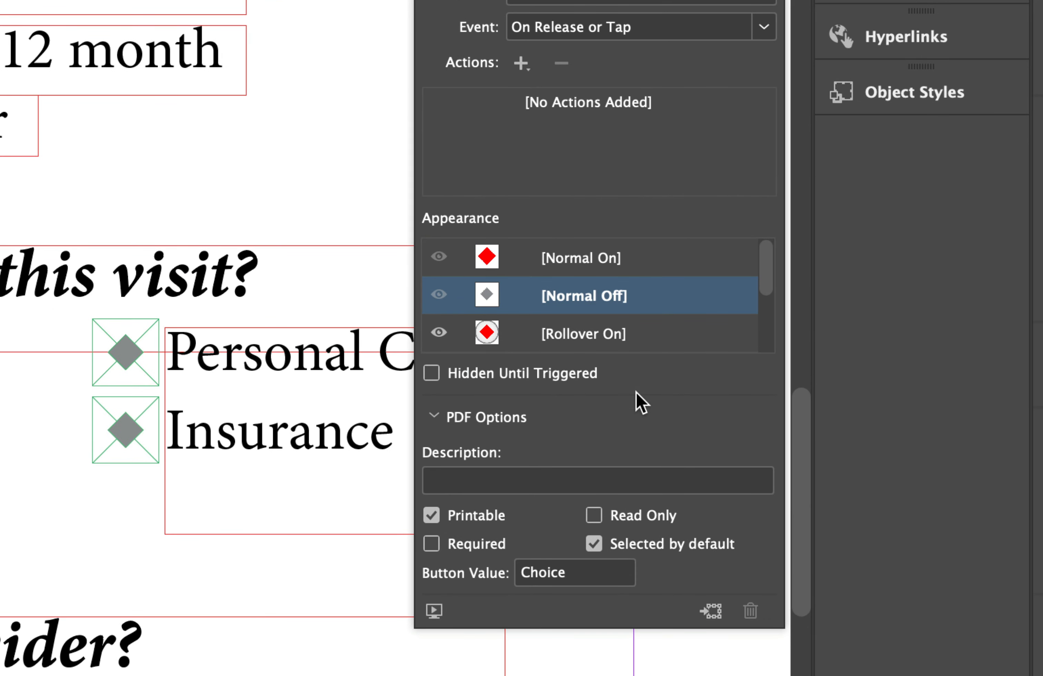
pyautogui.click(549, 576)
pyautogui.doubleClick(549, 576)
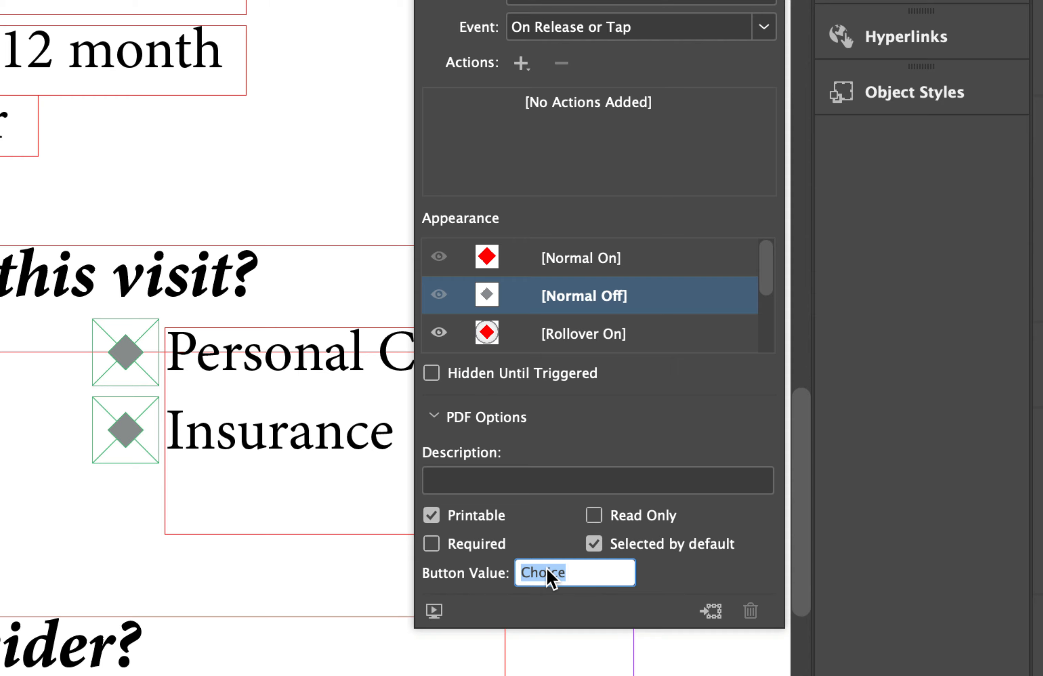
pyautogui.write('Cash')
pyautogui.press('Return')
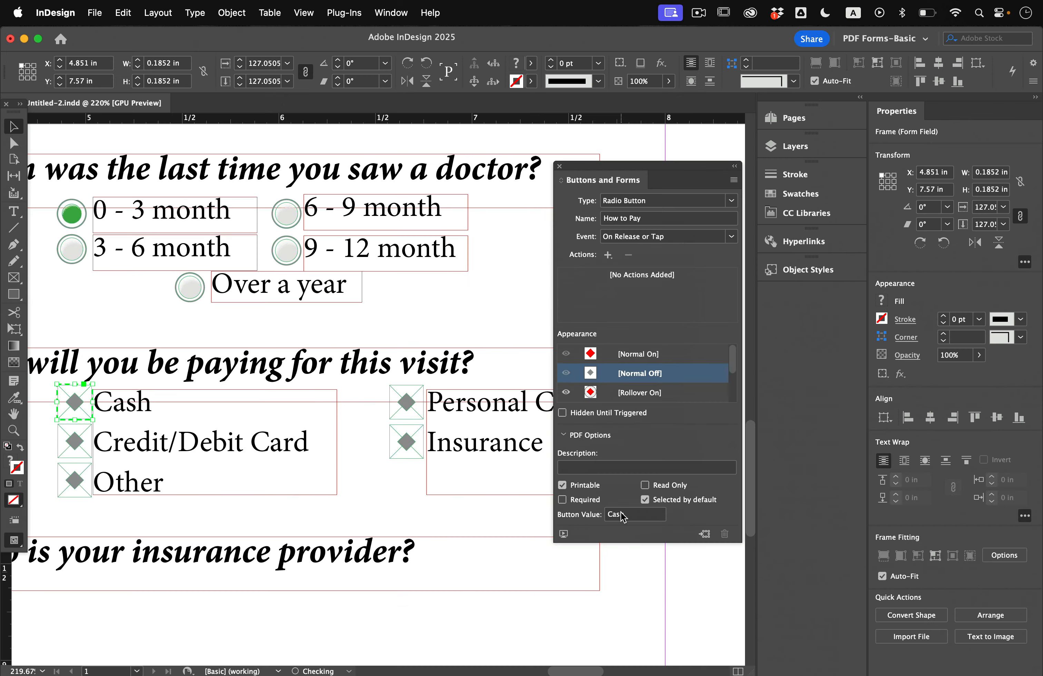
# - Give the Credit/Debit Card radio button the value Credit Card and the Other radio button the value Other
pyautogui.click(87, 443)
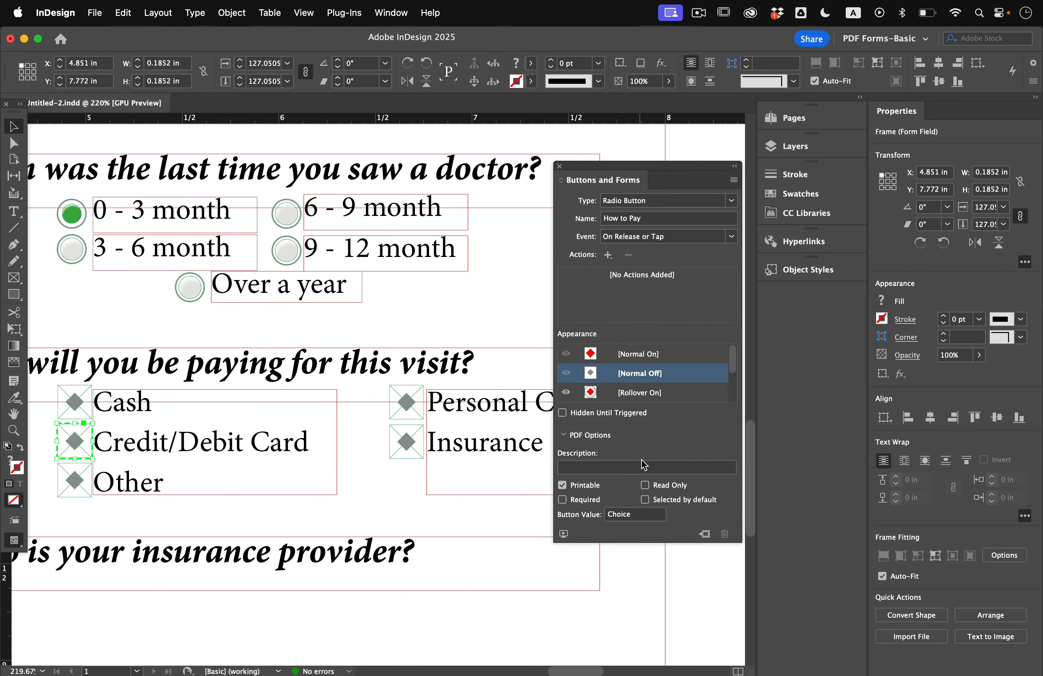
pyautogui.click(621, 516)
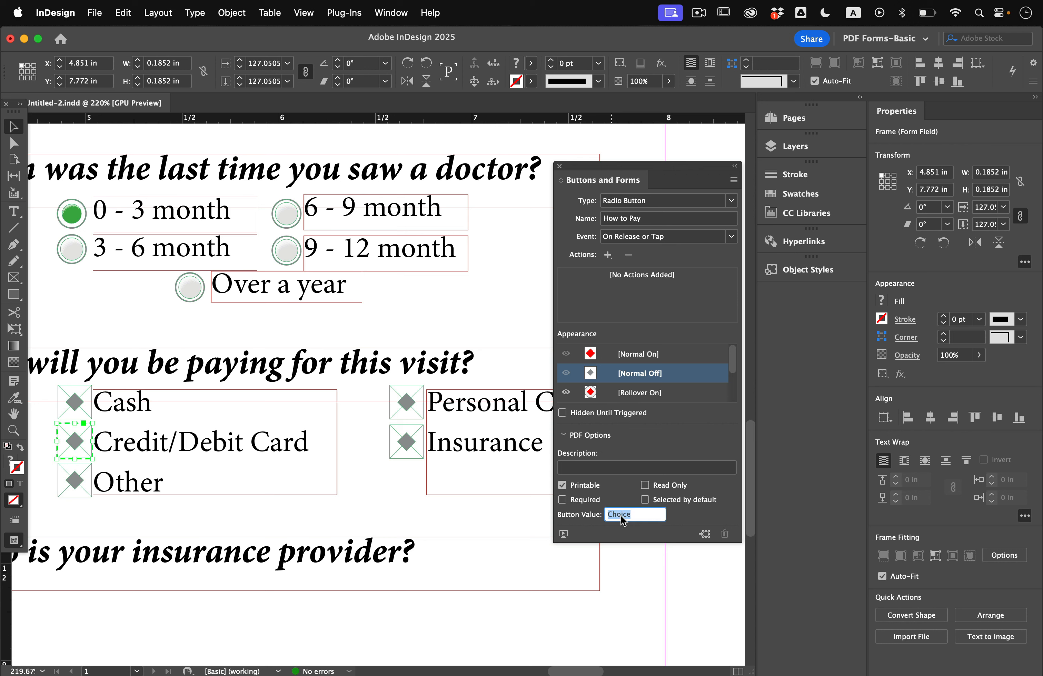
pyautogui.write('Credit Card')
pyautogui.click(75, 481)
pyautogui.click(624, 515)
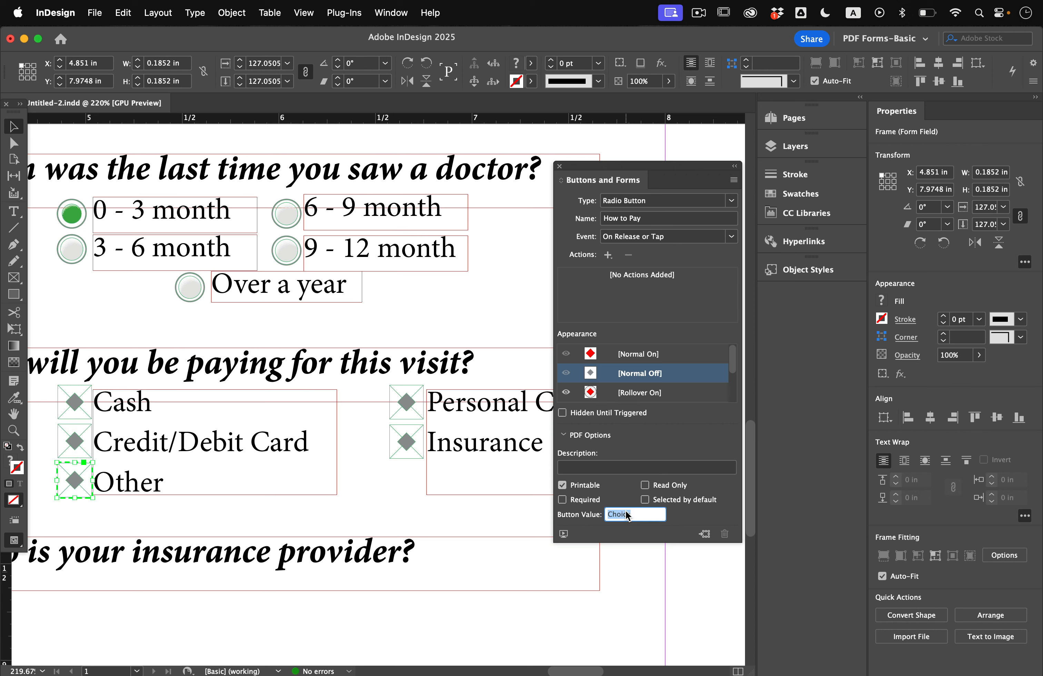
pyautogui.write('Other')
# - Set the button values of the remaining two payment radio buttons to Personal Check and Insurance, and deselect everything
pyautogui.click(413, 408)
pyautogui.hscroll(3, 447, 423)
pyautogui.scroll(-1, 447, 423)
pyautogui.doubleClick(626, 517)
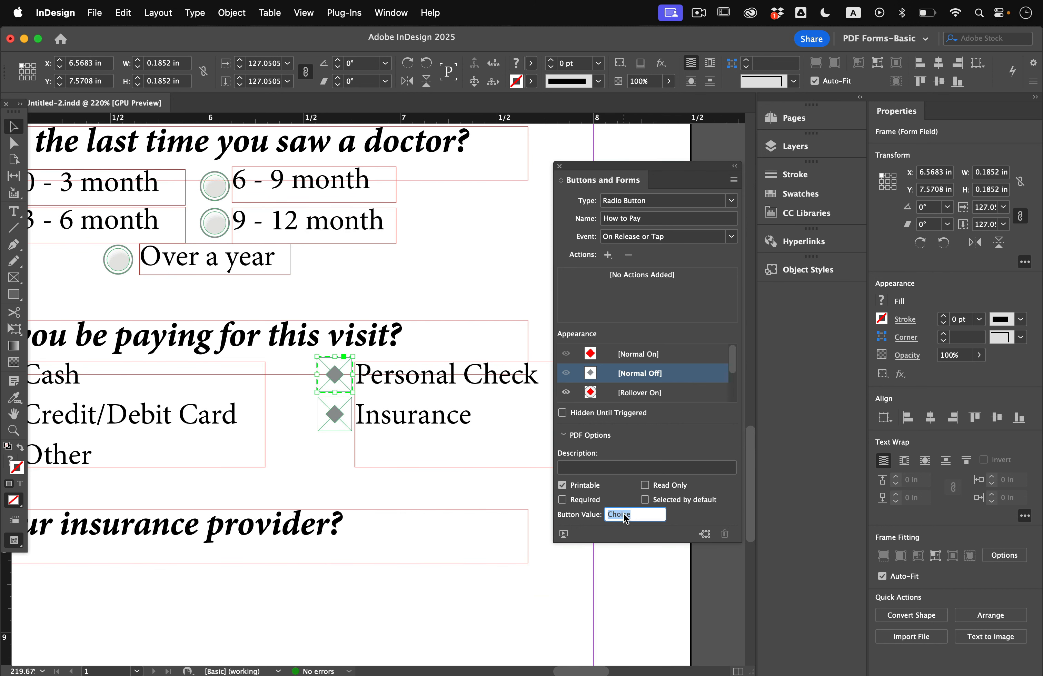
pyautogui.write('Personal CHeck')
pyautogui.click(339, 415)
pyautogui.doubleClick(626, 514)
pyautogui.press('BackSpace')
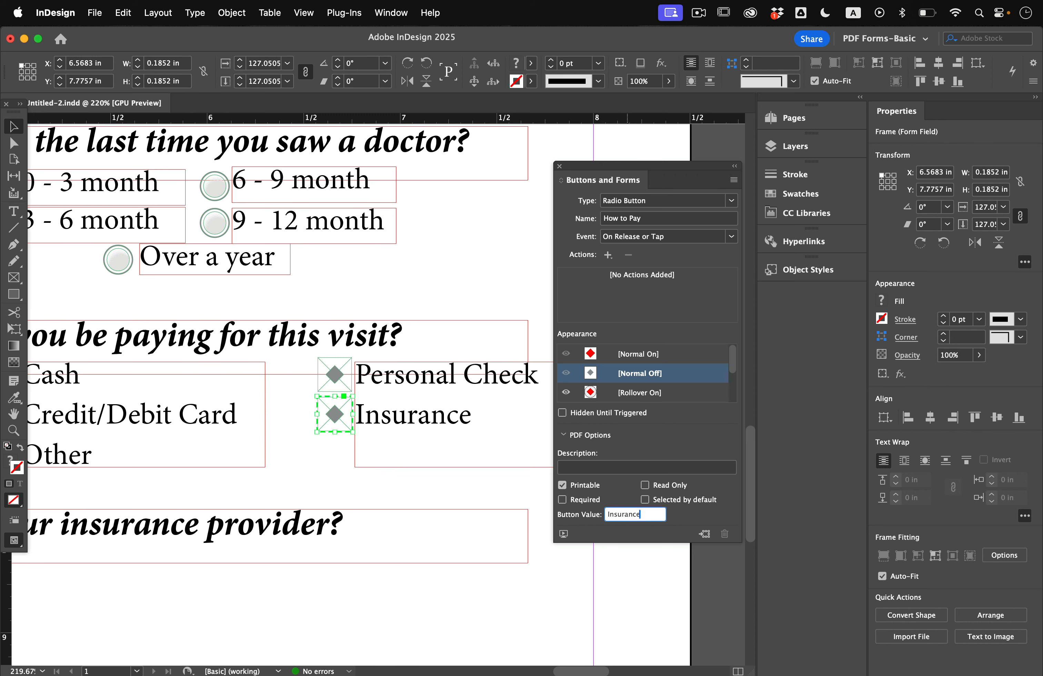
pyautogui.press('Return')
pyautogui.press('super+shift+a')
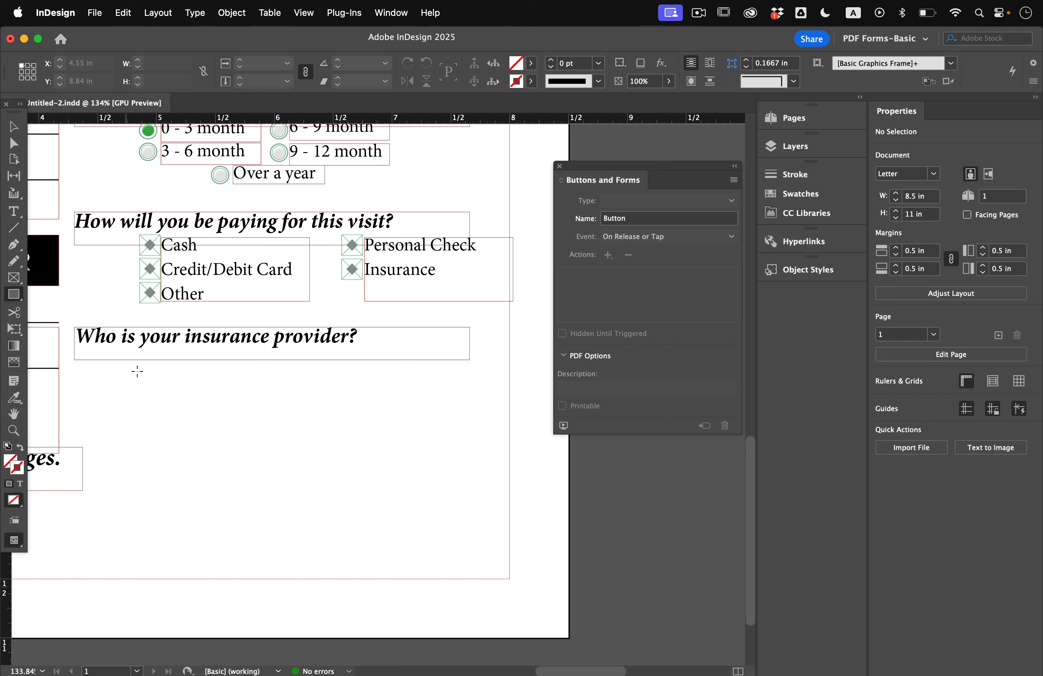
# - Draw a rectangle about 2.31 in wide and 0.99 in high below "Who is your insurance provider?" and make it a list box
pyautogui.moveTo(139, 375)
pyautogui.mouseDown()
pyautogui.moveTo(179, 431)
pyautogui.moveTo(259, 473)
pyautogui.moveTo(411, 490)
pyautogui.mouseUp()
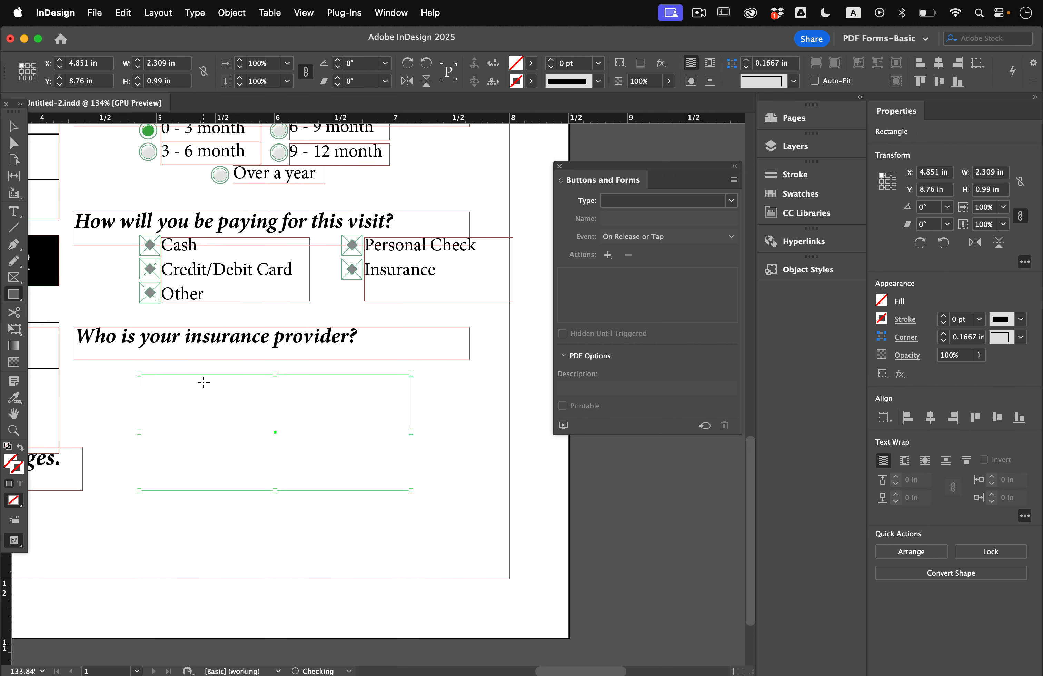
pyautogui.click(731, 201)
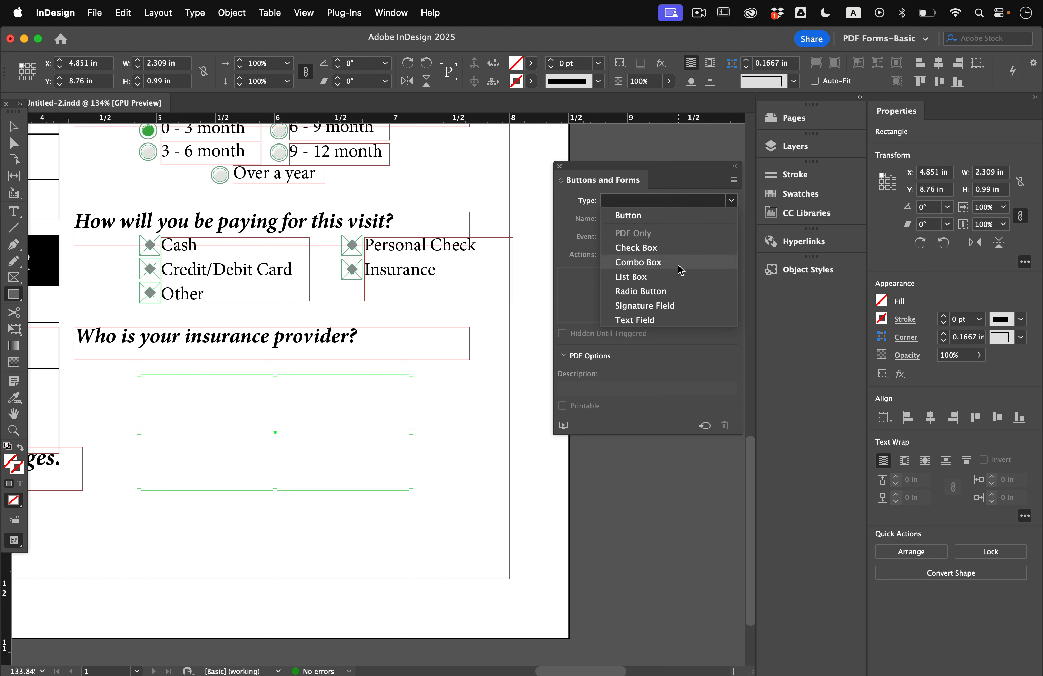
pyautogui.click(679, 277)
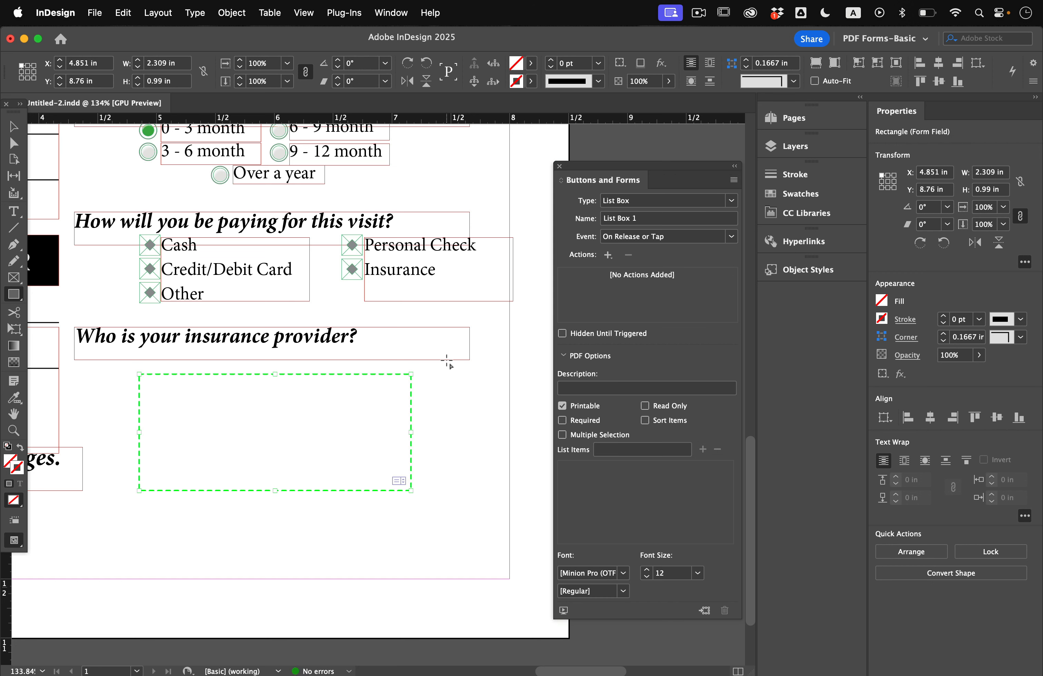
# - Switch to Doctors Office Form Text.rtf, copy the five insurance provider names together, and return to InDesign
pyautogui.hotkey('ctrl', 'Up')
pyautogui.click(389, 362)
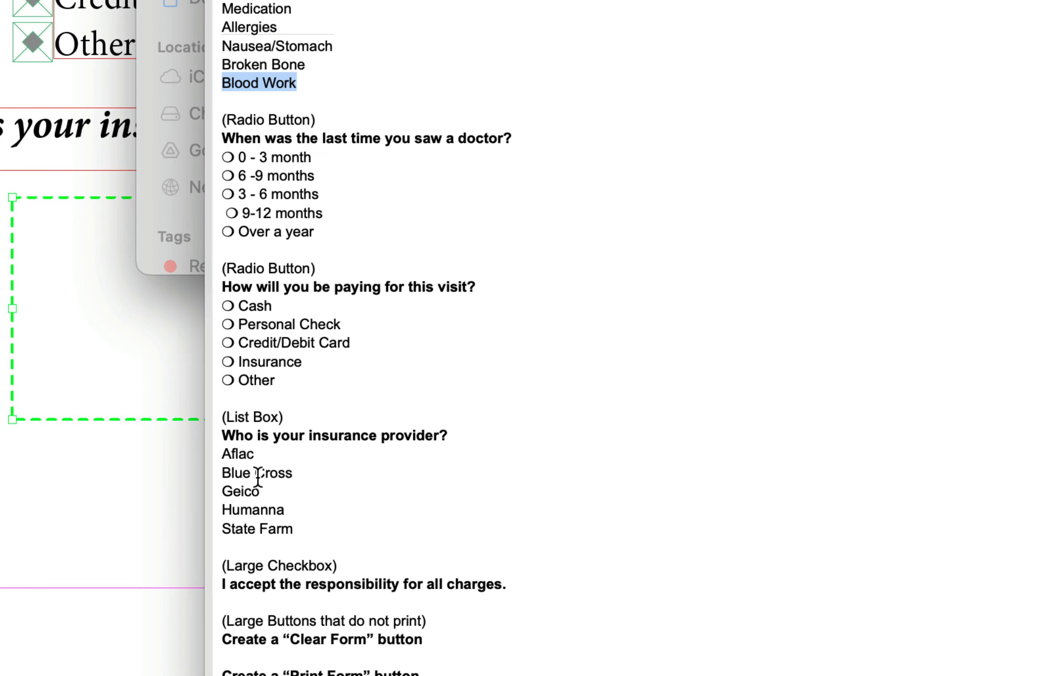
pyautogui.moveTo(293, 530); pyautogui.dragTo(219, 457)
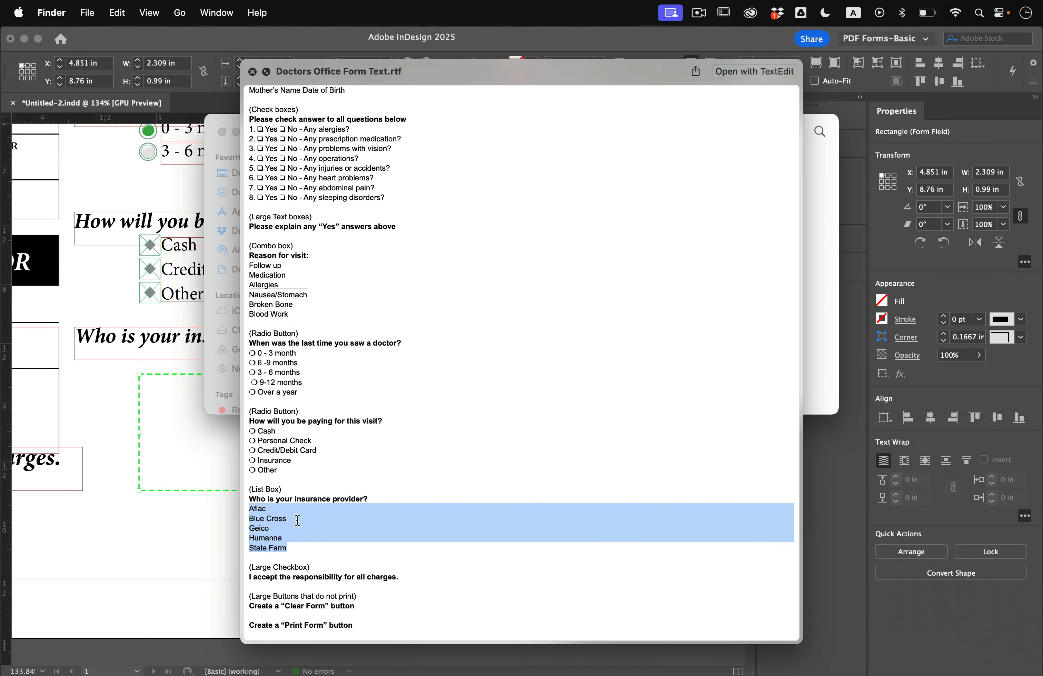
pyautogui.click(861, 469)
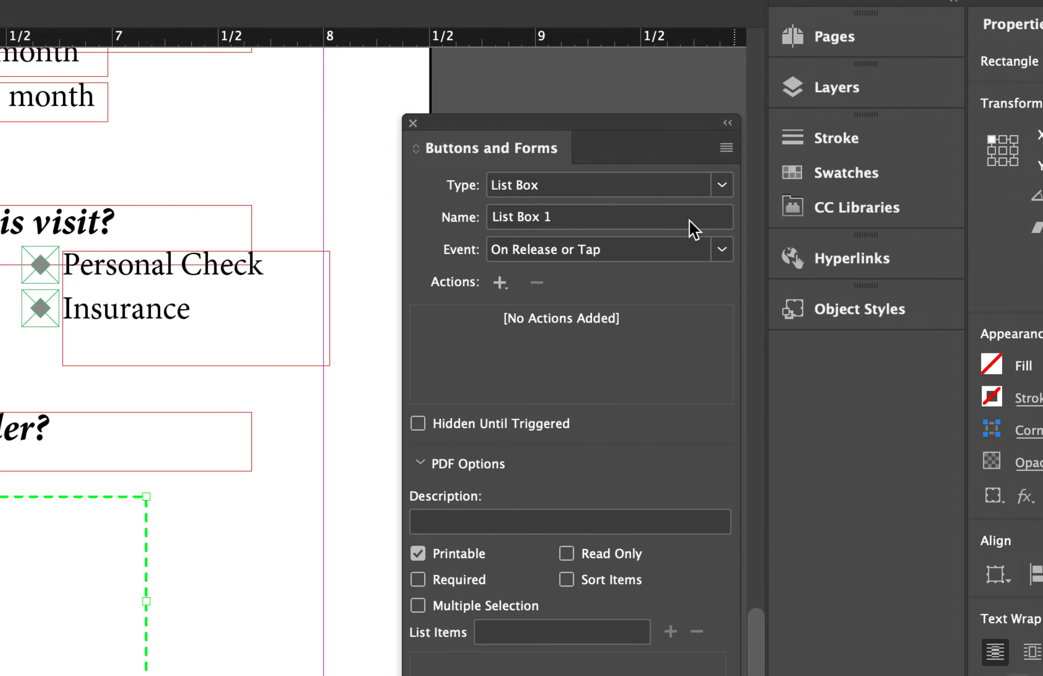
# - Name the list box Insurance and enter Insurance as its description
pyautogui.doubleClick(632, 217)
pyautogui.tripleClick(544, 222)
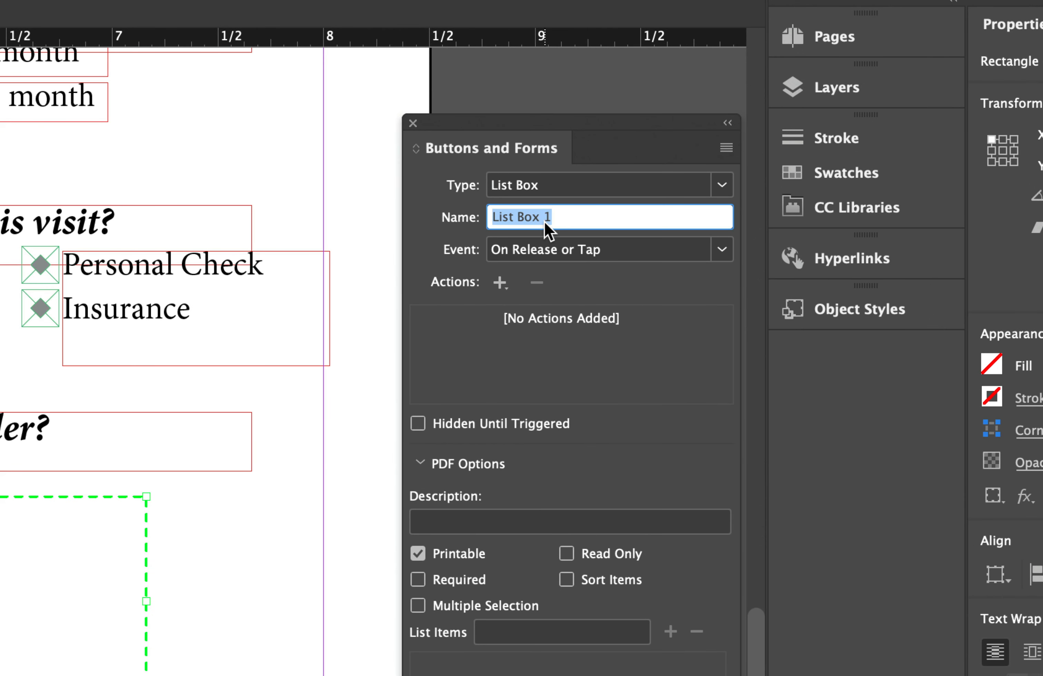
pyautogui.press('BackSpace')
pyautogui.write('Insurance')
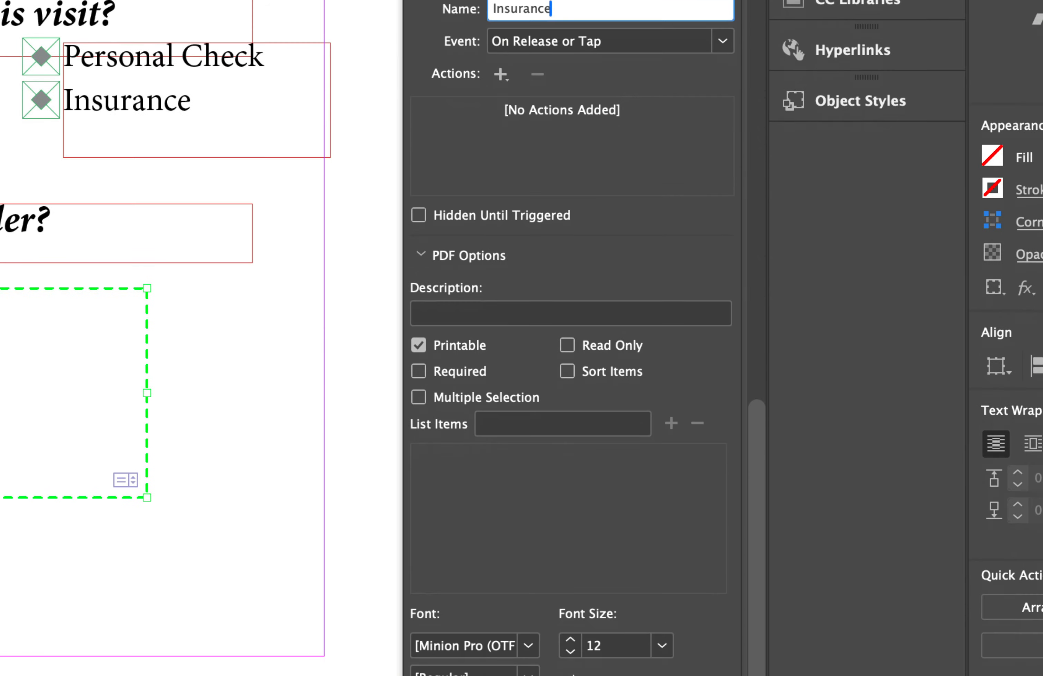
pyautogui.click(497, 314)
pyautogui.write('Inc')
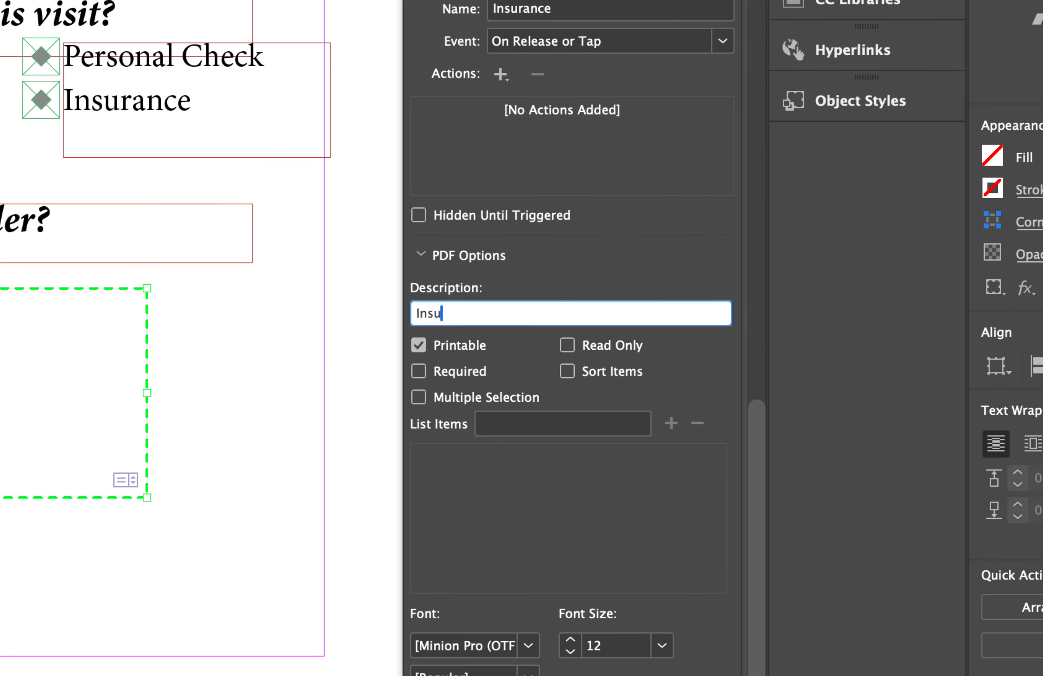
pyautogui.write('rance')
# - Try to paste the whole copied provider list as a list item, and clear the entry
pyautogui.click(531, 424)
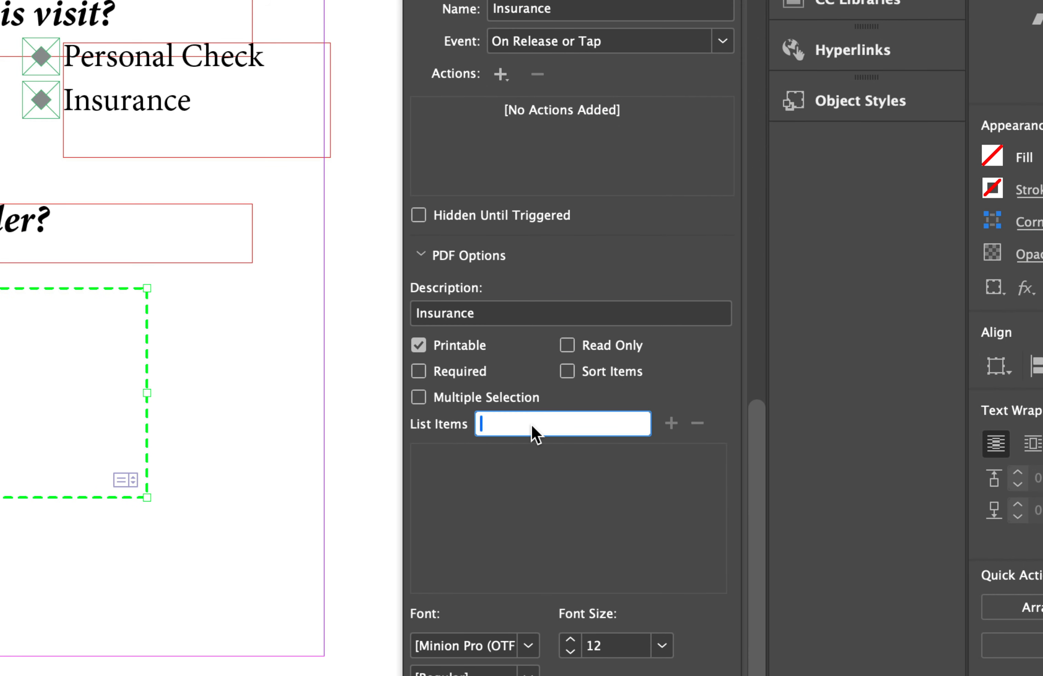
pyautogui.press('super+v')
pyautogui.press('super+a')
pyautogui.press('BackSpace')
# - Add Aflac, Blue Cross, Geico, Humanna and State Farm from Doctors Office Form Text.rtf as list items, enable Sort Items, and deselect the list box
pyautogui.hotkey('ctrl', 'Up')
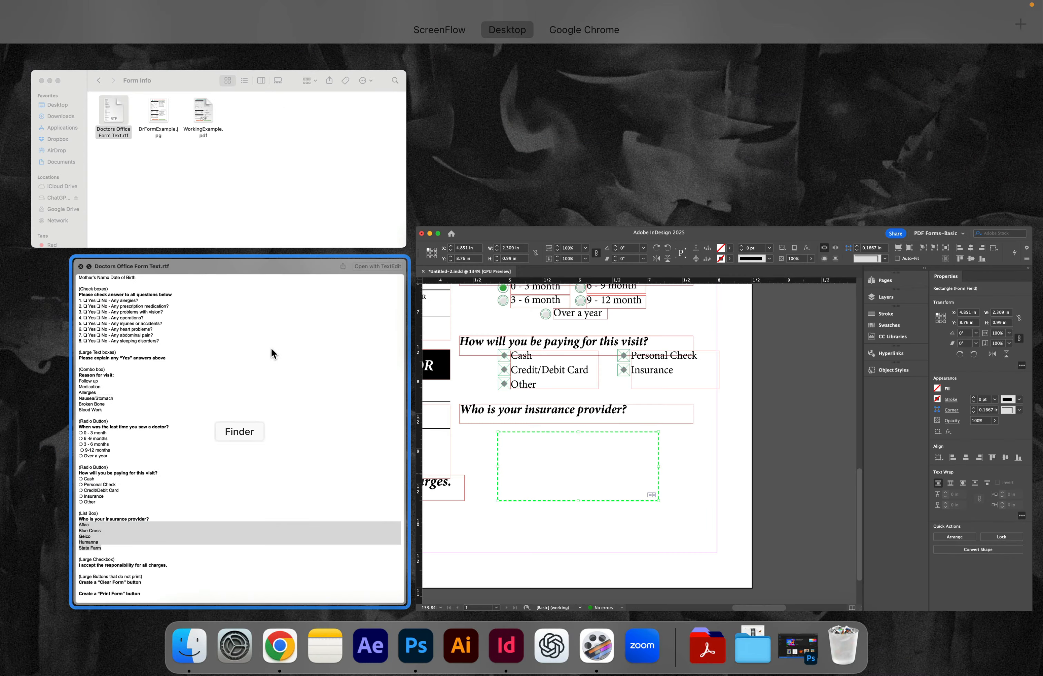
pyautogui.click(271, 348)
pyautogui.moveTo(315, 513); pyautogui.dragTo(224, 510)
pyautogui.press('super+c')
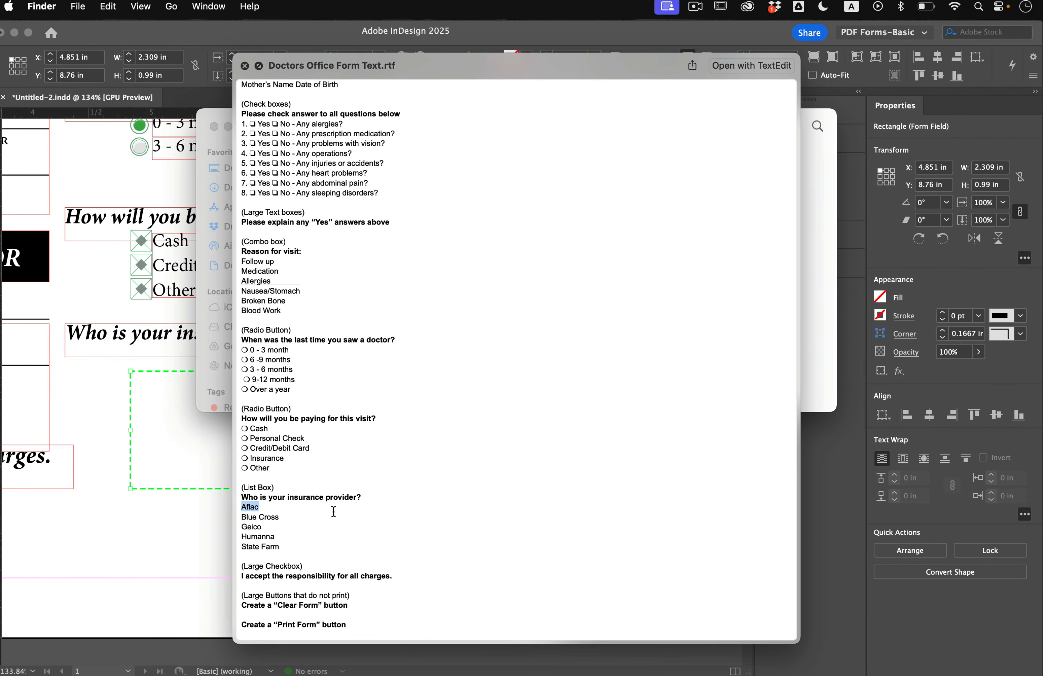
pyautogui.click(814, 371)
pyautogui.click(716, 423)
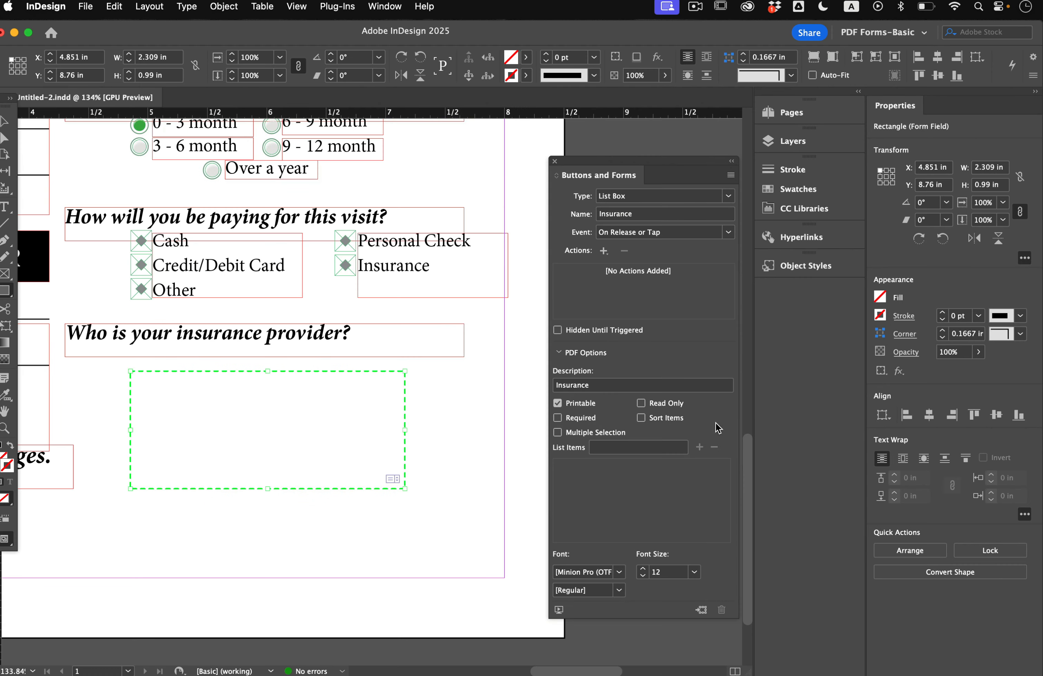
pyautogui.click(601, 389)
pyautogui.click(616, 447)
pyautogui.press('super+v')
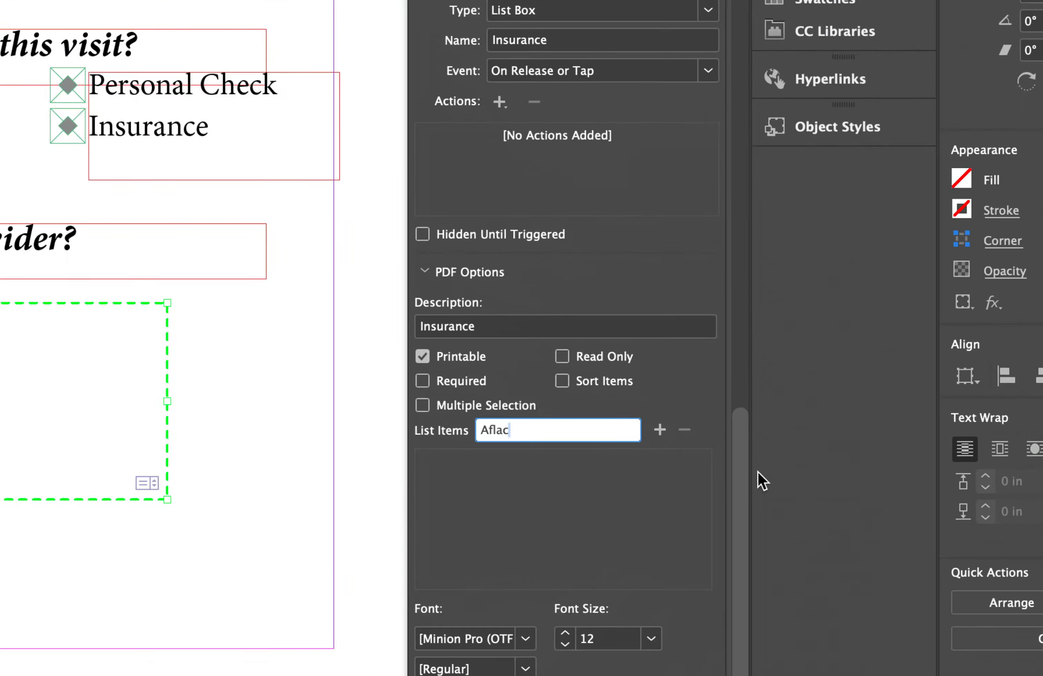
pyautogui.click(660, 430)
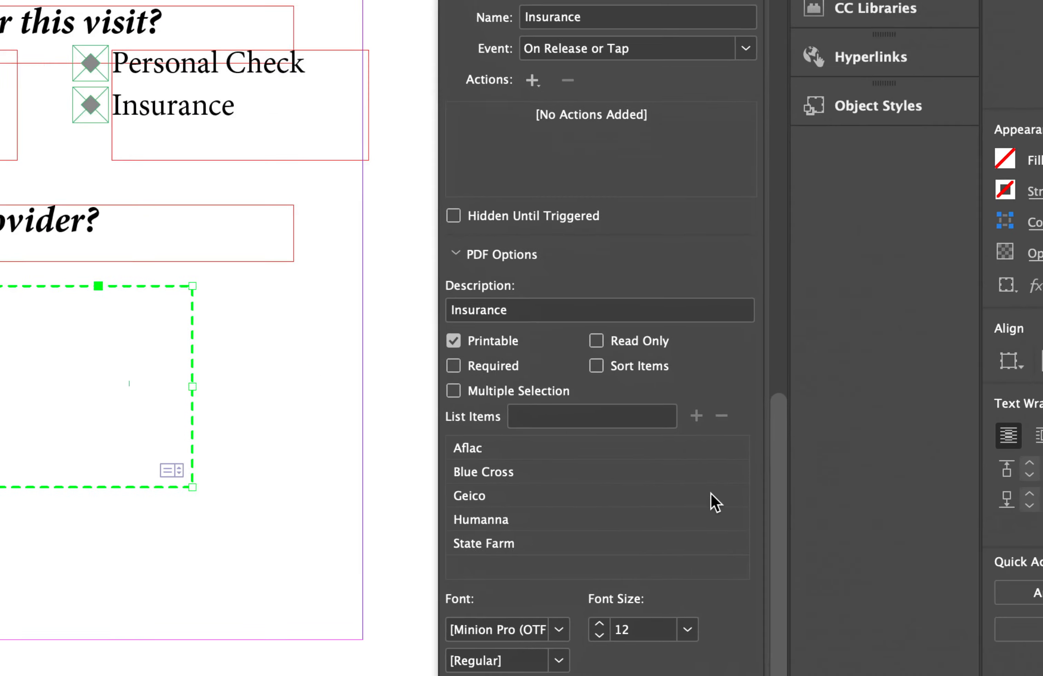
pyautogui.click(596, 366)
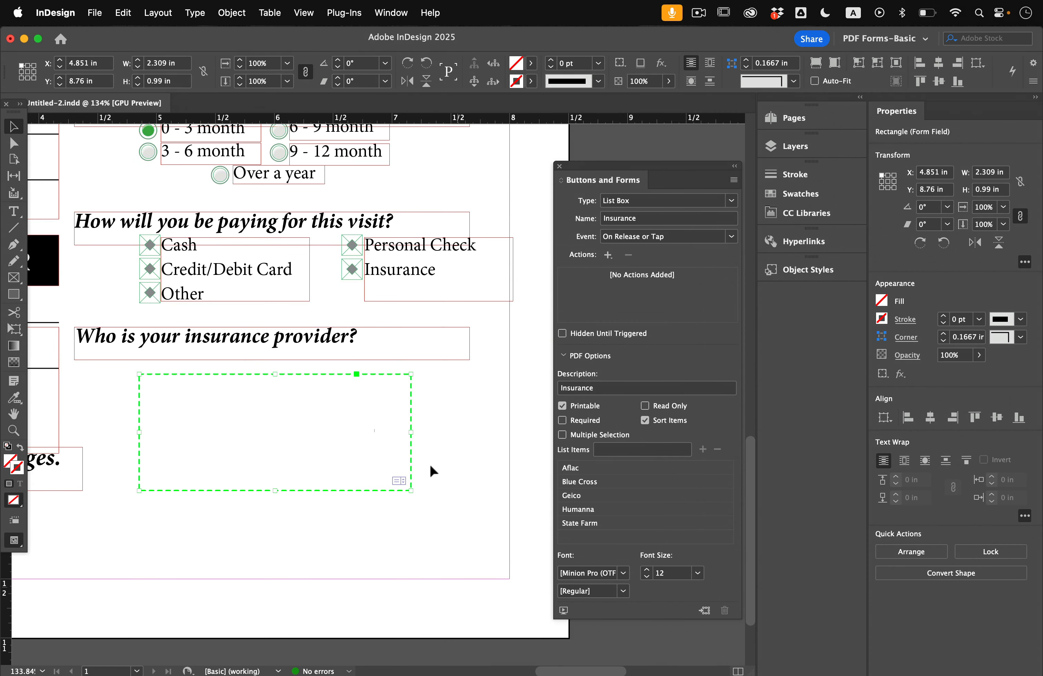
pyautogui.click(421, 534)
# - Place check box 001 from the Sample Buttons And Forms library before "I accept the responsibility for all charges."
pyautogui.hscroll(-10, 421, 534)
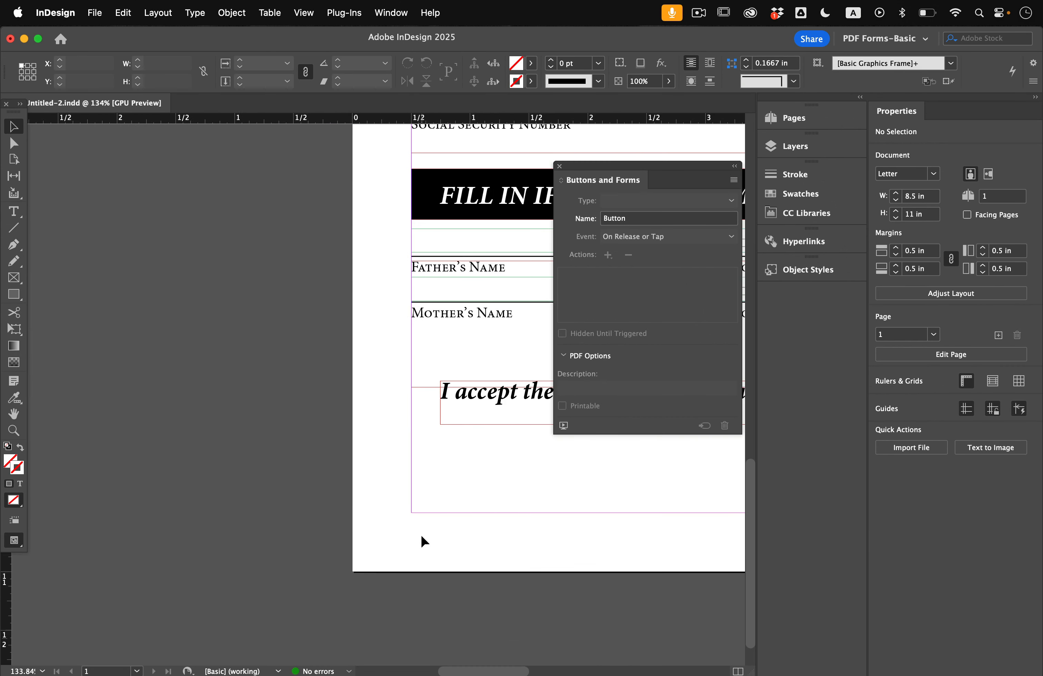
pyautogui.hscroll(5, 420, 534)
pyautogui.scroll(2, 421, 534)
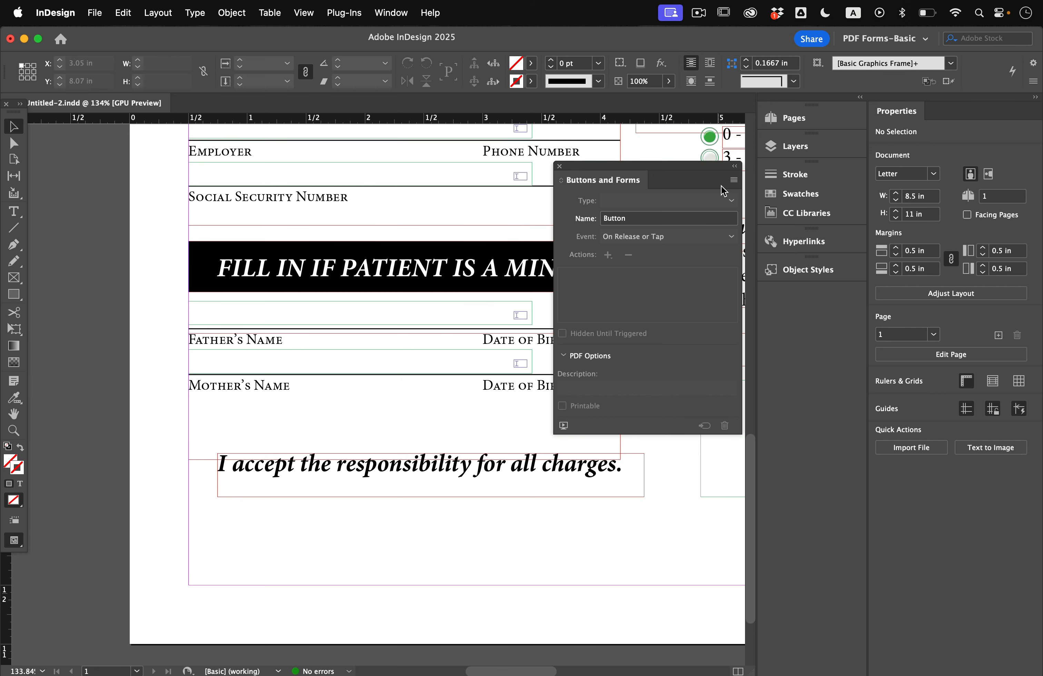
pyautogui.click(733, 181)
pyautogui.click(764, 188)
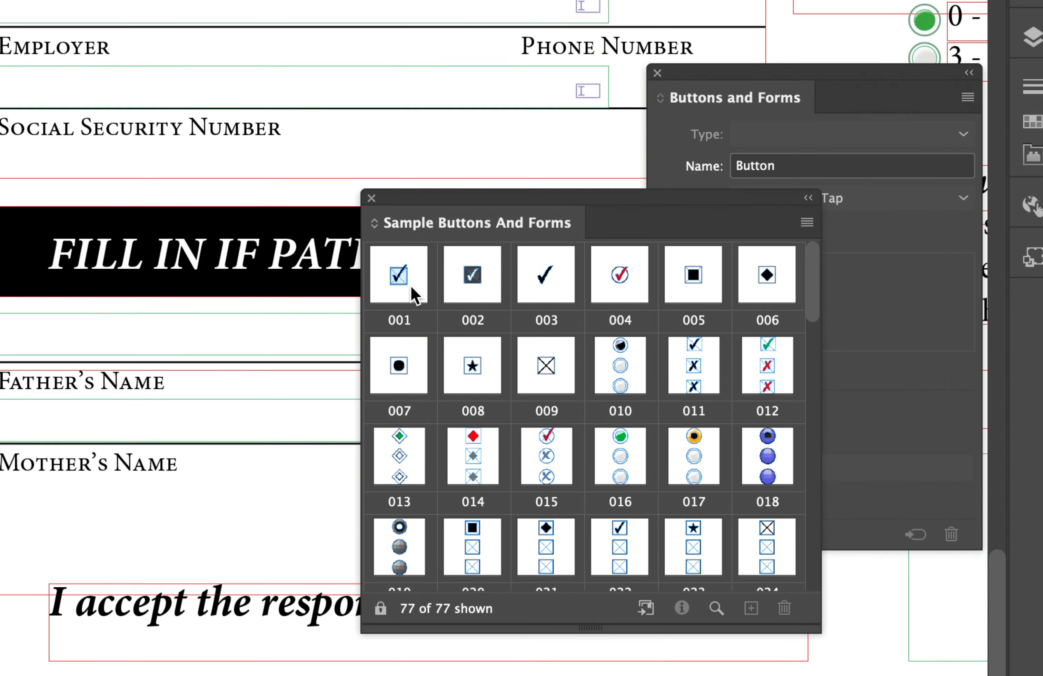
pyautogui.moveTo(407, 284); pyautogui.dragTo(91, 568)
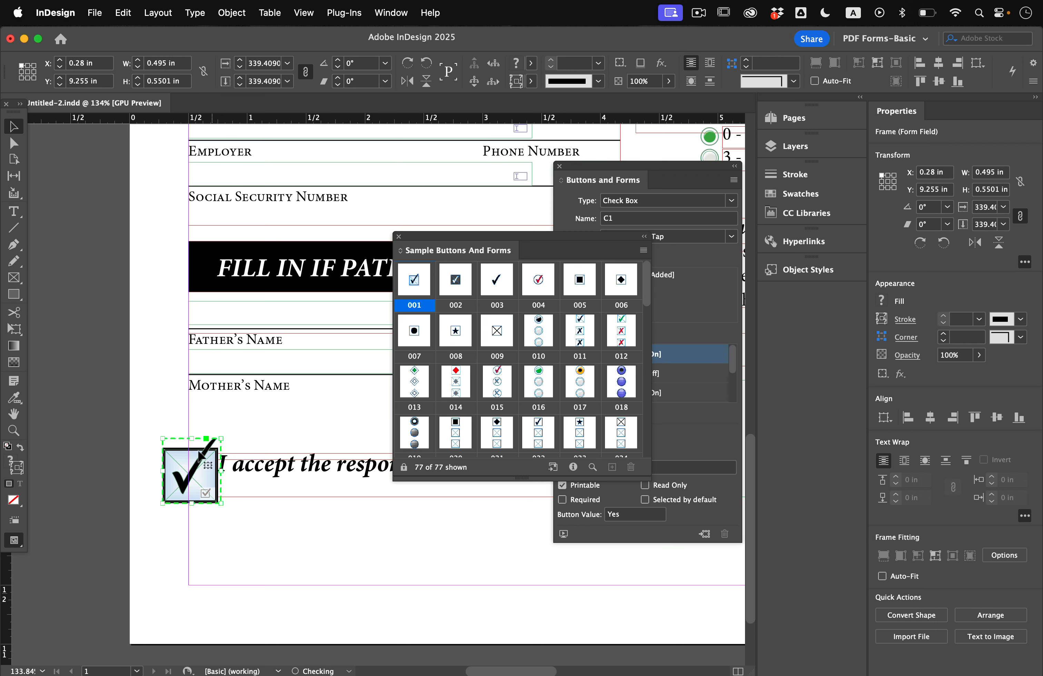
# - Scale the responsibility check box to about 0.35 by 0.38 in and nudge it into place beside its text
pyautogui.click(250, 466)
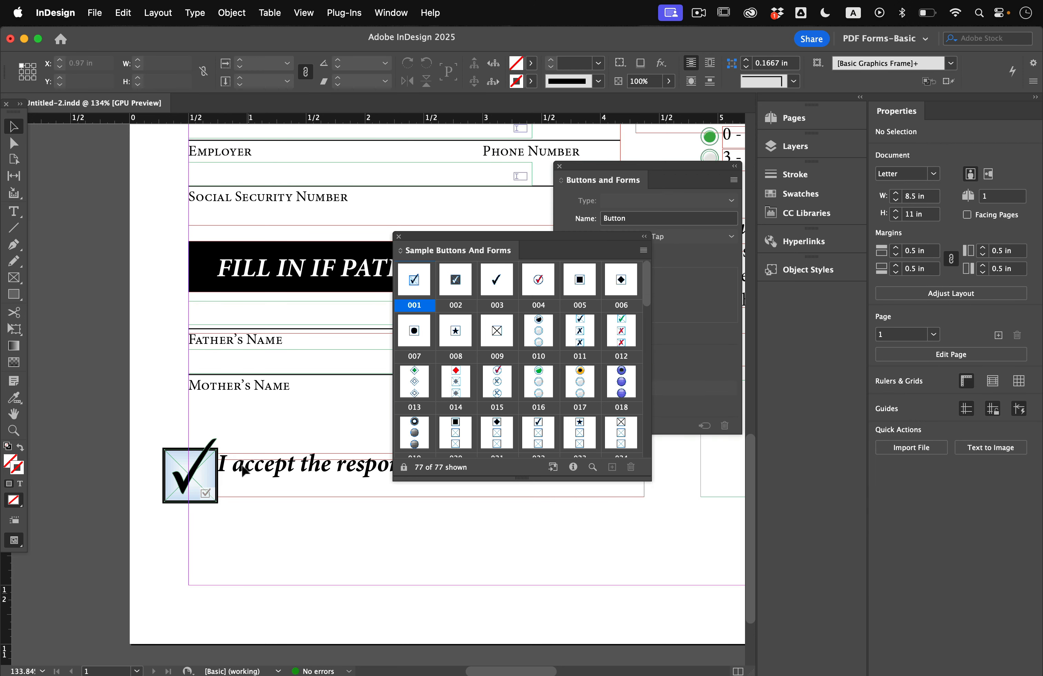
pyautogui.click(179, 474)
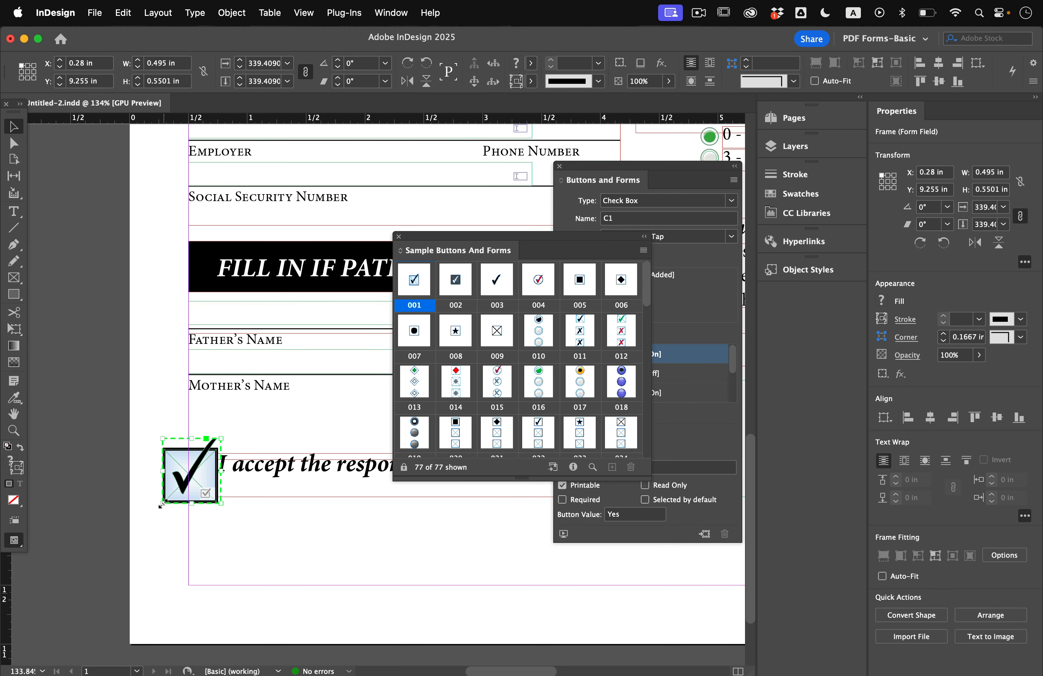
pyautogui.moveTo(163, 503); pyautogui.dragTo(180, 483)
pyautogui.press('Left')
pyautogui.press('Left')
pyautogui.press('Left')
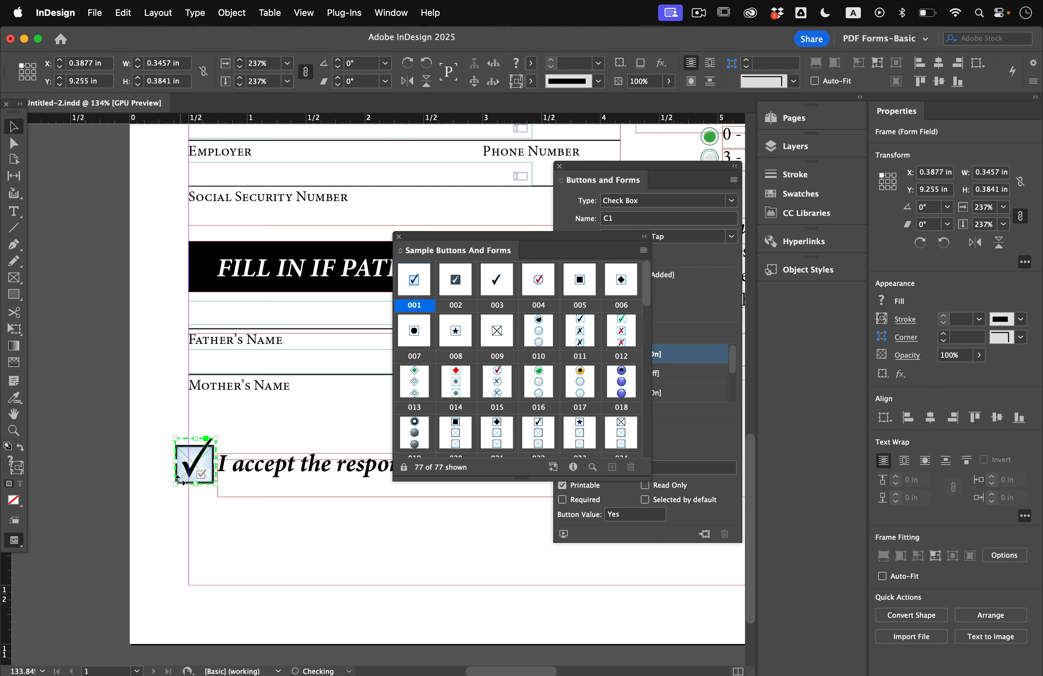
pyautogui.press('Right')
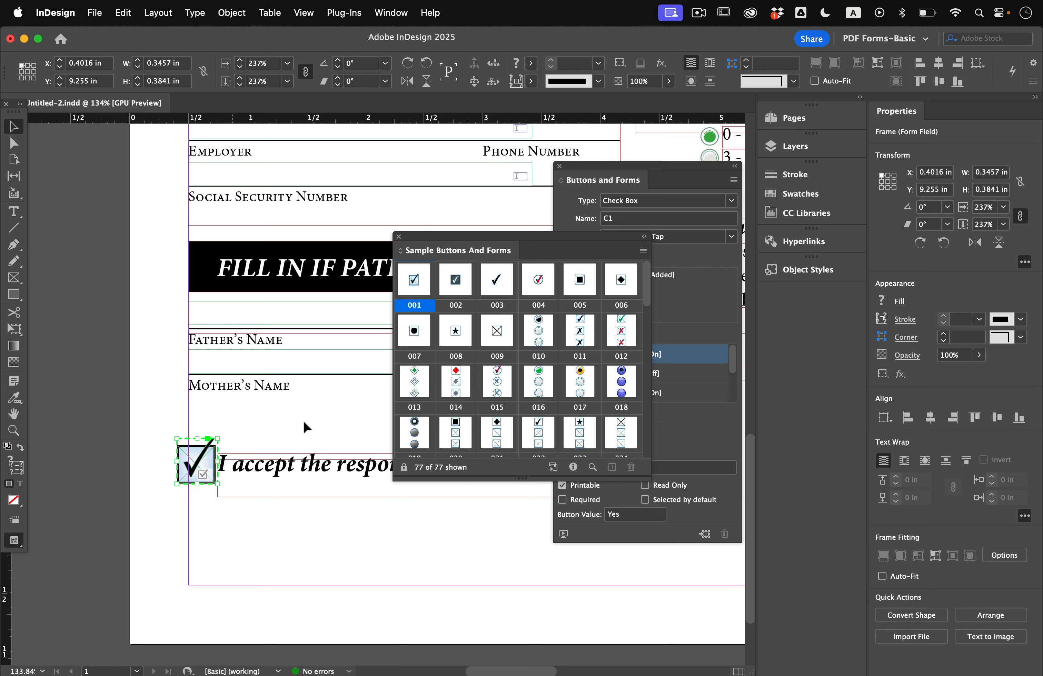
# - Name the responsibility check box "I accept all charges", switch it to its [Normal Off] appearance, and deselect it
pyautogui.click(399, 238)
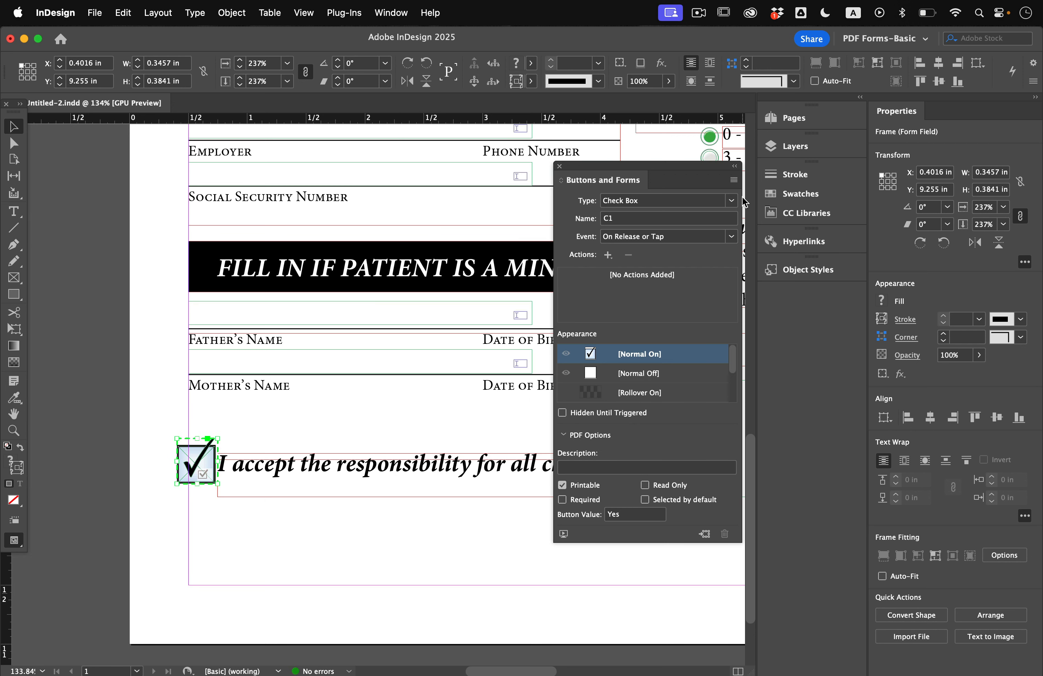
pyautogui.click(639, 219)
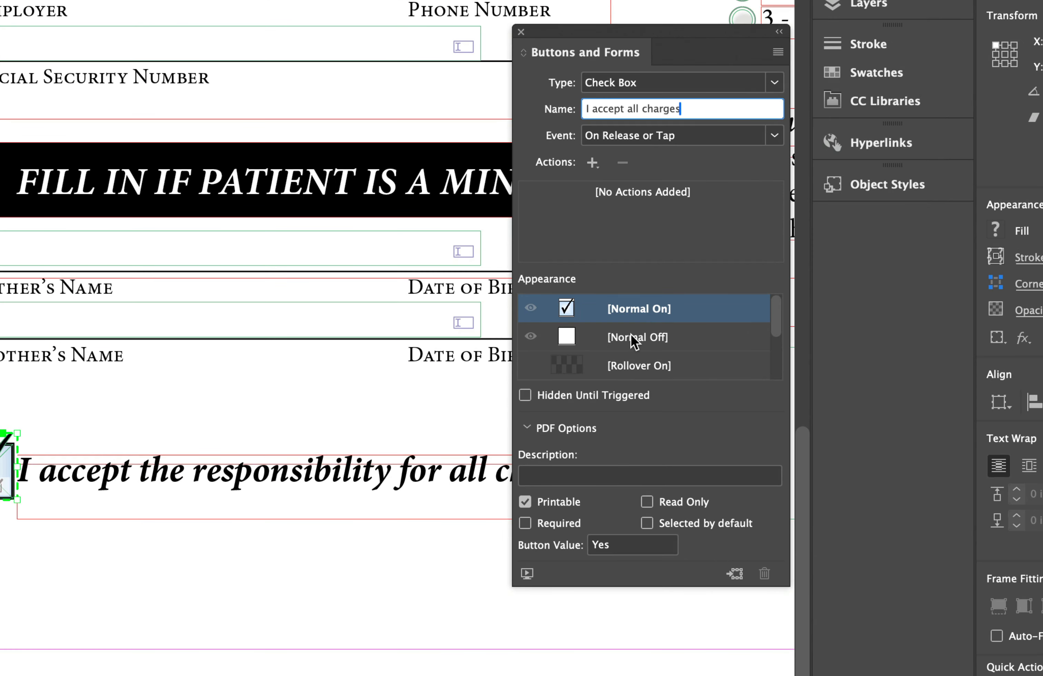
pyautogui.click(635, 375)
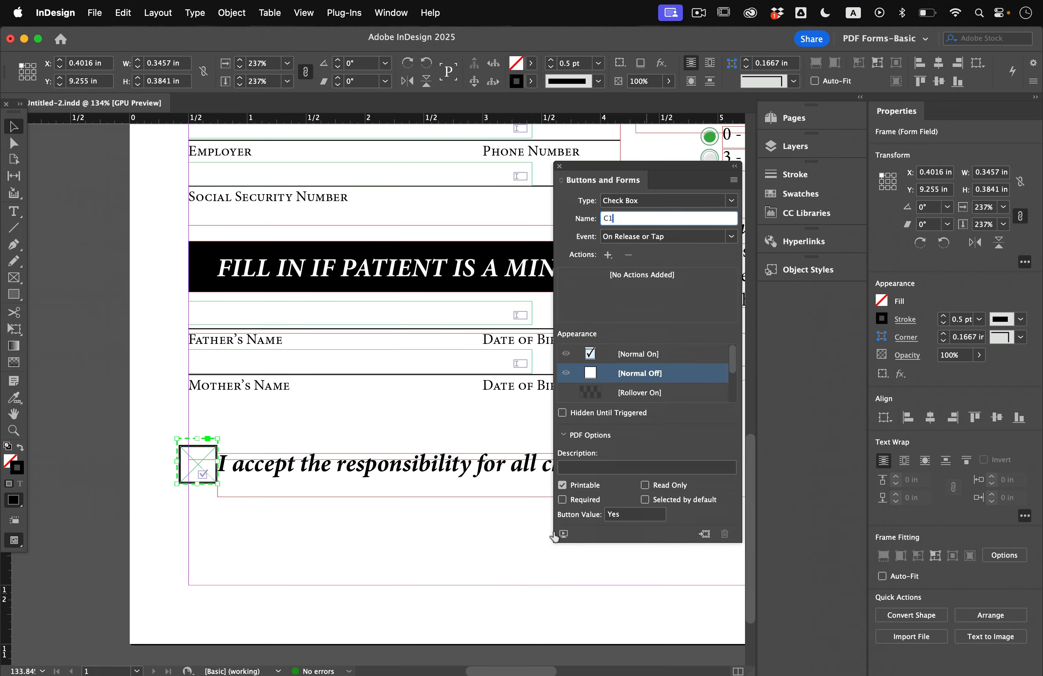
pyautogui.click(286, 564)
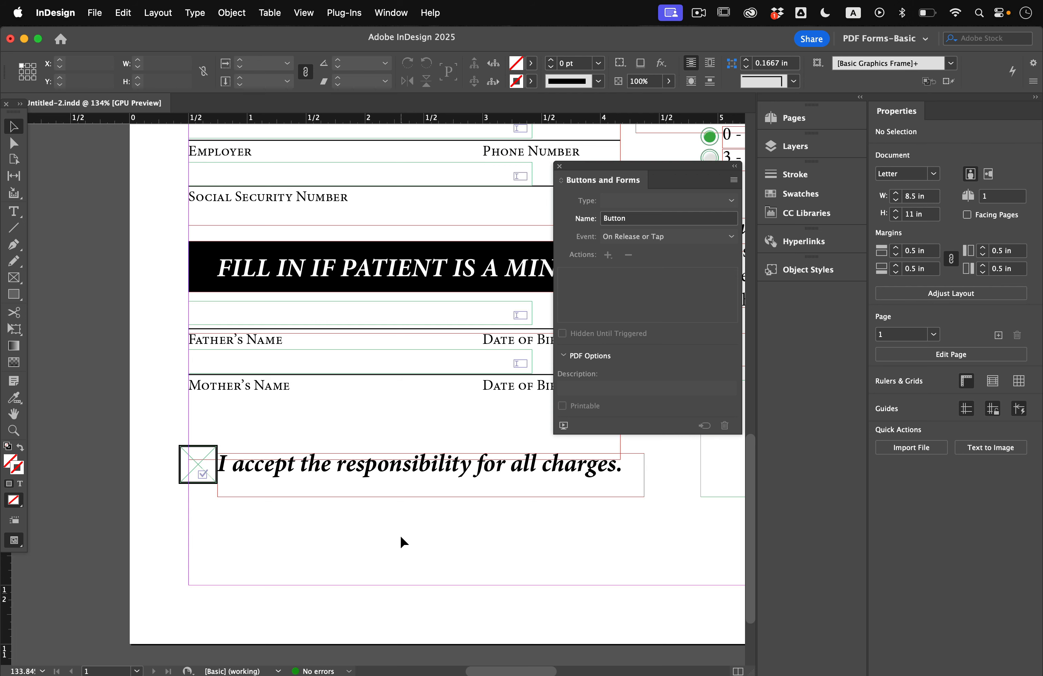
# - Make the Template layer visible to reveal the button placeholders at the foot of the form
pyautogui.scroll(-5, 401, 537)
pyautogui.hscroll(3, 401, 536)
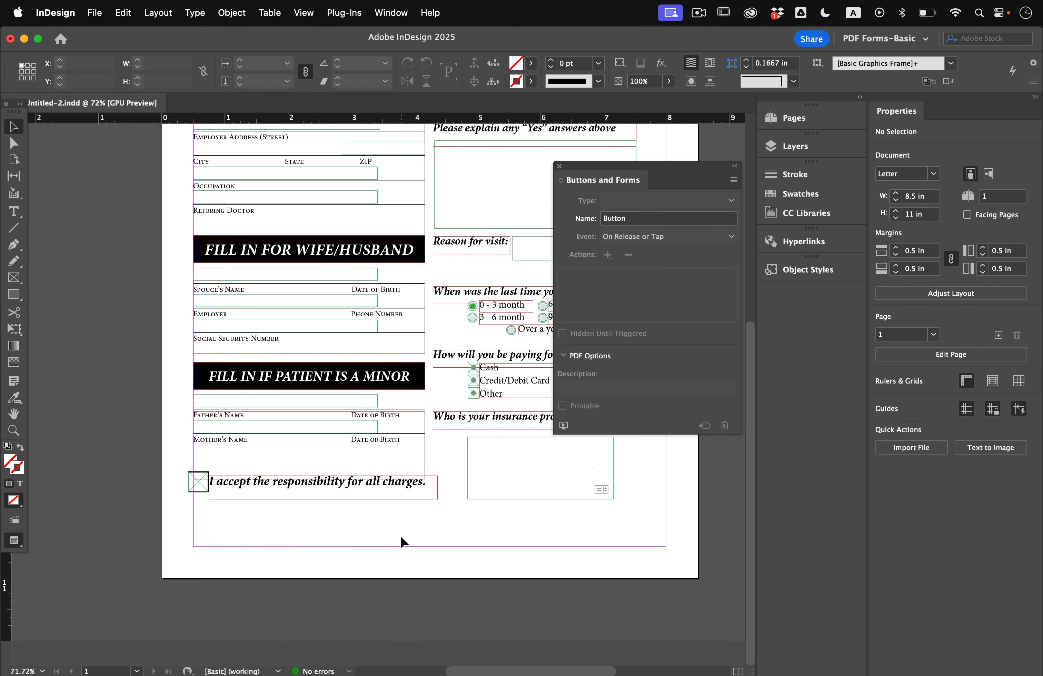
pyautogui.hscroll(2, 400, 536)
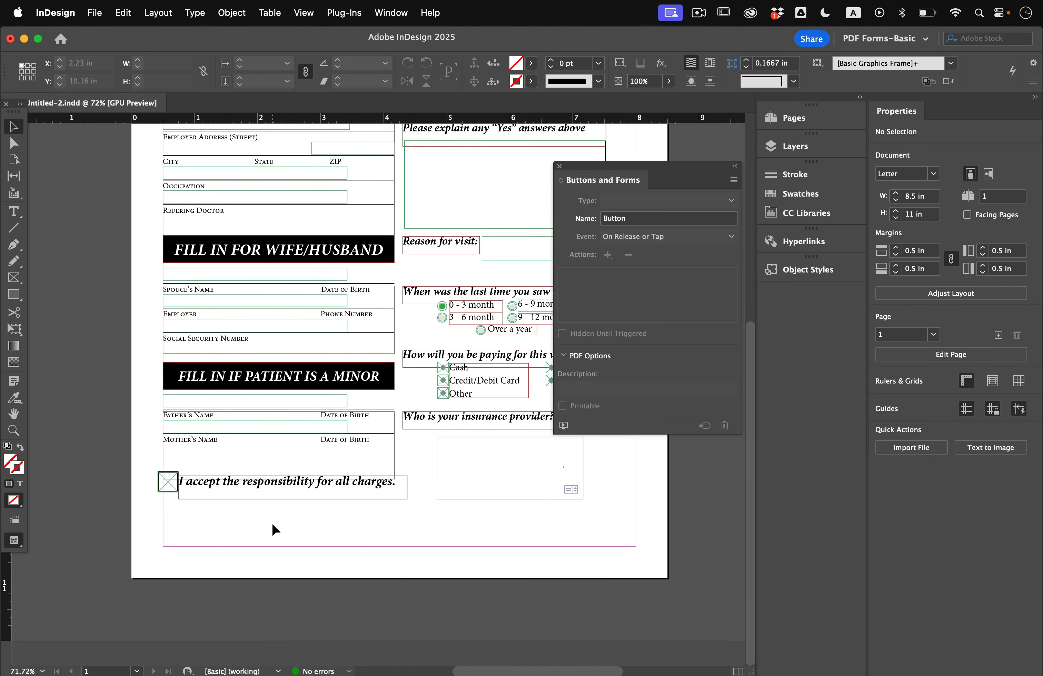
pyautogui.click(795, 145)
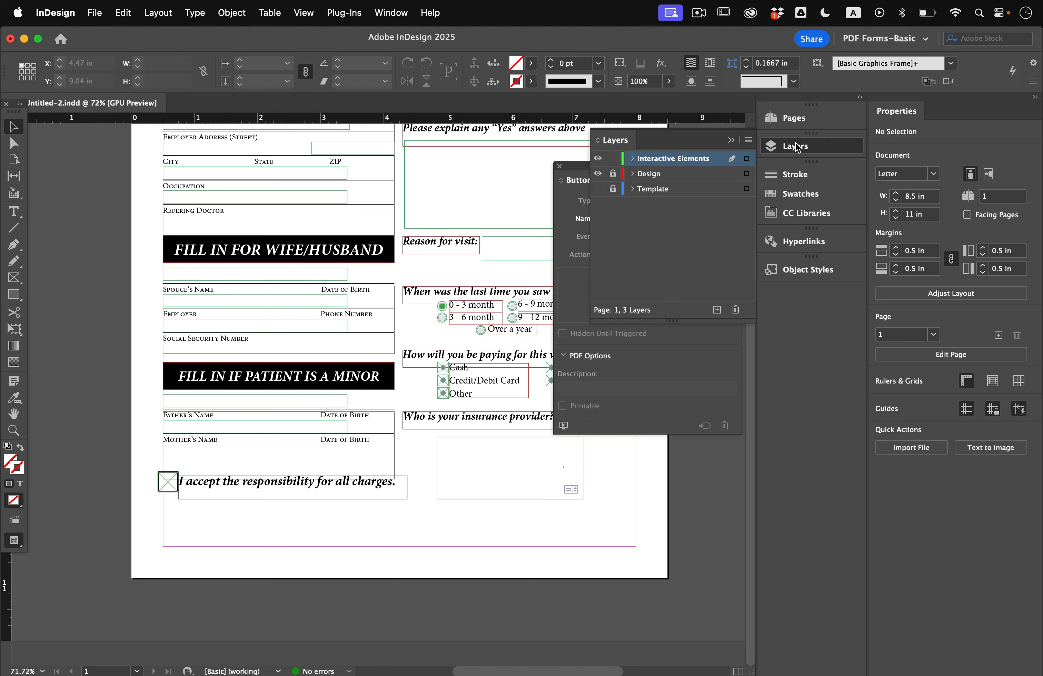
pyautogui.click(598, 189)
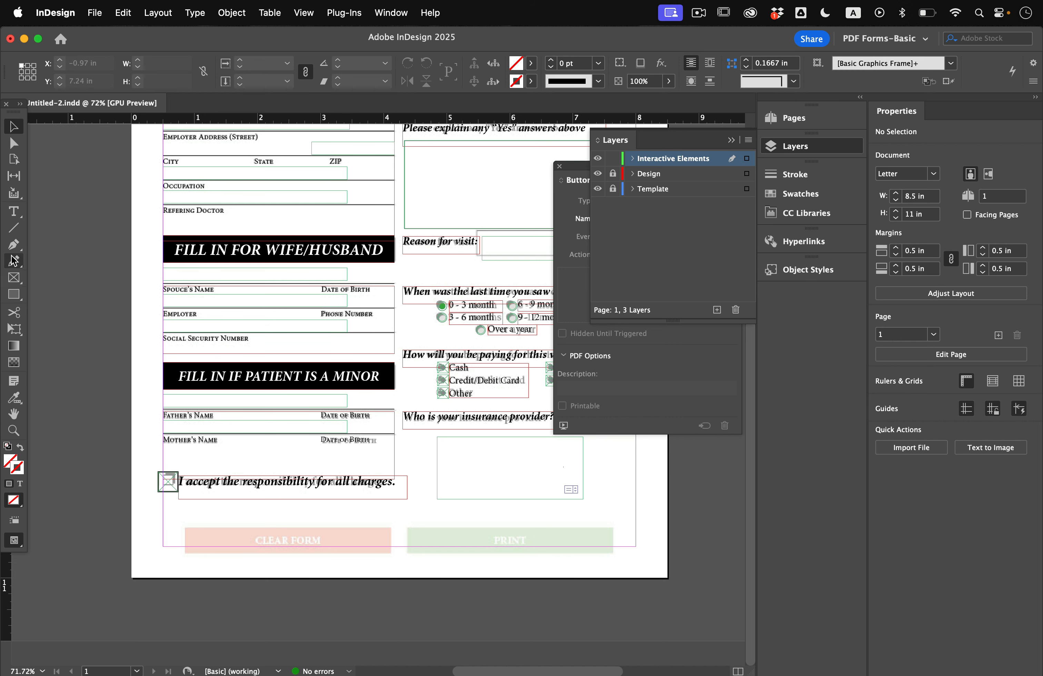
# - Create a text frame about 3.34 by 0.52 in over the red placeholder and enter "CLEAR FORM" in it
pyautogui.click(13, 211)
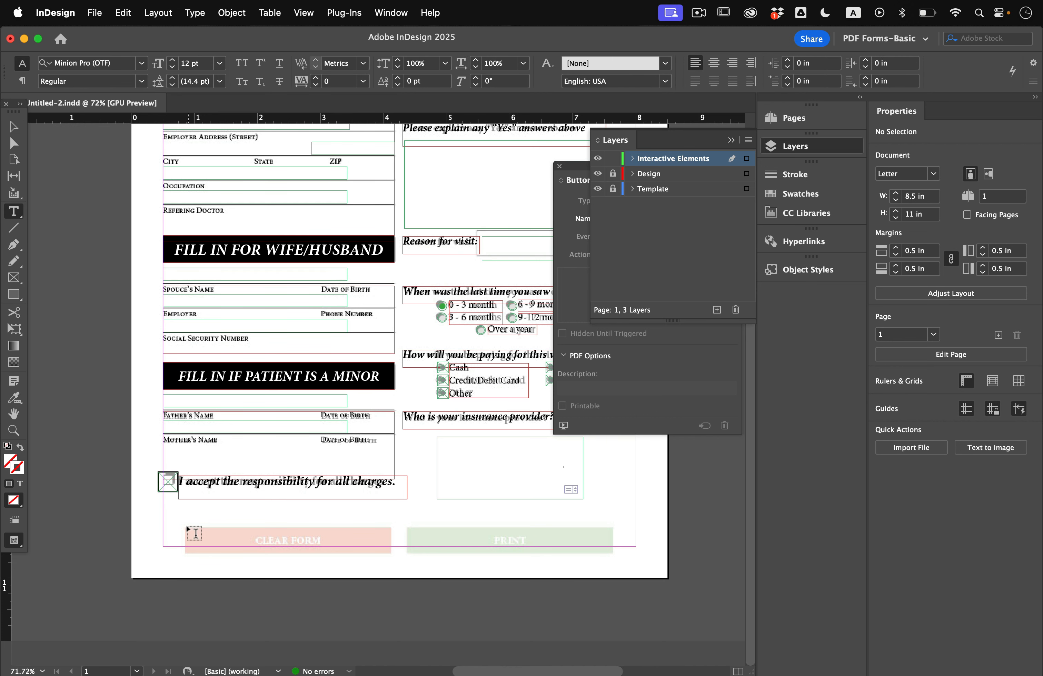
pyautogui.moveTo(184, 526); pyautogui.dragTo(394, 558)
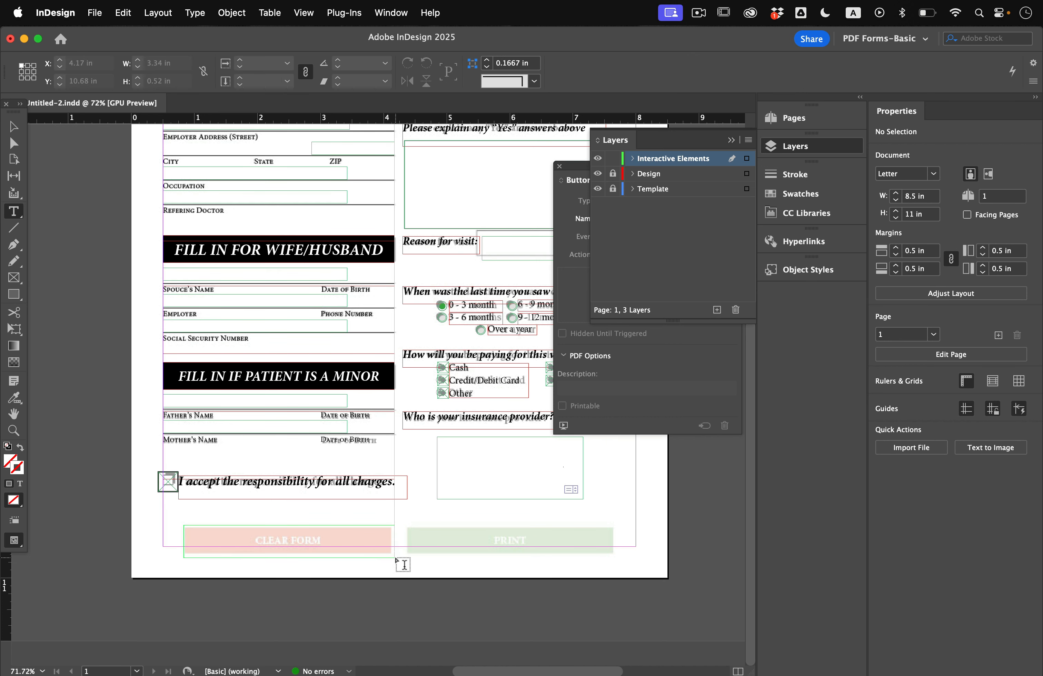
pyautogui.scroll(5, 276, 607)
pyautogui.write('C')
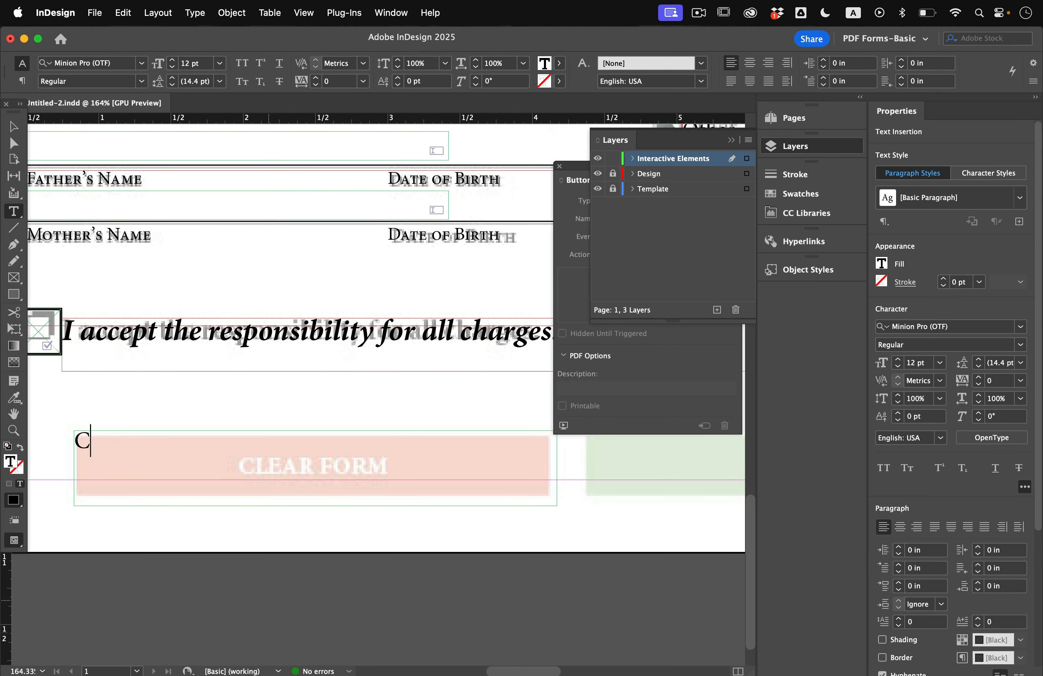
pyautogui.write('lLEAR FORM')
# - Set the CLEAR FORM text to Bold Italic and center it horizontally
pyautogui.press('super+a')
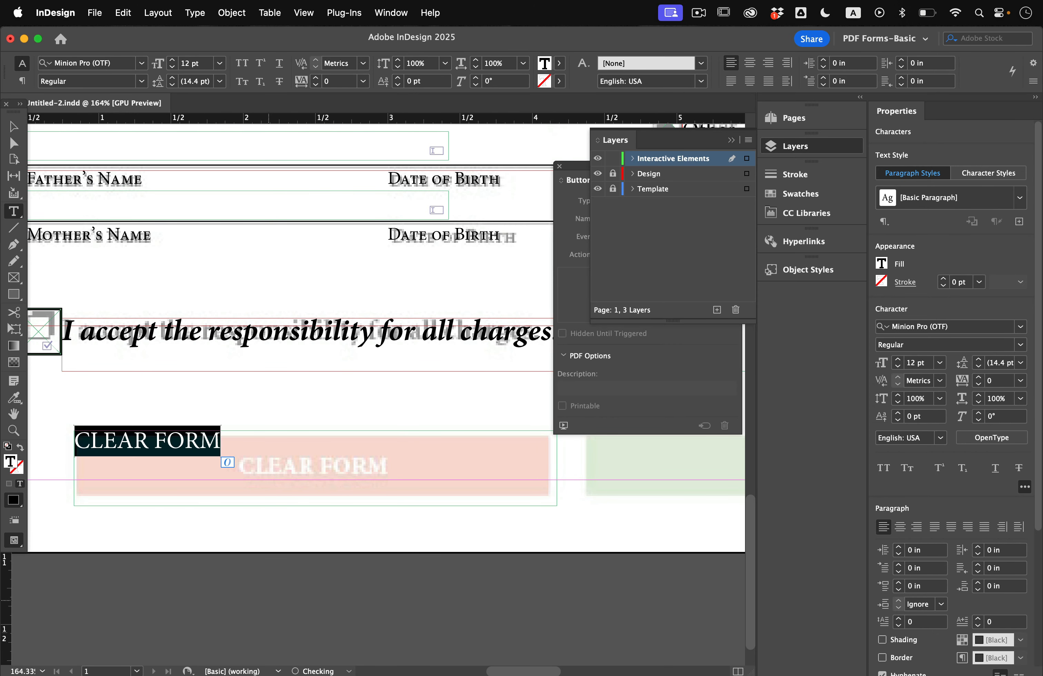
pyautogui.click(140, 81)
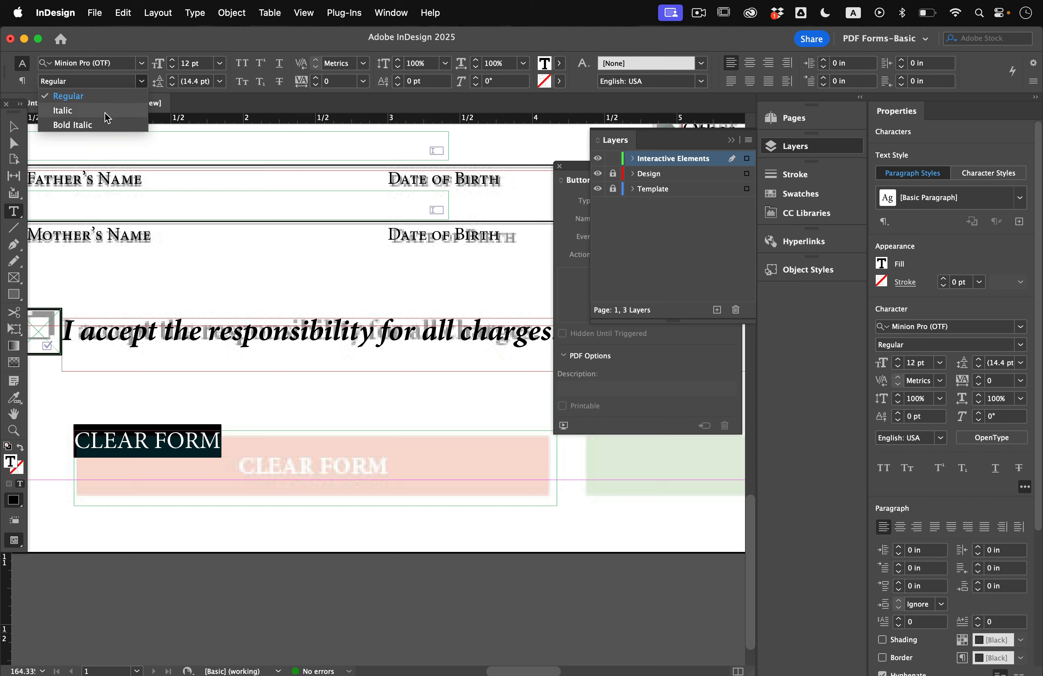
pyautogui.click(95, 124)
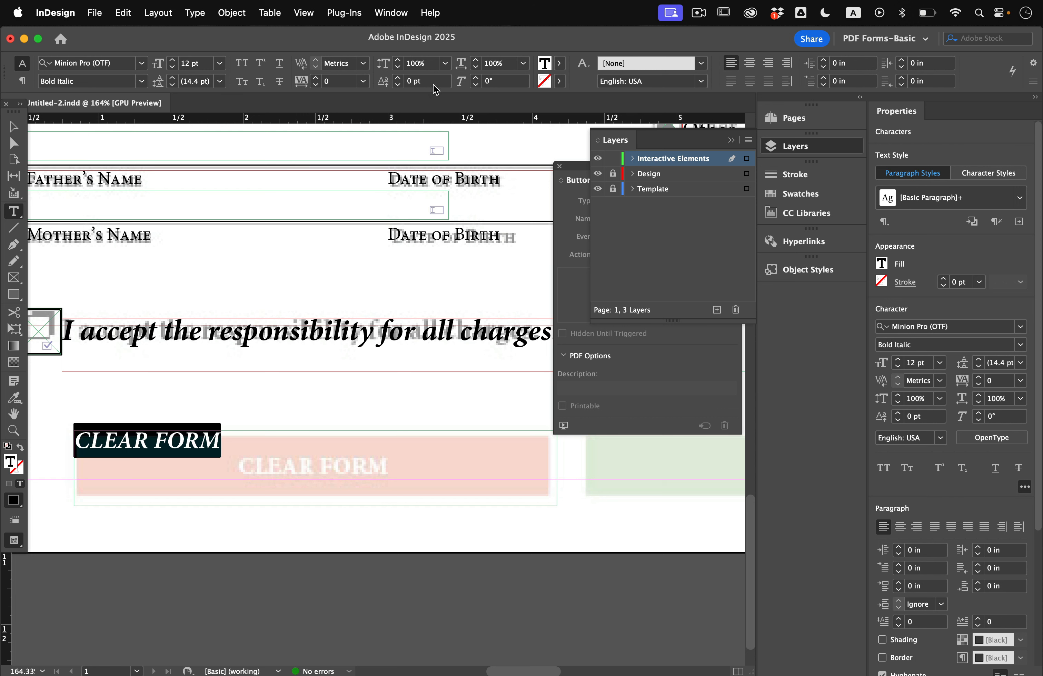
pyautogui.click(750, 63)
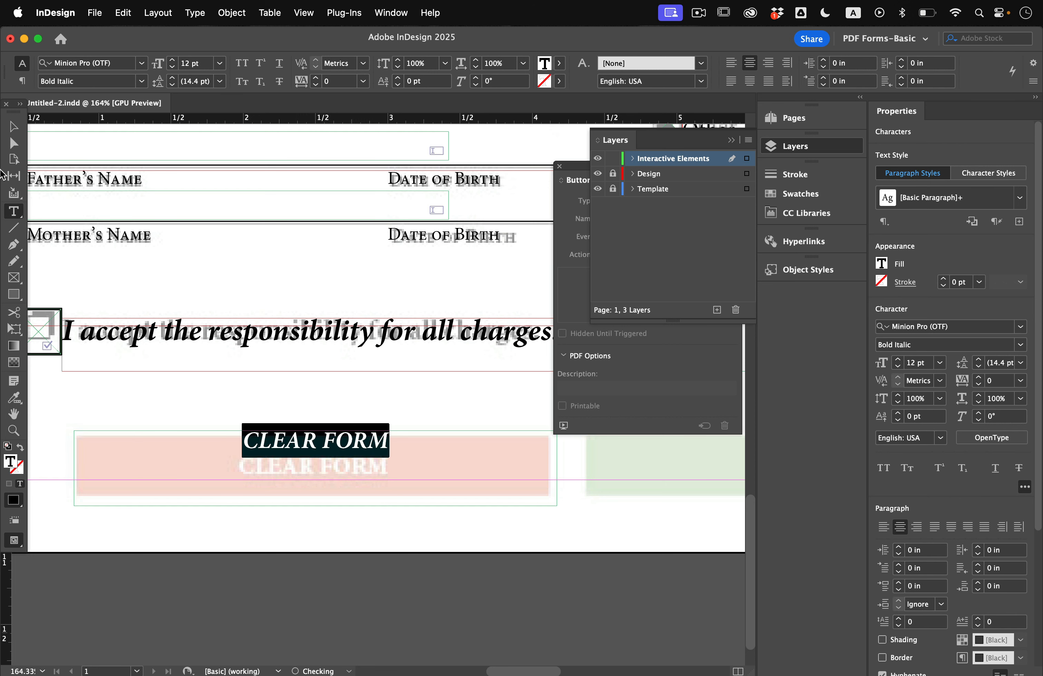
# - Set the CLEAR FORM text frame's vertical justification to Center in Text Frame Options
pyautogui.click(13, 126)
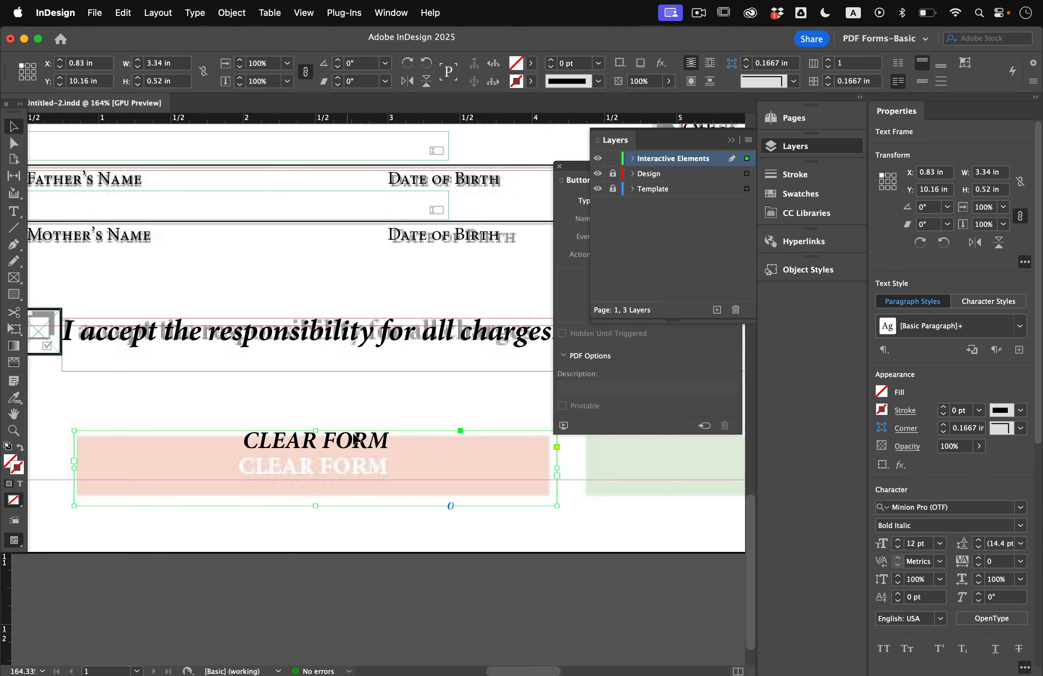
pyautogui.click(232, 13)
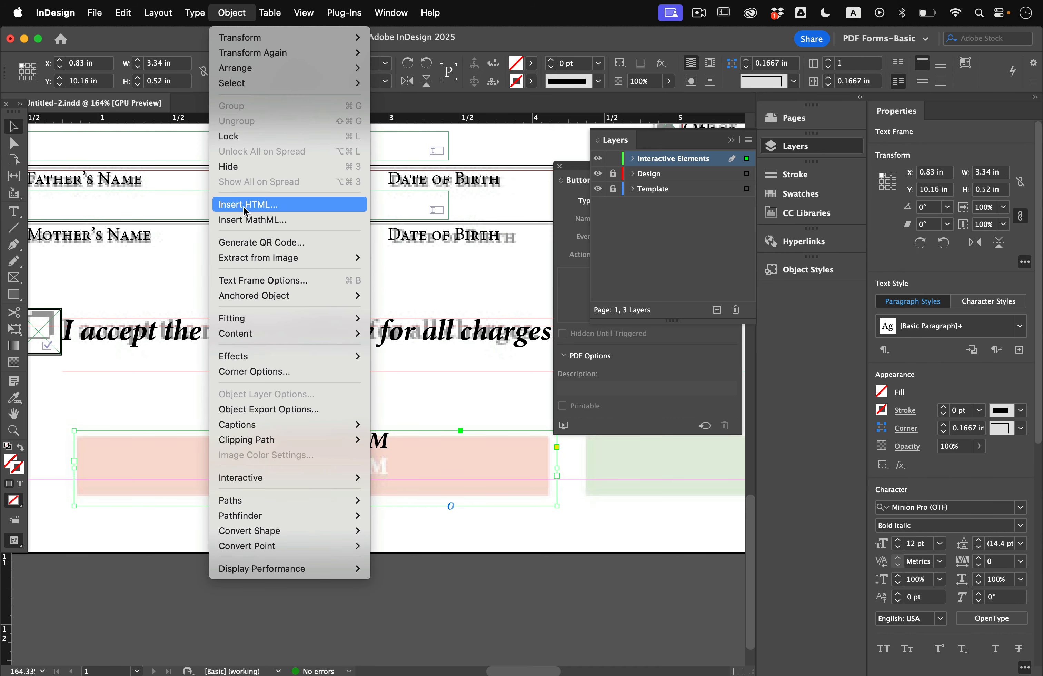
pyautogui.click(275, 282)
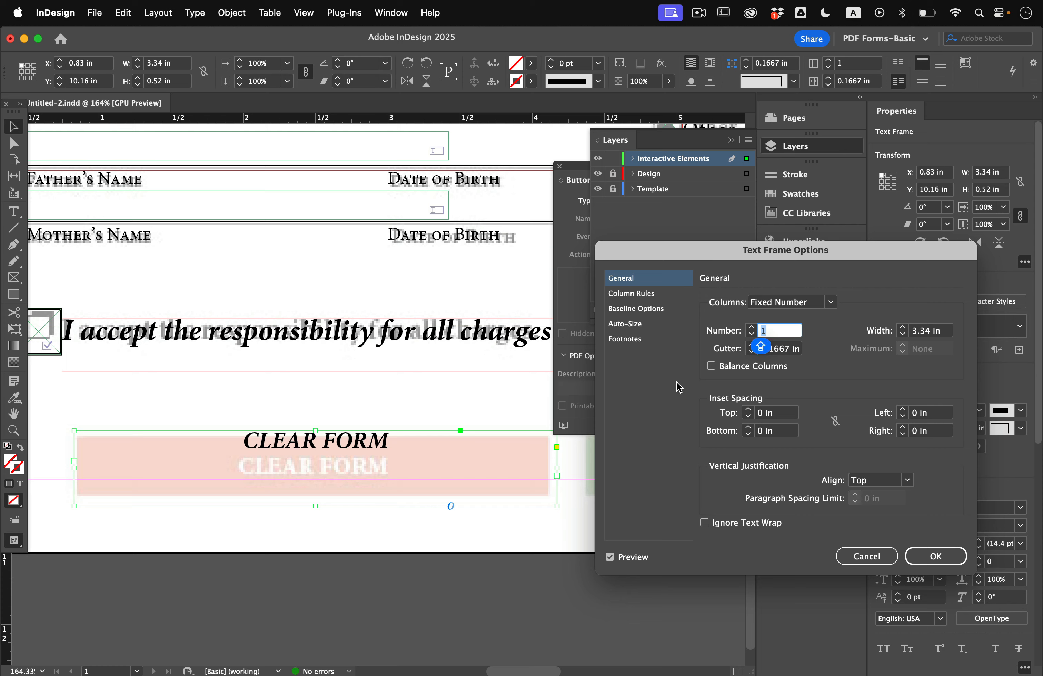
pyautogui.moveTo(704, 258); pyautogui.dragTo(623, 245)
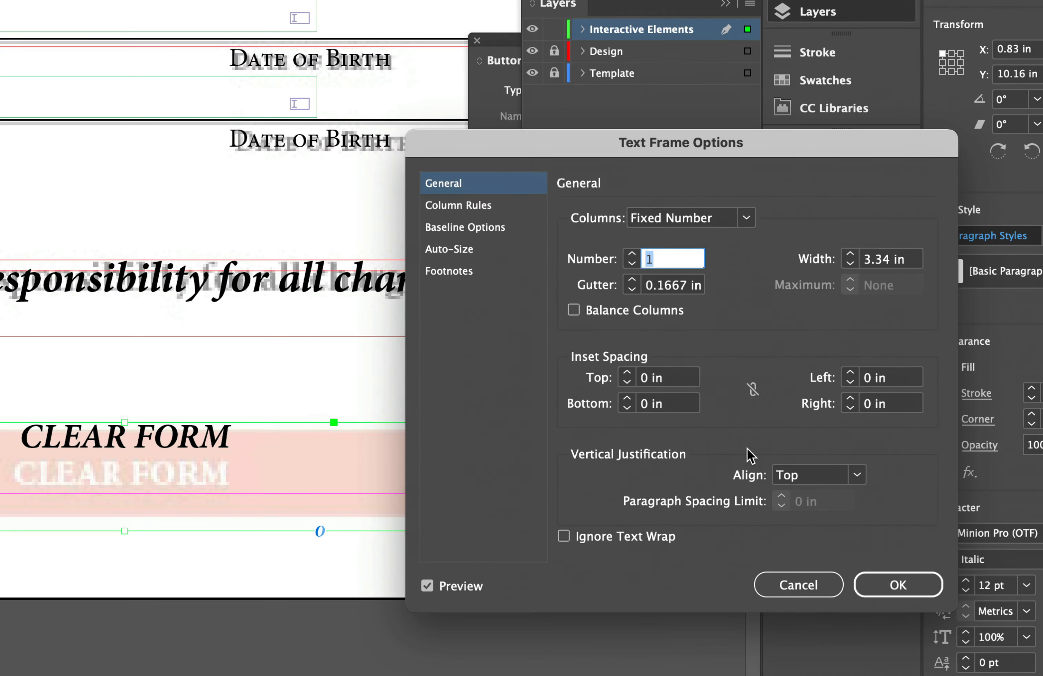
pyautogui.click(855, 475)
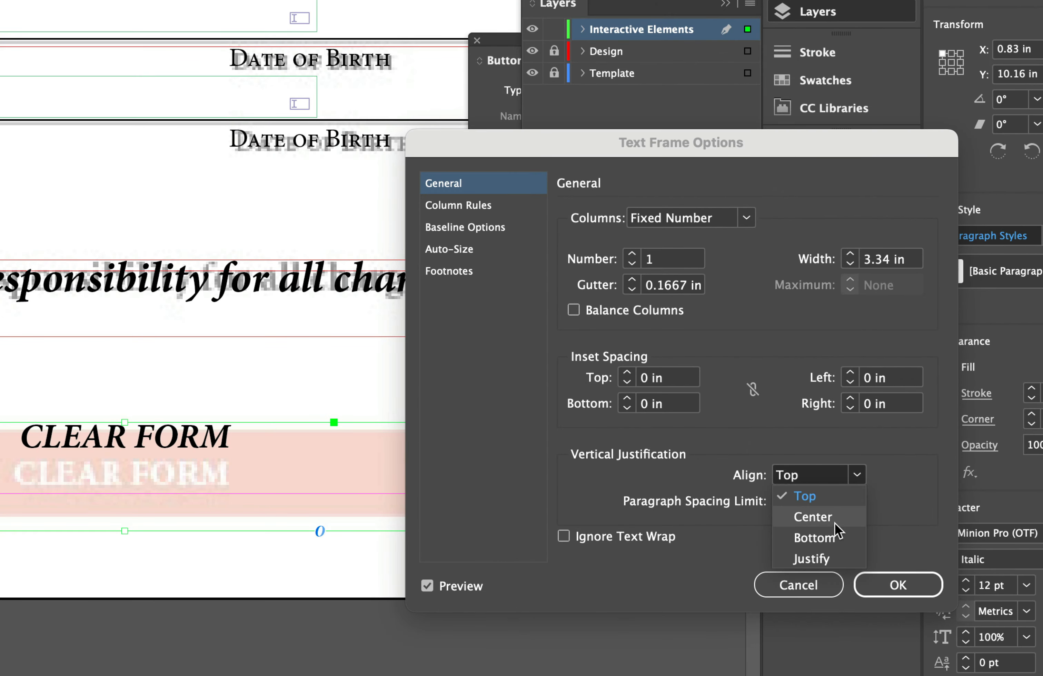
pyautogui.click(834, 523)
pyautogui.click(895, 578)
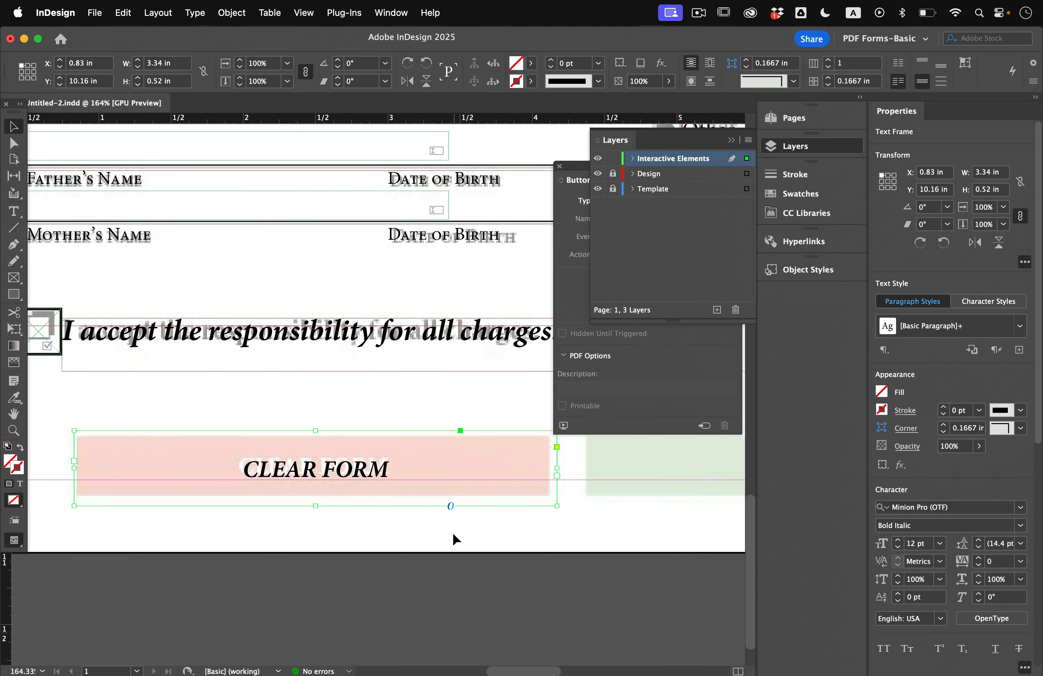
# - Fill the CLEAR FORM frame with the red C=15 M=100 Y=100 swatch and color its text [Paper]
pyautogui.click(523, 67)
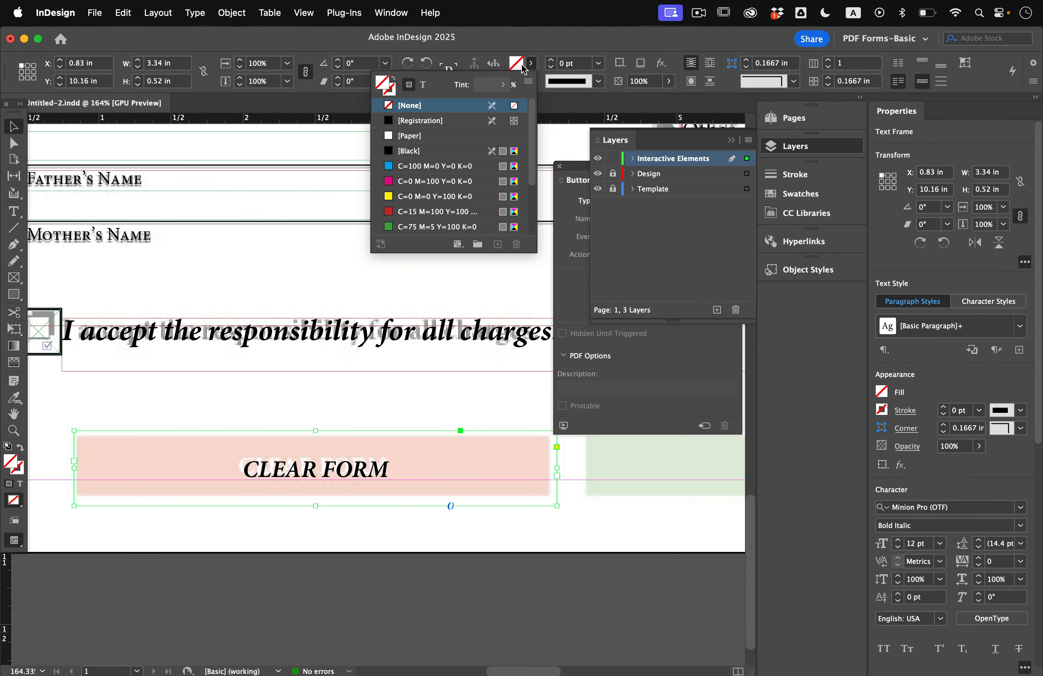
pyautogui.click(430, 213)
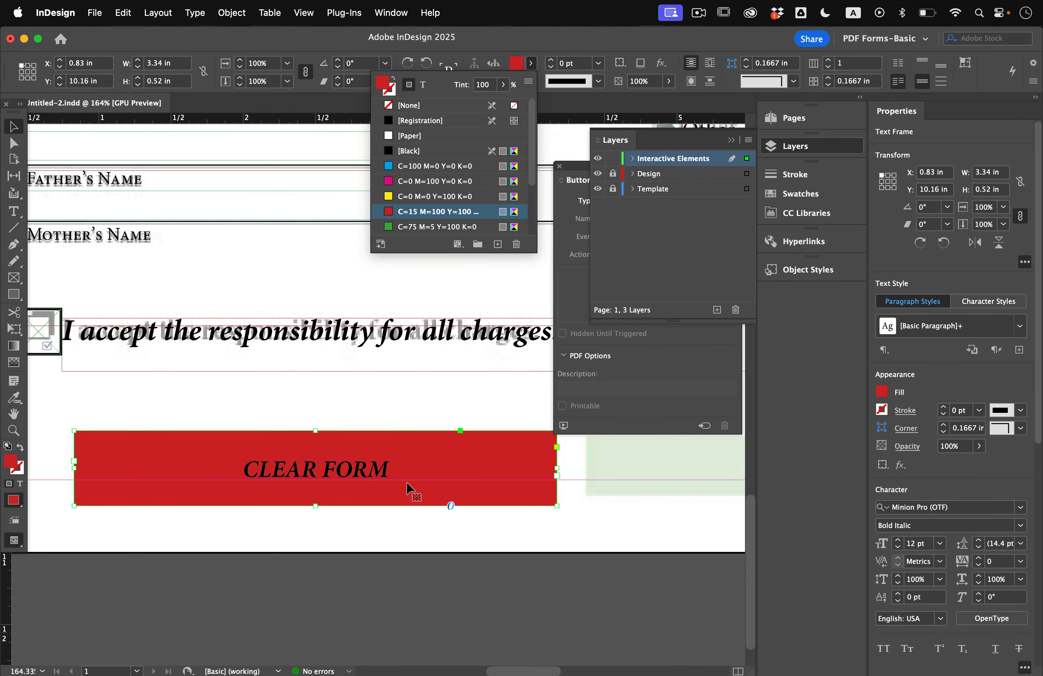
pyautogui.click(351, 465)
pyautogui.tripleClick(351, 464)
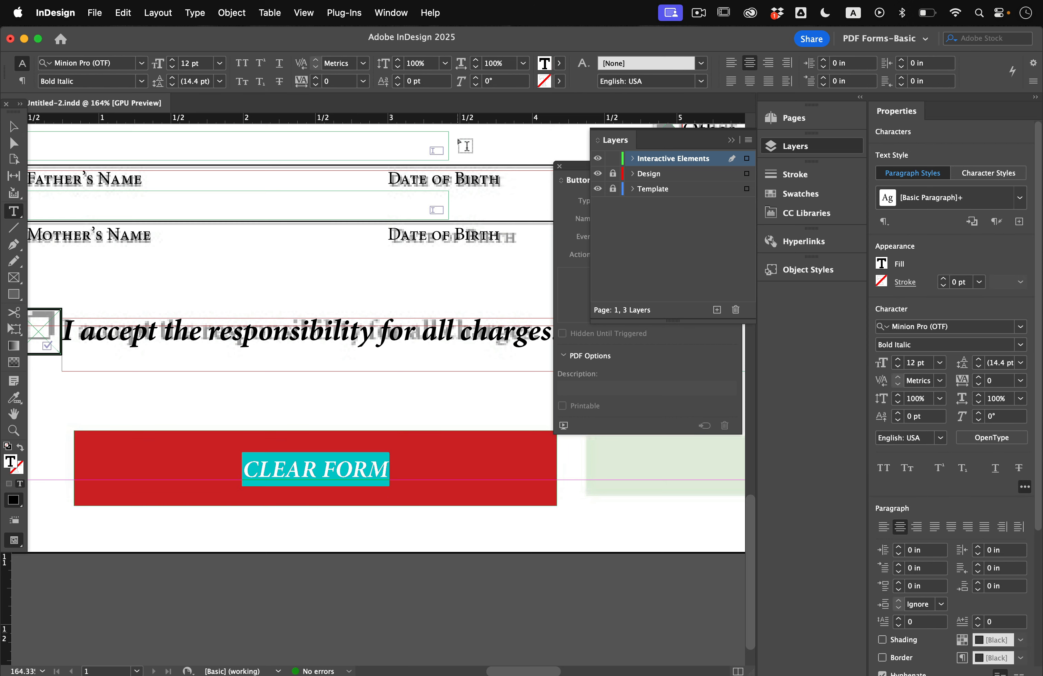
pyautogui.click(559, 63)
pyautogui.click(434, 136)
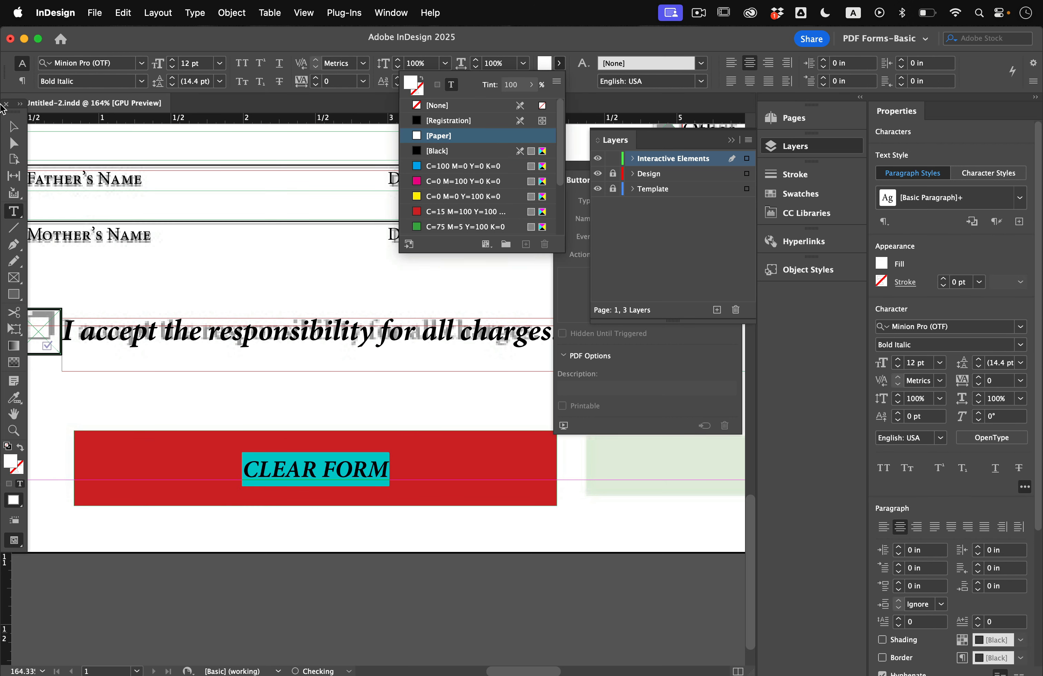
pyautogui.click(13, 126)
pyautogui.click(201, 385)
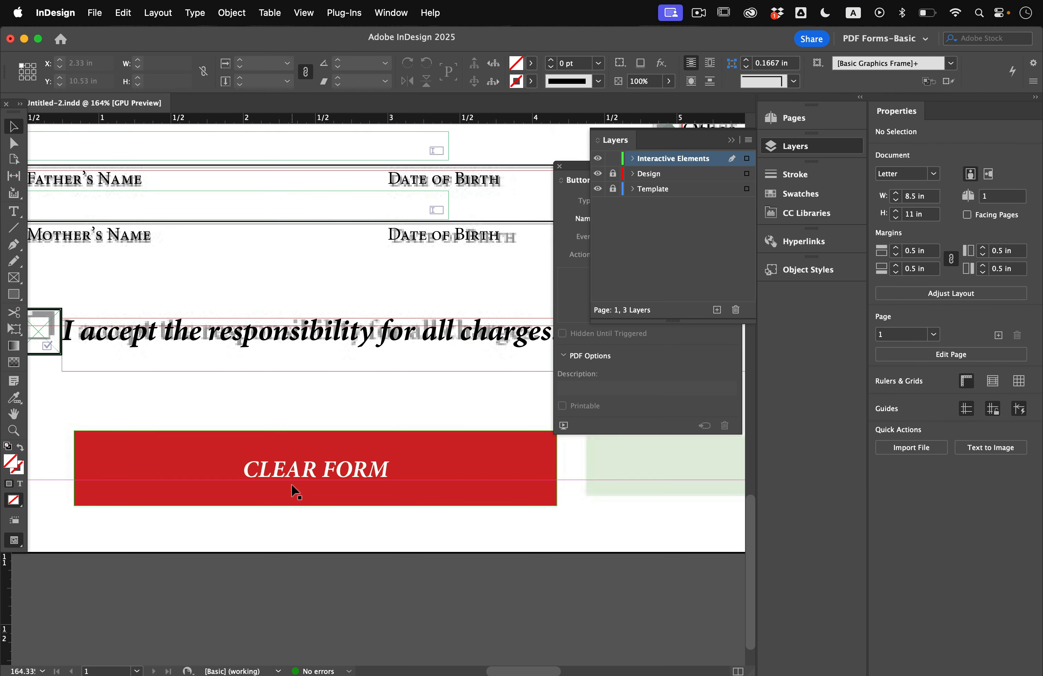
# - Convert the red CLEAR FORM frame to a Button form object and name it "Clear Form"
pyautogui.click(292, 484)
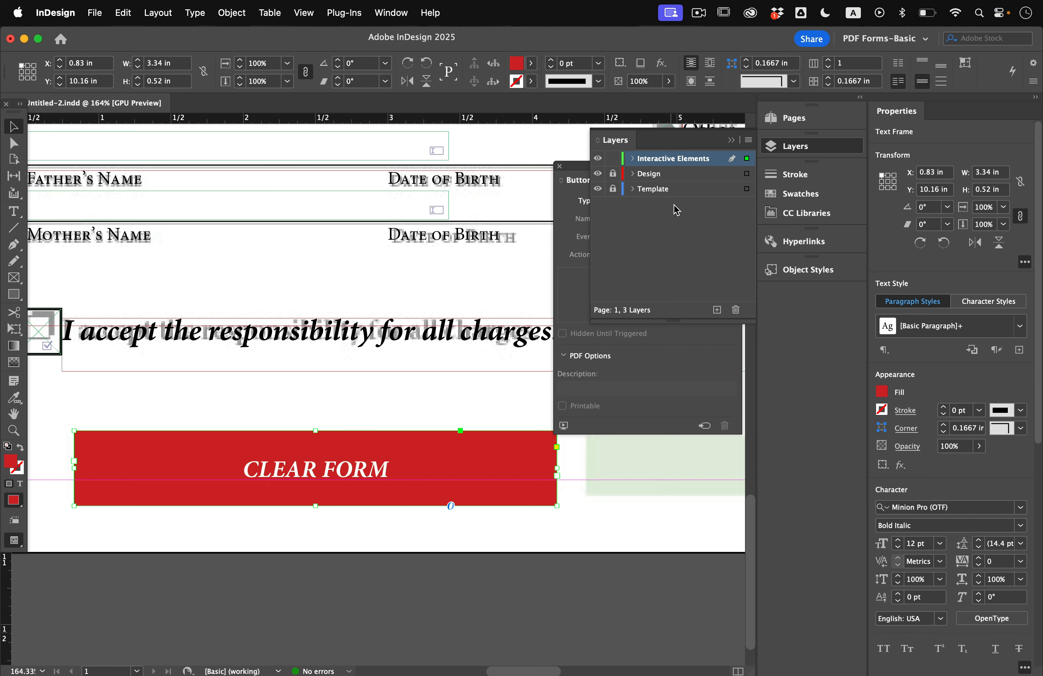
pyautogui.click(578, 159)
pyautogui.click(577, 163)
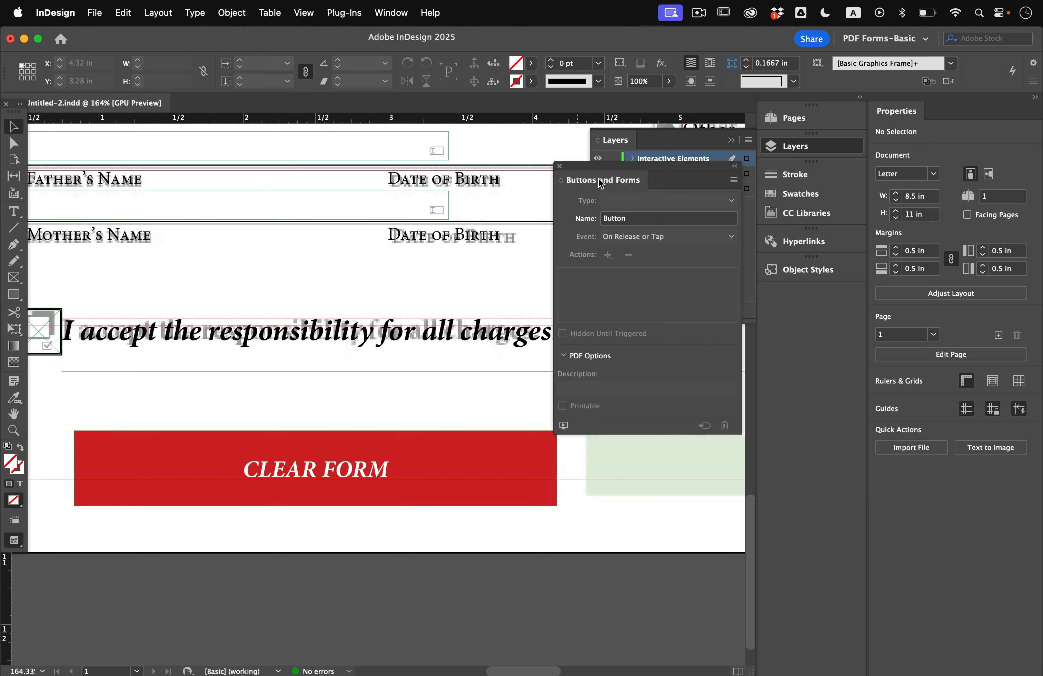
pyautogui.click(505, 441)
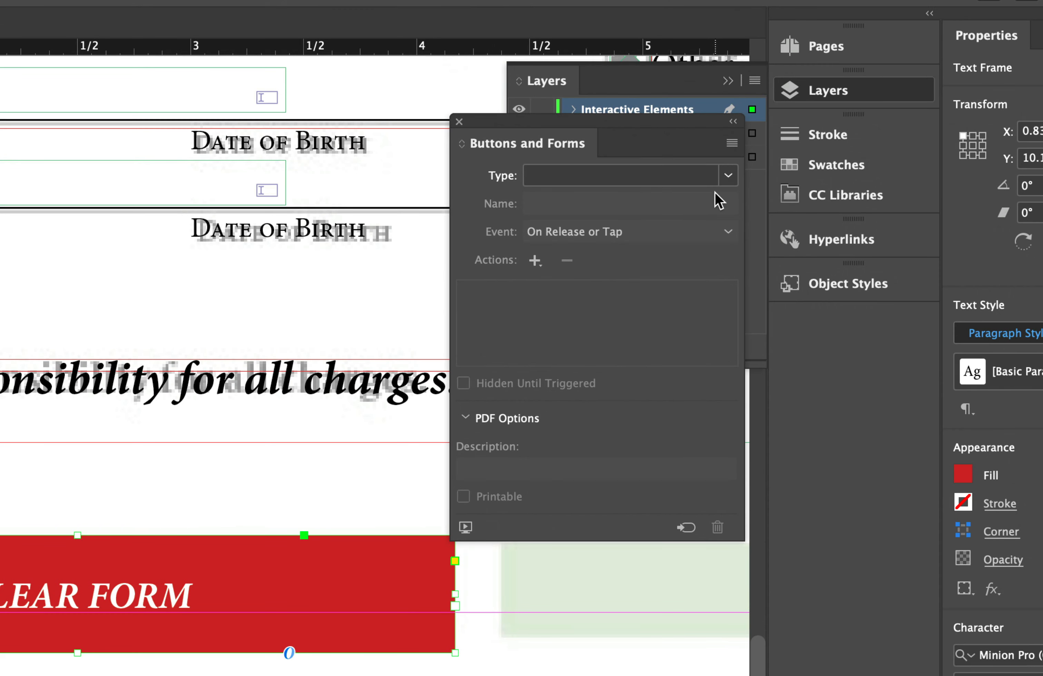
pyautogui.click(731, 200)
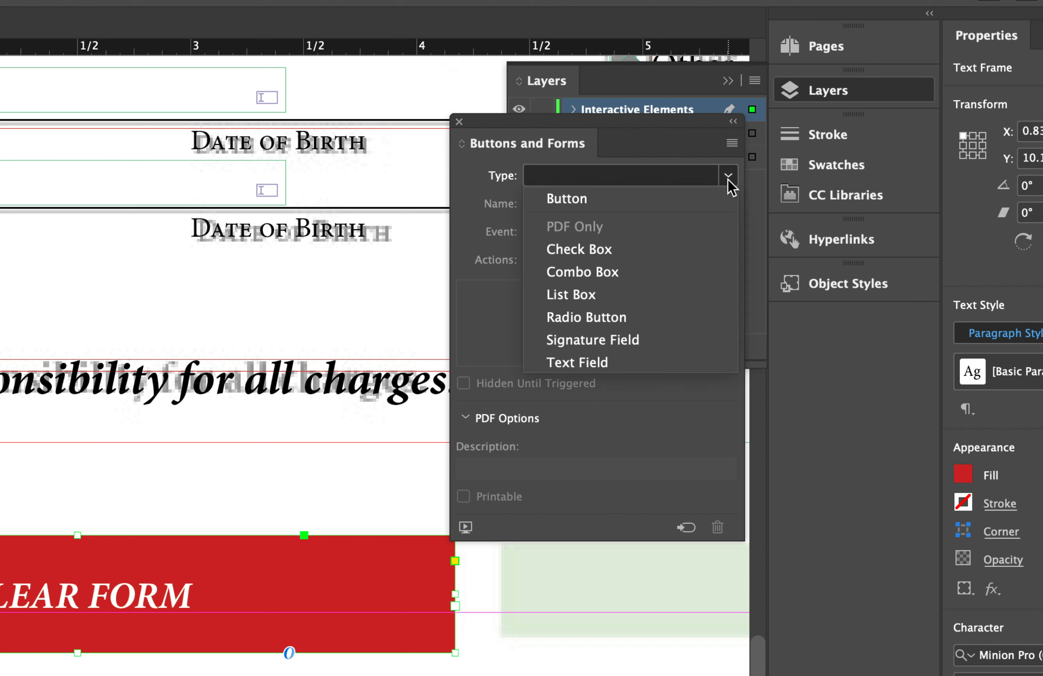
pyautogui.click(611, 202)
pyautogui.click(553, 206)
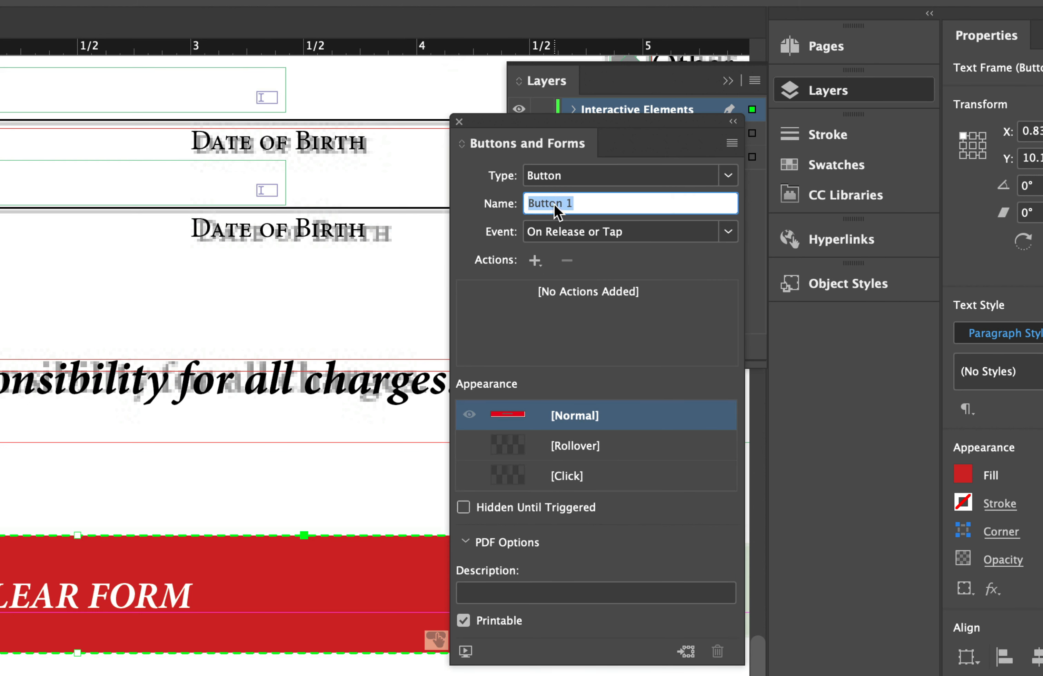
pyautogui.write('Clear Form')
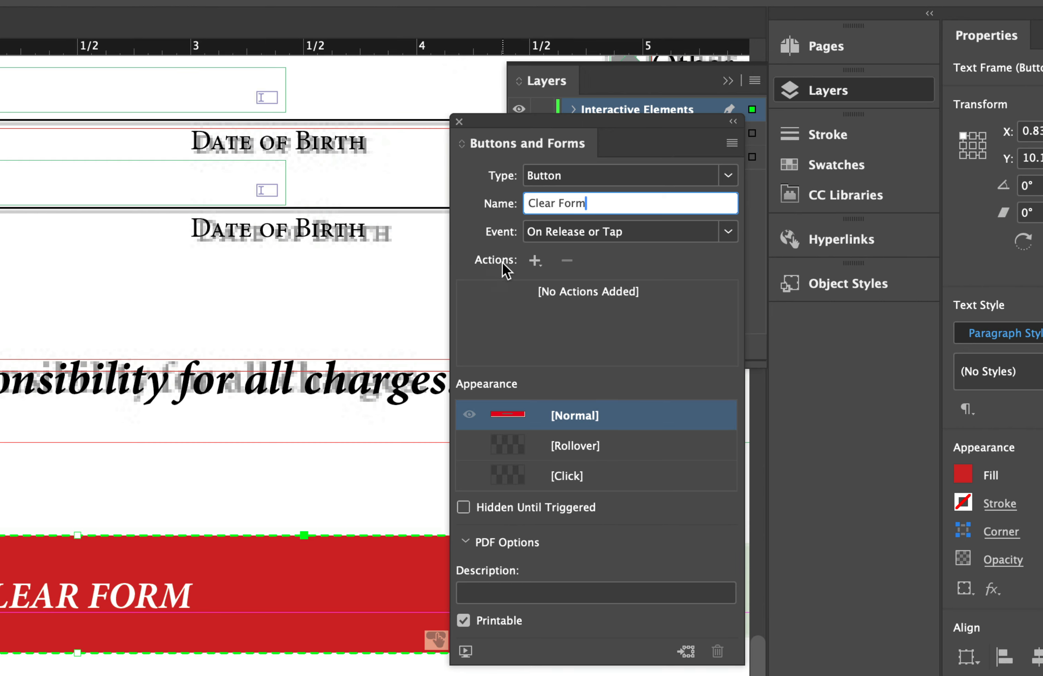
# - Add the PDF-only Clear Form action to the button and activate its [Rollover] appearance state
pyautogui.click(534, 261)
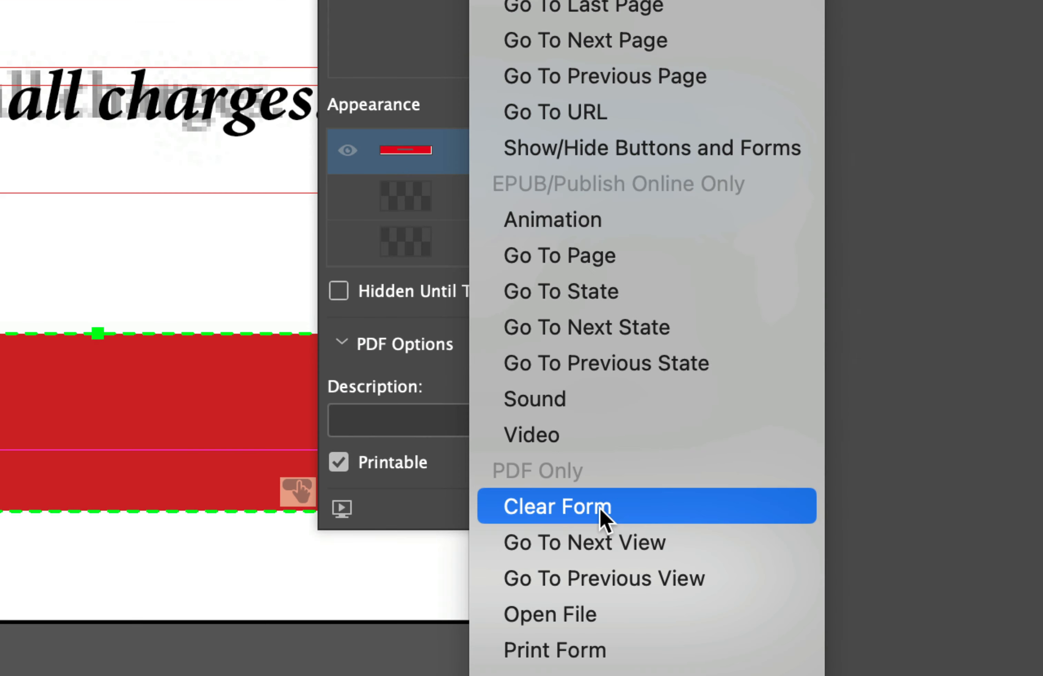
pyautogui.click(673, 508)
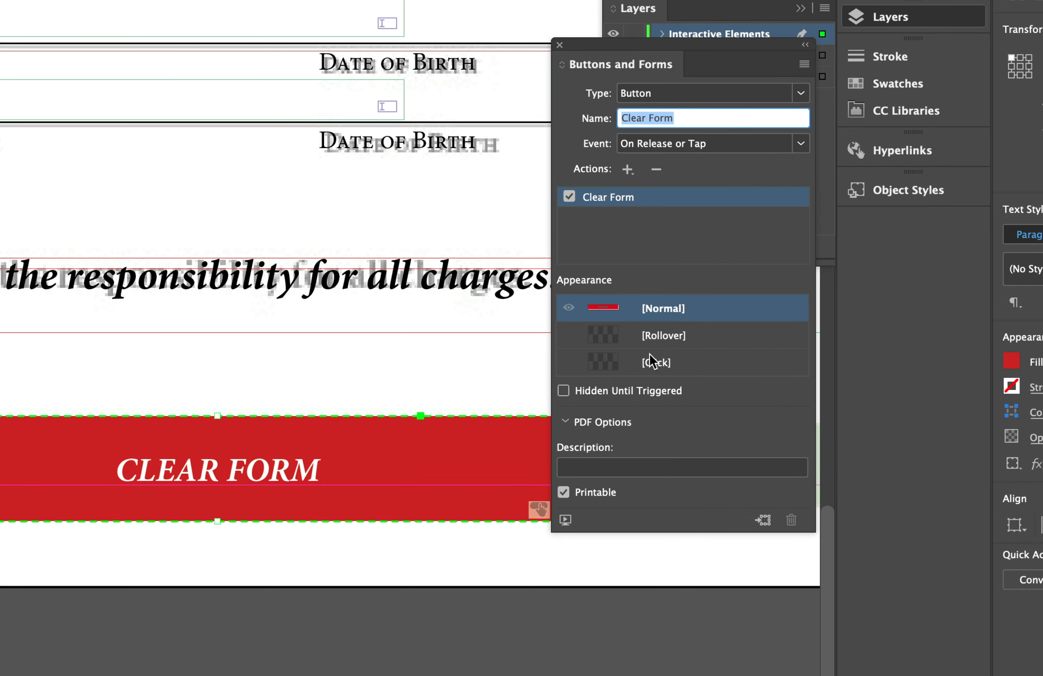
pyautogui.click(665, 337)
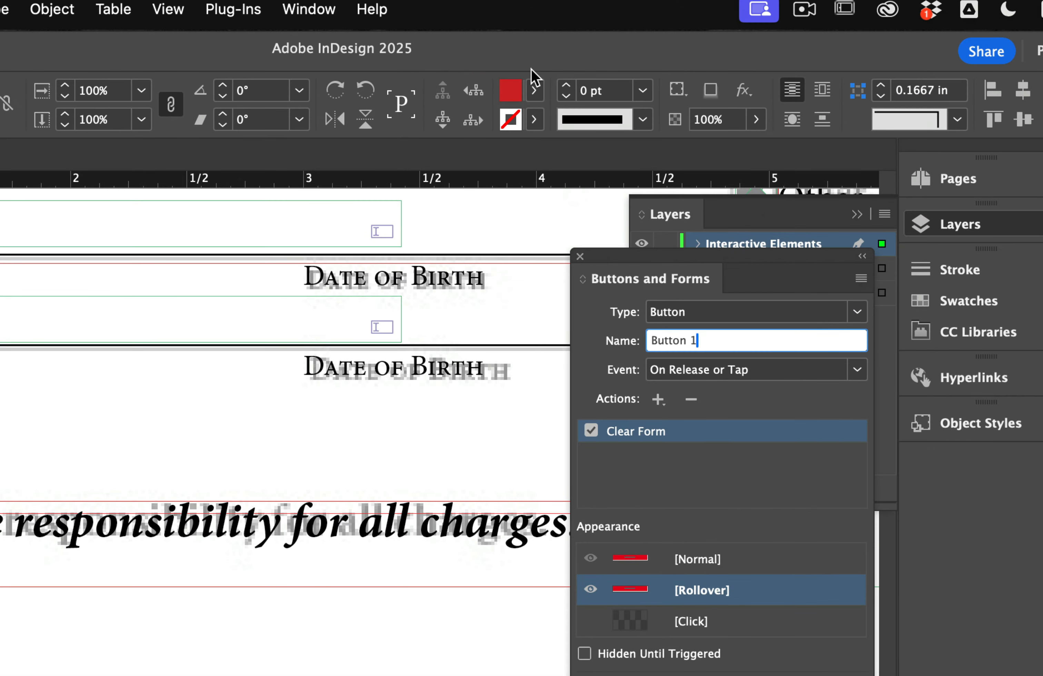
# - Set the Clear Form button's [Rollover] fill tint to 48% and turn off the button's Printable option
pyautogui.click(532, 62)
pyautogui.click(490, 127)
pyautogui.moveTo(489, 149); pyautogui.dragTo(430, 164)
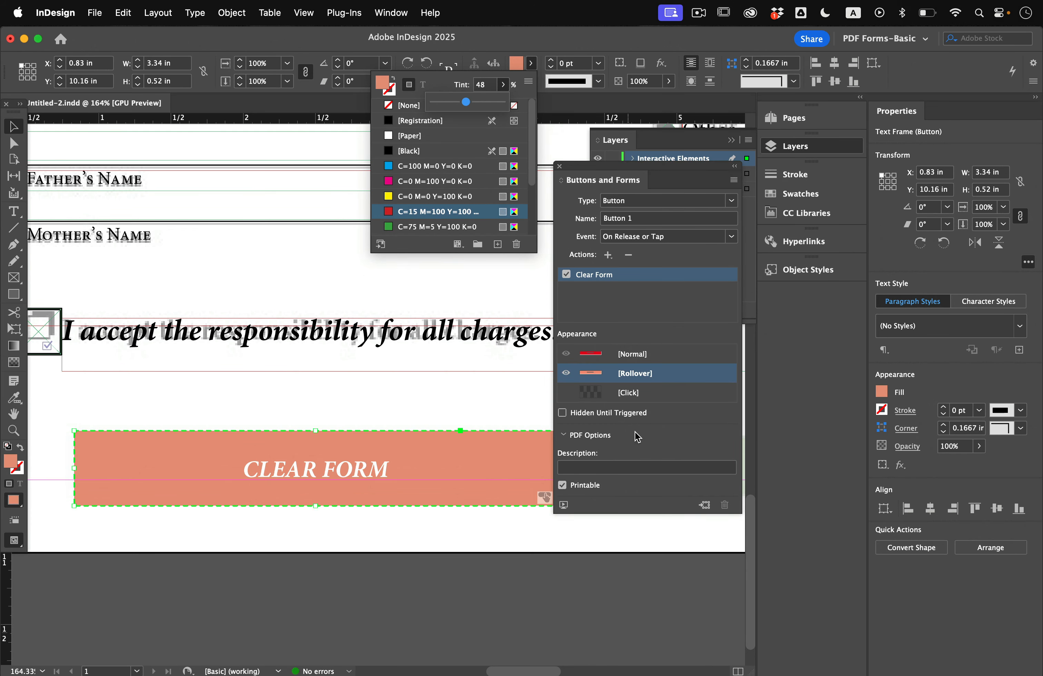
pyautogui.click(636, 433)
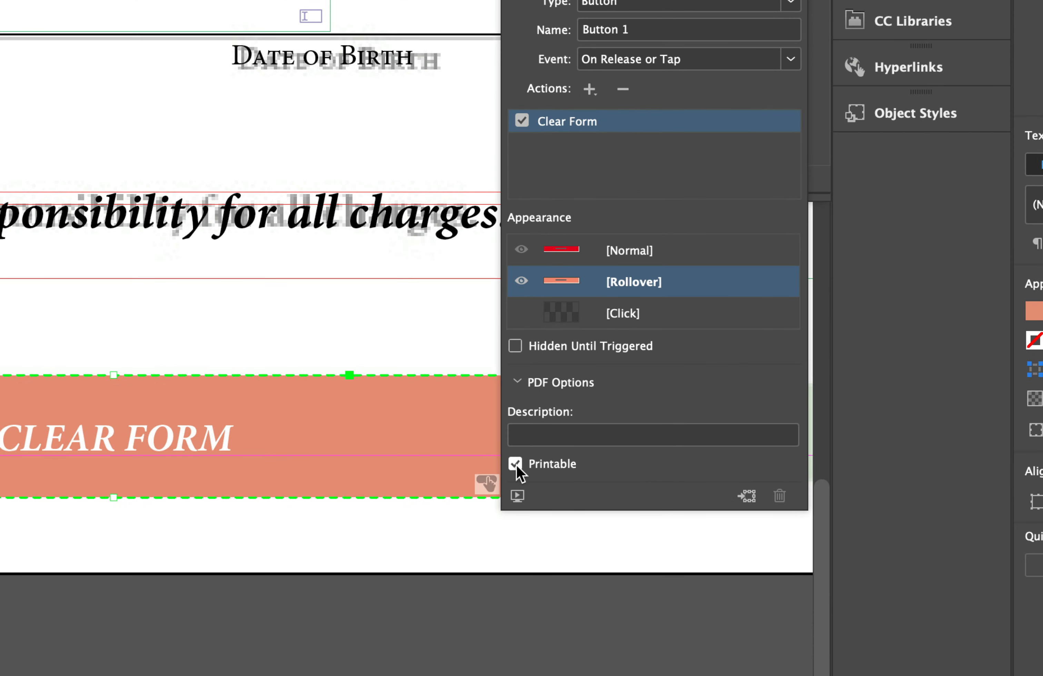
pyautogui.click(516, 464)
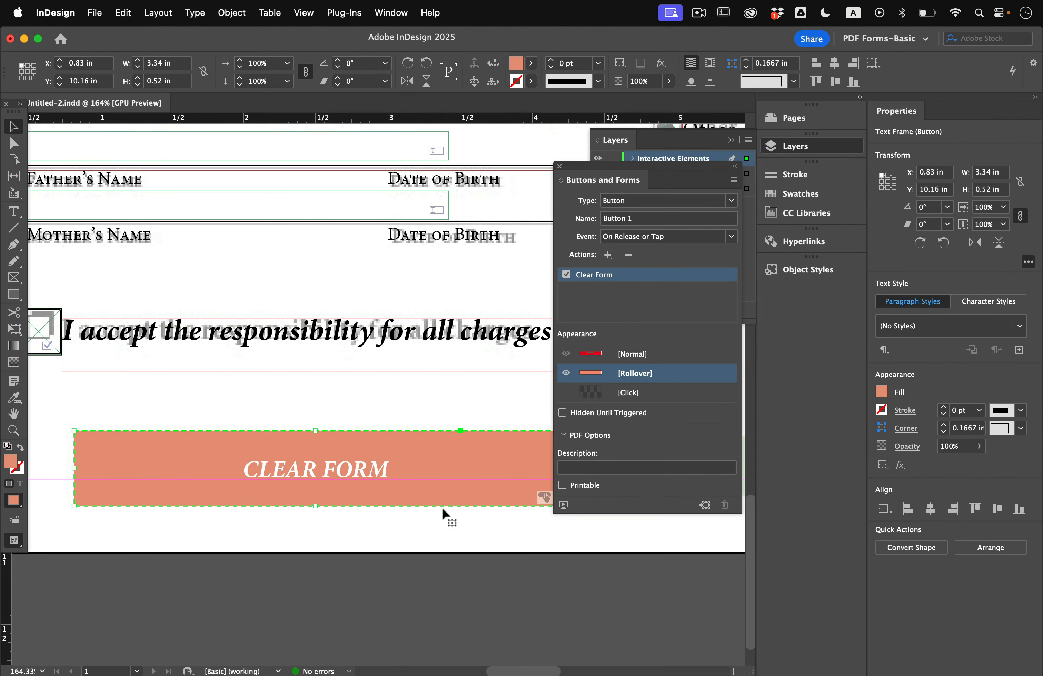
pyautogui.click(447, 528)
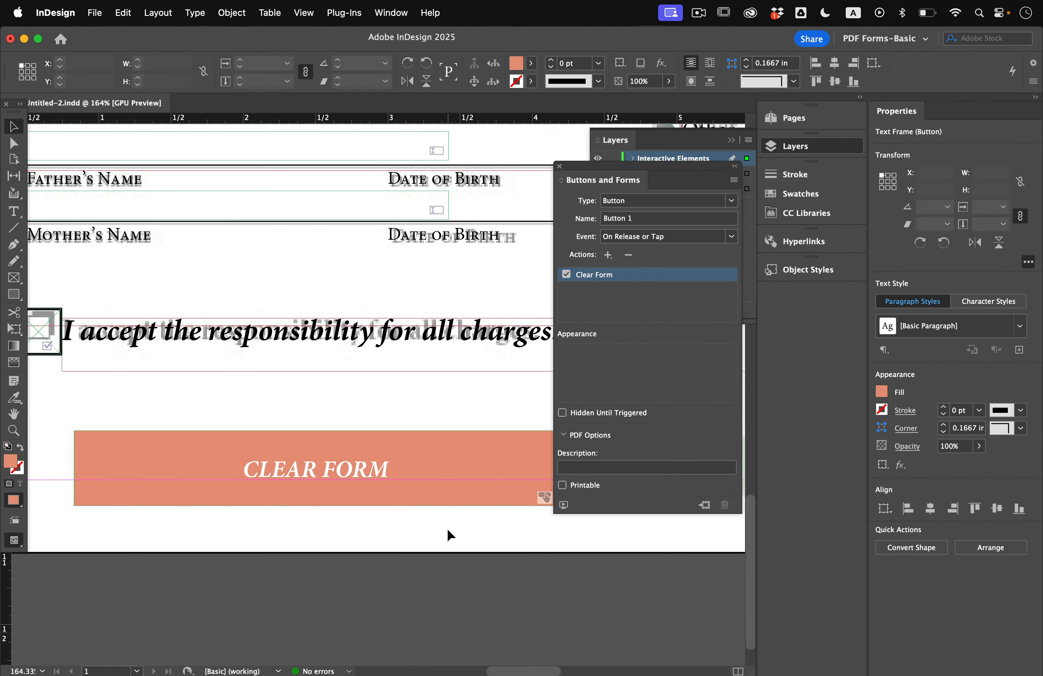
# - Duplicate the Clear Form button horizontally over the PRINT placeholder, at about X 4.37 in
pyautogui.hscroll(10, 448, 528)
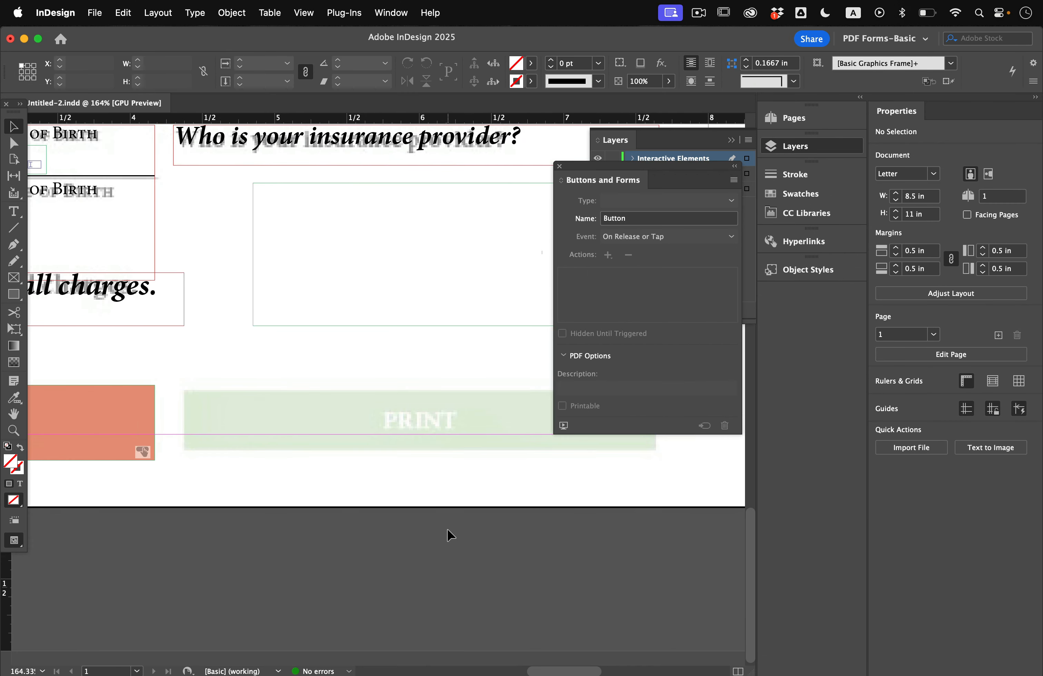
pyautogui.click(113, 444)
pyautogui.rightClick(61, 425)
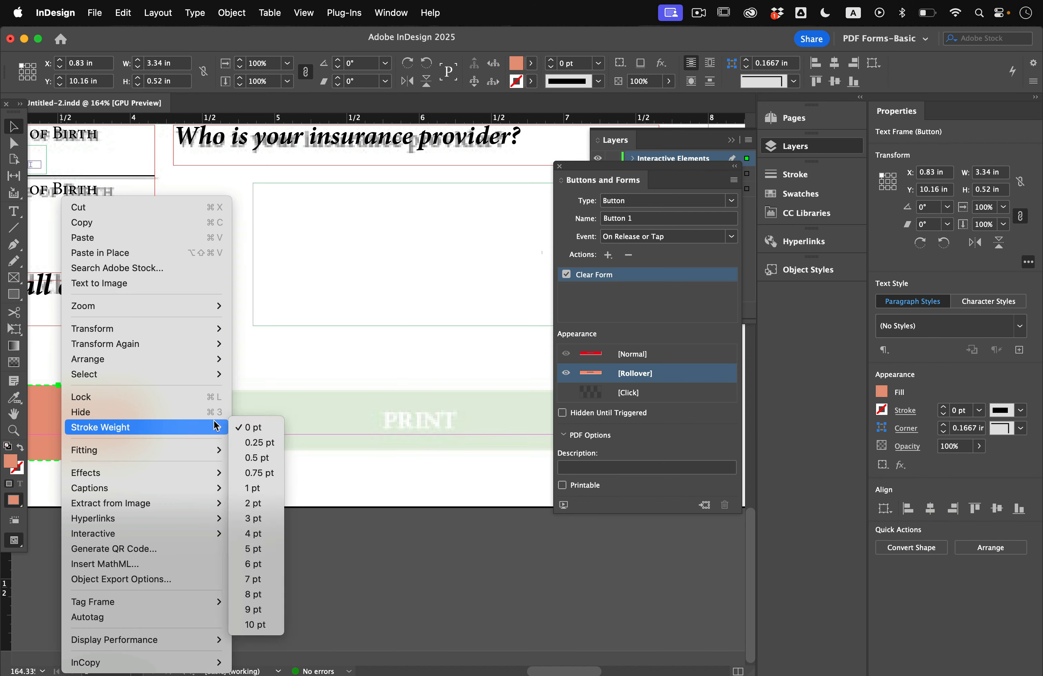
pyautogui.click(319, 326)
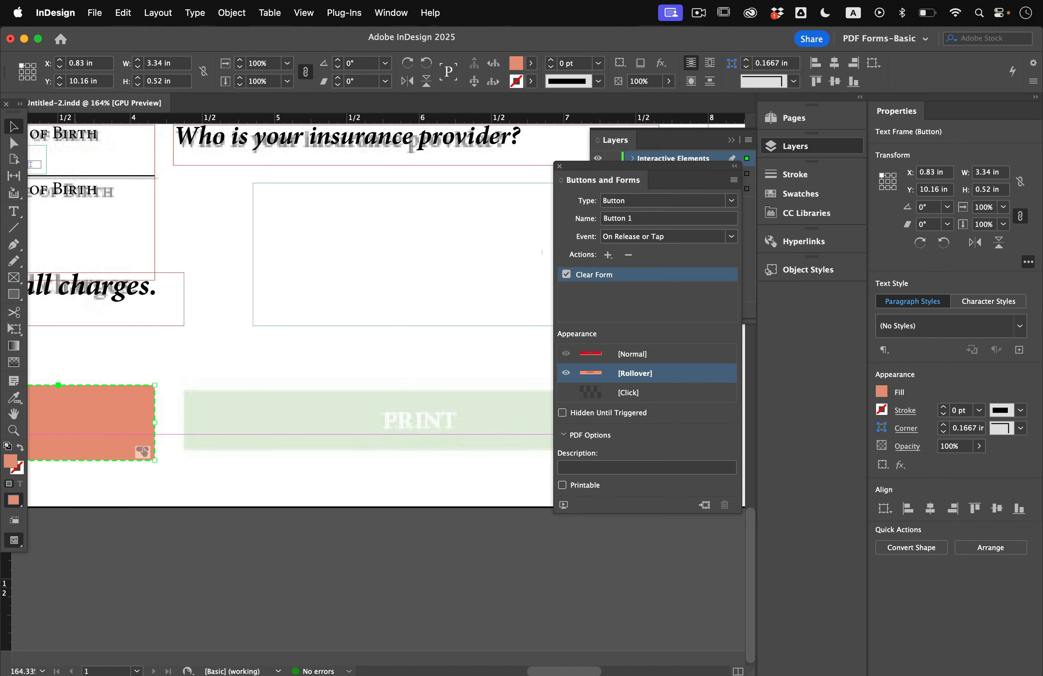
pyautogui.moveTo(143, 451); pyautogui.dragTo(352, 436)
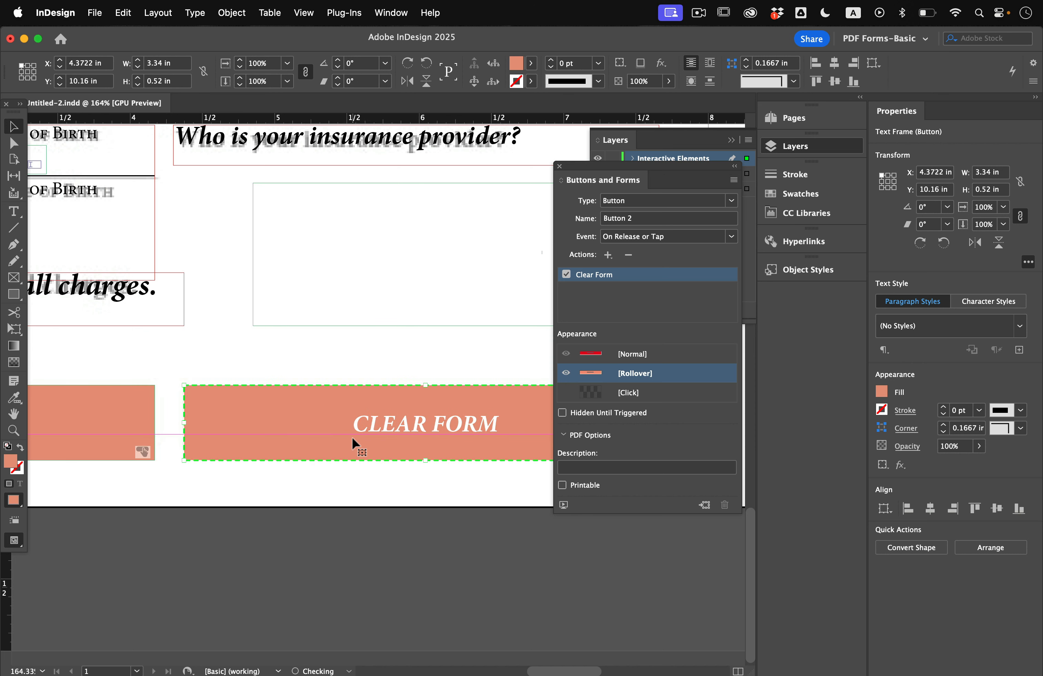
pyautogui.hscroll(3, 420, 439)
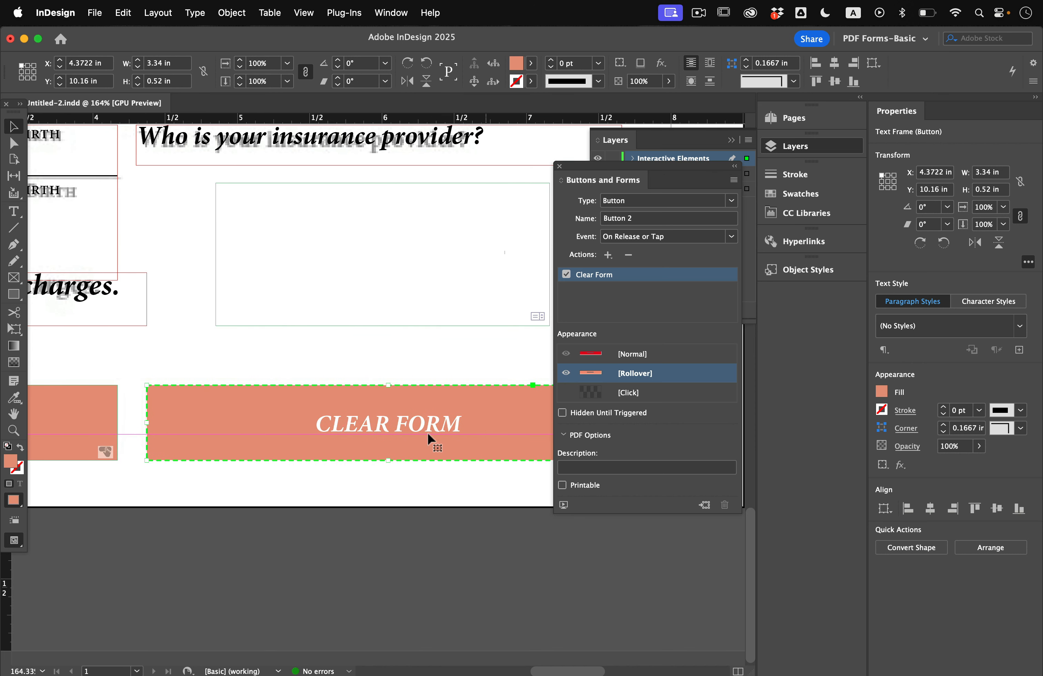
# - Replace the duplicated button's text in the [Rollover] state with "PRINT FORM"
pyautogui.doubleClick(396, 435)
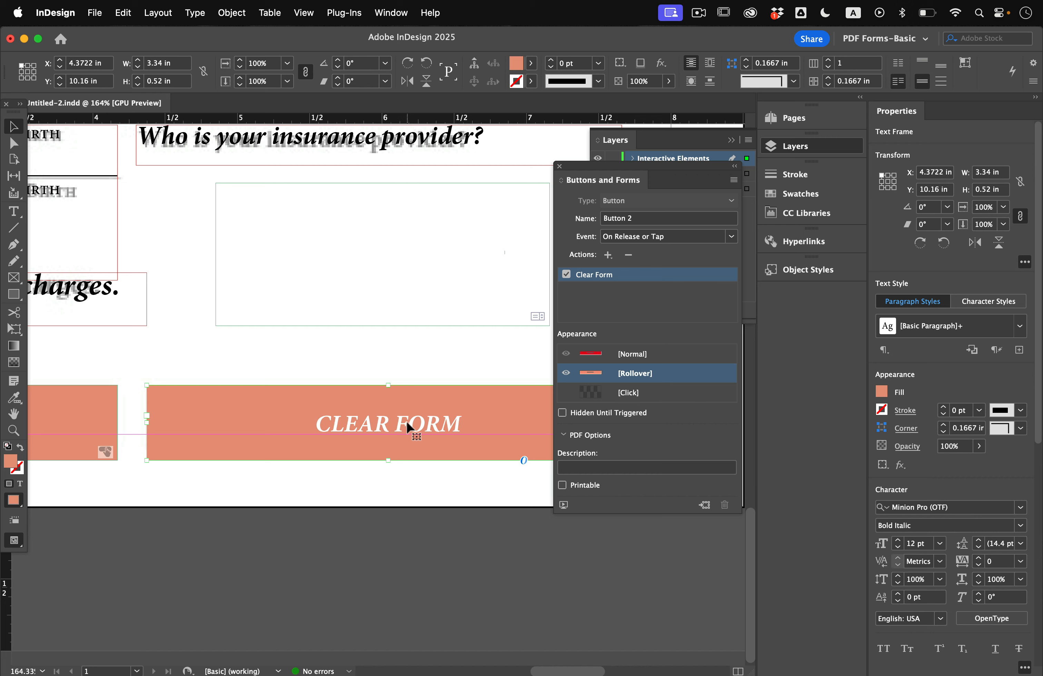
pyautogui.tripleClick(411, 428)
pyautogui.write('Print')
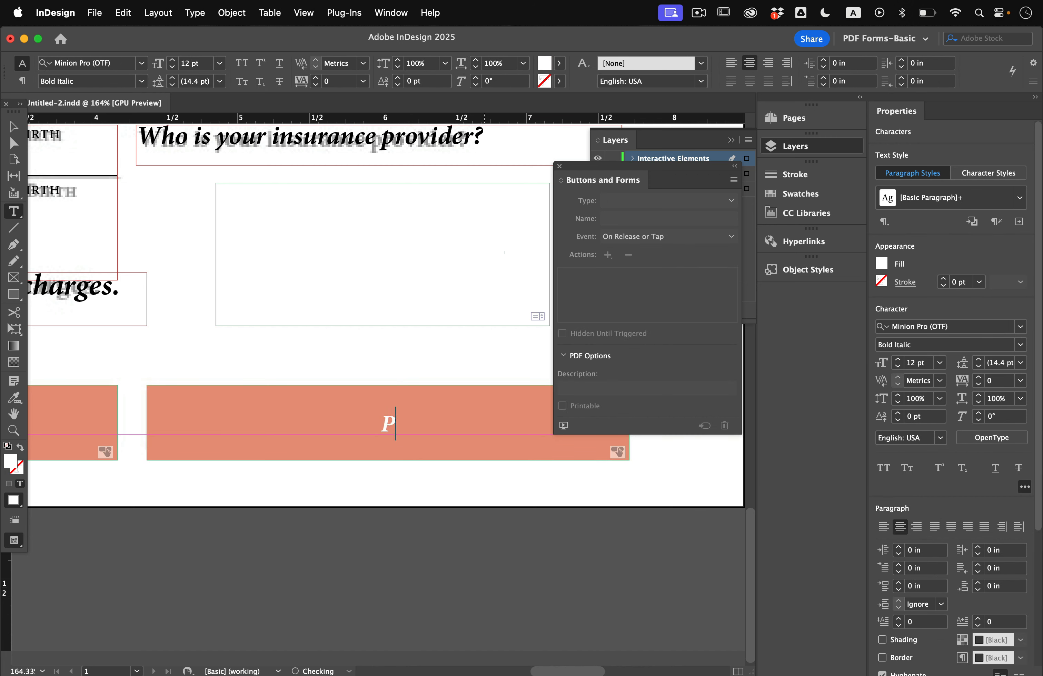
pyautogui.press('BackSpace')
pyautogui.press('BackSpace')
pyautogui.press('BackSpace')
pyautogui.press('BackSpace')
pyautogui.write('פר')
pyautogui.press('BackSpace')
pyautogui.press('BackSpace')
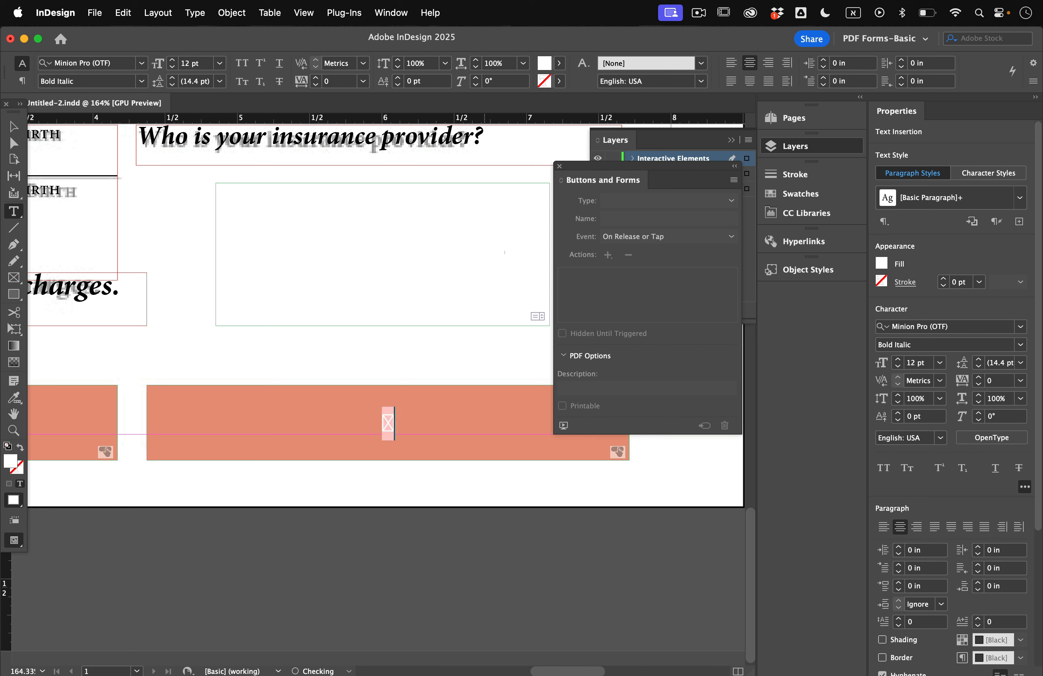
pyautogui.write('פ')
pyautogui.press('BackSpace')
pyautogui.hotkey('ctrl', 'space')
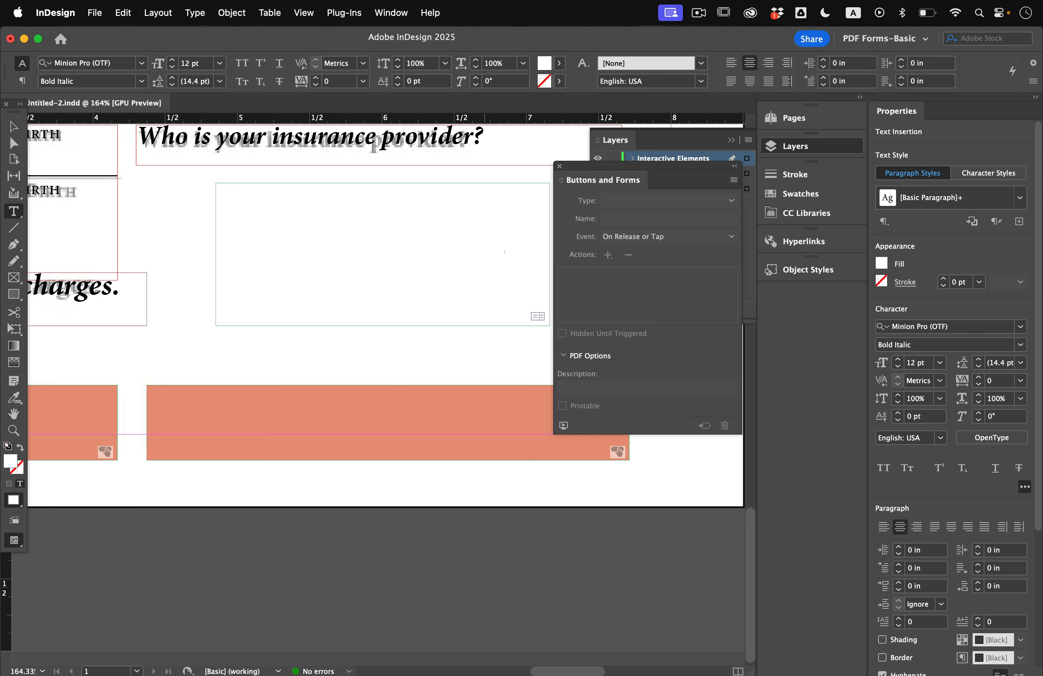
pyautogui.write('PRINT FORM')
pyautogui.press('Escape')
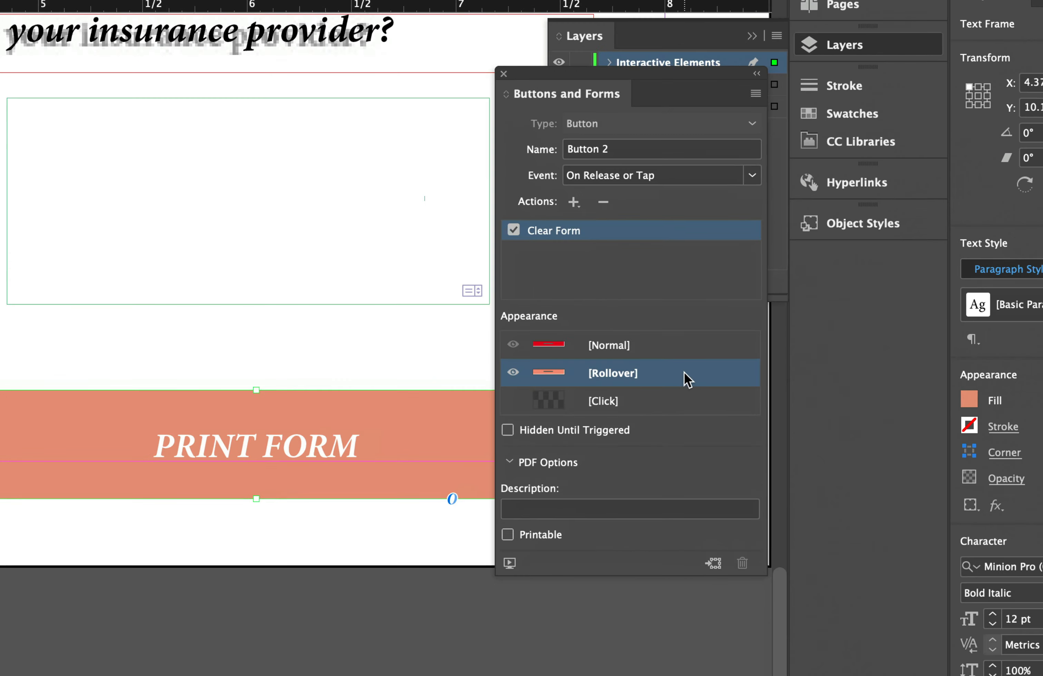
# - Fill the duplicated button's [Normal] state with the green C=75 M=5 Y=100 K=0 swatch
pyautogui.click(660, 355)
pyautogui.click(650, 347)
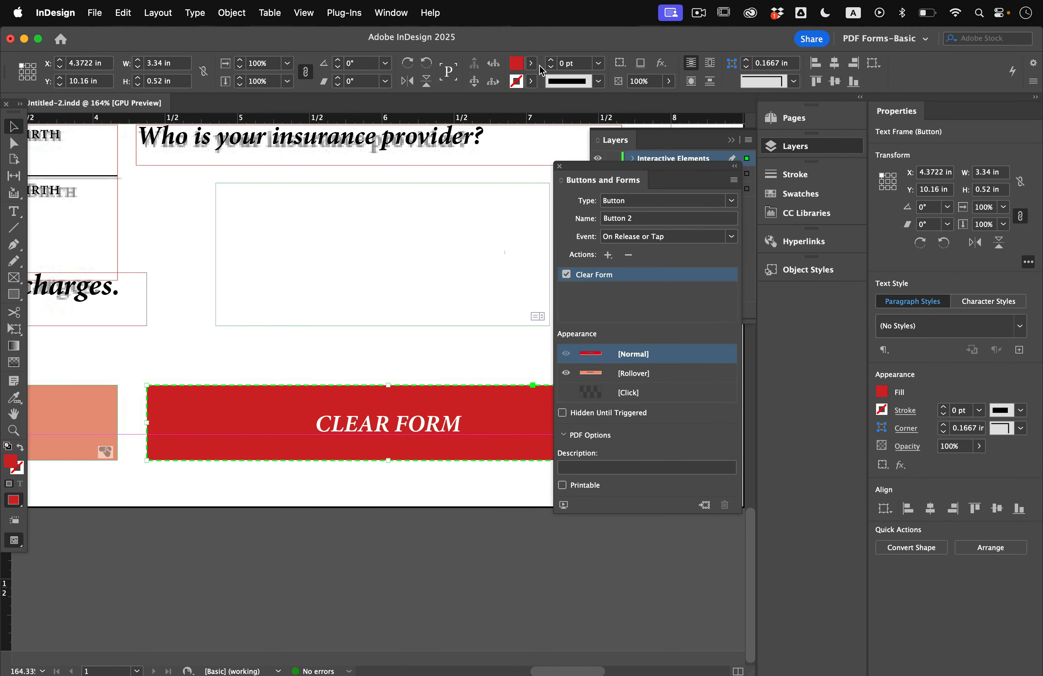
pyautogui.click(531, 64)
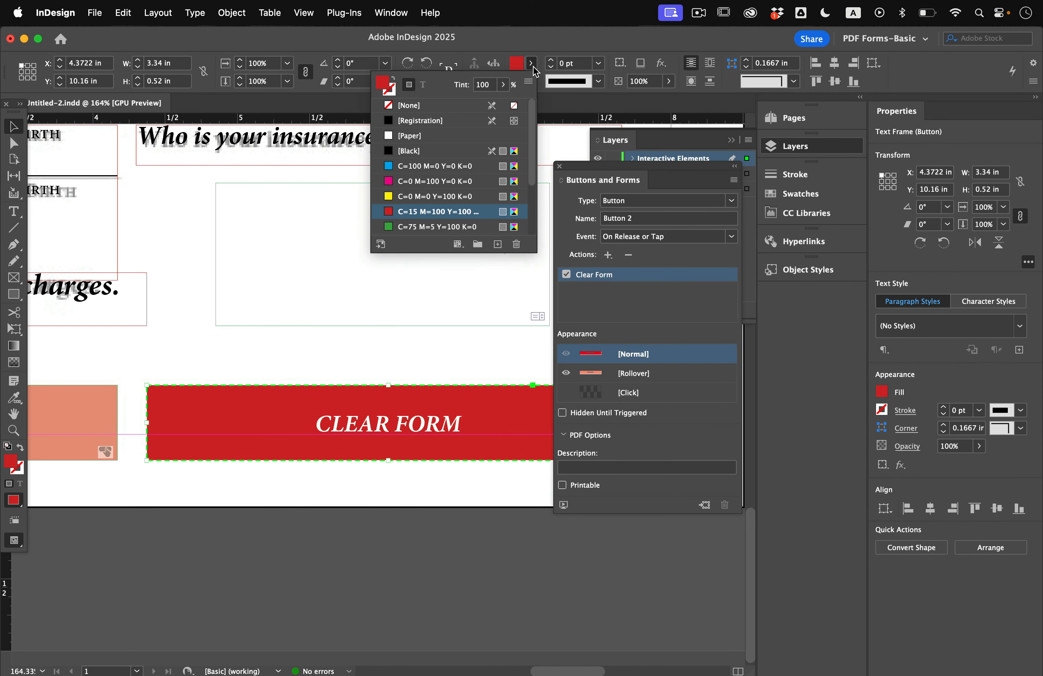
pyautogui.click(434, 227)
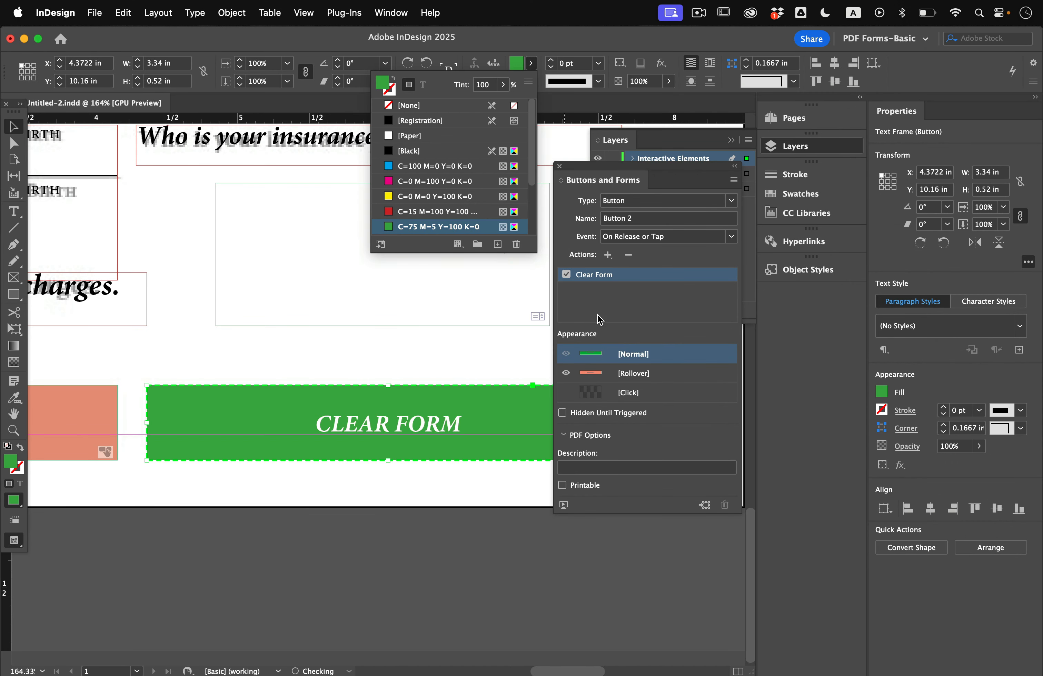
# - Recolor the duplicated button's [Rollover] state with the green C=75 M=5 Y=100 K=0 swatch, keeping the 48% tint
pyautogui.click(648, 378)
pyautogui.click(532, 64)
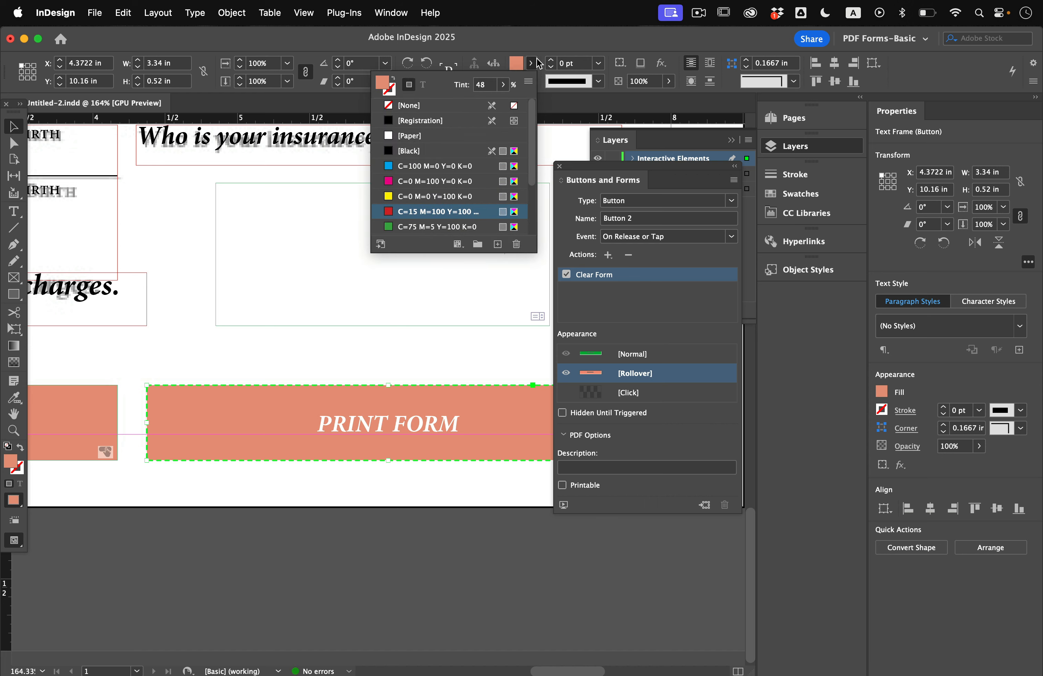
pyautogui.click(416, 226)
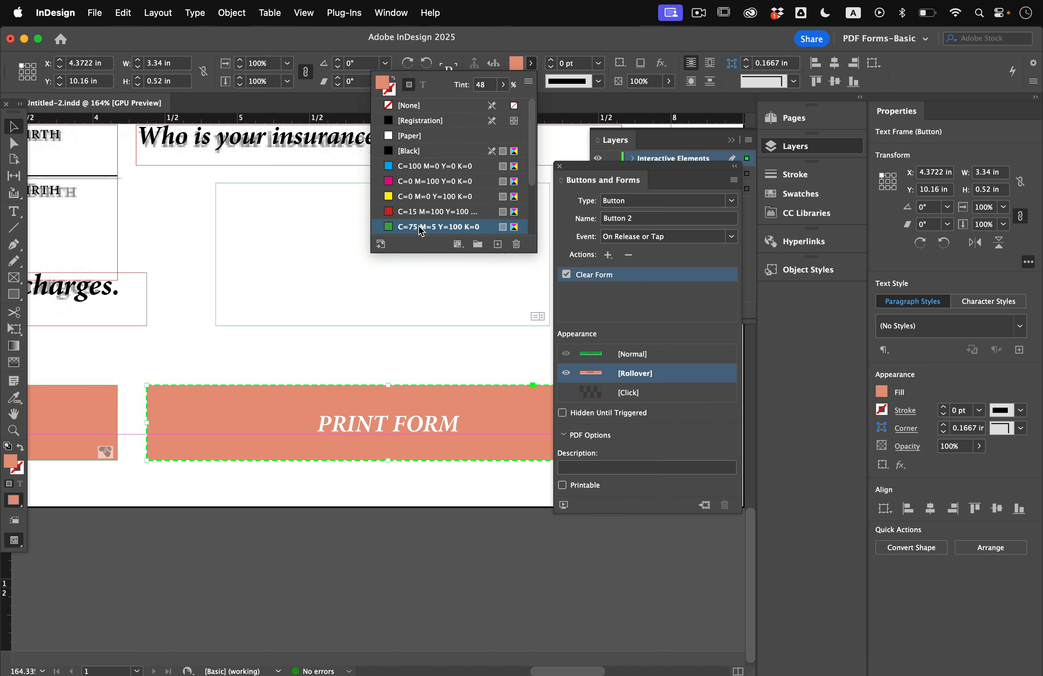
pyautogui.click(465, 373)
pyautogui.click(466, 423)
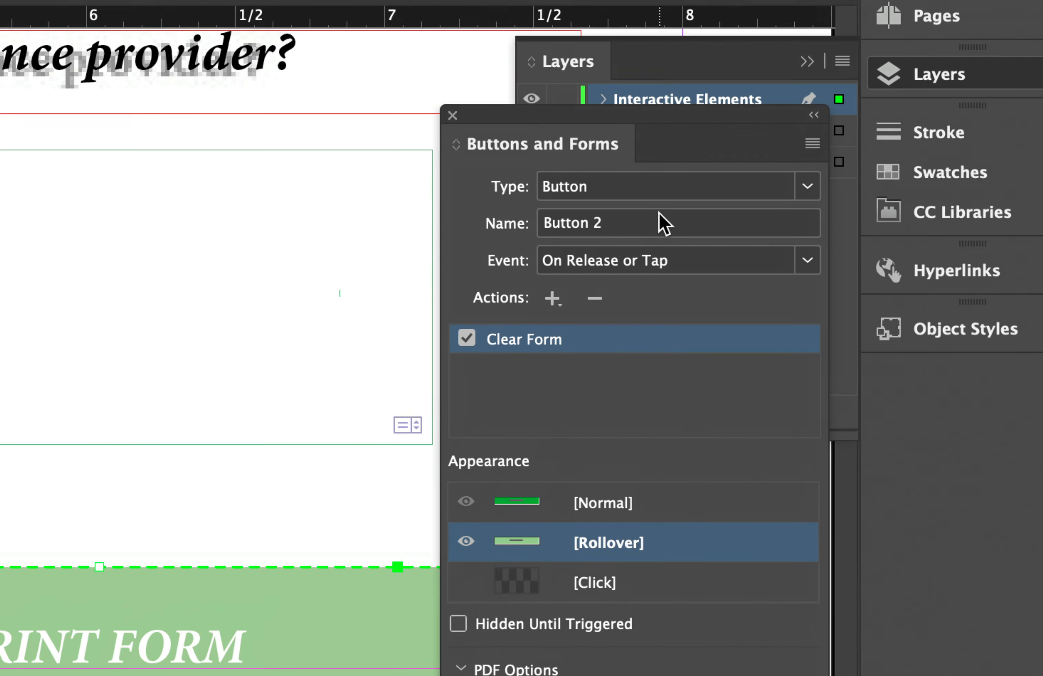
# - Name the duplicated button "PRINT FORM" and replace its Clear Form action with the PDF-only Print Form action
pyautogui.tripleClick(628, 229)
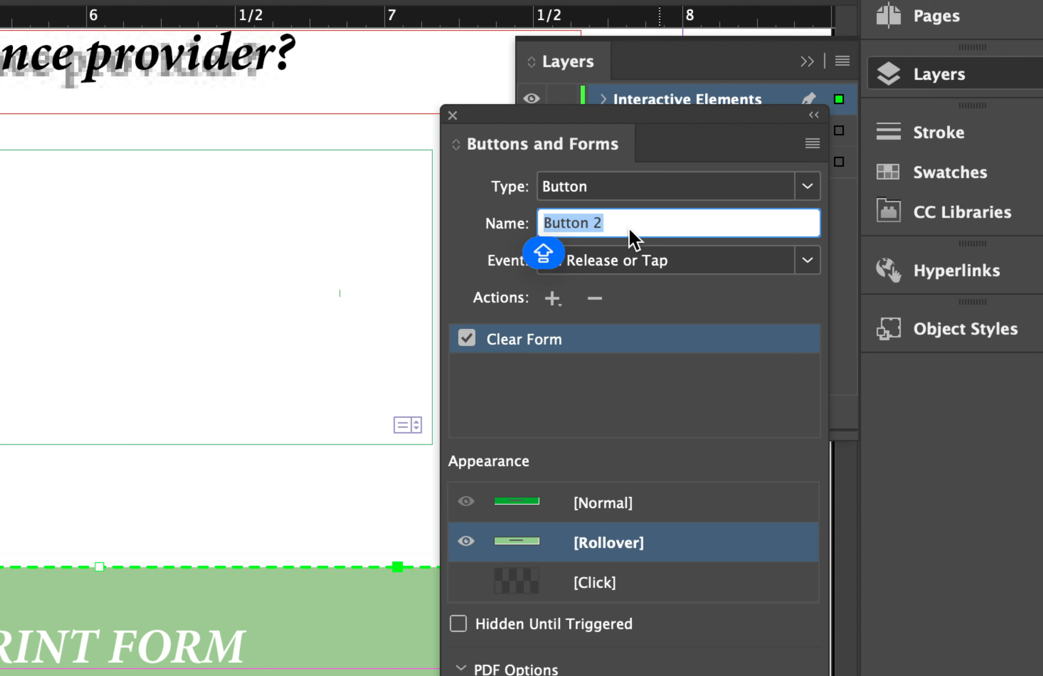
pyautogui.write('PRINT FORM')
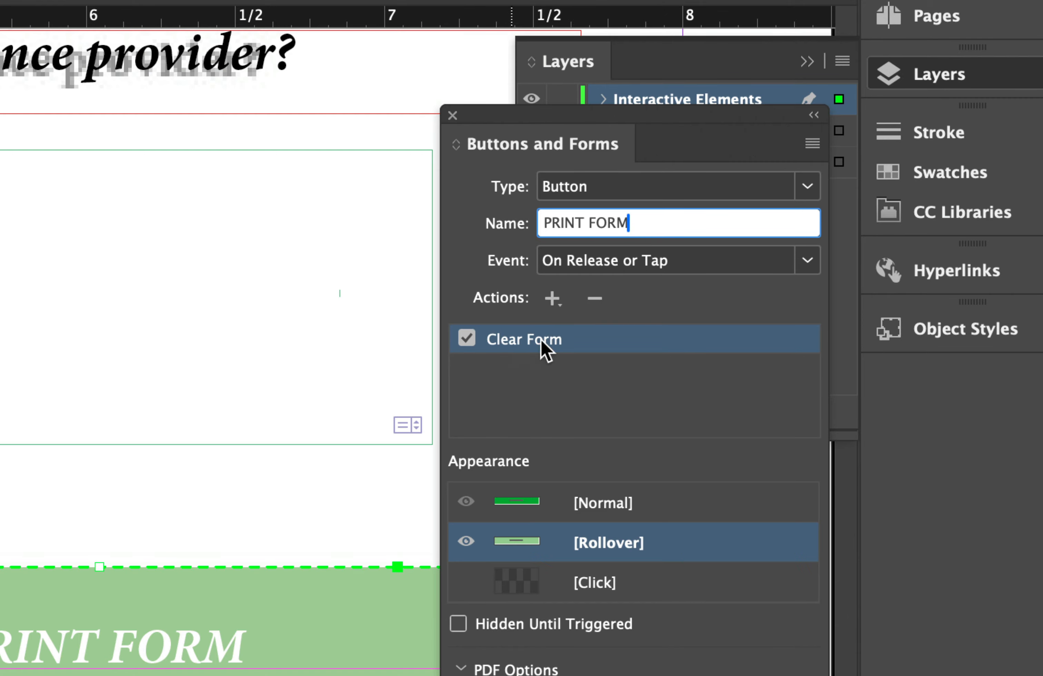
pyautogui.click(595, 298)
pyautogui.click(441, 551)
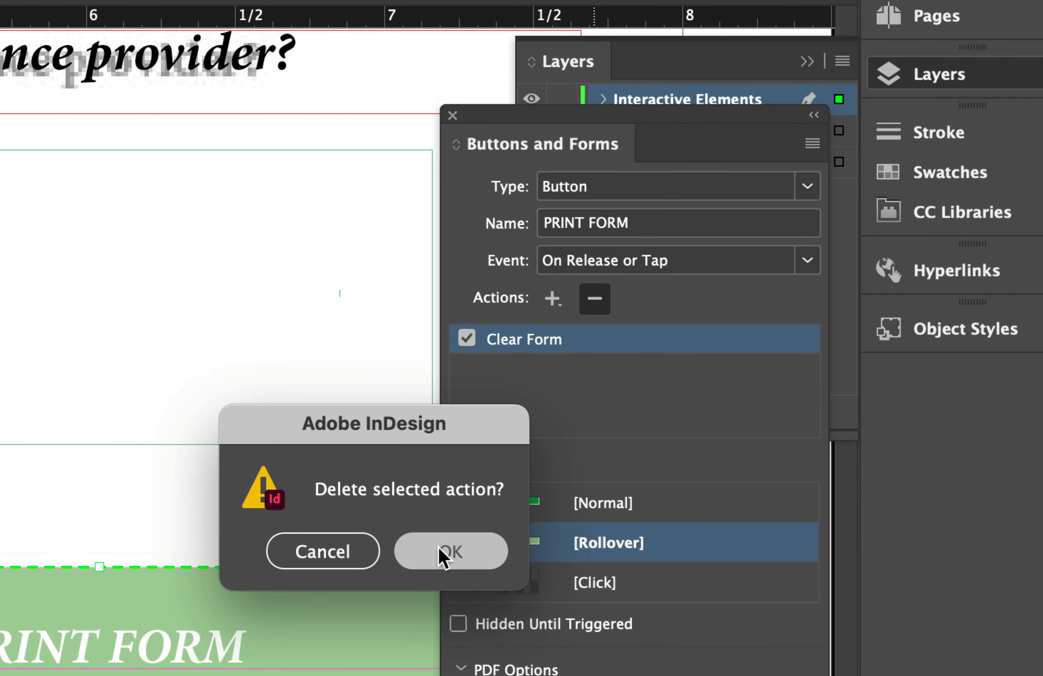
pyautogui.click(553, 298)
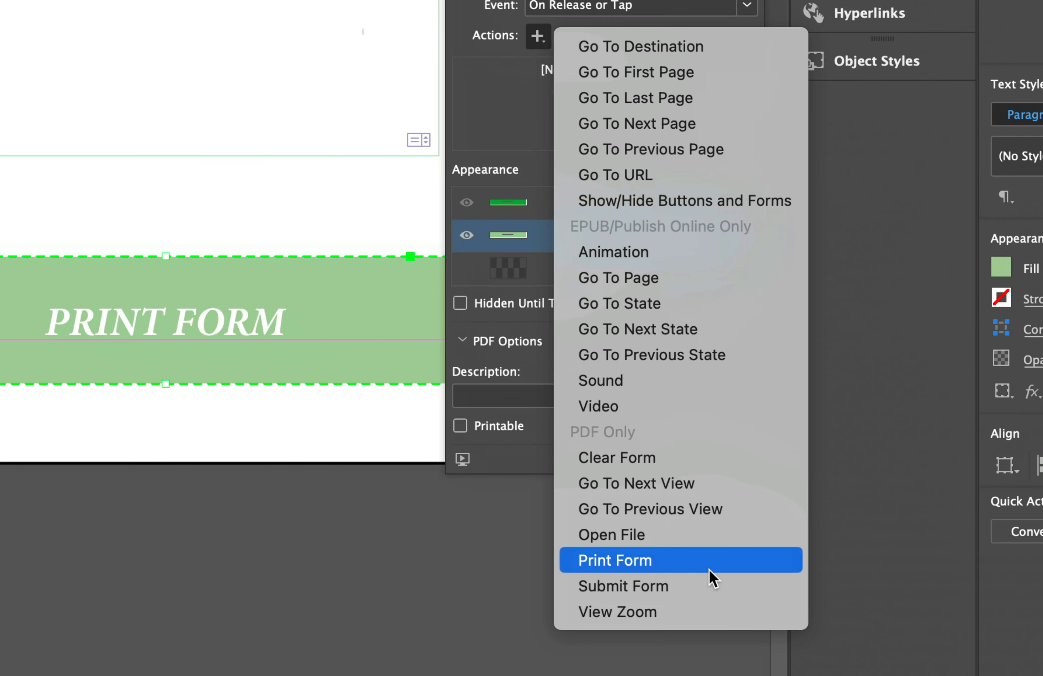
pyautogui.click(709, 570)
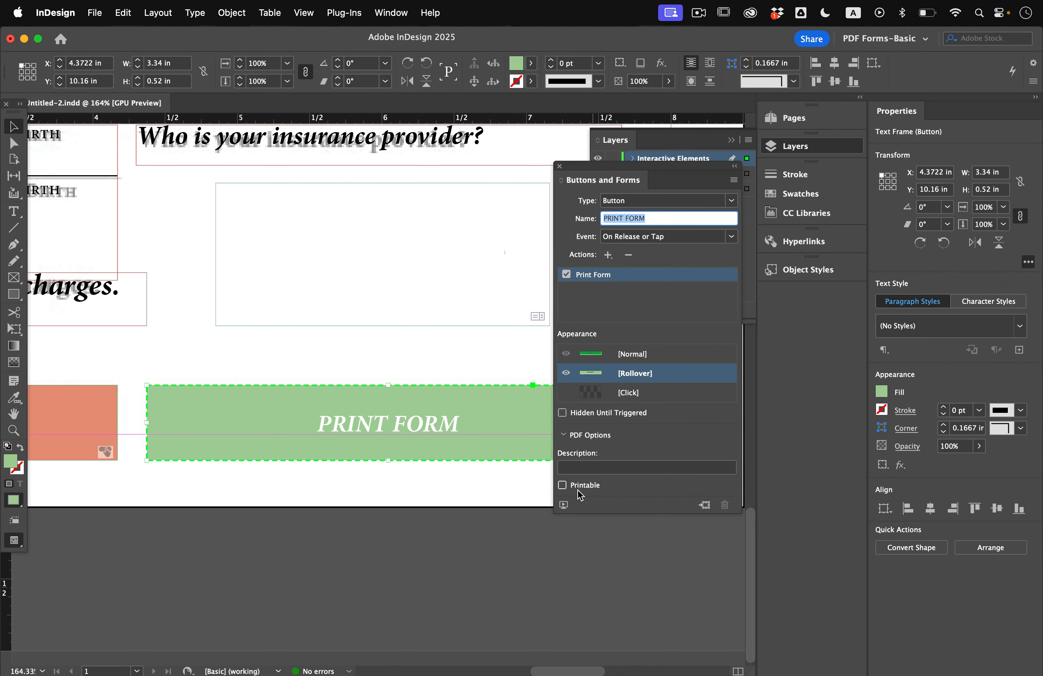
pyautogui.click(380, 483)
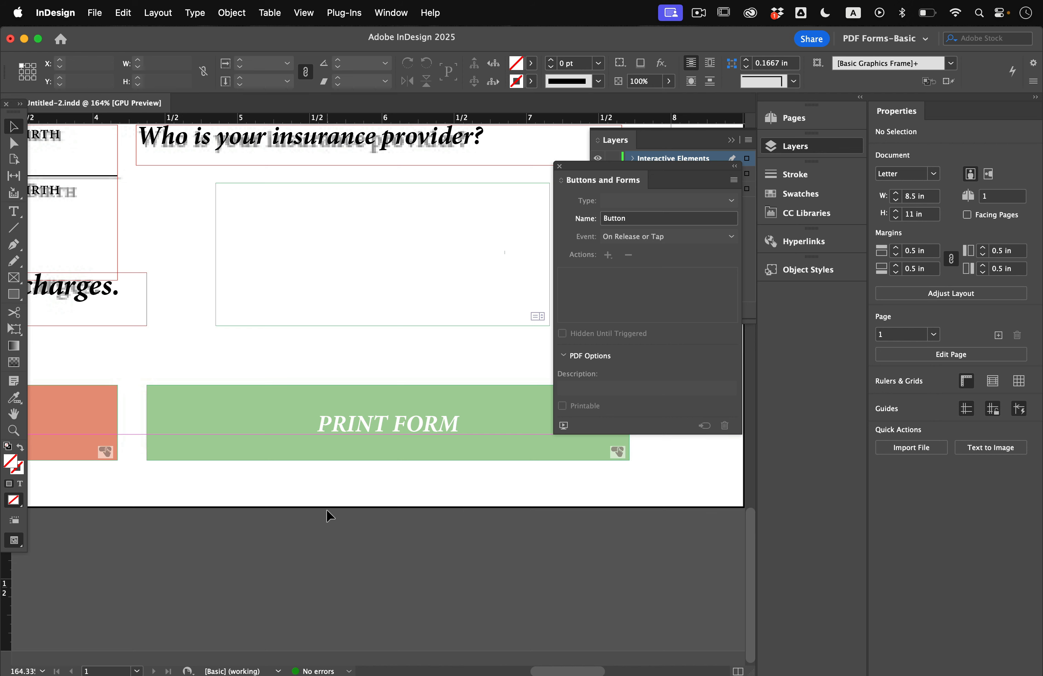
# - Hide the Template layer and preview the whole page without frame edges and guides
pyautogui.press('super+0')
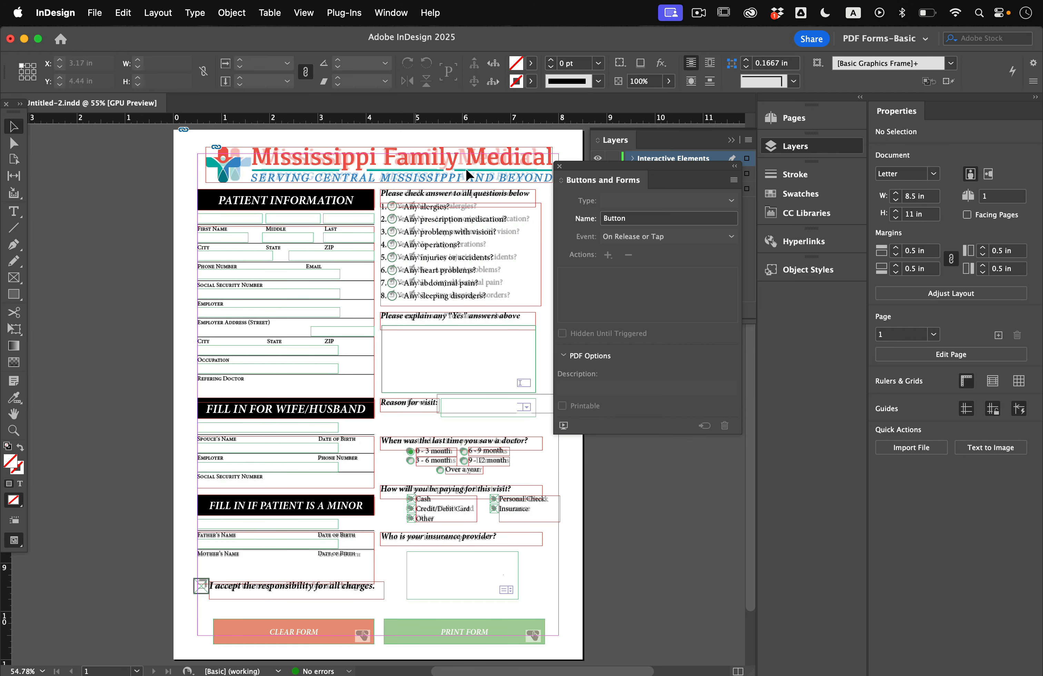
pyautogui.click(634, 140)
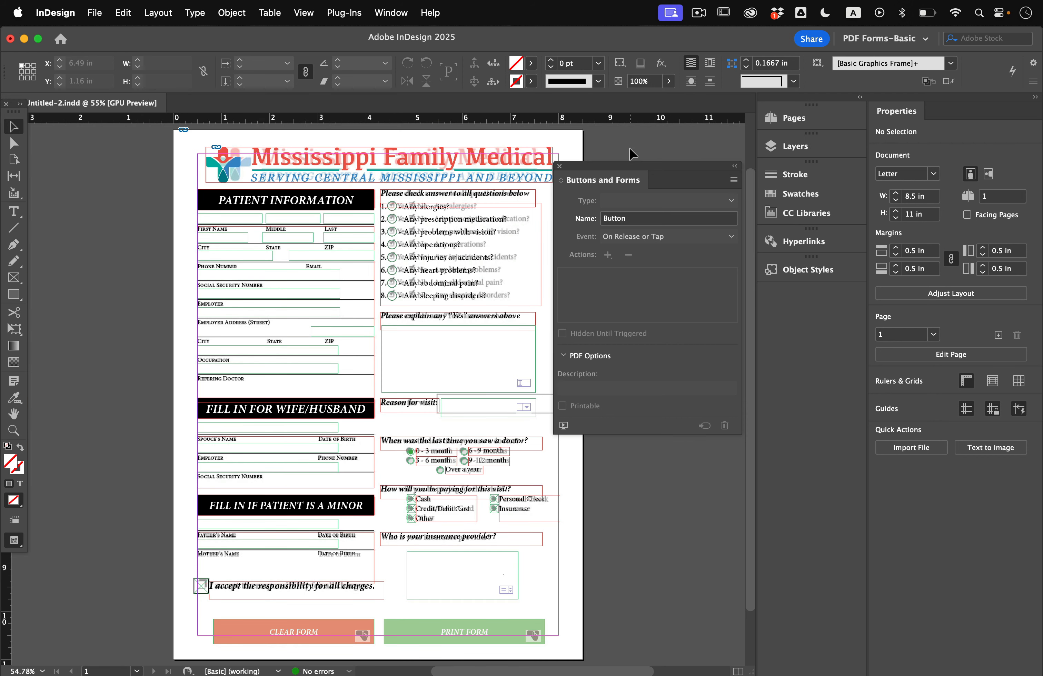
pyautogui.click(801, 143)
pyautogui.click(598, 189)
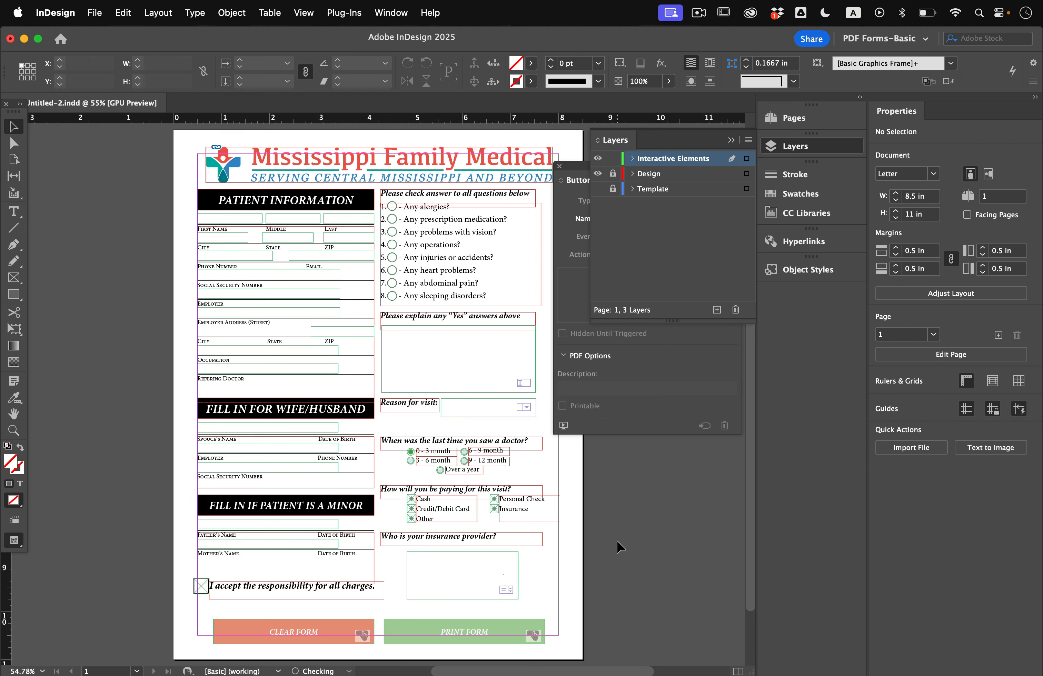
pyautogui.press('w')
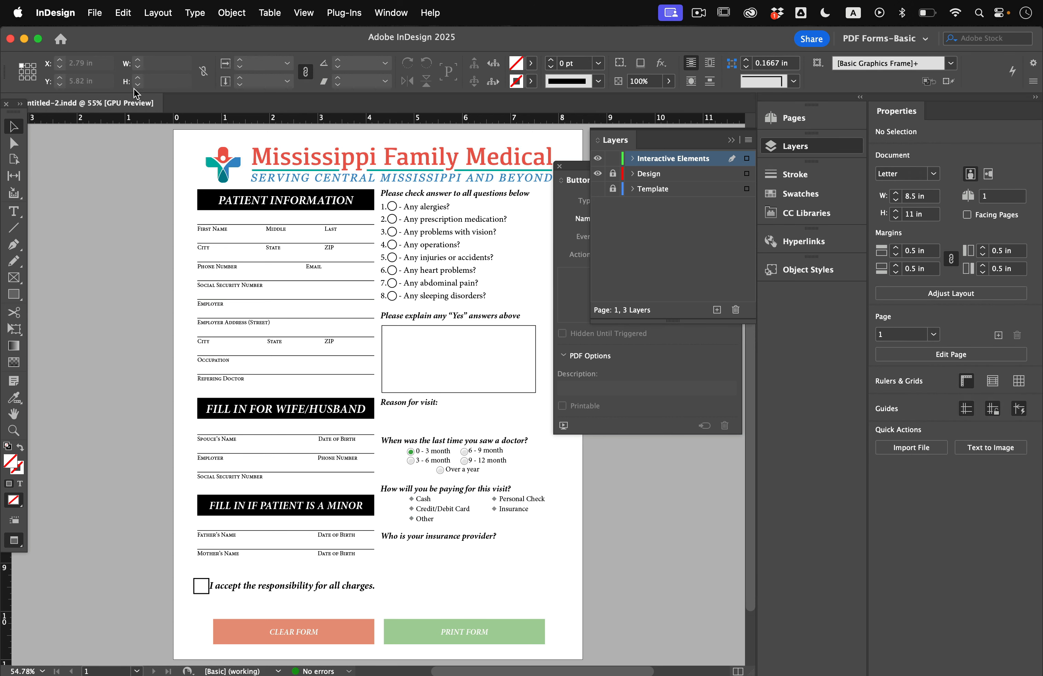
# - Export the form to the Desktop as an Adobe PDF (Interactive) named Medical Form, including all forms and media, and accept the RGB conversion
pyautogui.click(99, 14)
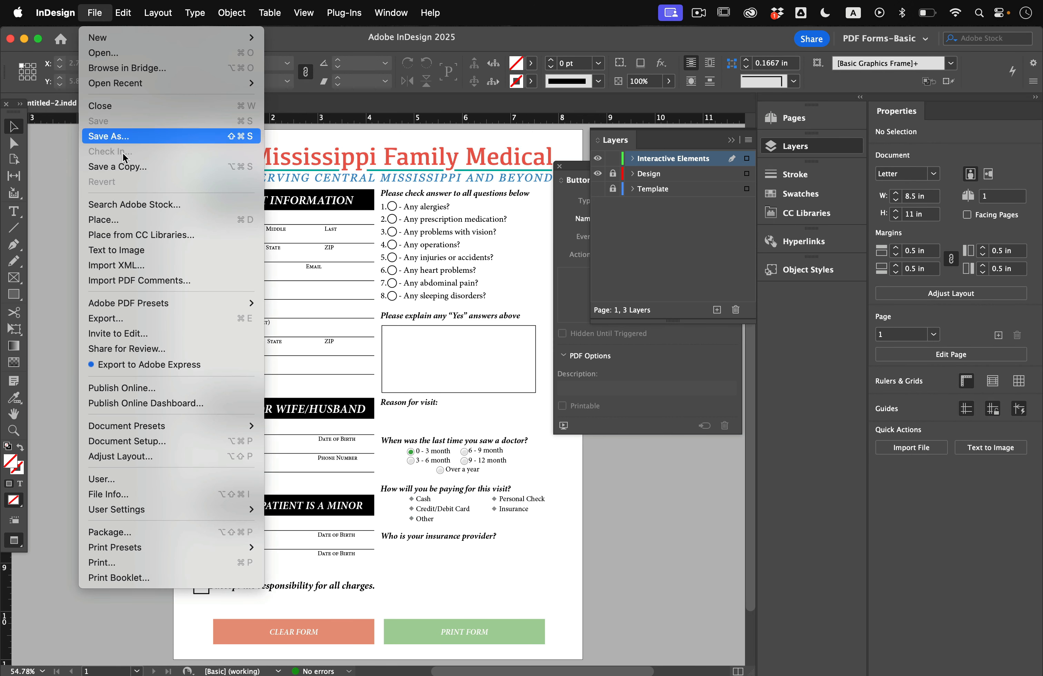
pyautogui.click(155, 320)
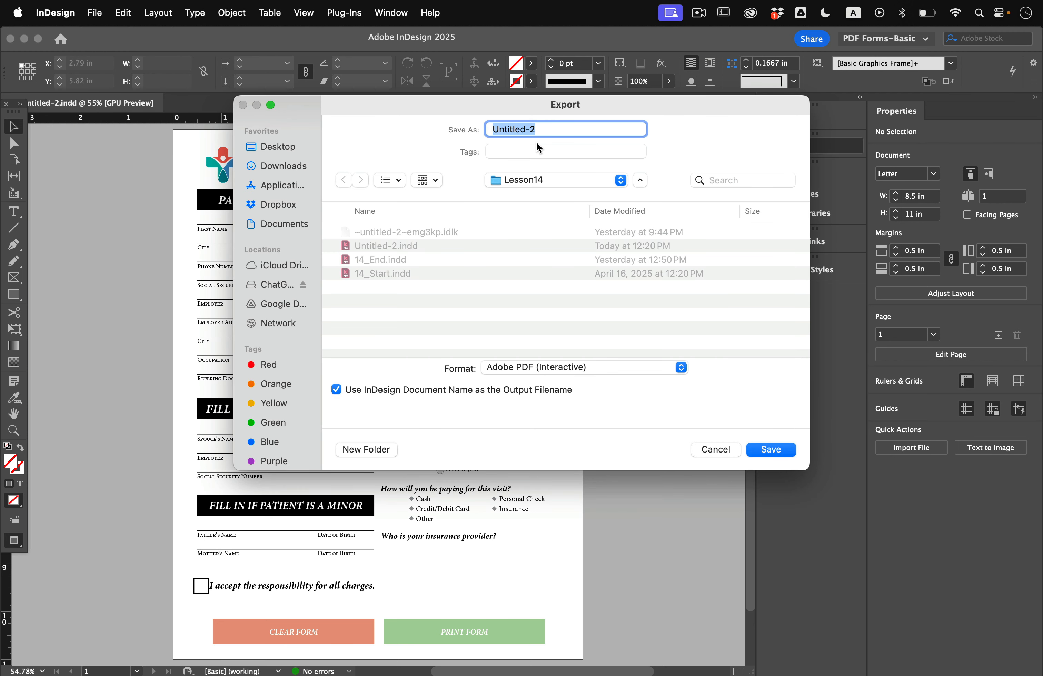
pyautogui.write('Medical Form')
pyautogui.click(276, 149)
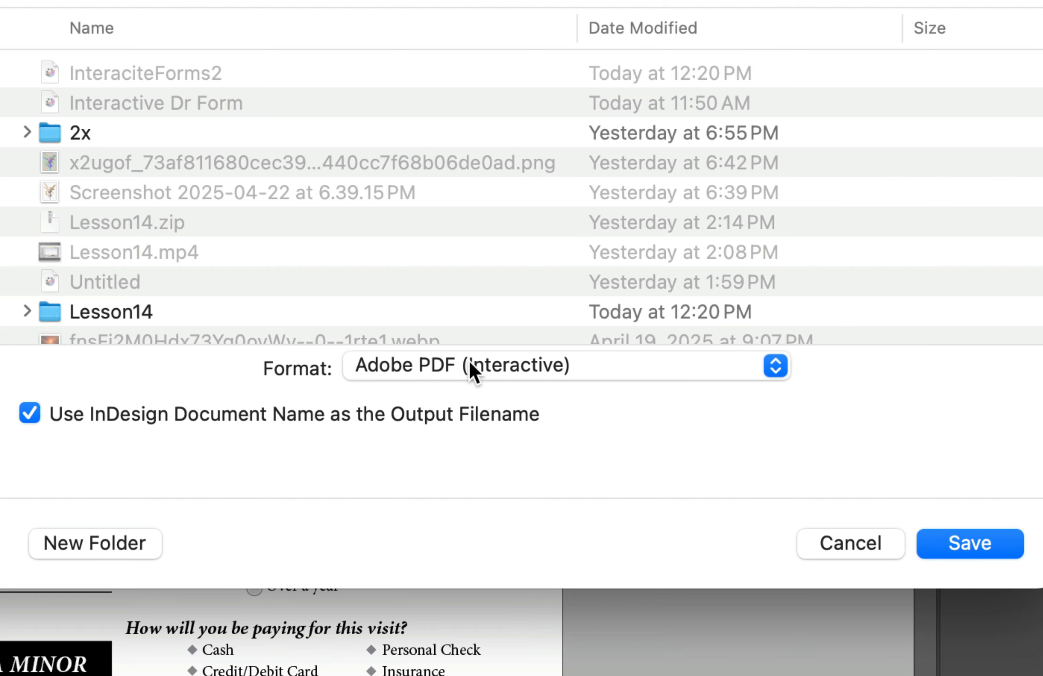
pyautogui.click(466, 365)
pyautogui.click(466, 365)
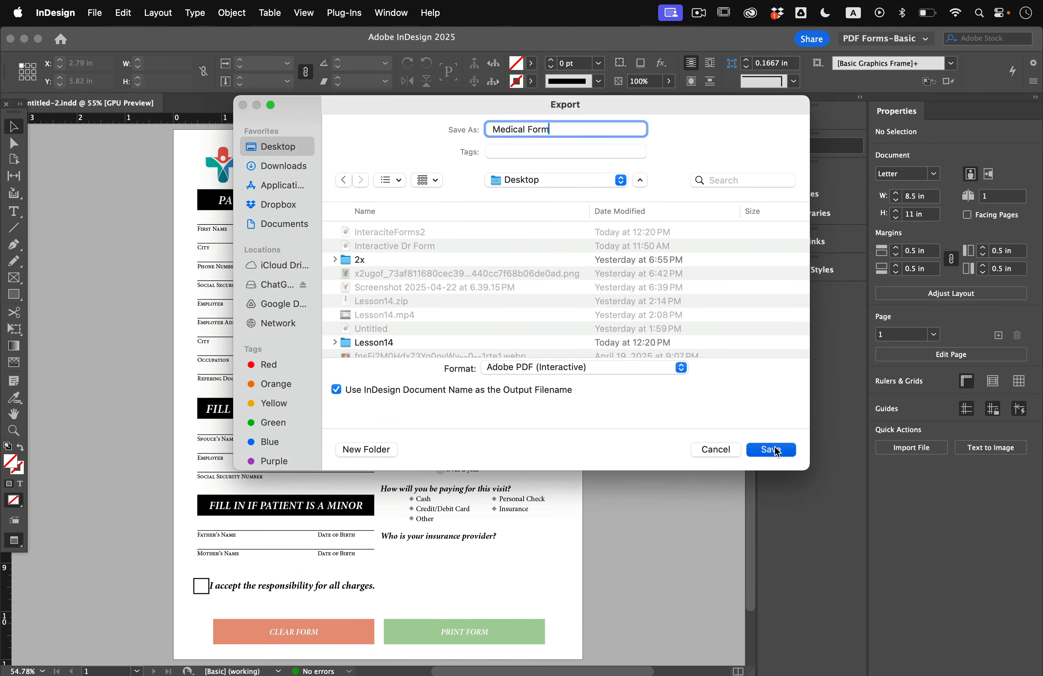
pyautogui.click(775, 451)
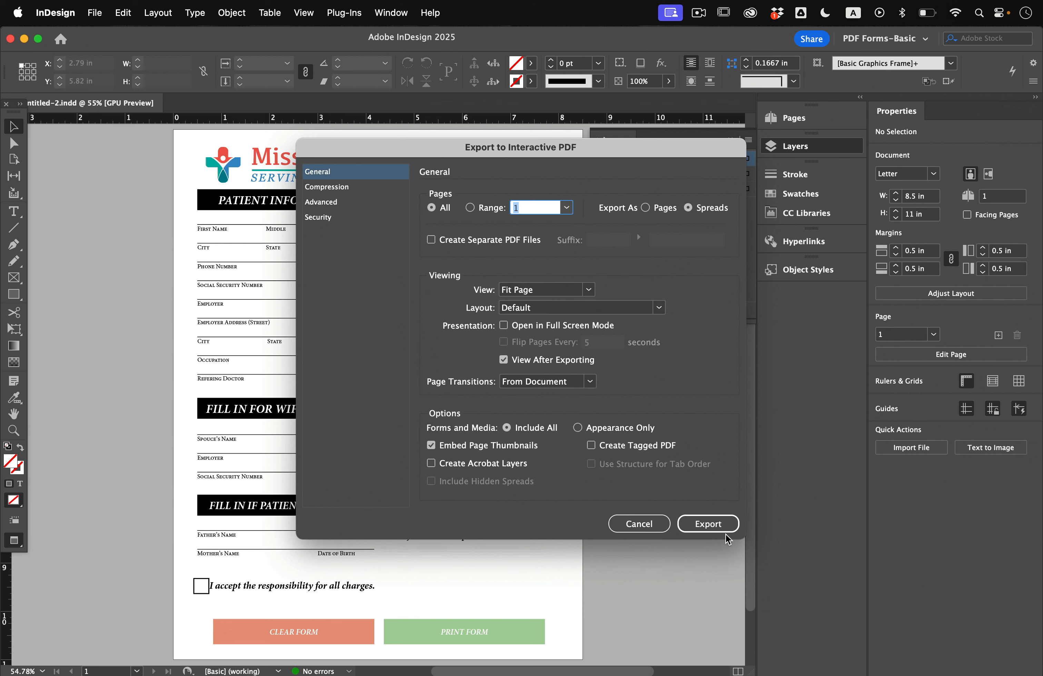
pyautogui.click(705, 525)
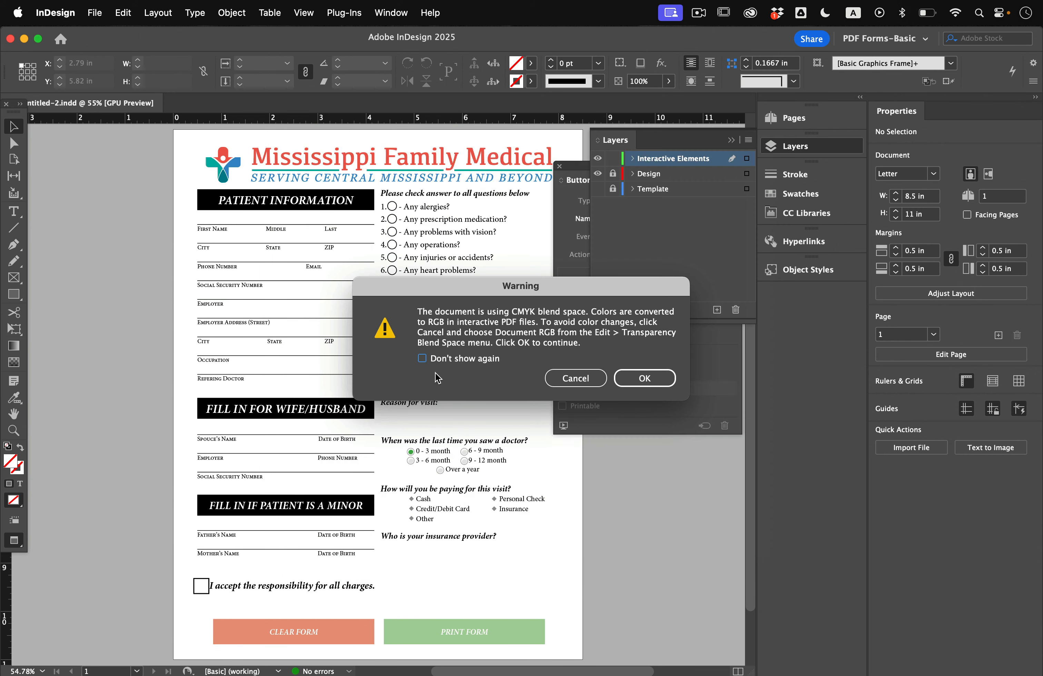
pyautogui.click(658, 383)
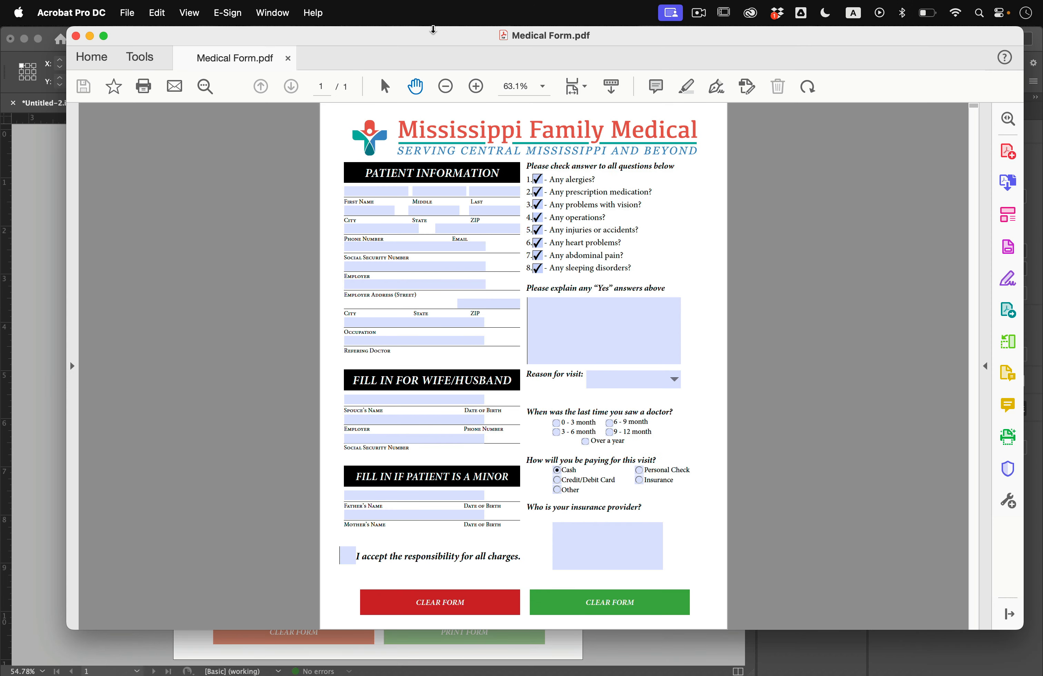
# - In the exported PDF, enter "asdfadsfasd", "asdfadsf" and "asdfasdf" in the First Name, Middle and Last fields and "asdlfkj" in the City field
pyautogui.moveTo(433, 39); pyautogui.dragTo(371, 40)
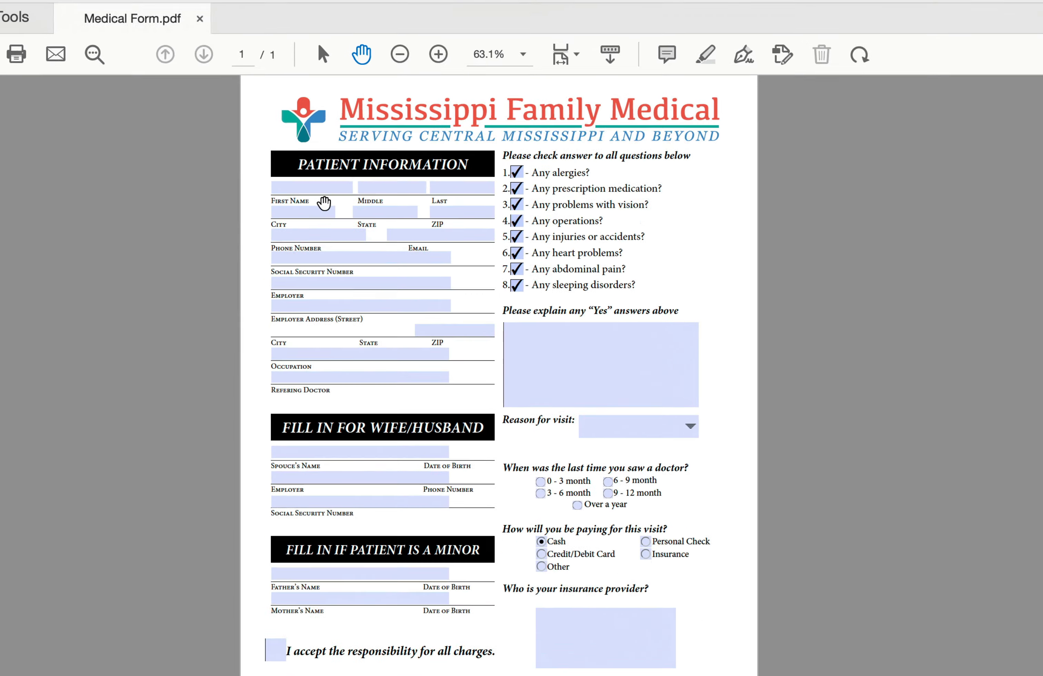
pyautogui.click(320, 193)
pyautogui.write('asdfadsfasd')
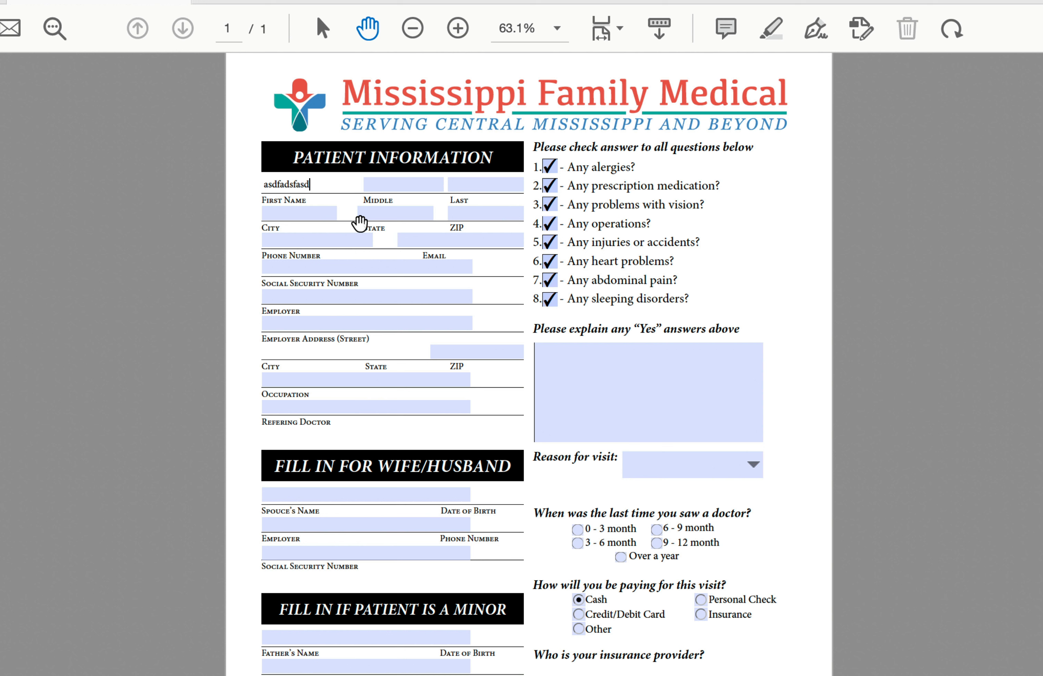
pyautogui.press('Tab')
pyautogui.write('asdfadsf')
pyautogui.press('Tab')
pyautogui.press('Tab')
pyautogui.write('asdlfkj')
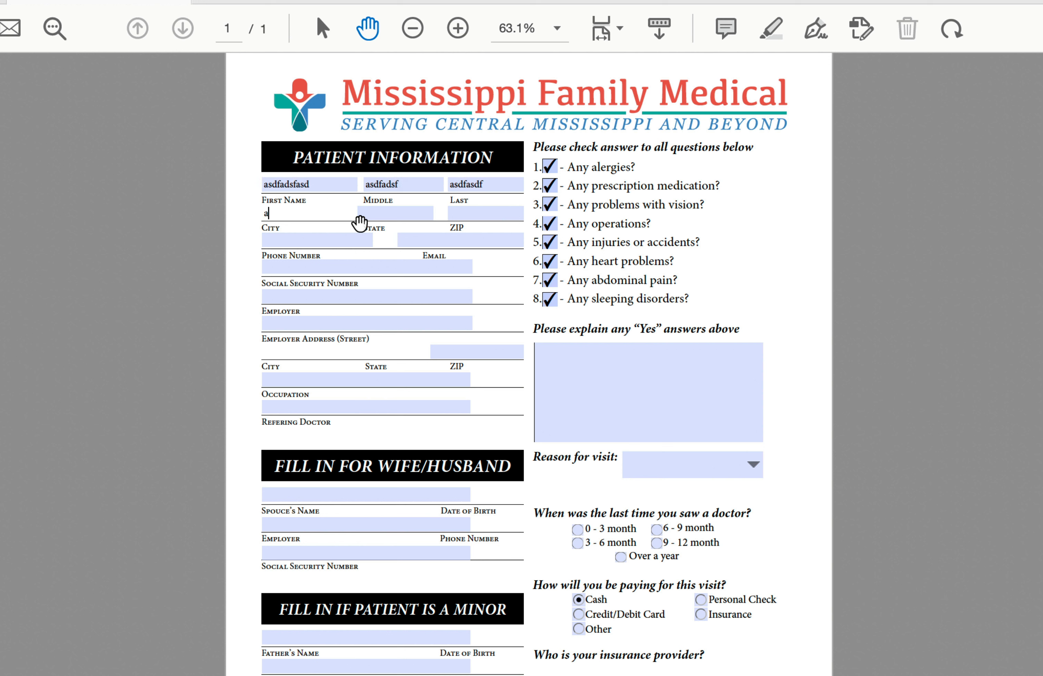
# - Enter "lkjl" in the patient's ZIP field and placeholder text in the Social Security Number field, and advance to the Employer field
pyautogui.press('Tab')
pyautogui.press('Tab')
pyautogui.write('lkjl')
pyautogui.press('Tab')
pyautogui.press('Tab')
pyautogui.press('Tab')
pyautogui.write('lkjlkj')
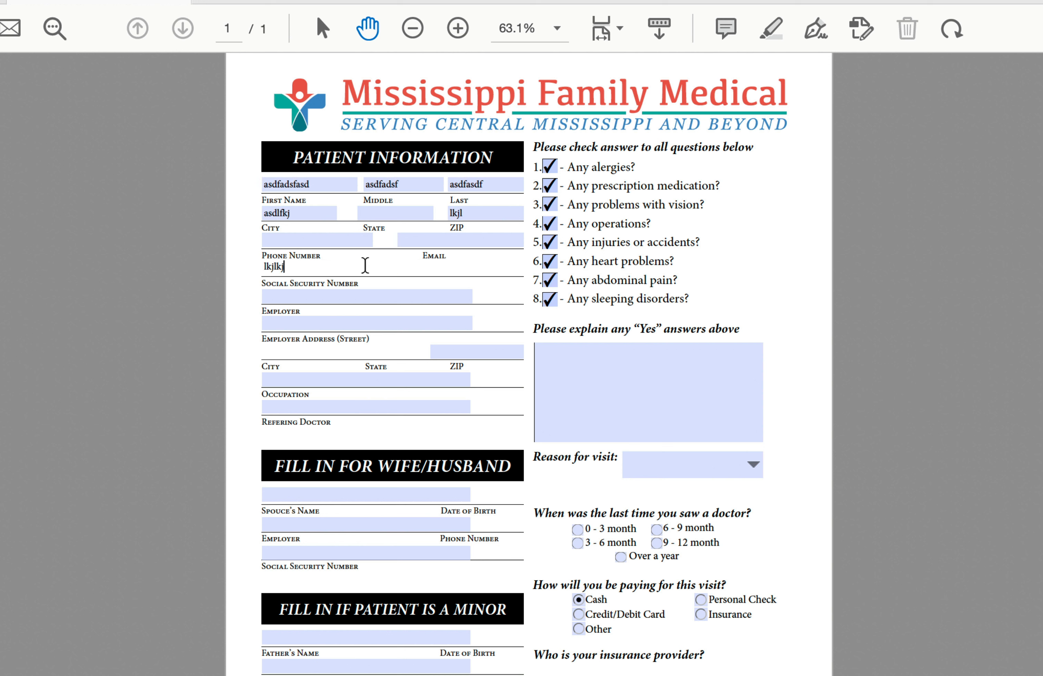
pyautogui.press('Tab')
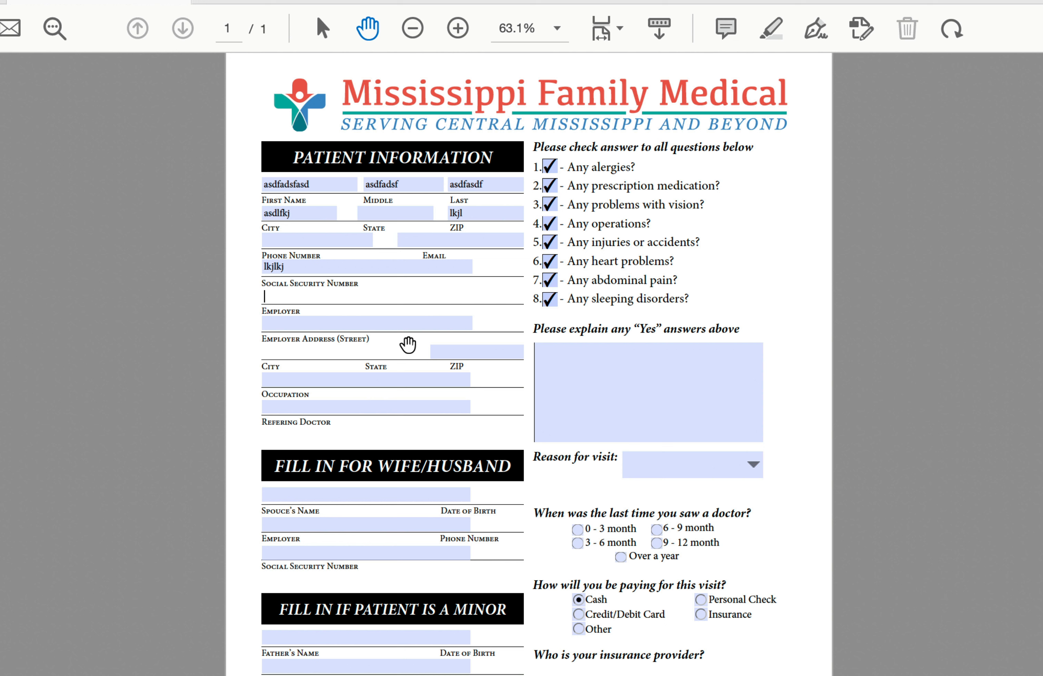
# - Toggle the check boxes of the first six health questions, leaving prescription medication, vision, injuries and heart problems unchecked
pyautogui.click(549, 166)
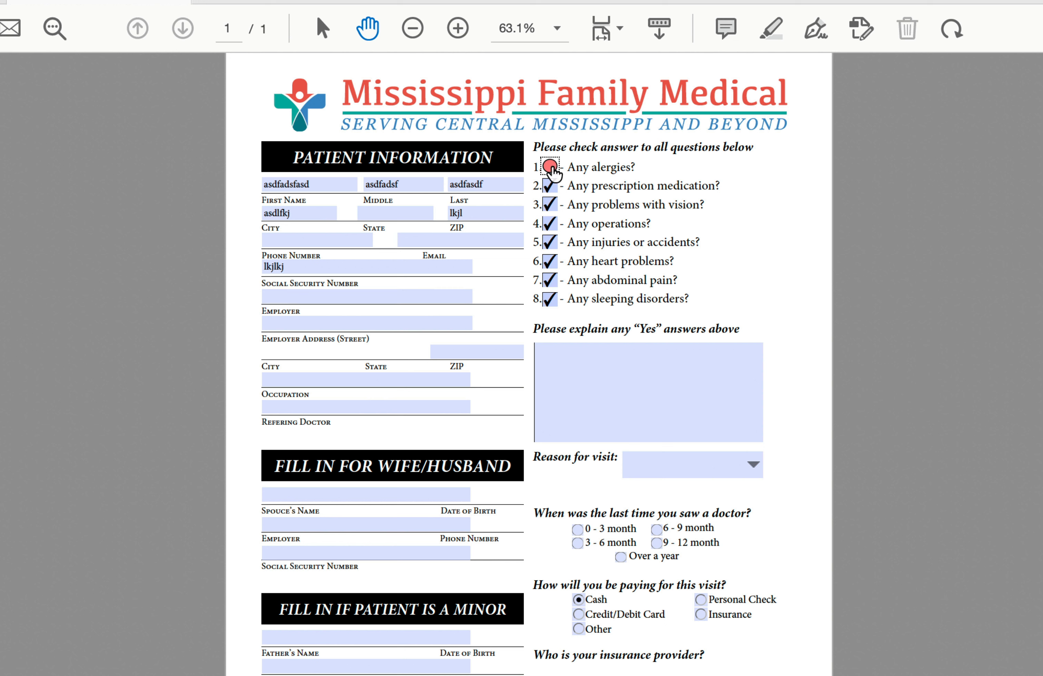
pyautogui.click(550, 186)
pyautogui.click(550, 204)
pyautogui.click(550, 223)
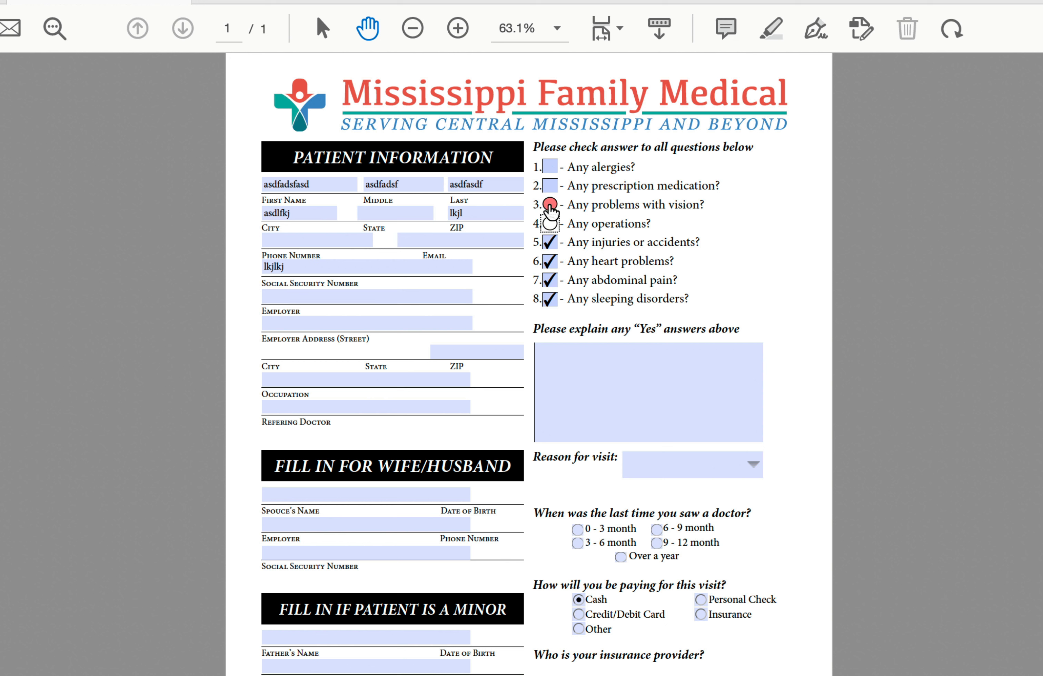
pyautogui.click(549, 204)
pyautogui.click(549, 166)
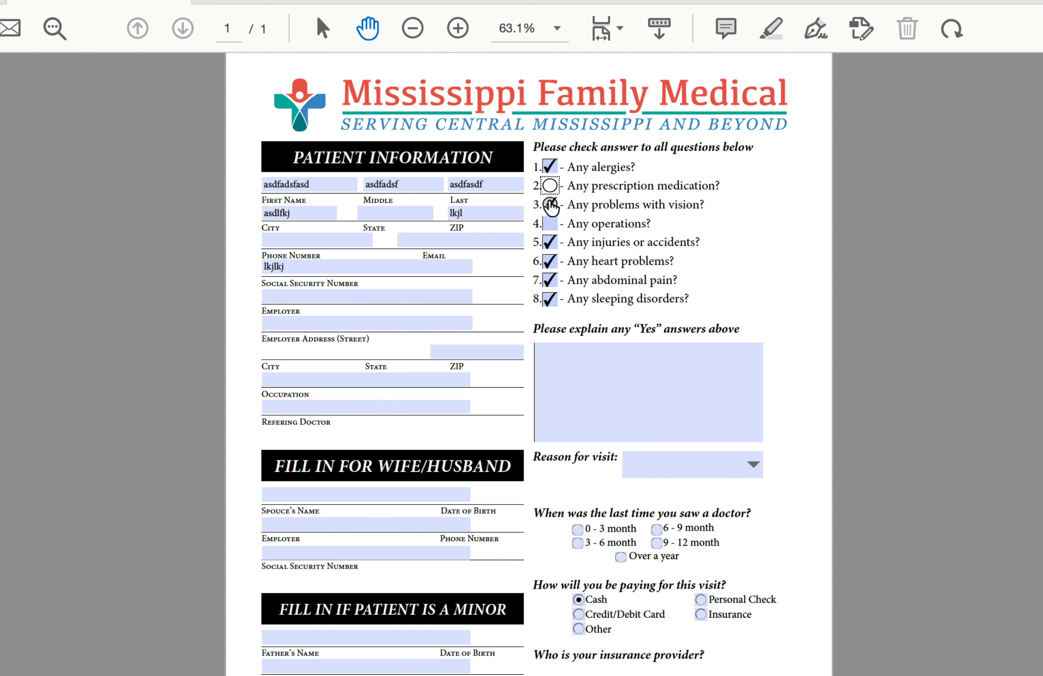
pyautogui.click(550, 204)
pyautogui.click(550, 224)
pyautogui.click(549, 242)
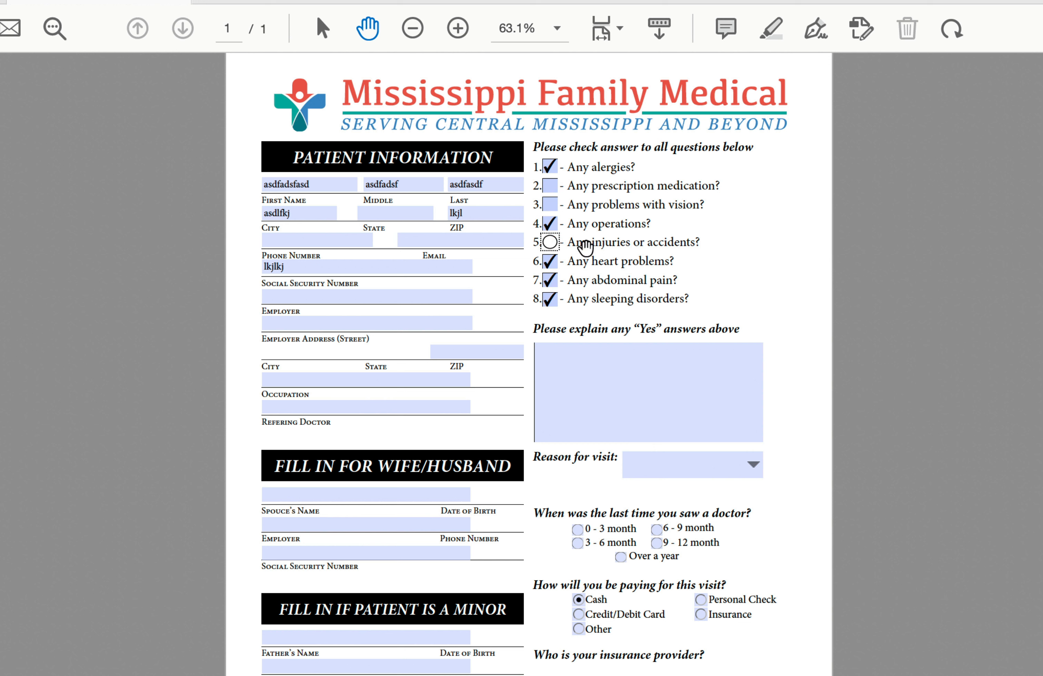
pyautogui.click(549, 261)
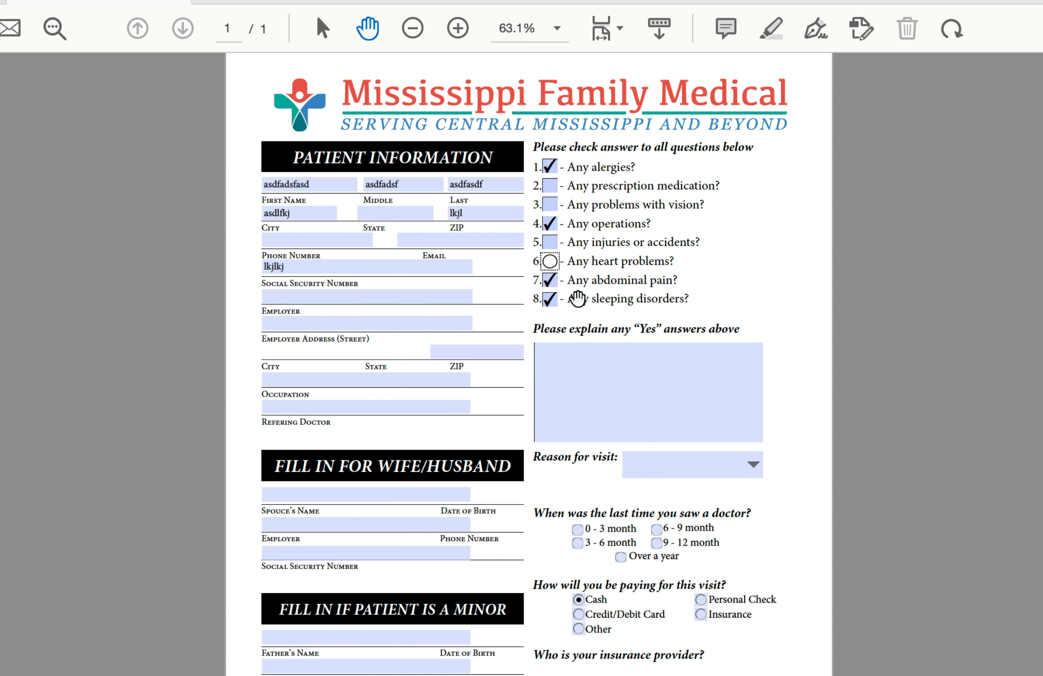
# - Fill the "Yes" answers explanation box with two lines of placeholder text and choose Broken Bone as the reason for visit
pyautogui.click(595, 372)
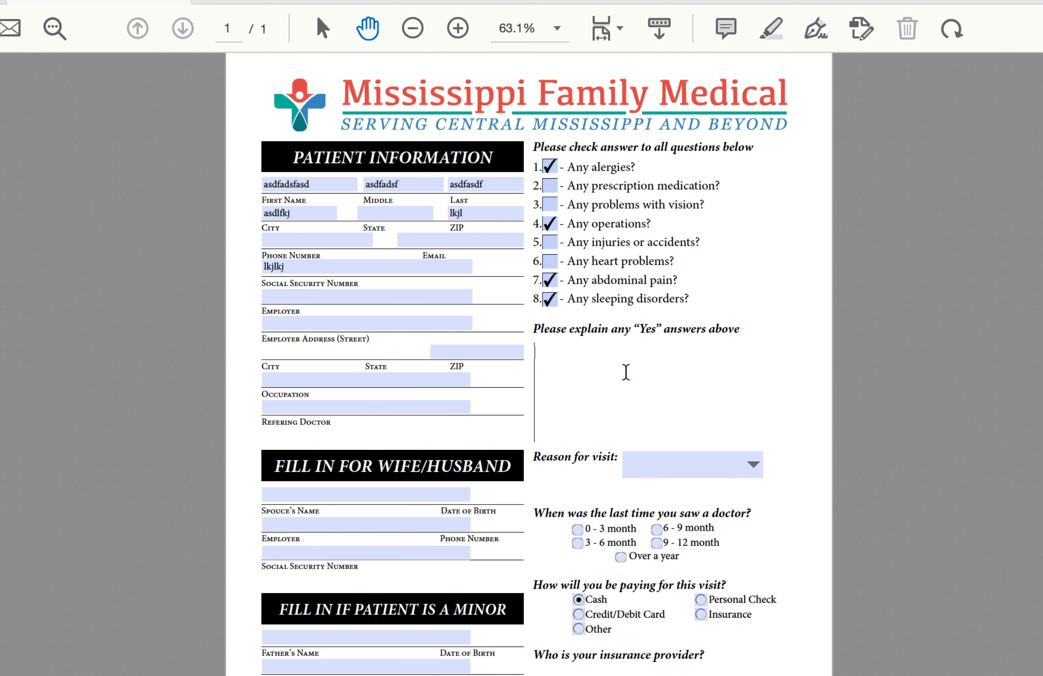
pyautogui.write('asdflaksd;fja;sldkfja;sldkfj;alskdjf;alksdjf;alskjdf;alks')
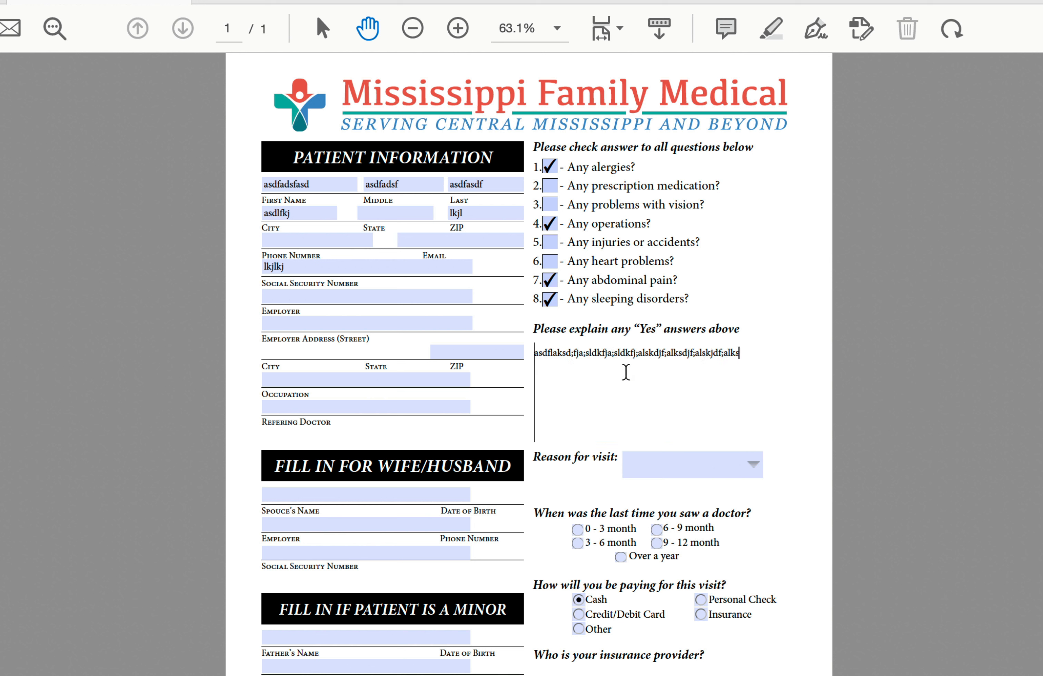
pyautogui.write('jdf;alksdjf;alksdjf;alkdjfa;ljksfj')
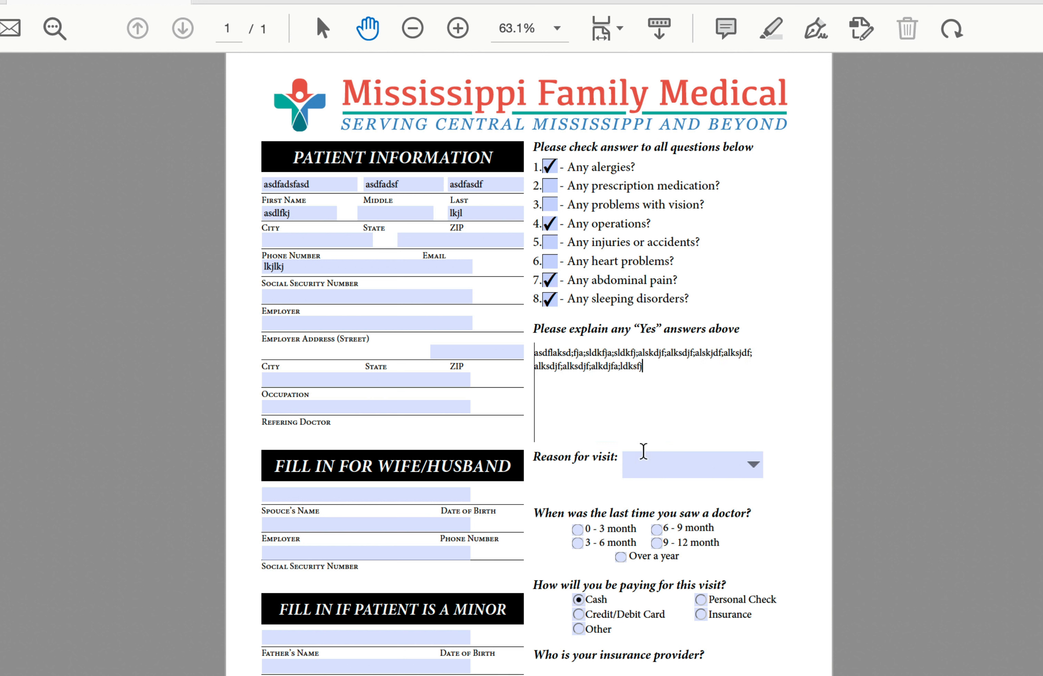
pyautogui.click(755, 465)
pyautogui.click(702, 520)
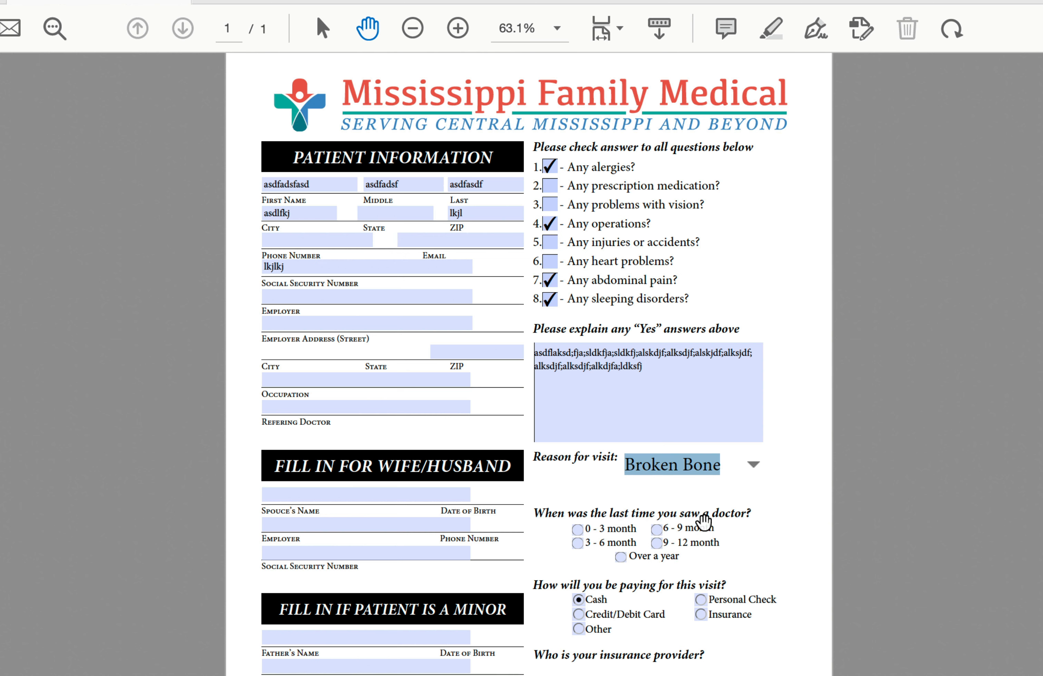
# - Try the radio buttons for the last time a doctor was seen, finishing with 3 - 6 month selected
pyautogui.click(577, 530)
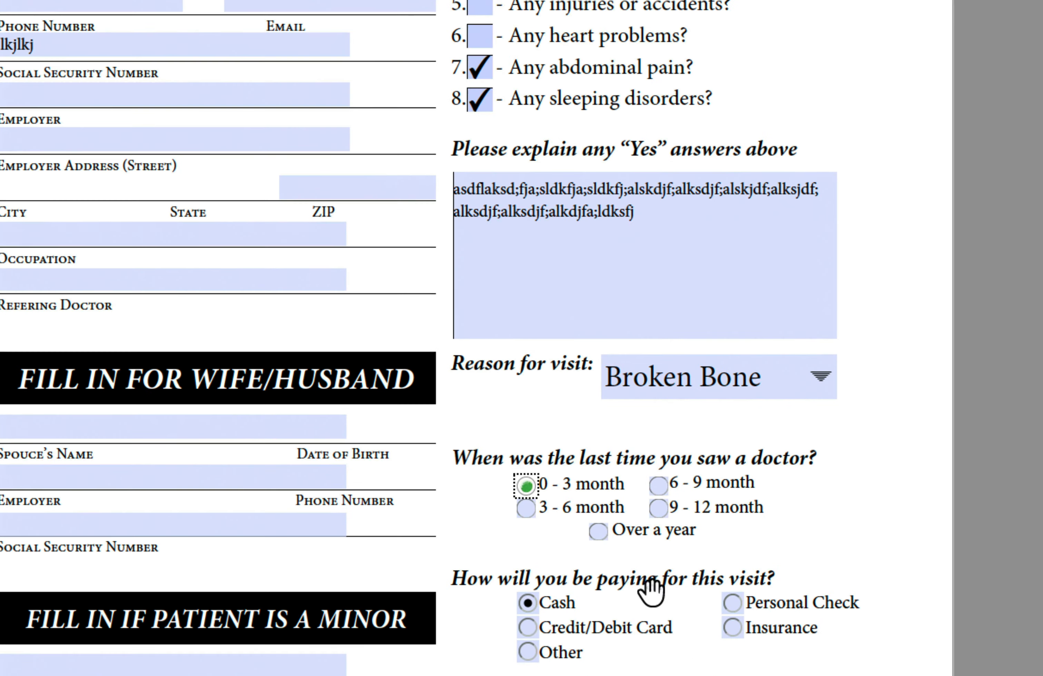
pyautogui.click(526, 508)
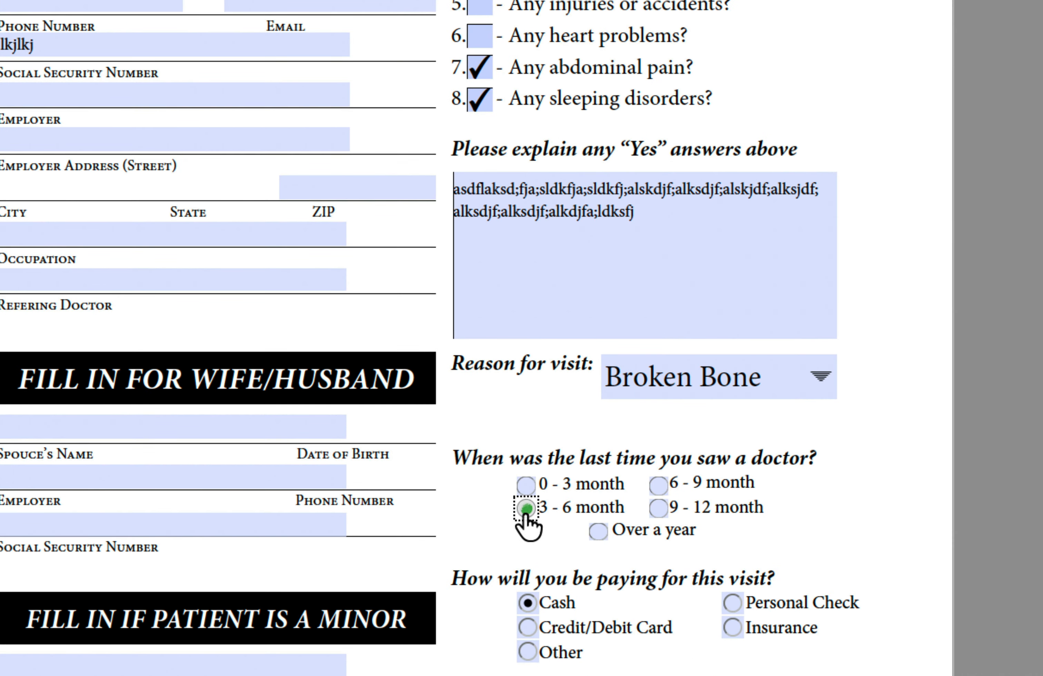
pyautogui.click(598, 532)
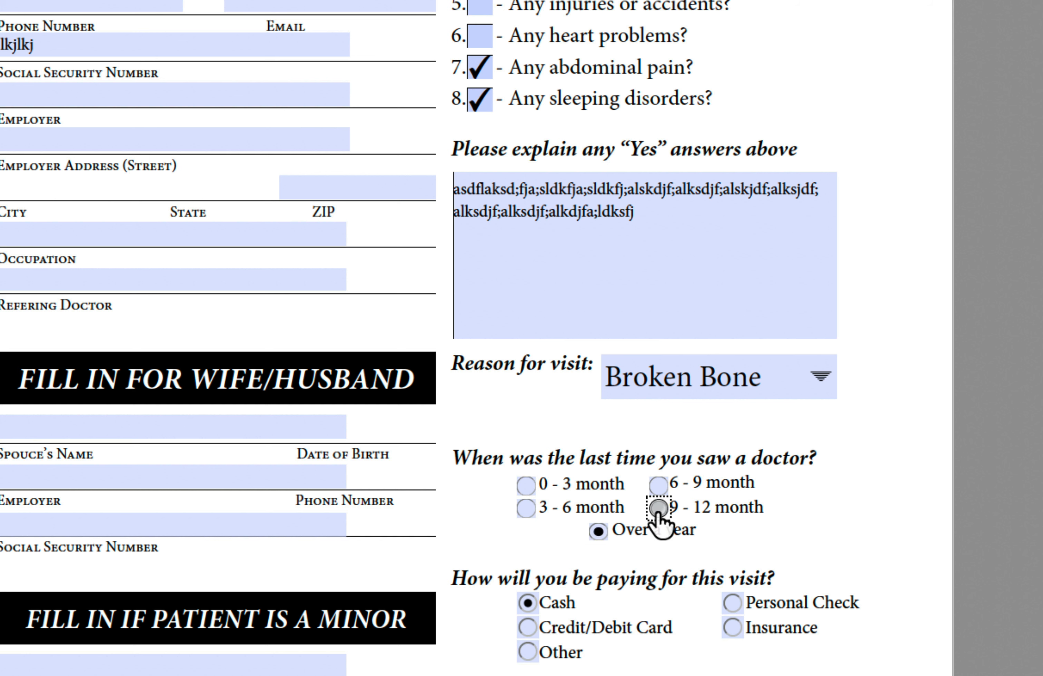
pyautogui.click(658, 486)
pyautogui.click(598, 532)
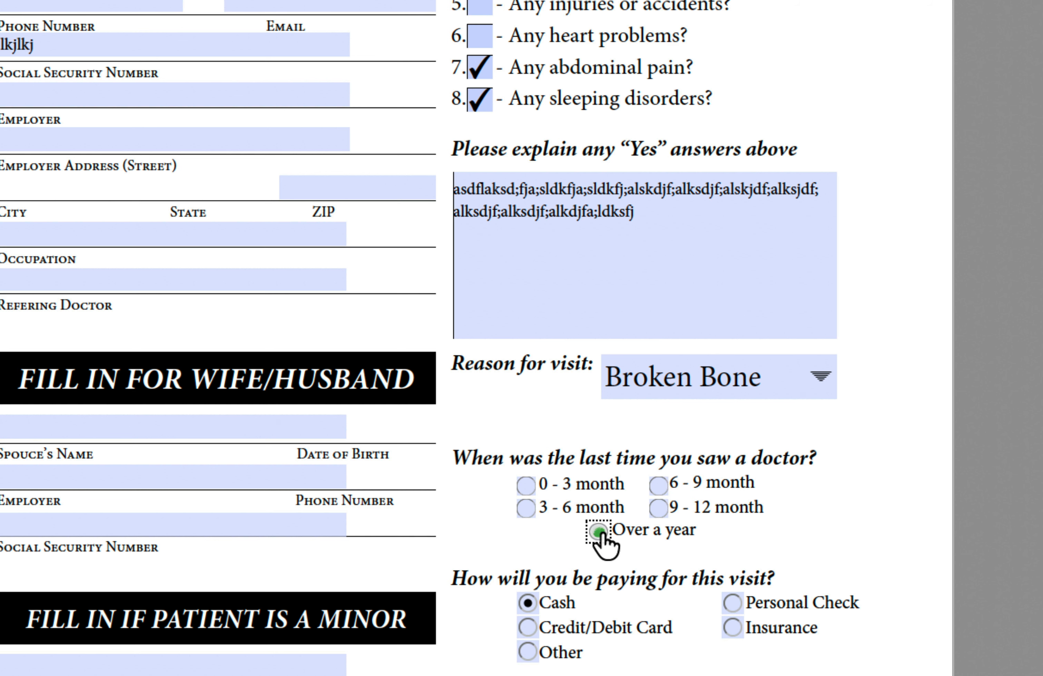
pyautogui.click(526, 508)
# - Try the payment method radio buttons one after another, finishing with Insurance selected
pyautogui.scroll(-3, 614, 623)
pyautogui.click(531, 468)
pyautogui.click(531, 444)
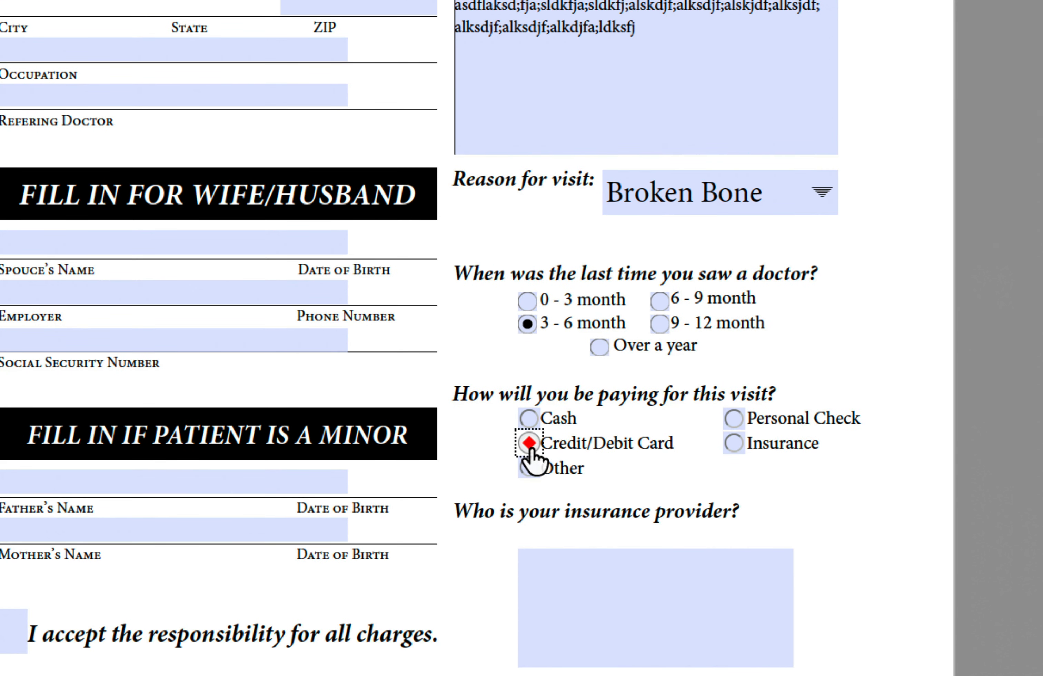
pyautogui.click(531, 469)
pyautogui.click(531, 420)
pyautogui.click(733, 418)
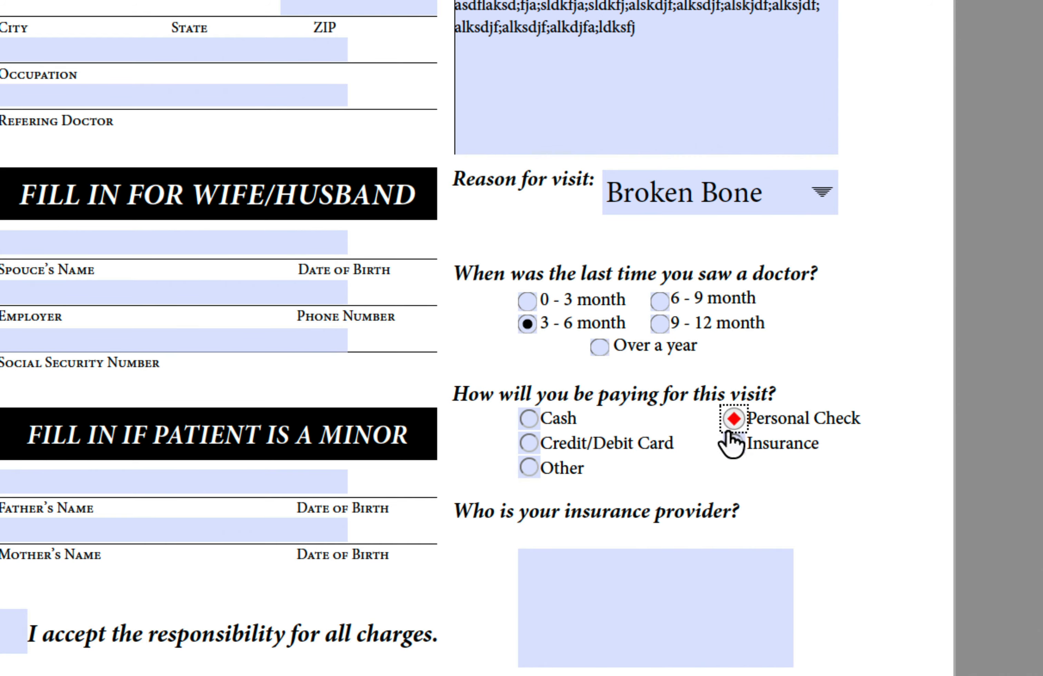
pyautogui.click(733, 444)
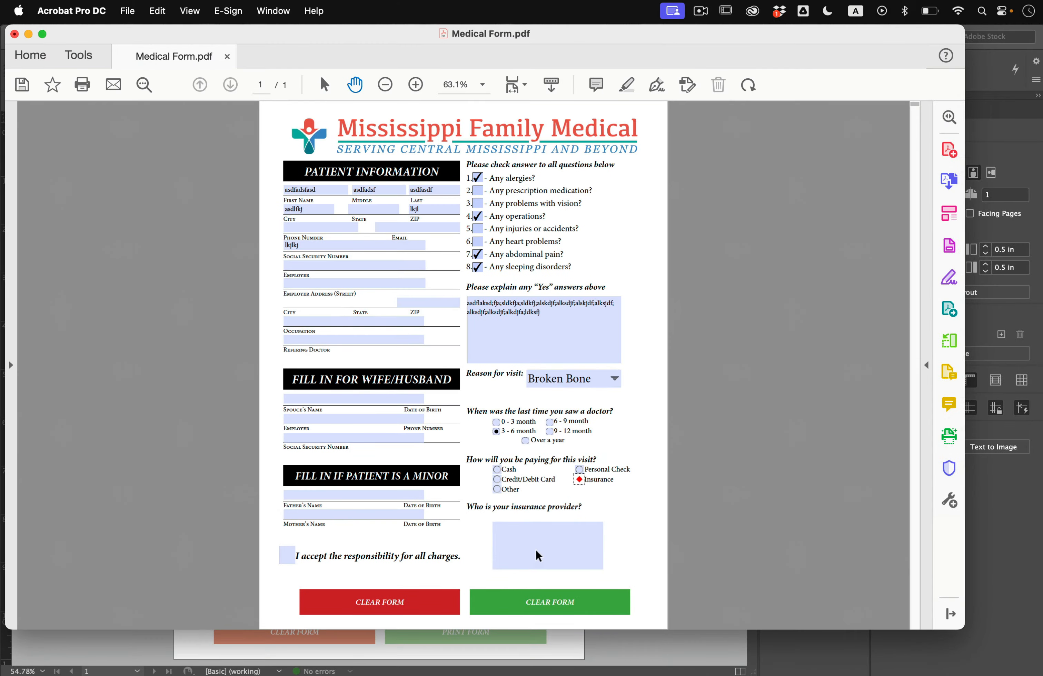
# - Try the entries of the insurance provider list, finishing with Humanna, and check the box accepting responsibility for all charges
pyautogui.click(537, 549)
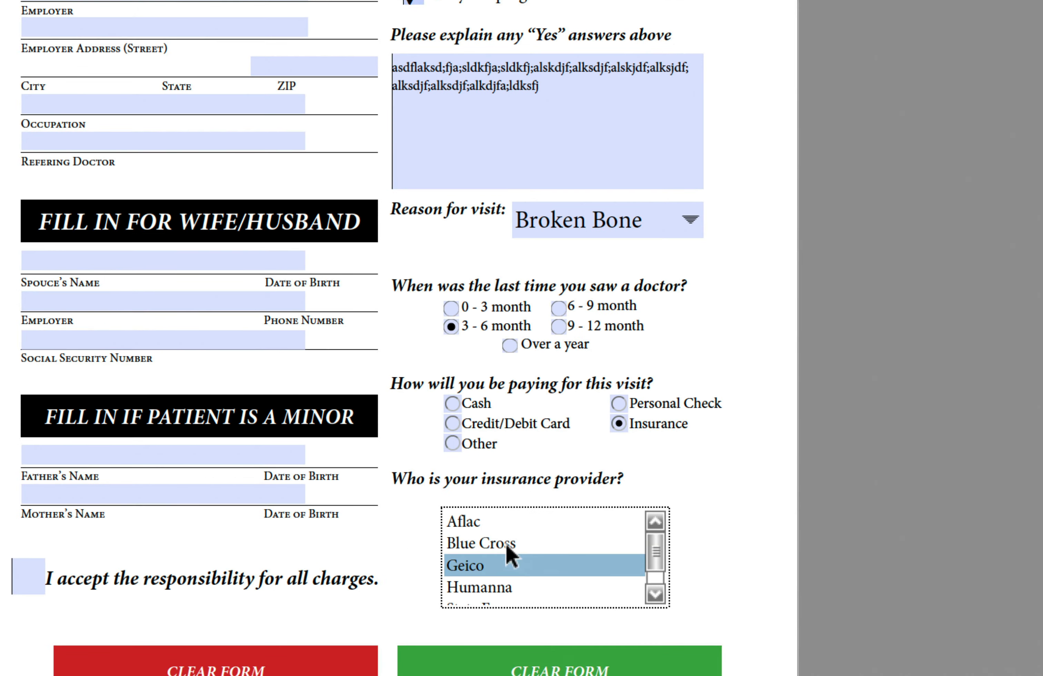
pyautogui.click(525, 528)
pyautogui.click(524, 540)
pyautogui.click(509, 565)
pyautogui.click(505, 586)
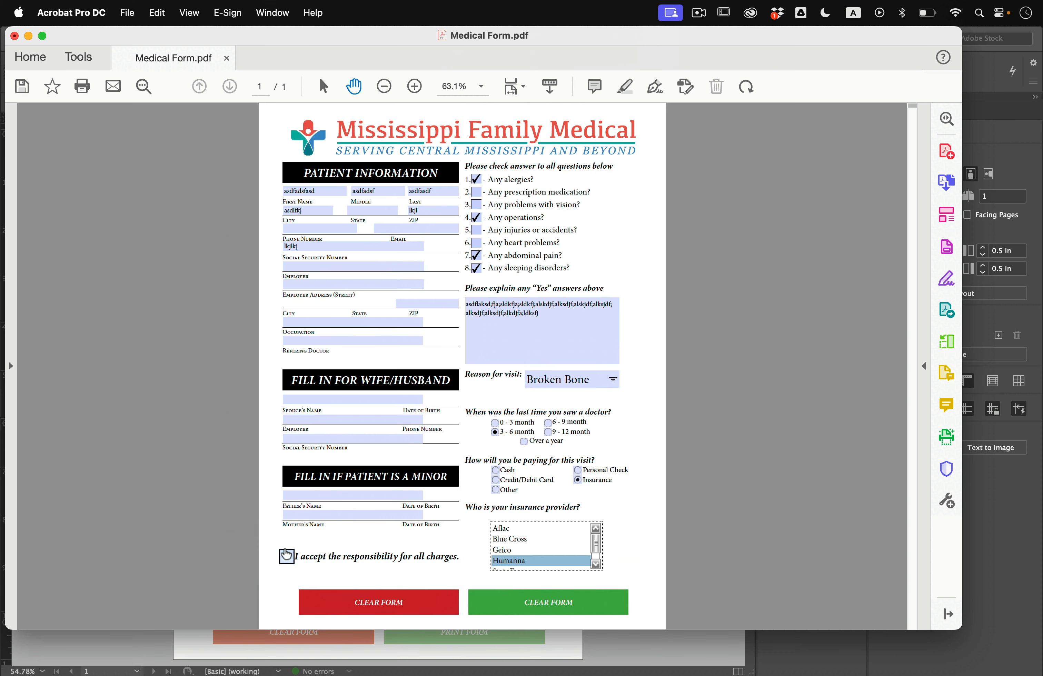
pyautogui.click(286, 555)
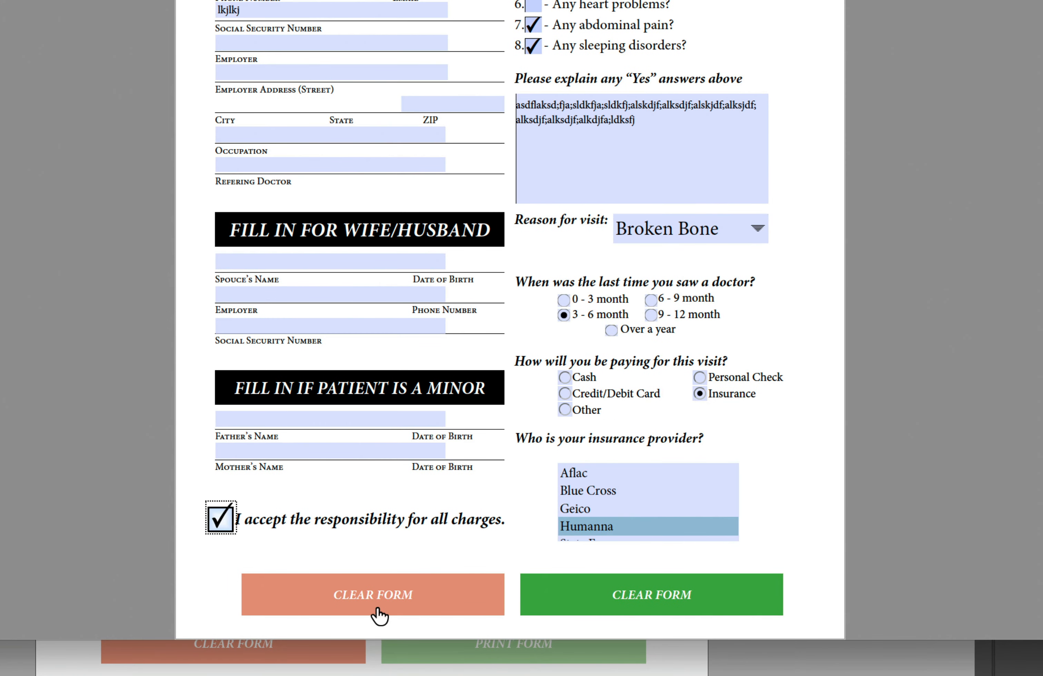
# - Clear the form with its red button, and test the green button by opening the Print dialog and cancelling it
pyautogui.click(379, 616)
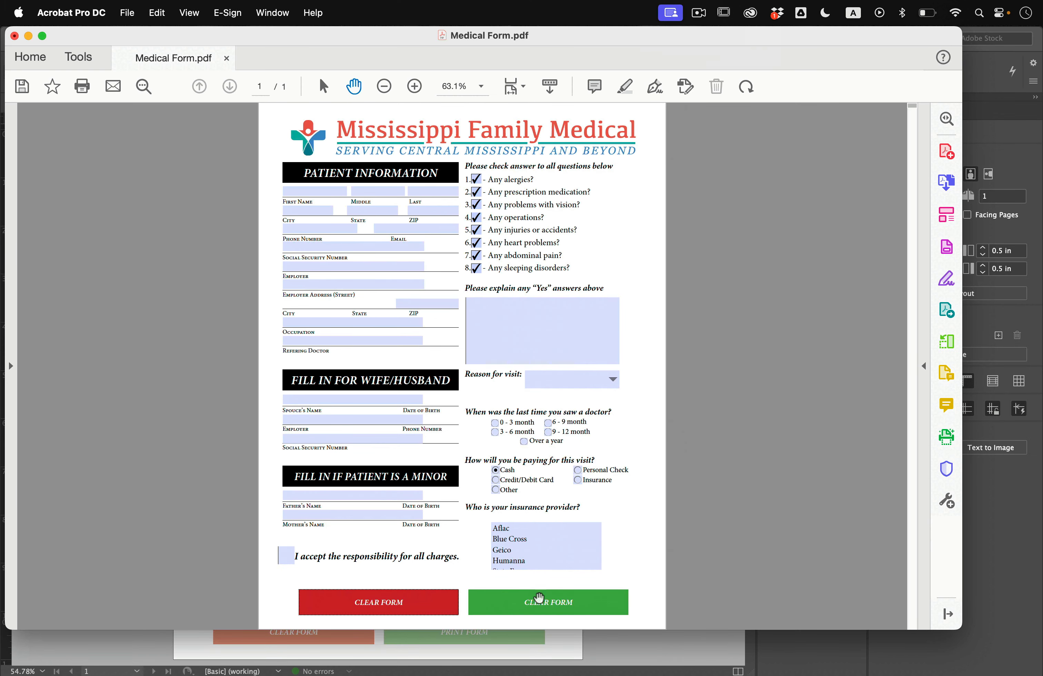
pyautogui.click(563, 612)
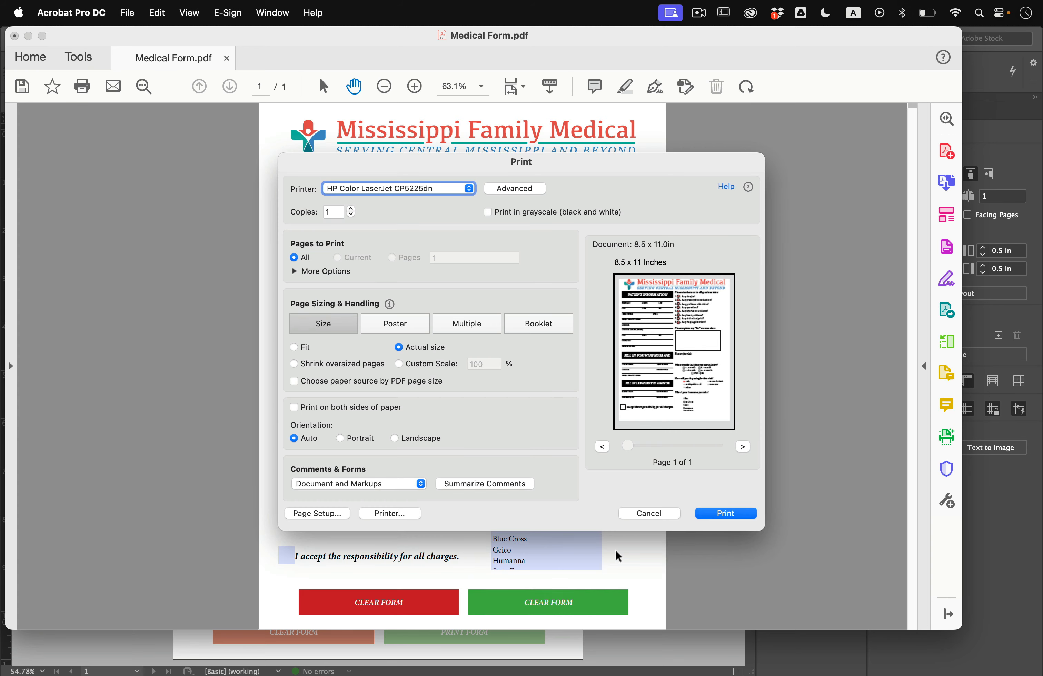
pyautogui.click(650, 513)
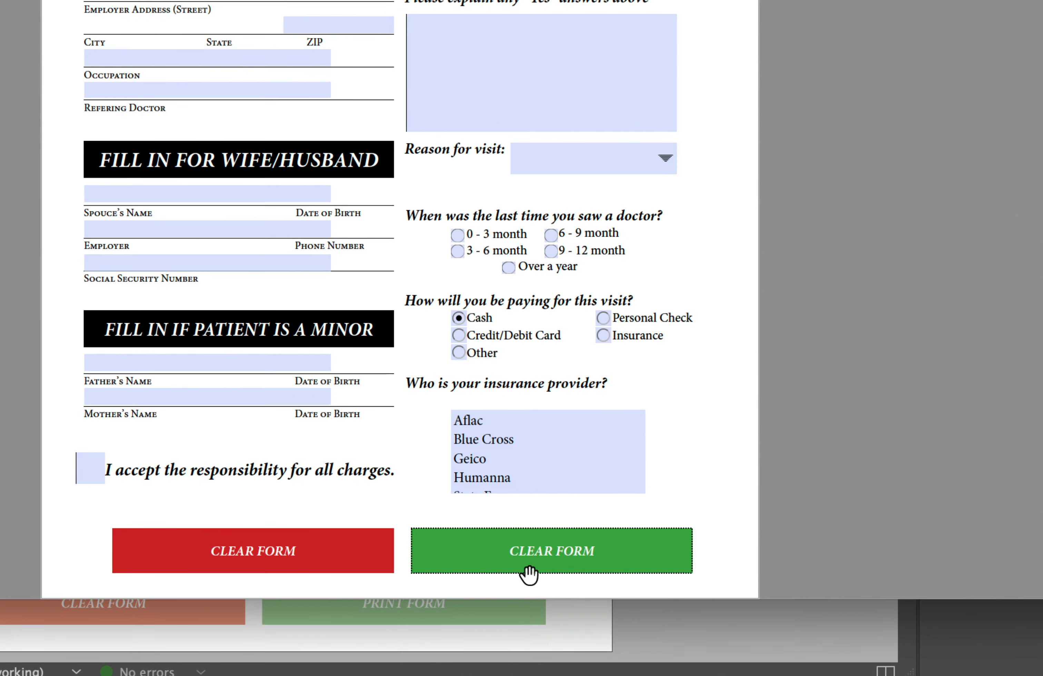
pyautogui.click(549, 558)
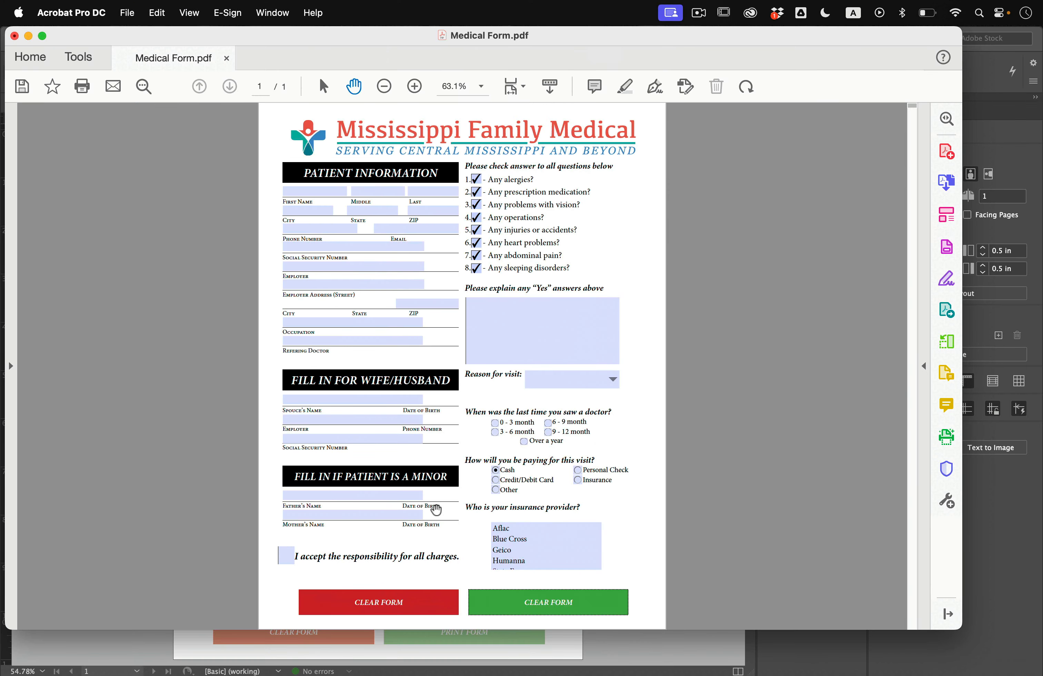
# - Close Medical Form.pdf without saving its changes and switch back to the form document in InDesign
pyautogui.press('super+w')
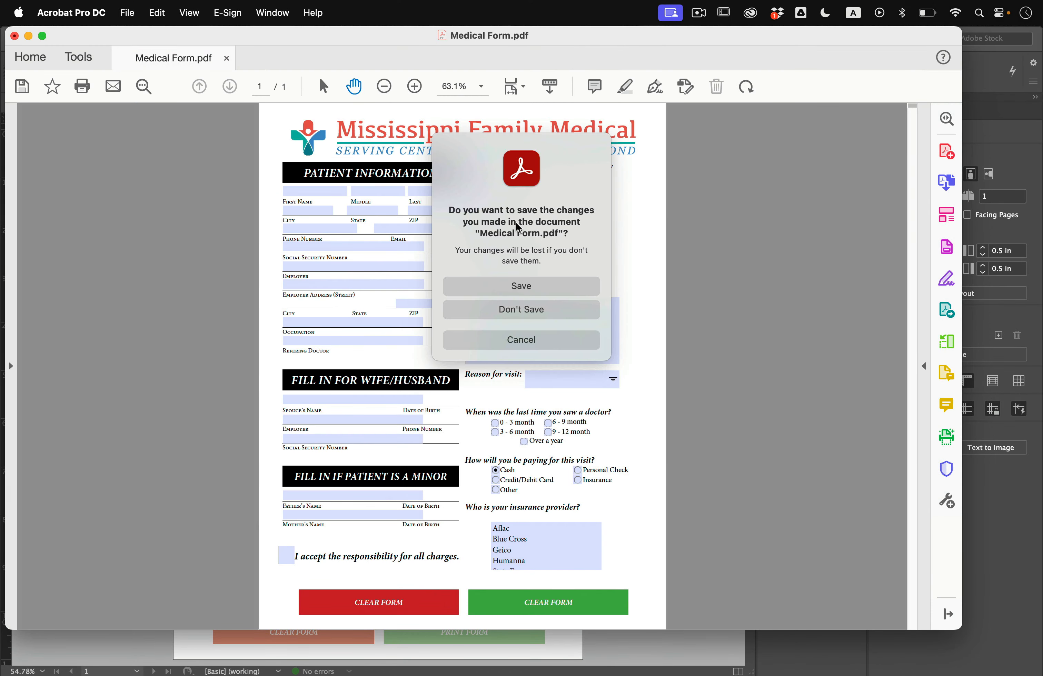
pyautogui.click(533, 308)
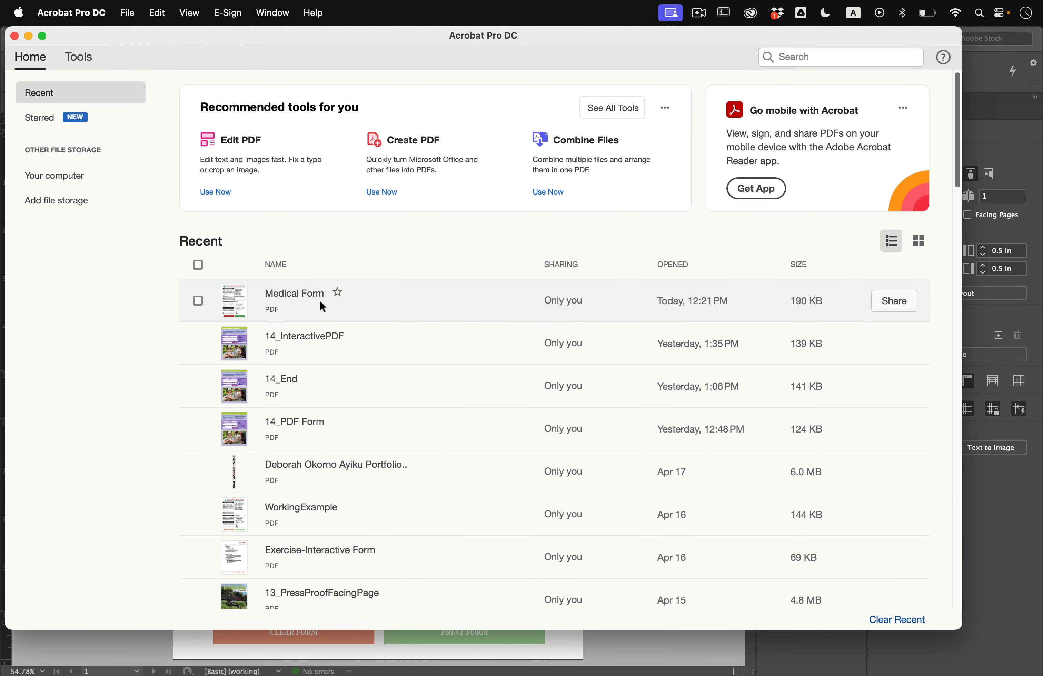
pyautogui.click(583, 654)
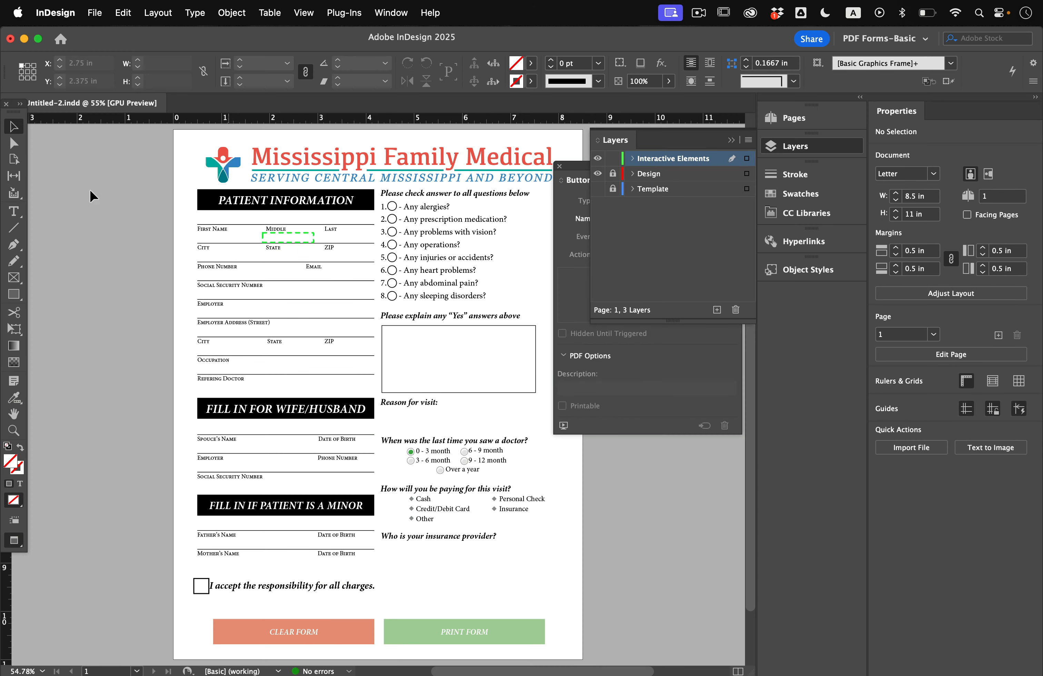
# - Change the label in the green button's Normal state to PRINT FORM and deselect the button
pyautogui.click(482, 634)
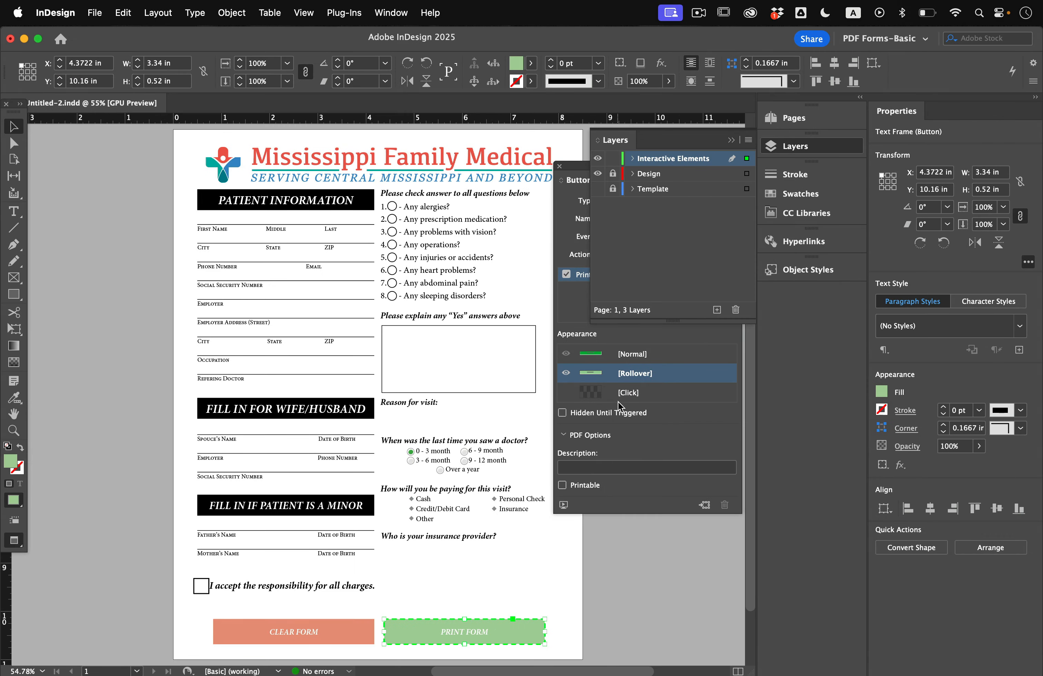
pyautogui.click(663, 358)
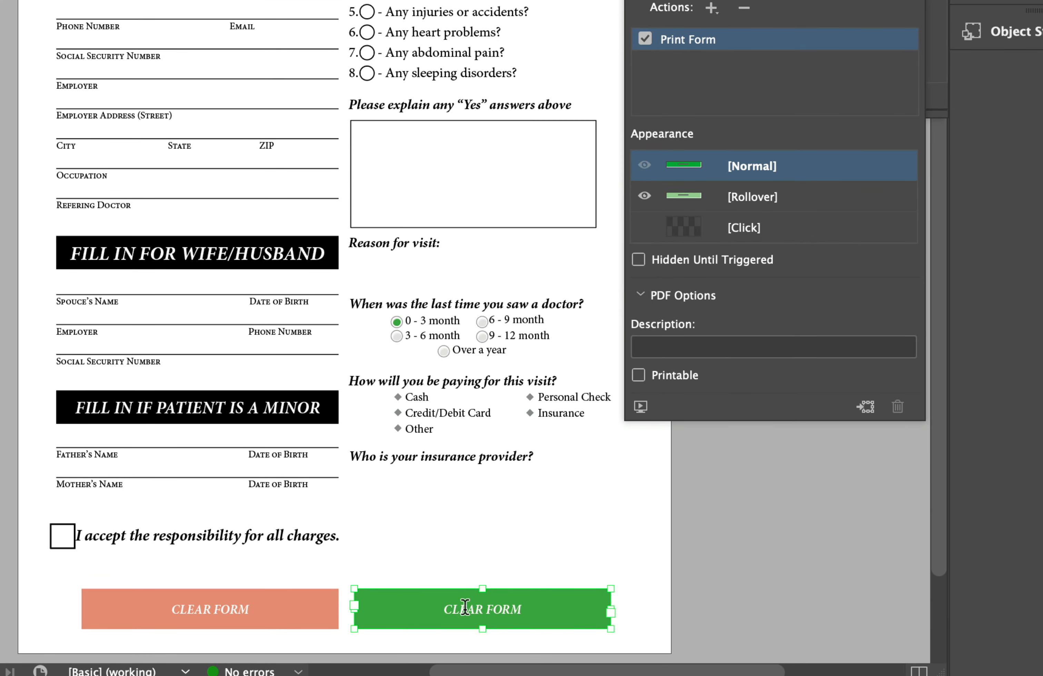
pyautogui.doubleClick(464, 614)
pyautogui.doubleClick(464, 615)
pyautogui.write('PRINT')
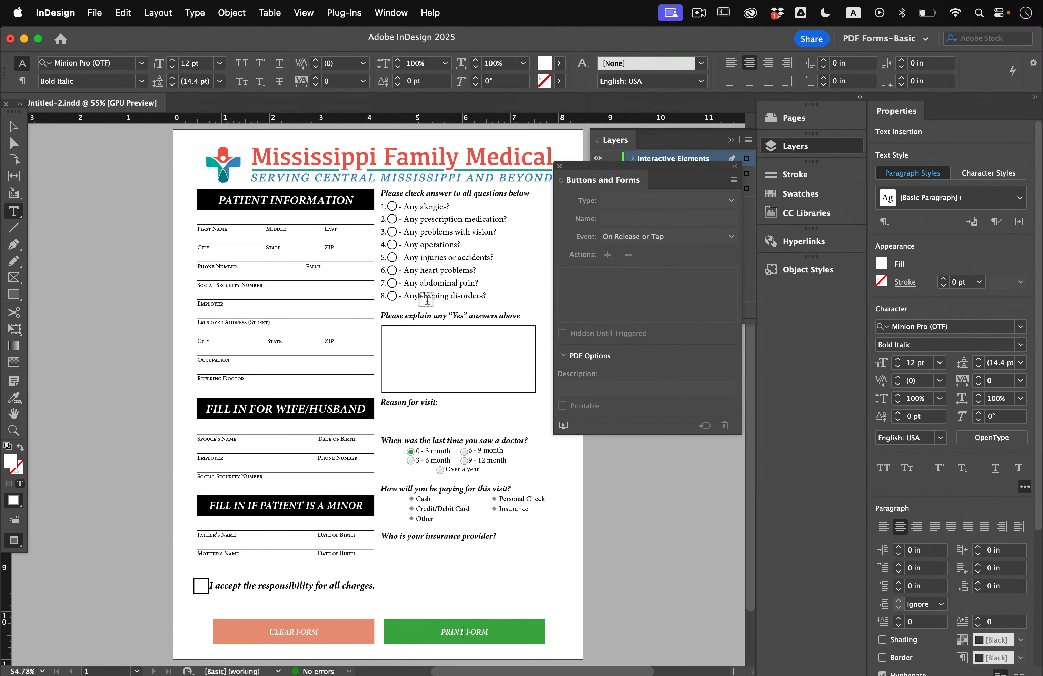
pyautogui.press('Escape')
pyautogui.click(186, 275)
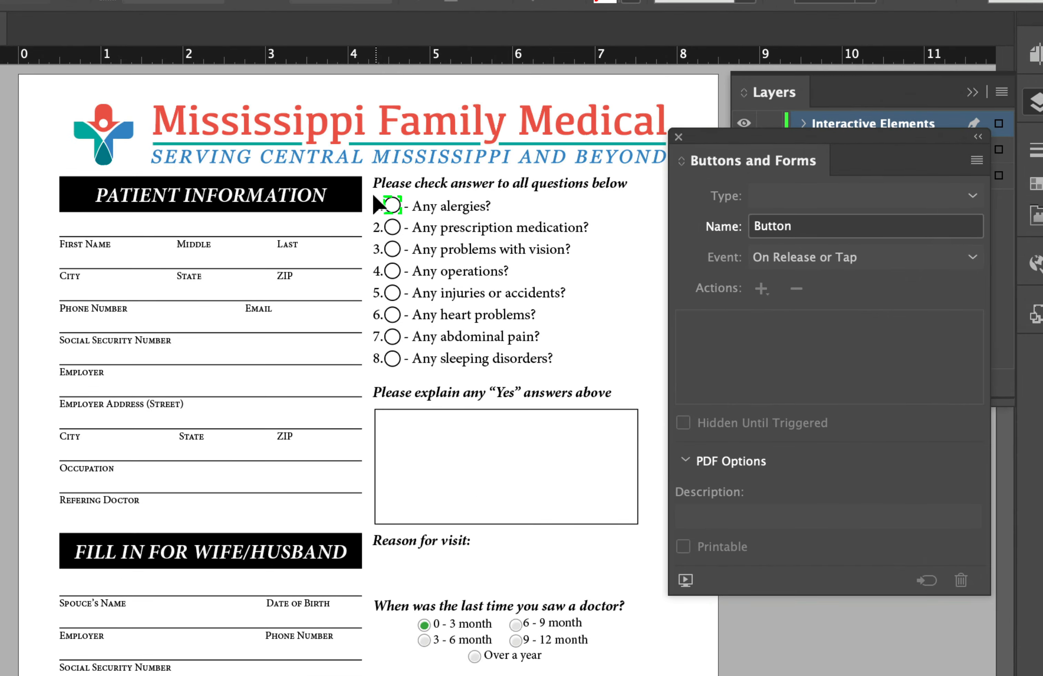
# - Turn off Selected by default for all eight check boxes beside the health questions, and deselect them
pyautogui.moveTo(385, 204); pyautogui.dragTo(420, 322)
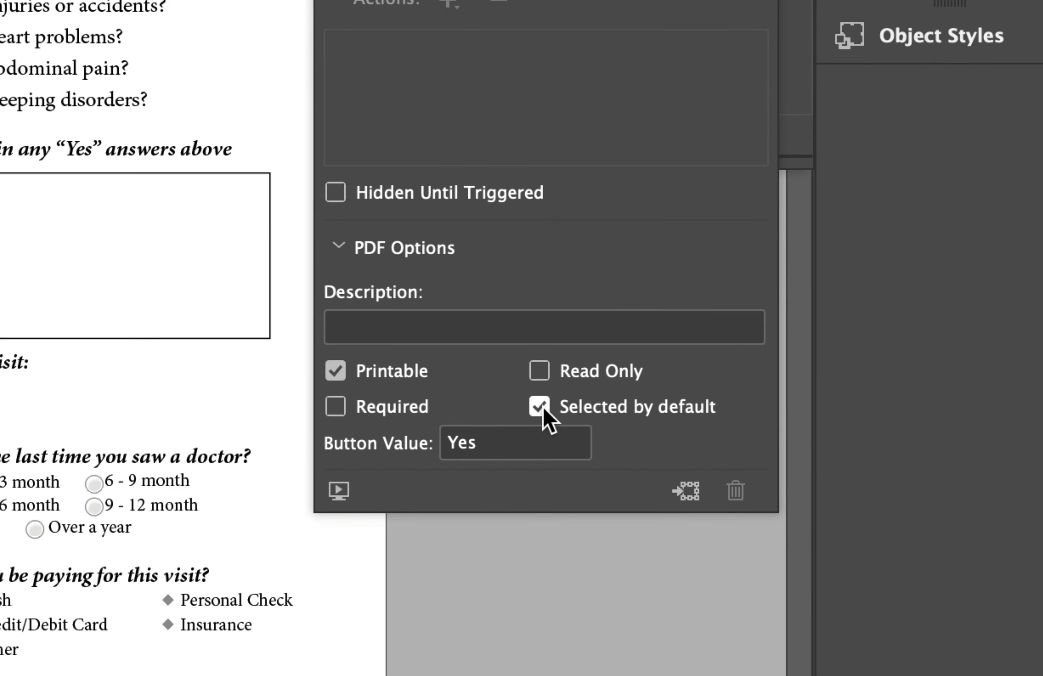
pyautogui.click(644, 421)
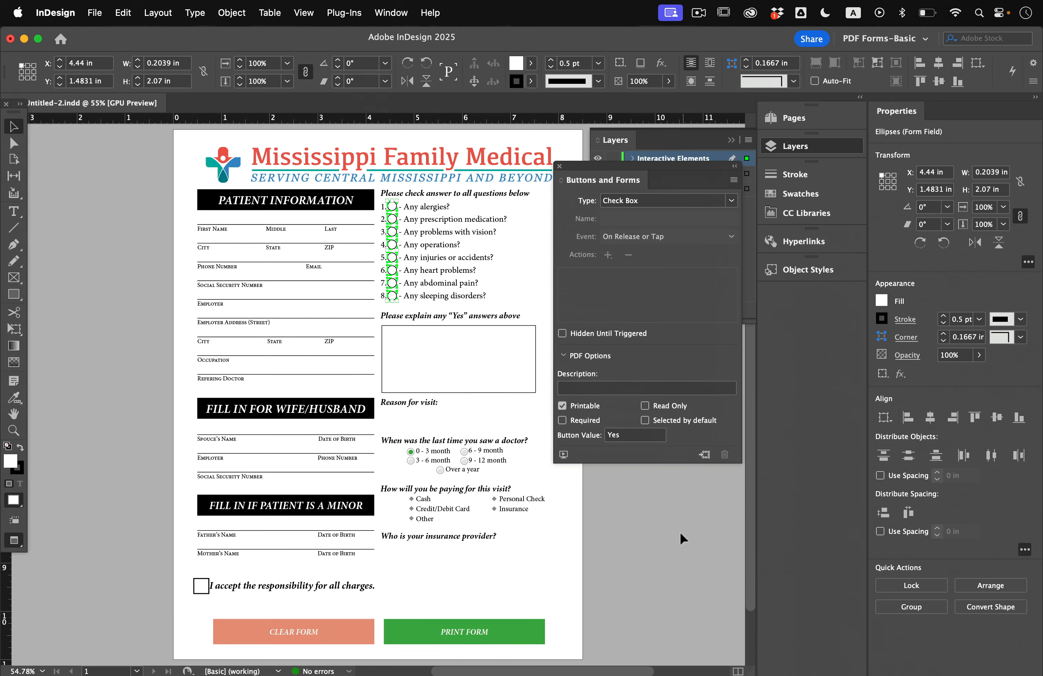
pyautogui.click(677, 600)
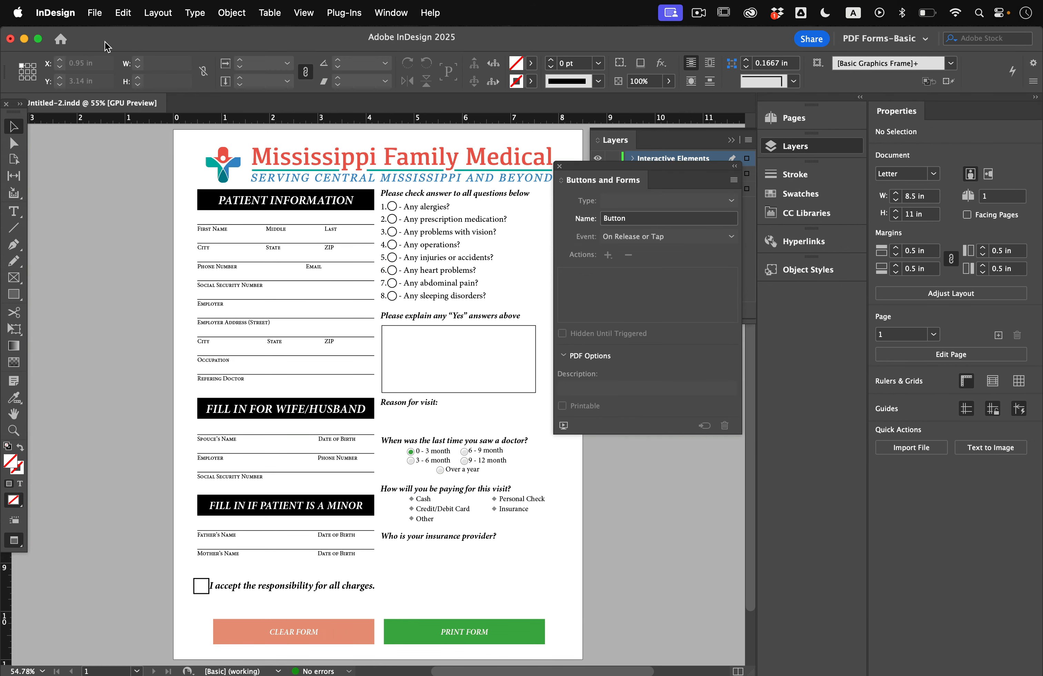
# - Save the document and export it as an interactive PDF over the existing Medical Form.pdf on the Desktop, with viewing after export on
pyautogui.click(95, 12)
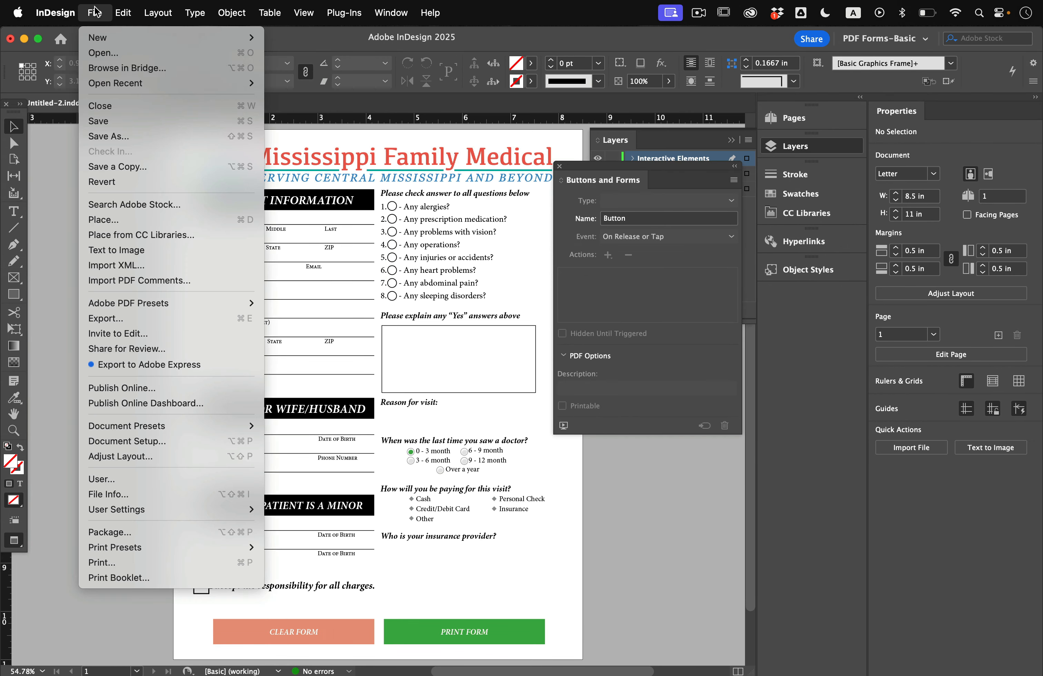
pyautogui.click(109, 121)
pyautogui.click(95, 12)
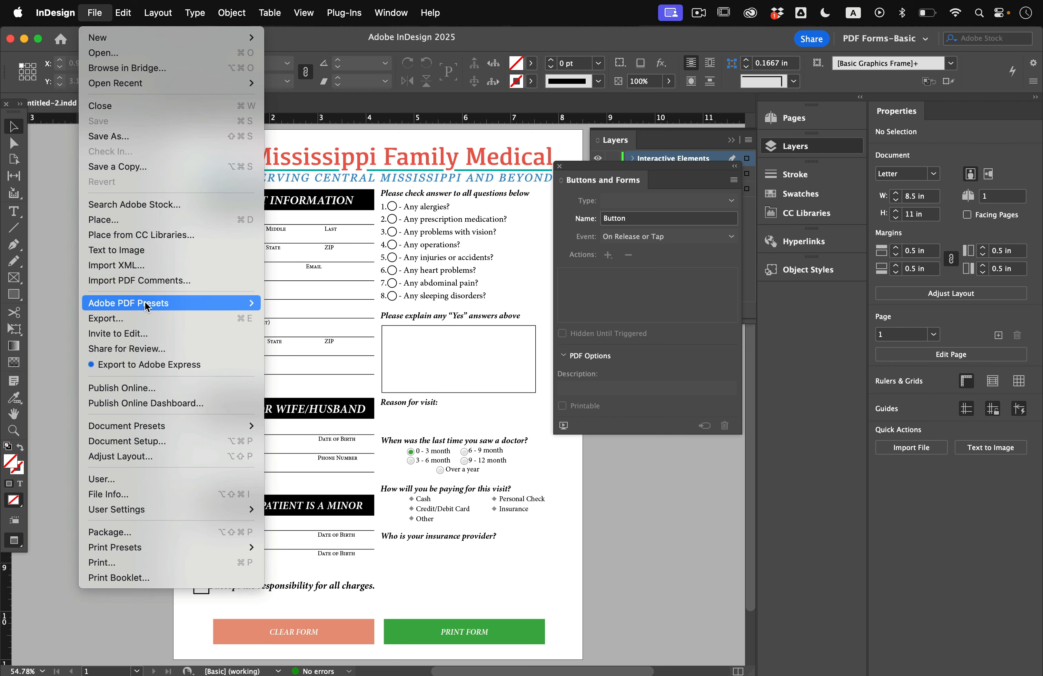
pyautogui.click(148, 324)
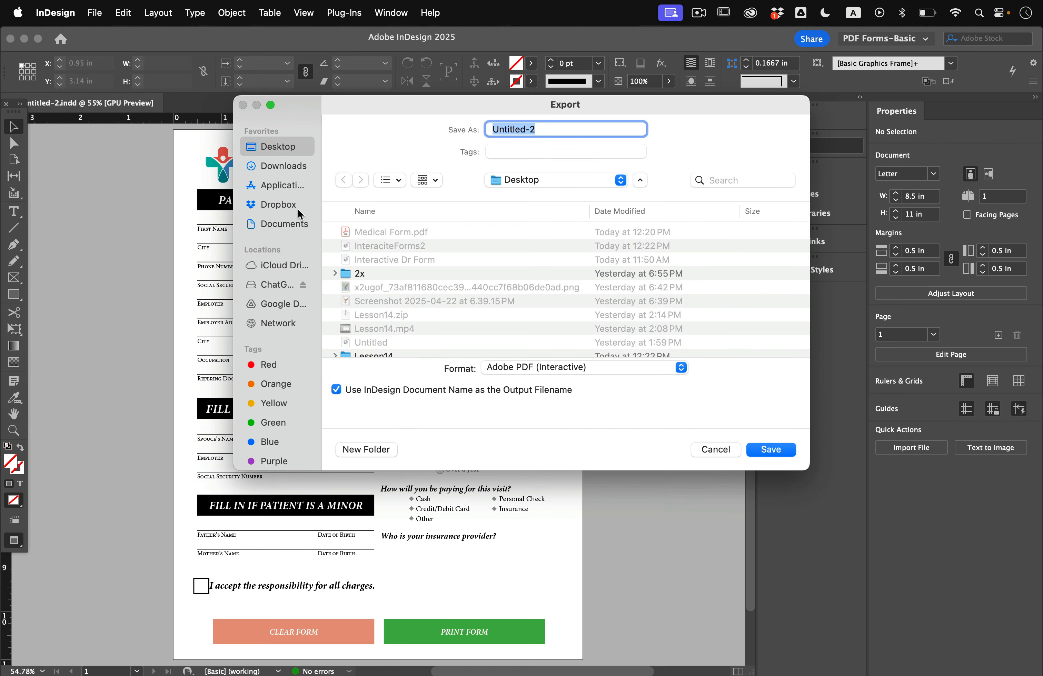
pyautogui.click(397, 236)
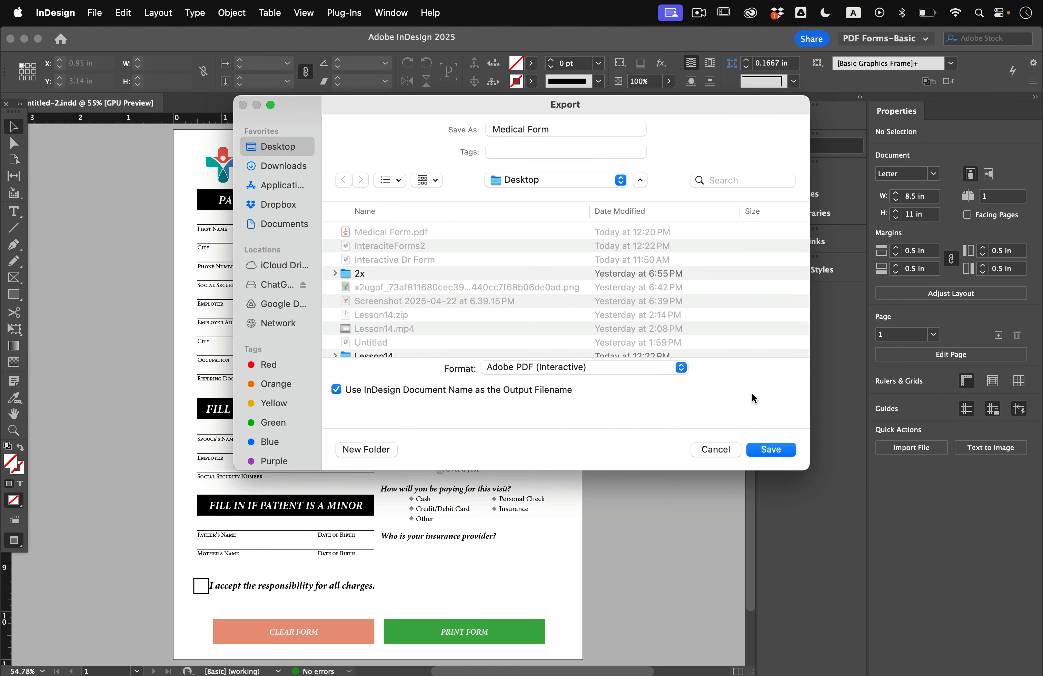
pyautogui.click(770, 450)
pyautogui.click(588, 351)
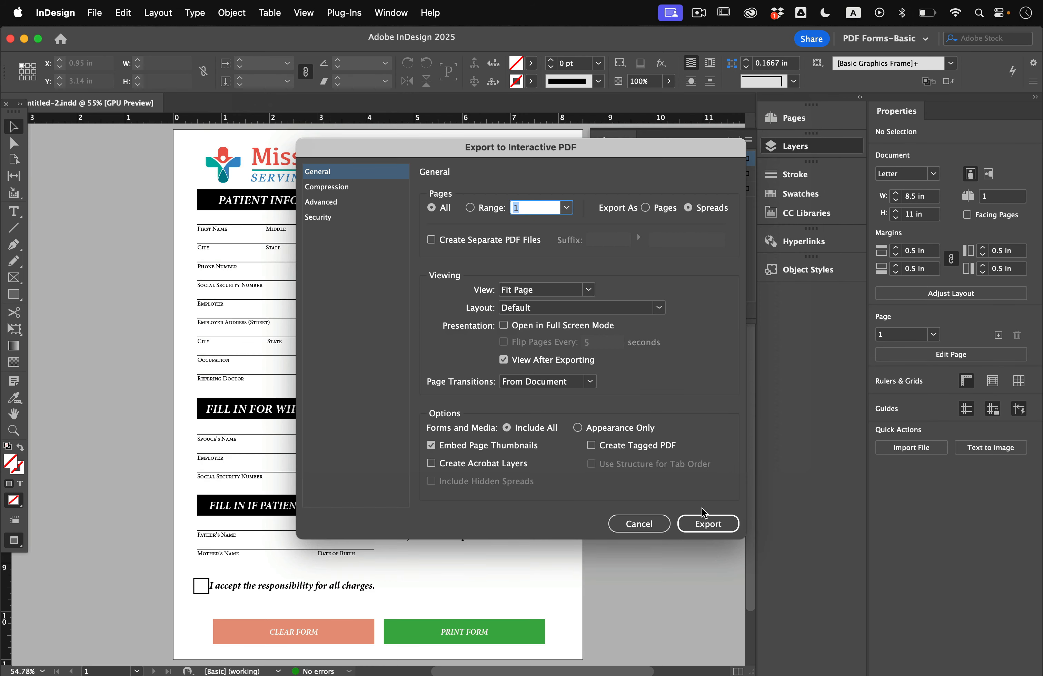
pyautogui.click(704, 520)
pyautogui.click(639, 379)
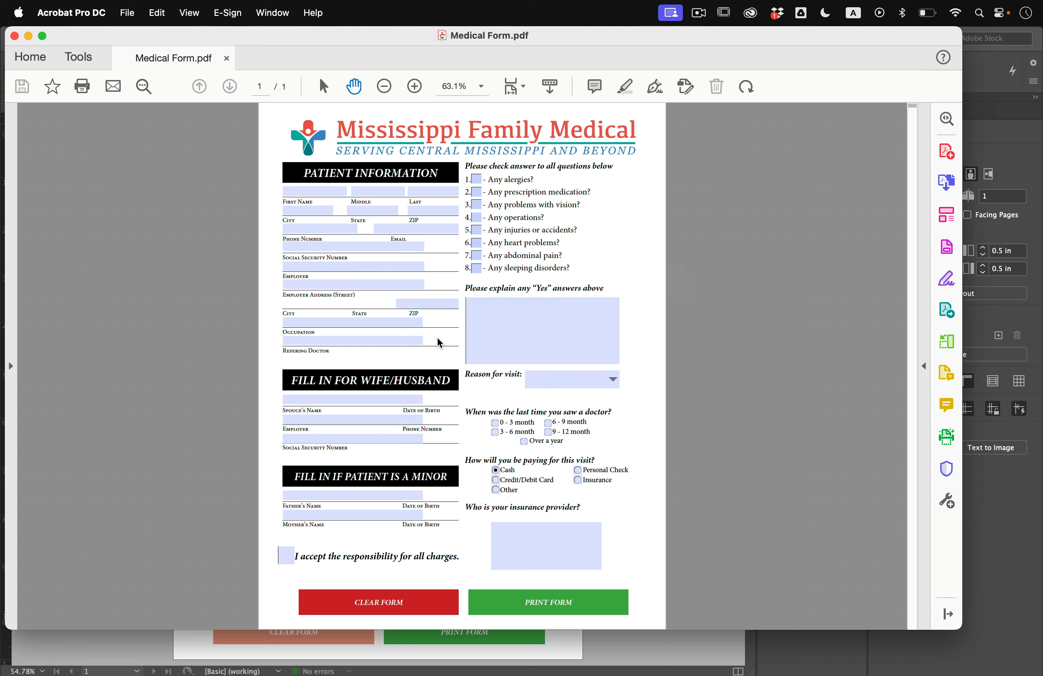
# - In Acrobat, test the check boxes for questions 1, 2, 3, 5 and 7, and clear the form with its red button
pyautogui.click(475, 182)
pyautogui.click(477, 192)
pyautogui.click(476, 205)
pyautogui.click(476, 230)
pyautogui.click(476, 255)
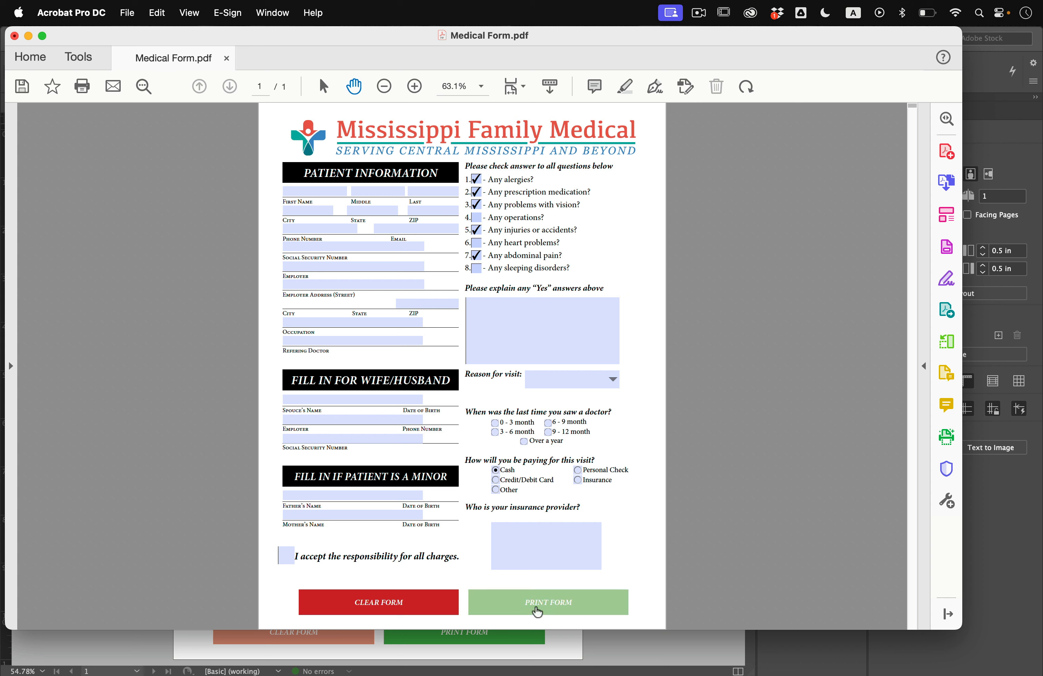
pyautogui.click(414, 608)
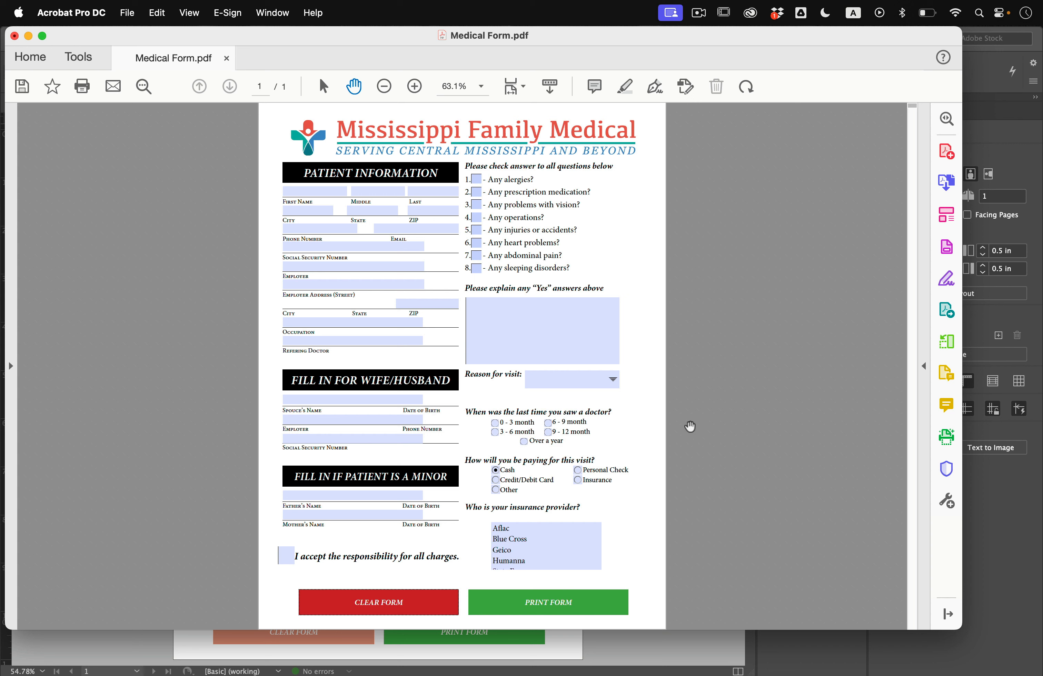